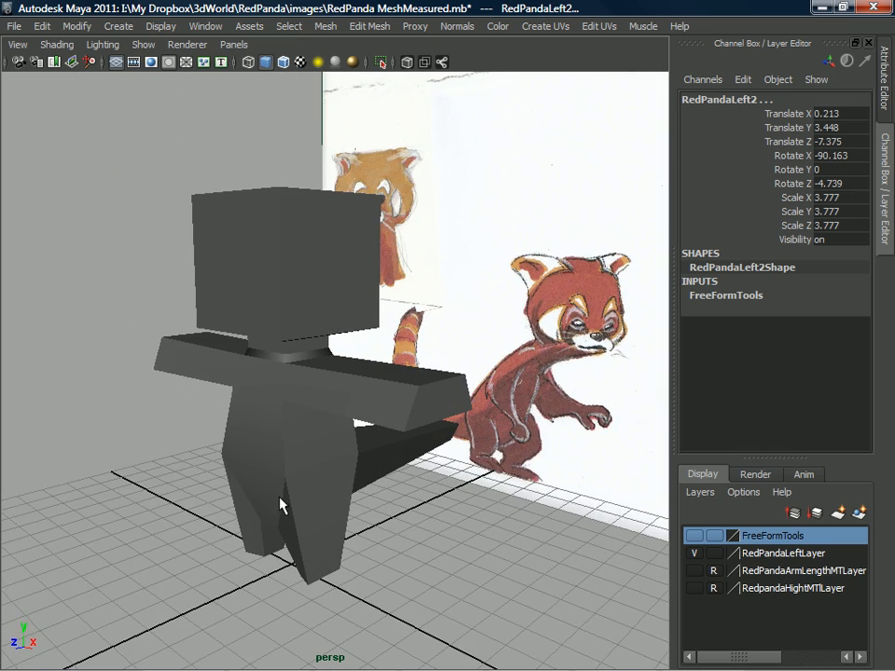
Select the blocky red panda mesh and examine its proportions against the reference drawings.
{"action": "left_click_drag", "start_coordinate": [338, 457], "coordinate": [231, 403], "text": "alt"}
{"action": "left_click_drag", "start_coordinate": [341, 408], "coordinate": [287, 405], "text": "alt"}
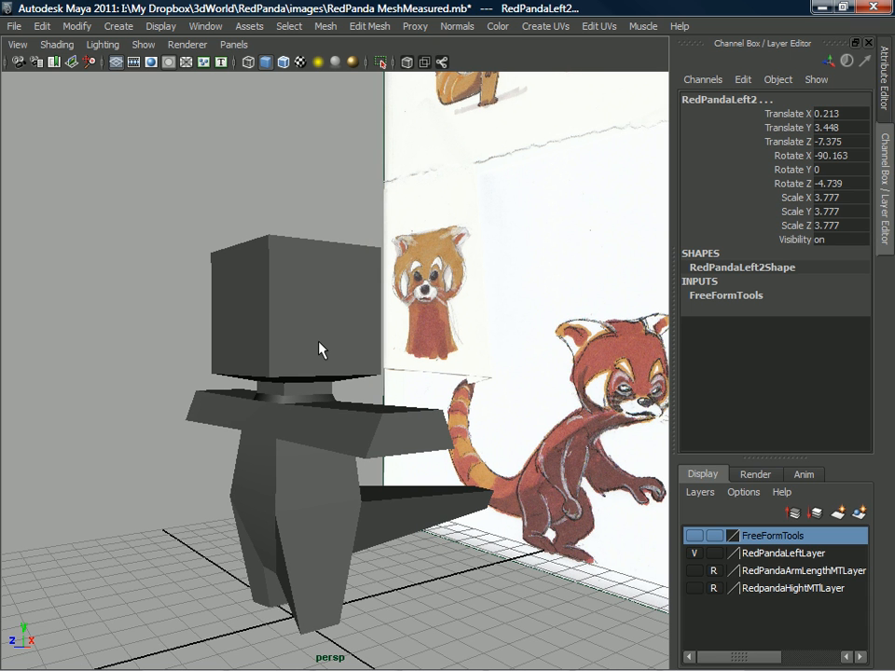
{"action": "left_click_drag", "start_coordinate": [304, 451], "coordinate": [304, 399], "text": "alt"}
{"action": "scroll", "coordinate": [365, 416], "scroll_direction": "up", "scroll_amount": 4}
{"action": "left_click", "coordinate": [365, 362]}
{"action": "left_click_drag", "start_coordinate": [438, 424], "coordinate": [443, 391], "text": "alt"}
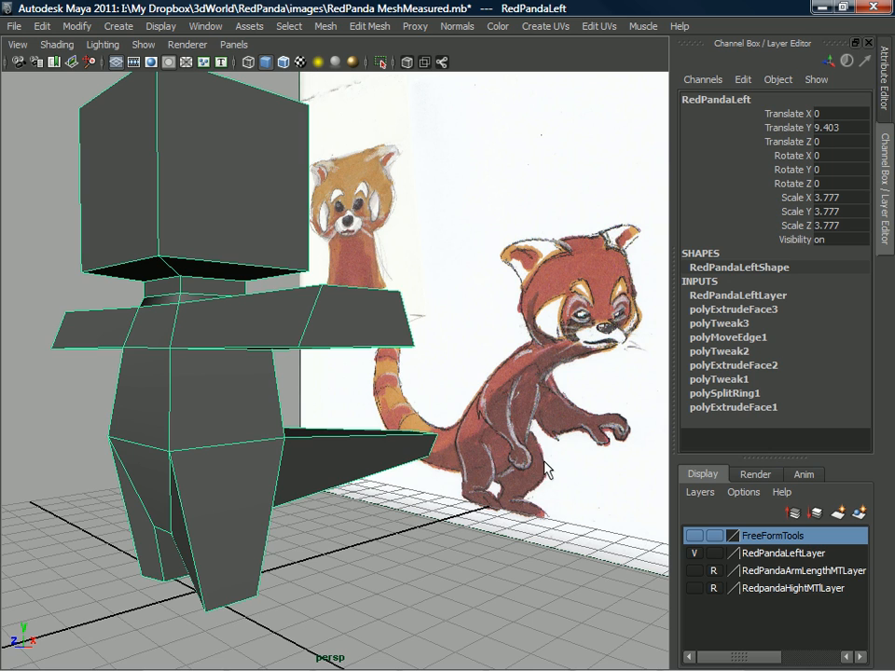
{"action": "left_click_drag", "start_coordinate": [280, 409], "coordinate": [282, 484], "text": "alt"}
{"action": "left_click_drag", "start_coordinate": [286, 352], "coordinate": [277, 445], "text": "alt"}
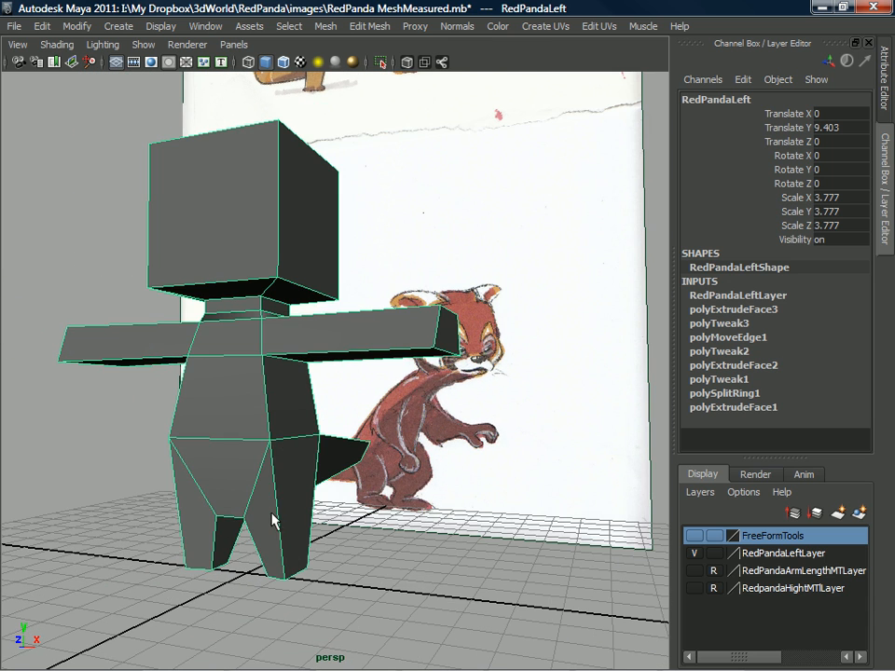
Move all the mesh's vertices except those of the feet upward to lengthen the legs.
{"action": "right_click_drag", "start_coordinate": [285, 333], "coordinate": [216, 337]}
{"action": "middle_click_drag", "start_coordinate": [261, 397], "coordinate": [278, 432], "text": "alt"}
{"action": "right_click_drag", "start_coordinate": [278, 432], "coordinate": [280, 345], "text": "alt"}
{"action": "left_click_drag", "start_coordinate": [279, 346], "coordinate": [294, 348], "text": "alt"}
{"action": "left_click_drag", "start_coordinate": [170, 353], "coordinate": [380, 416]}
{"action": "key", "text": "w"}
{"action": "left_click_drag", "start_coordinate": [328, 323], "coordinate": [329, 298]}
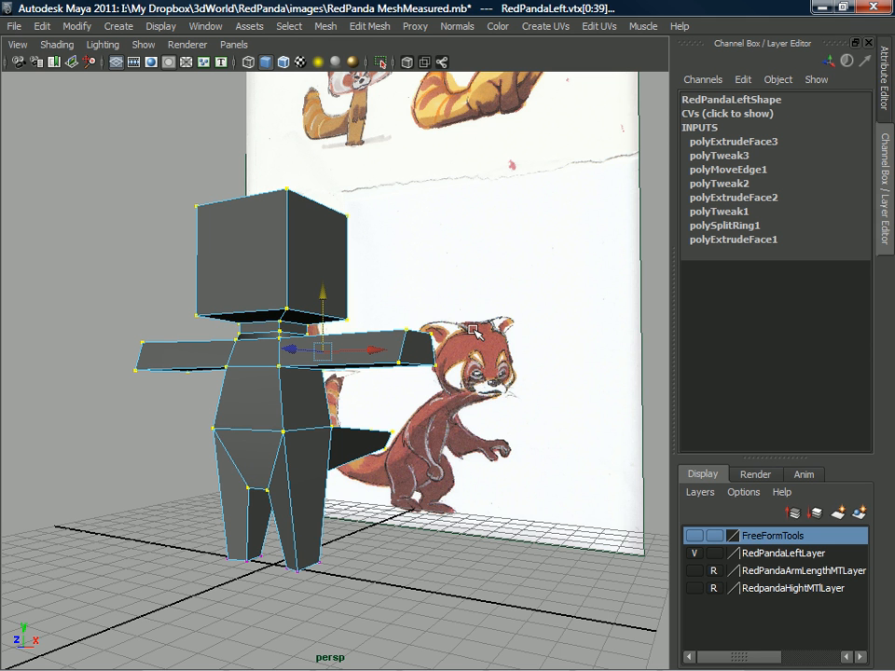
Reselect the whole panda mesh and try to insert an edge loop down the front of the body.
{"action": "left_click_drag", "start_coordinate": [329, 328], "coordinate": [285, 296], "text": "alt"}
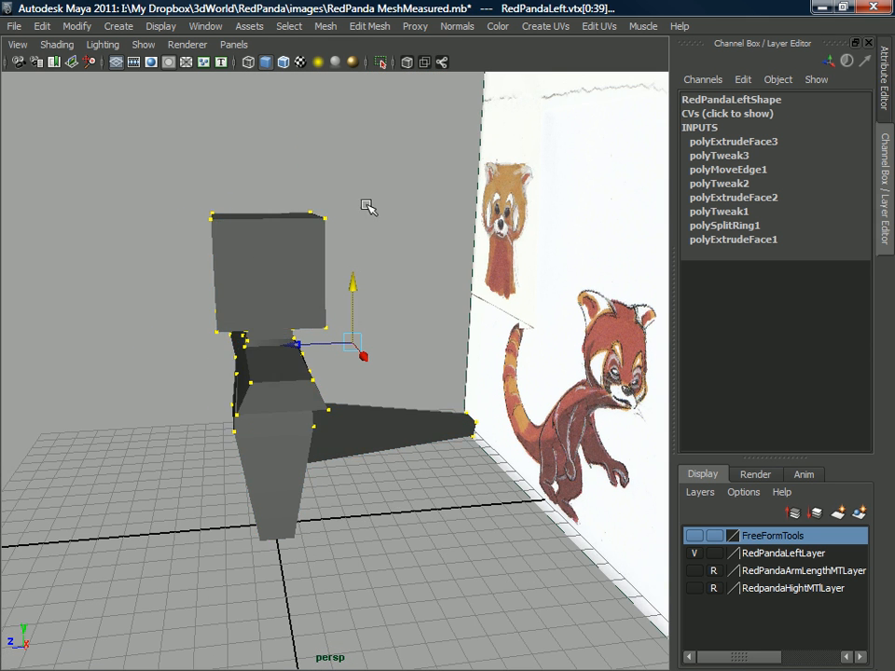
{"action": "left_click", "coordinate": [361, 348]}
{"action": "left_click_drag", "start_coordinate": [361, 348], "coordinate": [411, 410], "text": "alt"}
{"action": "left_click", "coordinate": [343, 383]}
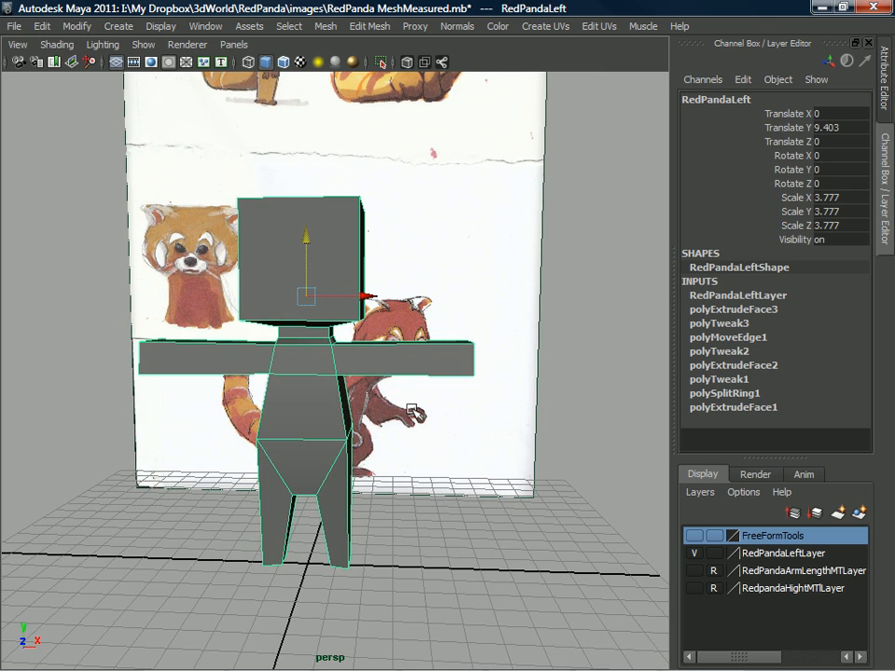
{"action": "left_click_drag", "start_coordinate": [362, 481], "coordinate": [338, 407], "text": "alt"}
{"action": "right_click_drag", "start_coordinate": [340, 385], "coordinate": [247, 389], "text": "shift"}
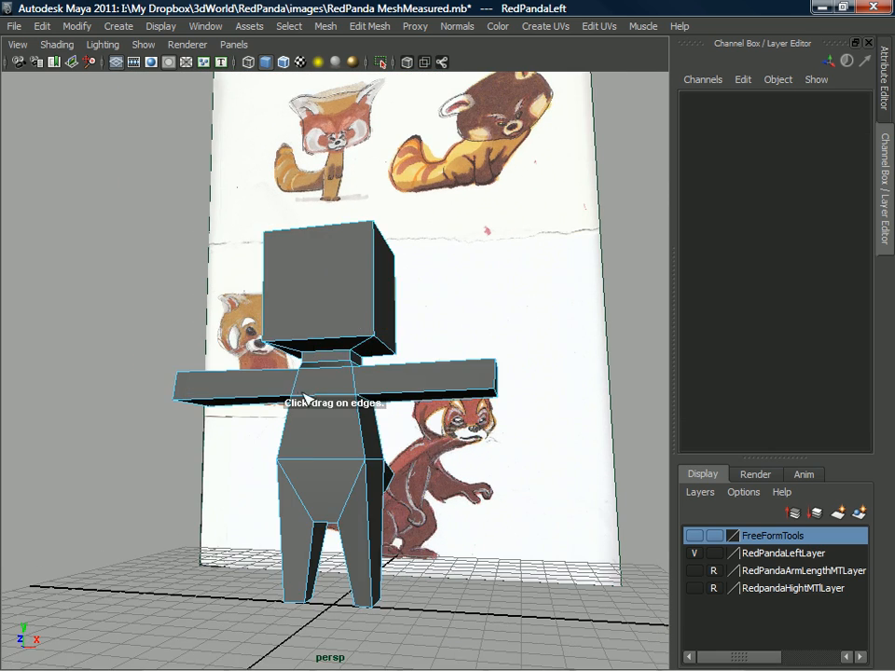
{"action": "left_click_drag", "start_coordinate": [321, 403], "coordinate": [362, 407]}
{"action": "key", "text": "ctrl+z"}
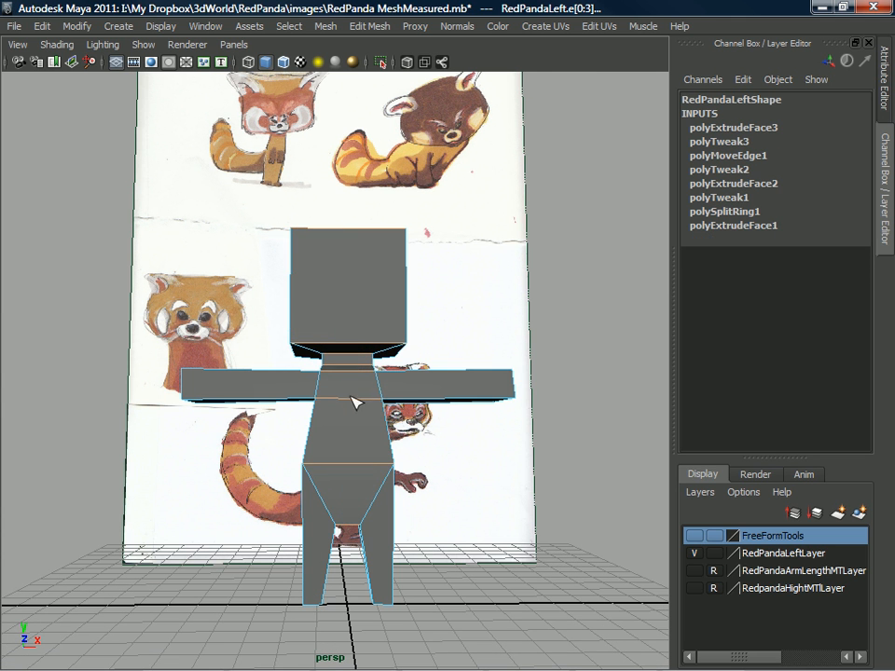
Open the Insert Edge Loop Tool settings for the mesh and set the position mode to Equal distance from edge.
{"action": "right_click_drag", "start_coordinate": [346, 335], "coordinate": [352, 324]}
{"action": "left_click_drag", "start_coordinate": [342, 401], "coordinate": [356, 306], "text": "alt"}
{"action": "right_click", "coordinate": [355, 307], "text": "shift"}
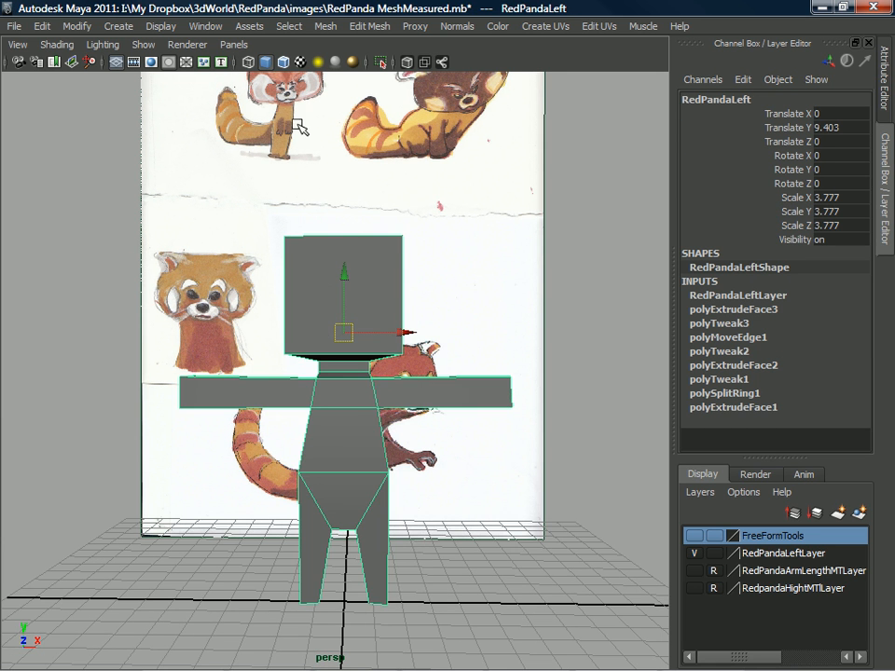
{"action": "left_click", "coordinate": [370, 26]}
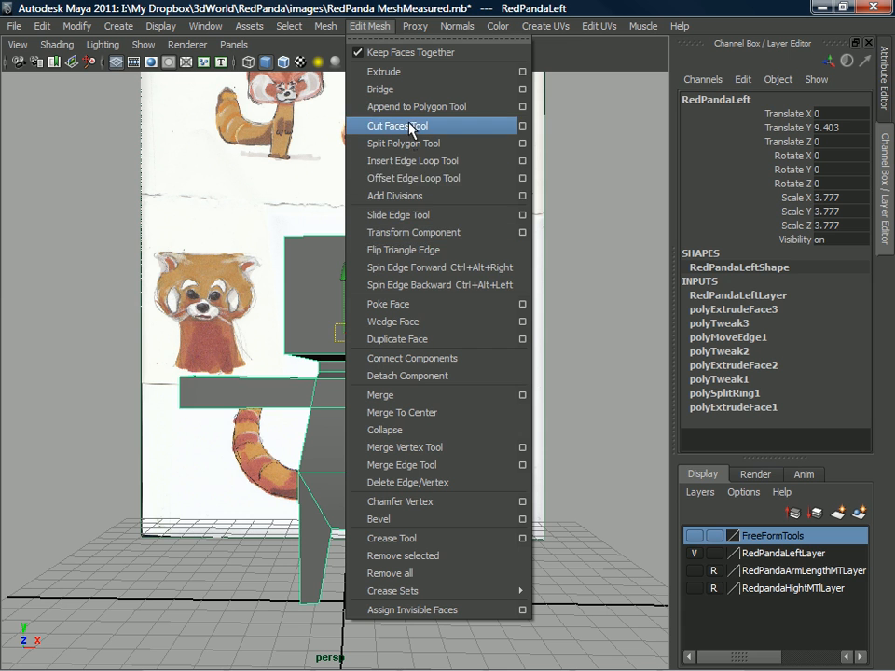
{"action": "left_click", "coordinate": [522, 161]}
{"action": "left_click", "coordinate": [149, 177]}
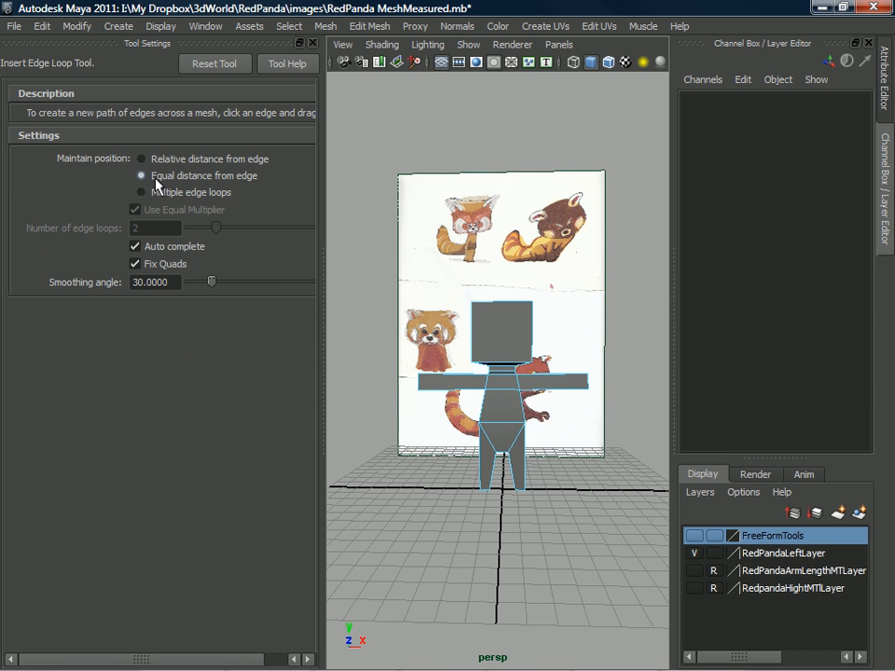
Try an equal-distance edge loop down the head and body, delete it, and undo both changes.
{"action": "left_click_drag", "start_coordinate": [519, 311], "coordinate": [491, 308]}
{"action": "key", "text": "Delete"}
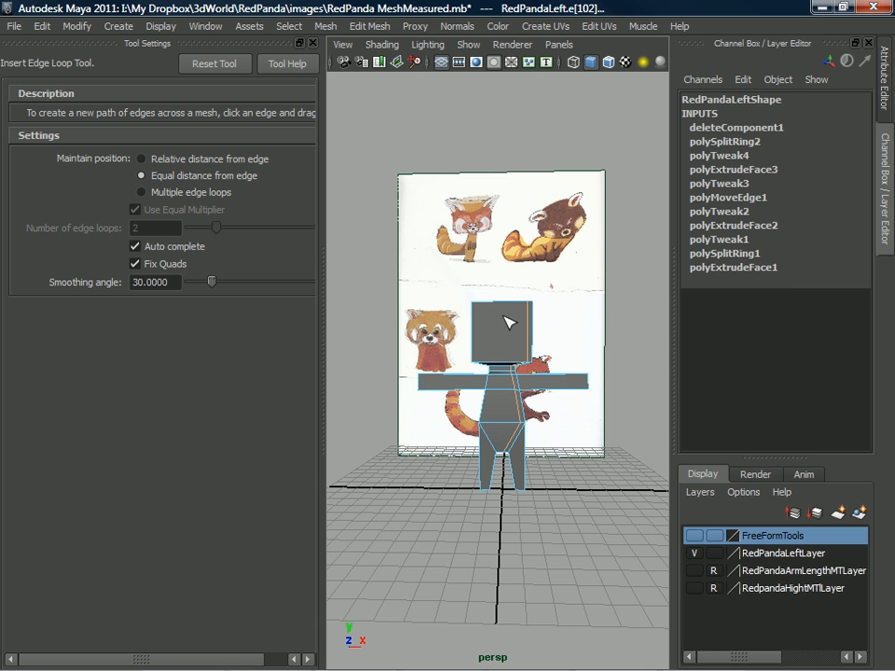
{"action": "key", "text": "ctrl+z"}
{"action": "key", "text": "ctrl+z"}
{"action": "key", "text": "ctrl+z"}
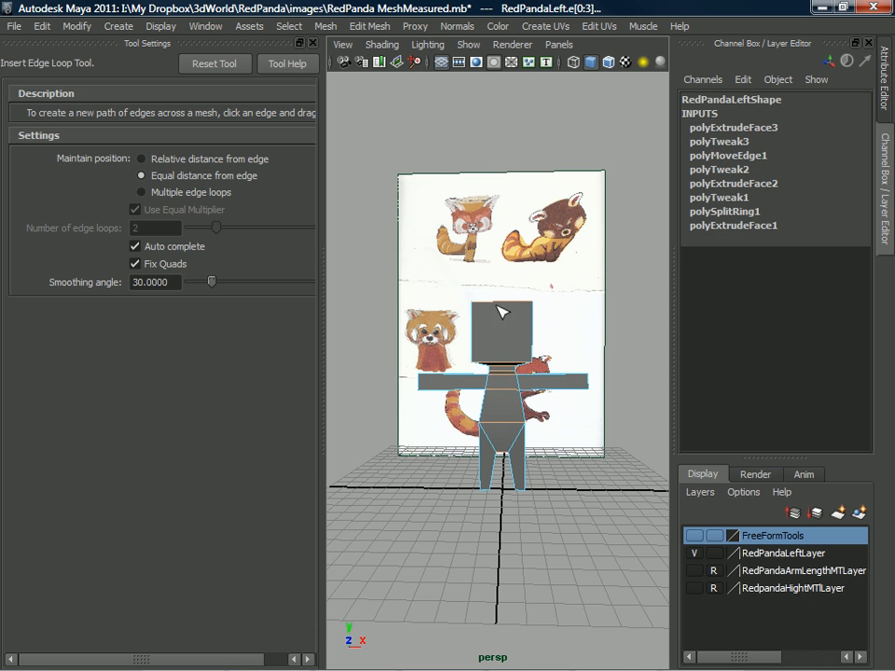
Try to place an equal-distance edge loop along the centre of the head and body.
{"action": "scroll", "coordinate": [481, 299], "scroll_direction": "up", "scroll_amount": 5}
{"action": "scroll", "coordinate": [481, 329], "scroll_direction": "up", "scroll_amount": 2}
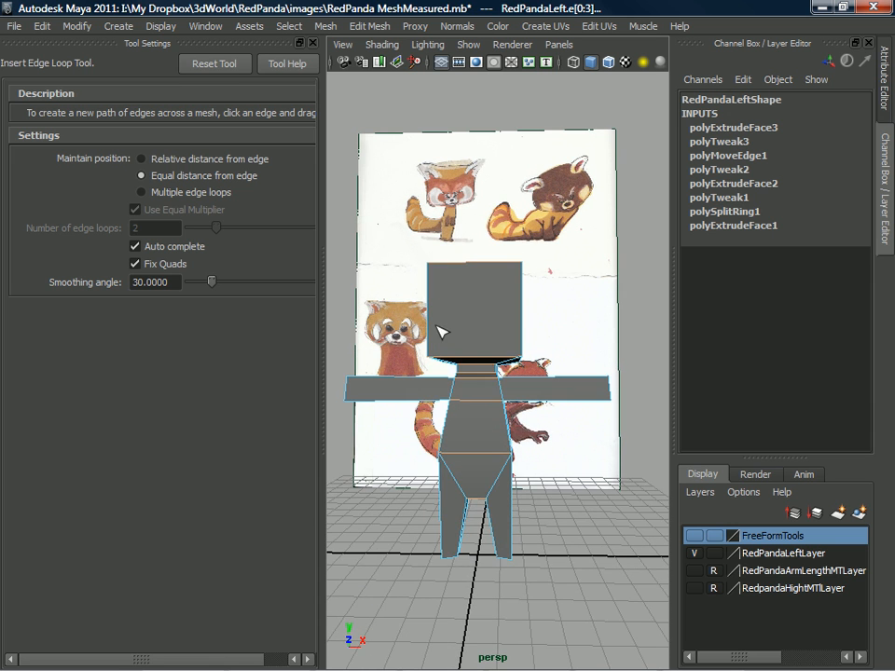
{"action": "scroll", "coordinate": [438, 334], "scroll_direction": "up", "scroll_amount": 4}
{"action": "mouse_move", "coordinate": [491, 328]}
{"action": "left_mouse_down", "text": "alt"}
{"action": "mouse_move", "coordinate": [486, 299]}
{"action": "mouse_move", "coordinate": [482, 312]}
{"action": "left_mouse_up", "text": "alt"}
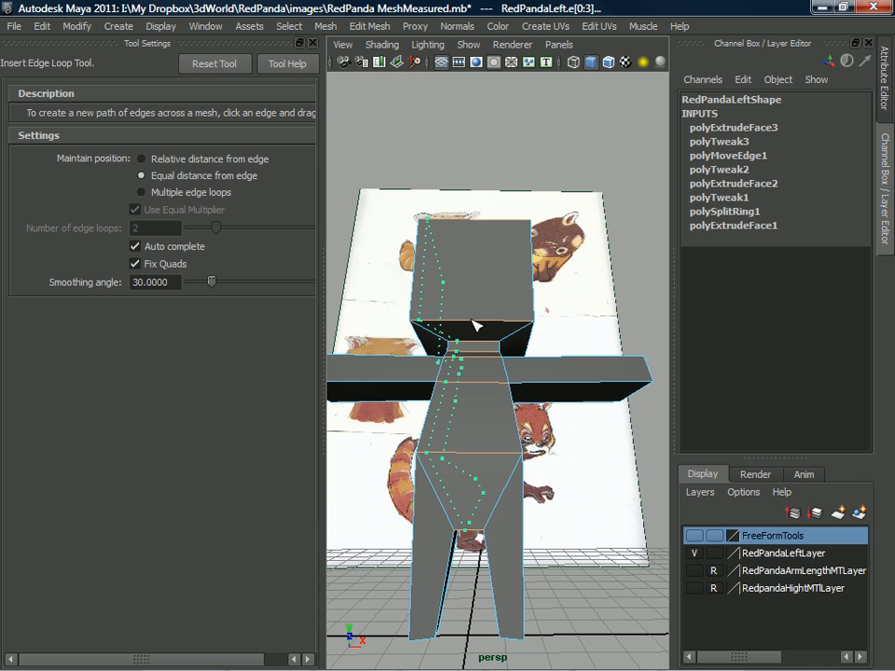
{"action": "left_click_drag", "start_coordinate": [480, 344], "coordinate": [478, 312], "text": "alt"}
{"action": "left_click", "coordinate": [483, 330]}
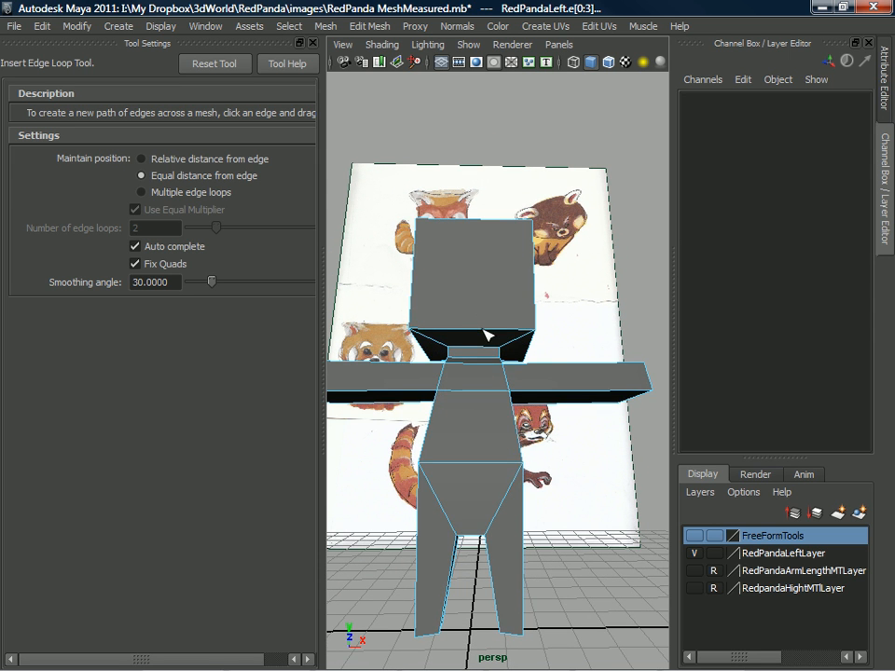
{"action": "left_click", "coordinate": [481, 331]}
{"action": "left_click", "coordinate": [479, 329]}
{"action": "left_click", "coordinate": [479, 333]}
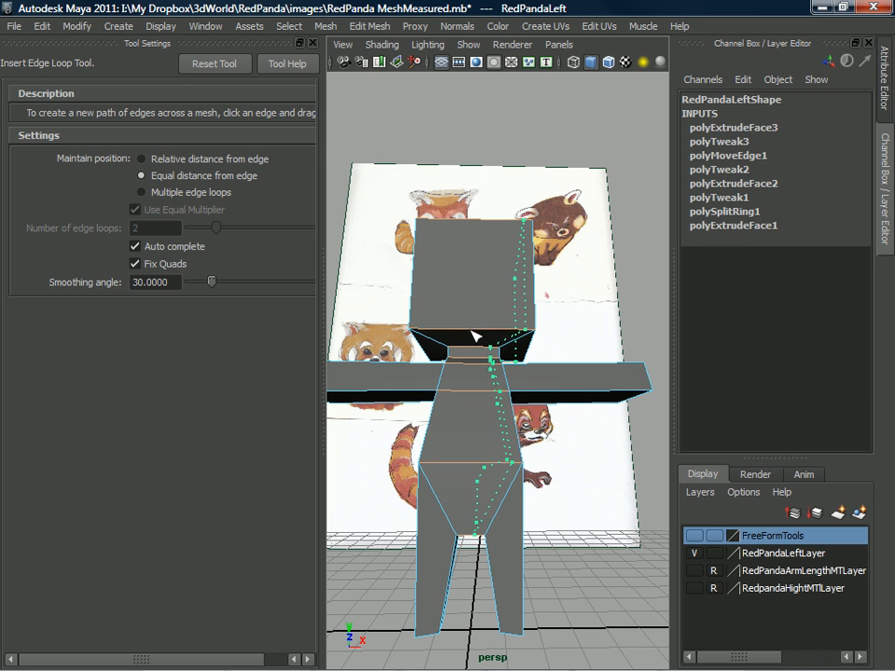
Switch edge loop placement to Relative distance from edge and insert one loop near the centre of the head and body.
{"action": "left_click", "coordinate": [151, 160]}
{"action": "left_click_drag", "start_coordinate": [474, 333], "coordinate": [474, 335]}
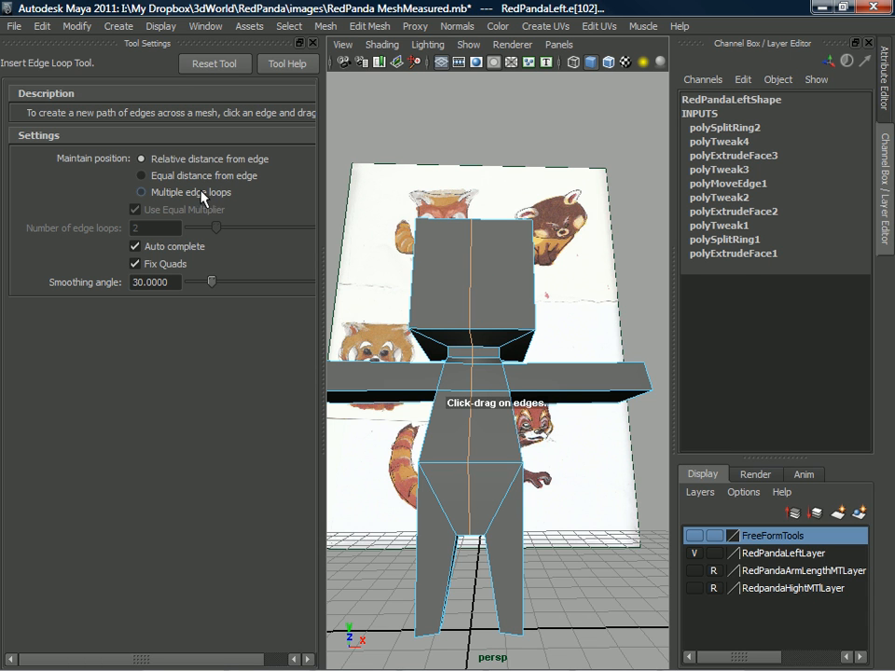
{"action": "left_click_drag", "start_coordinate": [484, 282], "coordinate": [506, 193], "text": "alt"}
{"action": "scroll", "coordinate": [493, 377], "scroll_direction": "up", "scroll_amount": 5}
{"action": "left_click_drag", "start_coordinate": [431, 167], "coordinate": [421, 207], "text": "alt"}
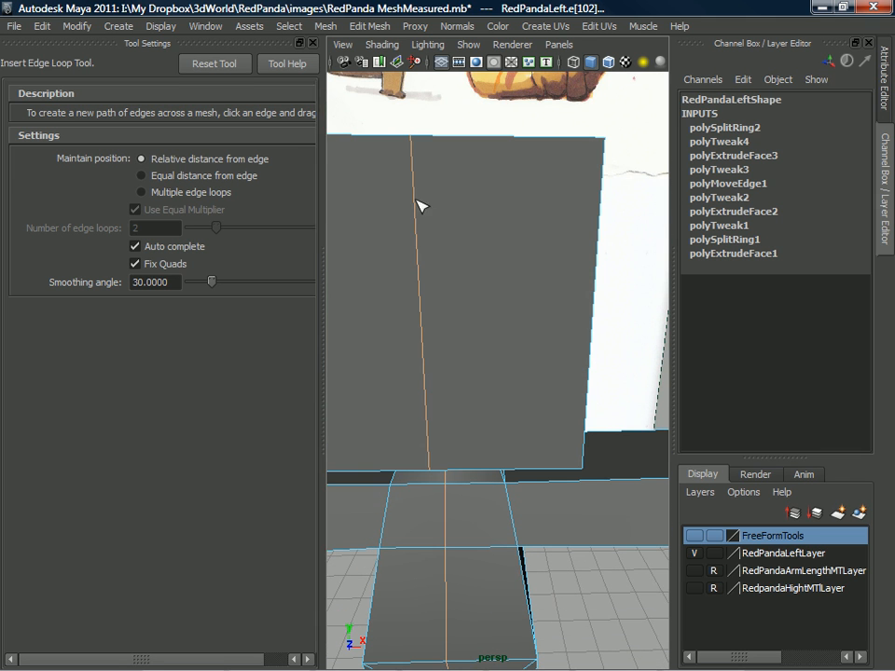
Undo the hand-placed centre edge loop.
{"action": "left_click", "coordinate": [325, 26]}
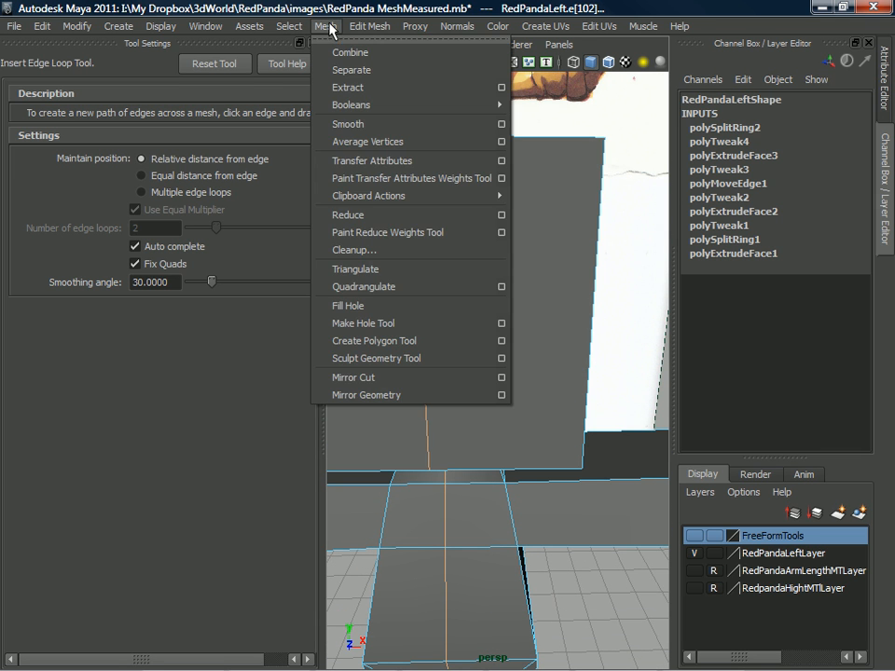
{"action": "mouse_move", "coordinate": [369, 26]}
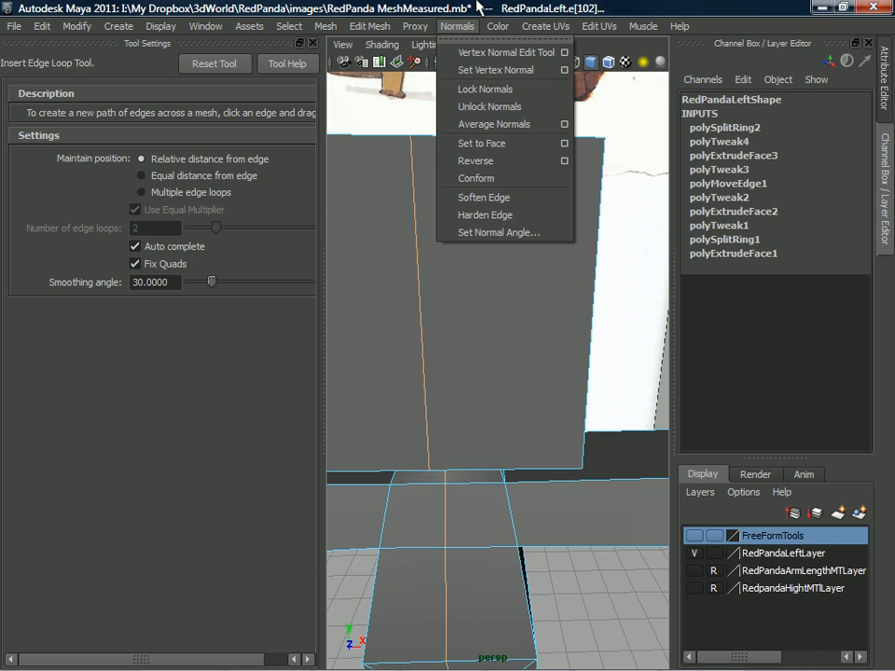
{"action": "left_click", "coordinate": [479, 7]}
{"action": "middle_click_drag", "start_coordinate": [445, 204], "coordinate": [446, 194], "text": "alt"}
{"action": "scroll", "coordinate": [447, 195], "scroll_direction": "down", "scroll_amount": 5}
{"action": "key", "text": "ctrl+z"}
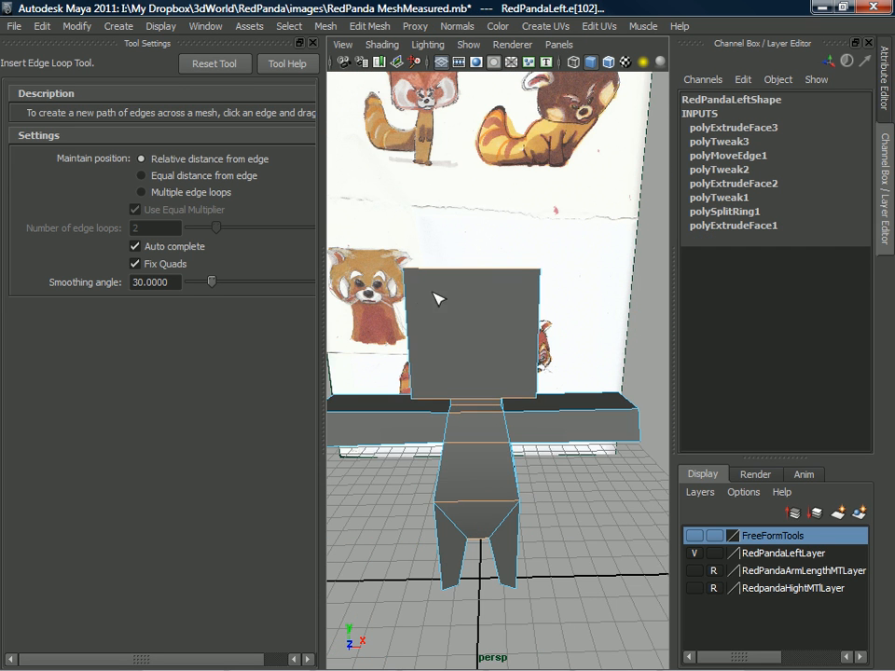
Set the tool to Multiple edge loops with 3 loops and insert them vertically through the head and body.
{"action": "left_click_drag", "start_coordinate": [443, 332], "coordinate": [428, 345], "text": "alt"}
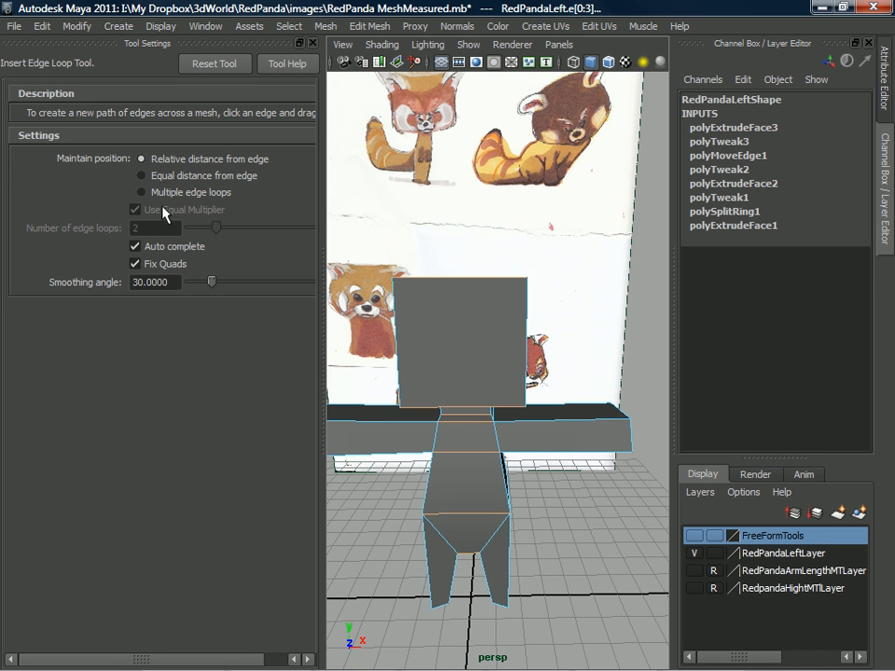
{"action": "left_click", "coordinate": [147, 193]}
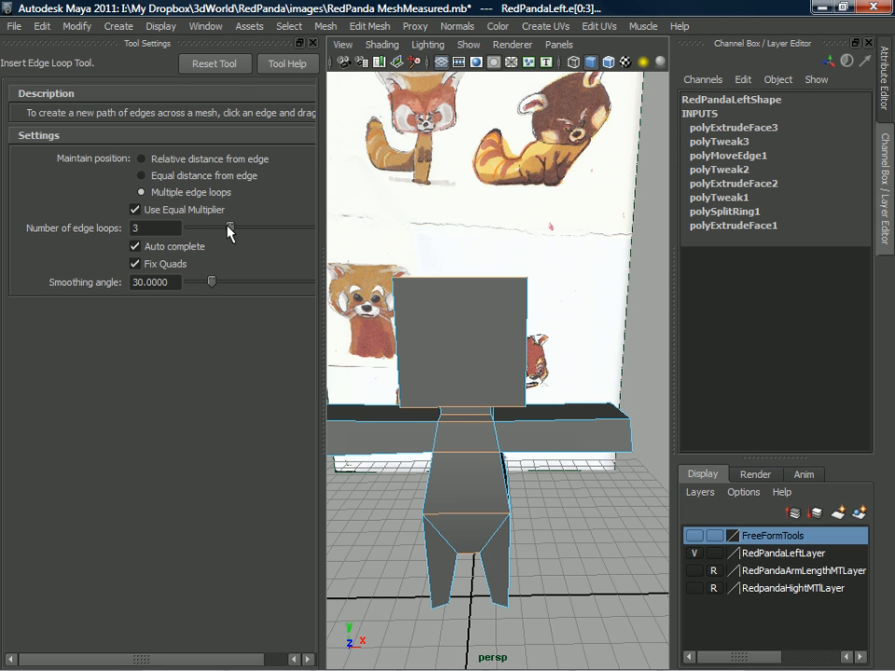
{"action": "left_click_drag", "start_coordinate": [471, 284], "coordinate": [472, 279]}
Delete the two outer vertical edge loops, keeping only the central one.
{"action": "mouse_move", "coordinate": [479, 373]}
{"action": "left_mouse_down", "text": "alt"}
{"action": "mouse_move", "coordinate": [465, 296]}
{"action": "mouse_move", "coordinate": [470, 270]}
{"action": "mouse_move", "coordinate": [481, 362]}
{"action": "left_mouse_up", "text": "alt"}
{"action": "right_click_drag", "start_coordinate": [495, 299], "coordinate": [503, 279]}
{"action": "key", "text": "q"}
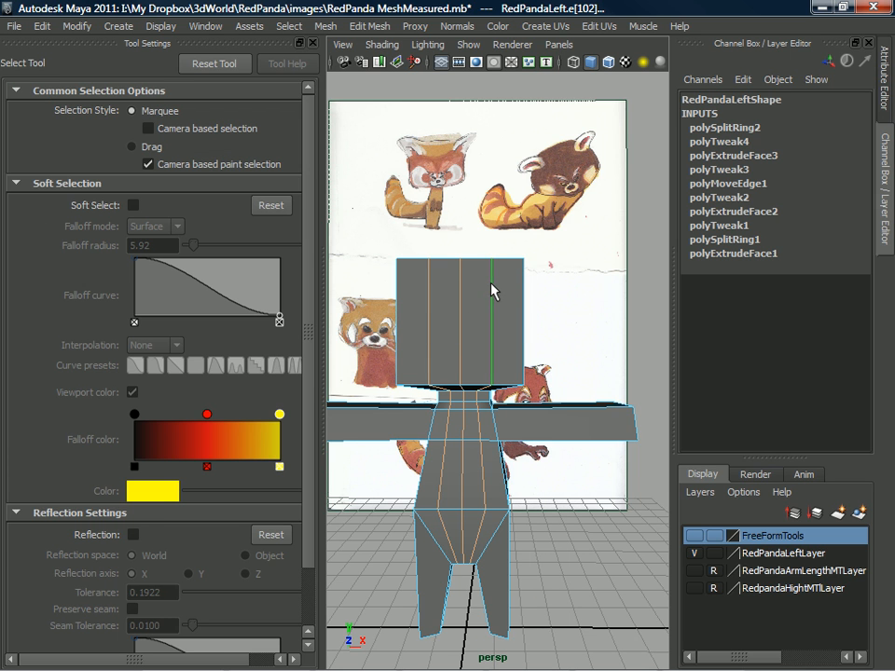
{"action": "key", "text": "w"}
{"action": "left_click", "coordinate": [491, 287]}
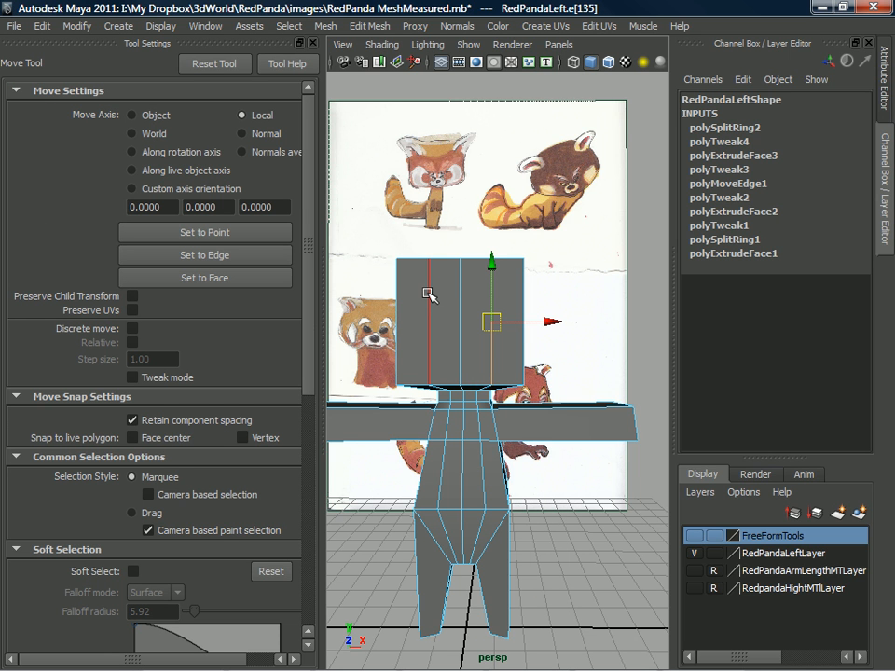
{"action": "left_click", "coordinate": [427, 296], "text": "shift"}
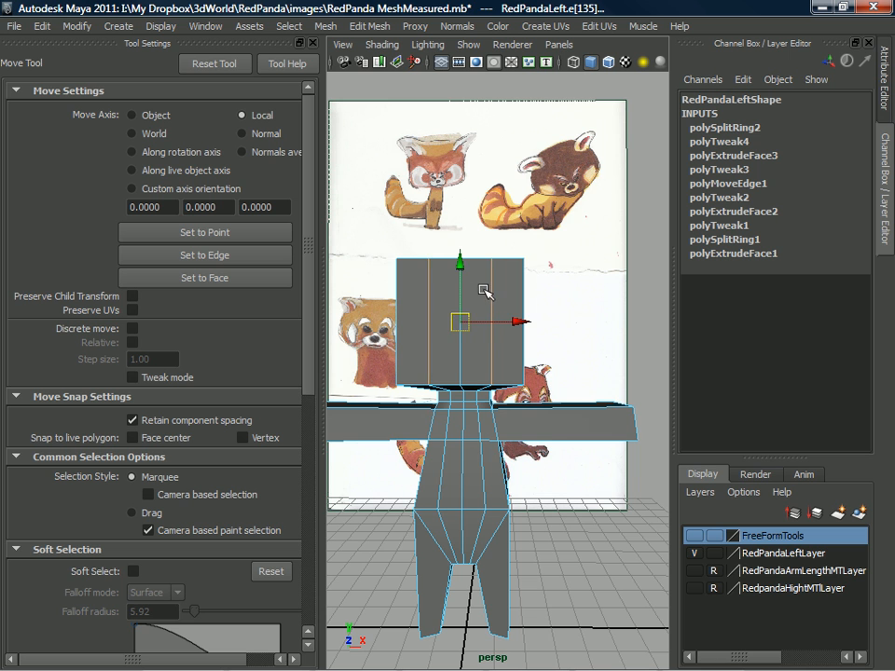
{"action": "right_click_drag", "start_coordinate": [486, 290], "coordinate": [563, 288], "text": "shift"}
Examine the centre edge loop and the mesh's edge flow around the head, neck, arms and torso.
{"action": "left_click_drag", "start_coordinate": [479, 350], "coordinate": [406, 345], "text": "alt"}
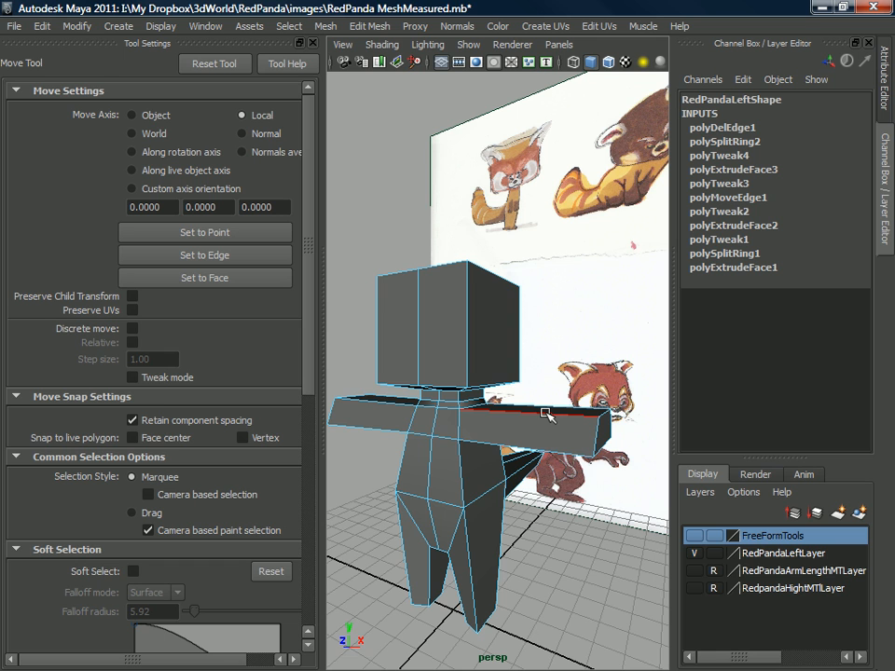
{"action": "left_click_drag", "start_coordinate": [449, 395], "coordinate": [459, 370], "text": "alt"}
{"action": "middle_click_drag", "start_coordinate": [487, 366], "coordinate": [456, 400], "text": "alt"}
{"action": "scroll", "coordinate": [457, 400], "scroll_direction": "down", "scroll_amount": 4}
{"action": "left_click_drag", "start_coordinate": [469, 397], "coordinate": [550, 444], "text": "alt"}
{"action": "scroll", "coordinate": [504, 453], "scroll_direction": "up", "scroll_amount": 4}
{"action": "middle_click_drag", "start_coordinate": [506, 453], "coordinate": [508, 435], "text": "alt"}
{"action": "left_click_drag", "start_coordinate": [507, 435], "coordinate": [551, 432], "text": "alt"}
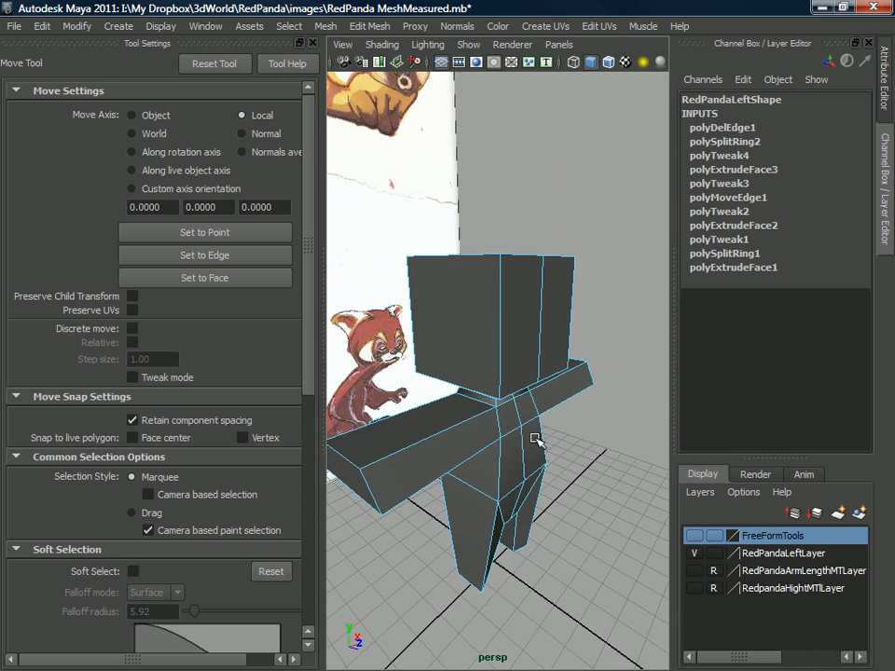
{"action": "mouse_move", "coordinate": [496, 401]}
{"action": "left_mouse_down", "text": "alt"}
{"action": "mouse_move", "coordinate": [503, 428]}
{"action": "mouse_move", "coordinate": [479, 448]}
{"action": "mouse_move", "coordinate": [503, 416]}
{"action": "mouse_move", "coordinate": [461, 400]}
{"action": "mouse_move", "coordinate": [506, 388]}
{"action": "left_mouse_up", "text": "alt"}
{"action": "right_click_drag", "start_coordinate": [490, 391], "coordinate": [463, 344], "text": "alt"}
{"action": "left_click_drag", "start_coordinate": [463, 344], "coordinate": [425, 355], "text": "alt"}
{"action": "right_click_drag", "start_coordinate": [425, 355], "coordinate": [487, 452], "text": "alt"}
{"action": "left_click_drag", "start_coordinate": [486, 452], "coordinate": [424, 403], "text": "alt"}
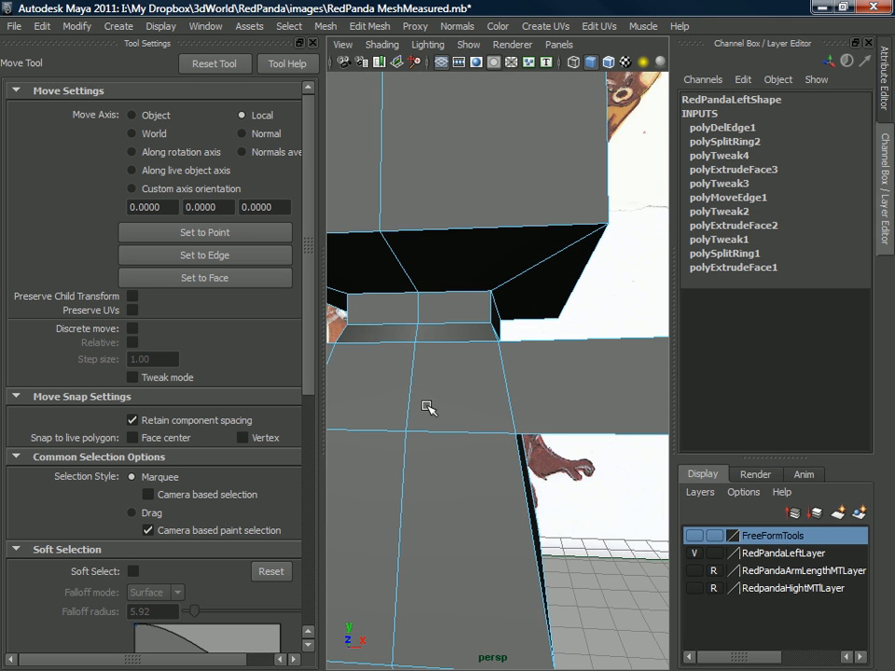
{"action": "middle_click_drag", "start_coordinate": [453, 401], "coordinate": [475, 399], "text": "alt"}
{"action": "mouse_move", "coordinate": [447, 326]}
{"action": "right_mouse_down", "text": "alt"}
{"action": "mouse_move", "coordinate": [467, 369]}
{"action": "mouse_move", "coordinate": [443, 316]}
{"action": "right_mouse_up", "text": "alt"}
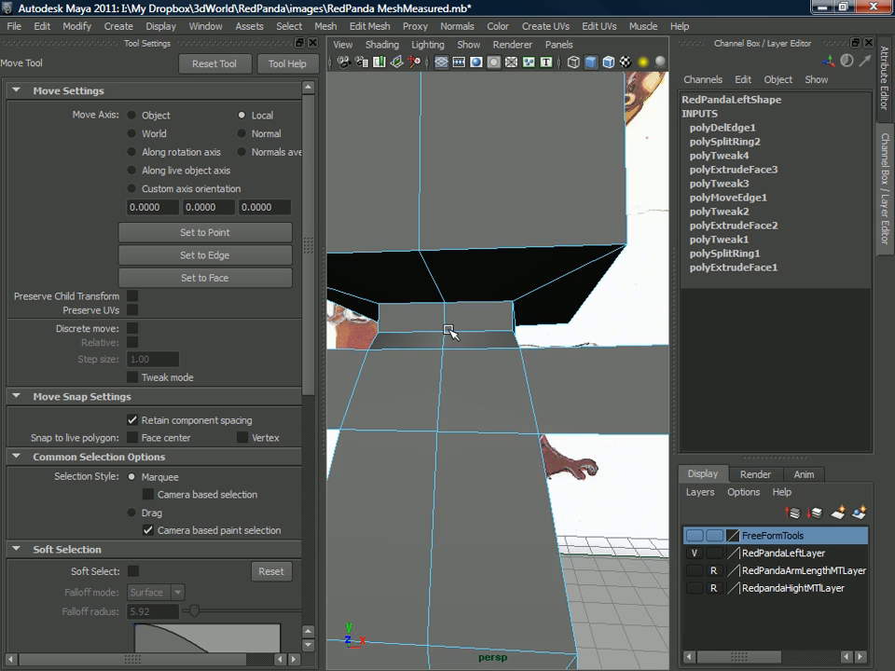
{"action": "left_click_drag", "start_coordinate": [443, 316], "coordinate": [446, 374], "text": "alt"}
{"action": "right_click_drag", "start_coordinate": [446, 374], "coordinate": [464, 322], "text": "alt"}
{"action": "left_click_drag", "start_coordinate": [464, 323], "coordinate": [402, 370], "text": "alt"}
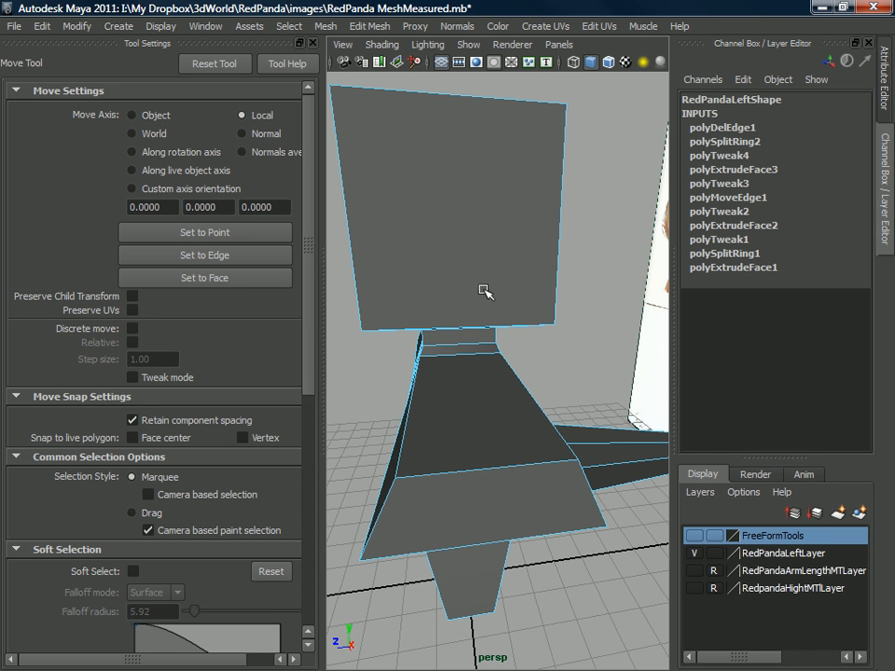
{"action": "left_click_drag", "start_coordinate": [525, 289], "coordinate": [408, 349], "text": "alt"}
{"action": "left_click_drag", "start_coordinate": [485, 357], "coordinate": [451, 398], "text": "alt"}
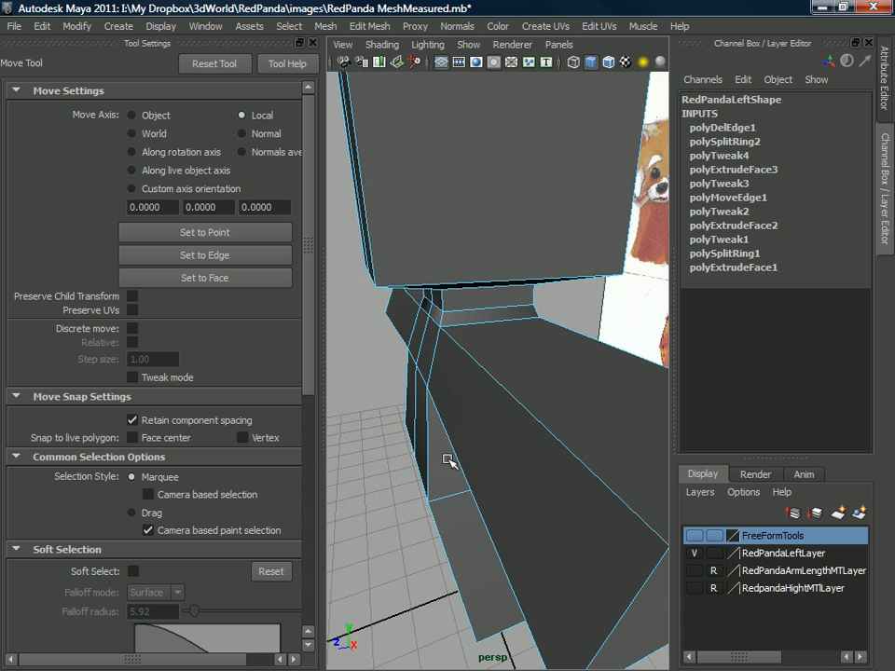
Close the tool settings and examine the front of the torso, hips and legs.
{"action": "left_click", "coordinate": [312, 43]}
{"action": "left_click_drag", "start_coordinate": [267, 561], "coordinate": [557, 474], "text": "alt"}
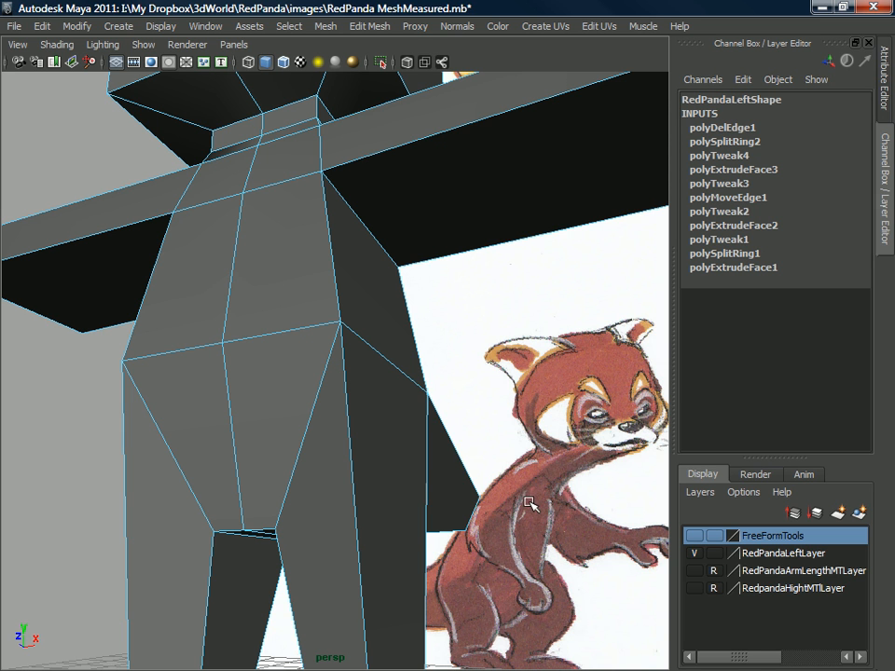
{"action": "left_click_drag", "start_coordinate": [280, 285], "coordinate": [256, 302], "text": "alt"}
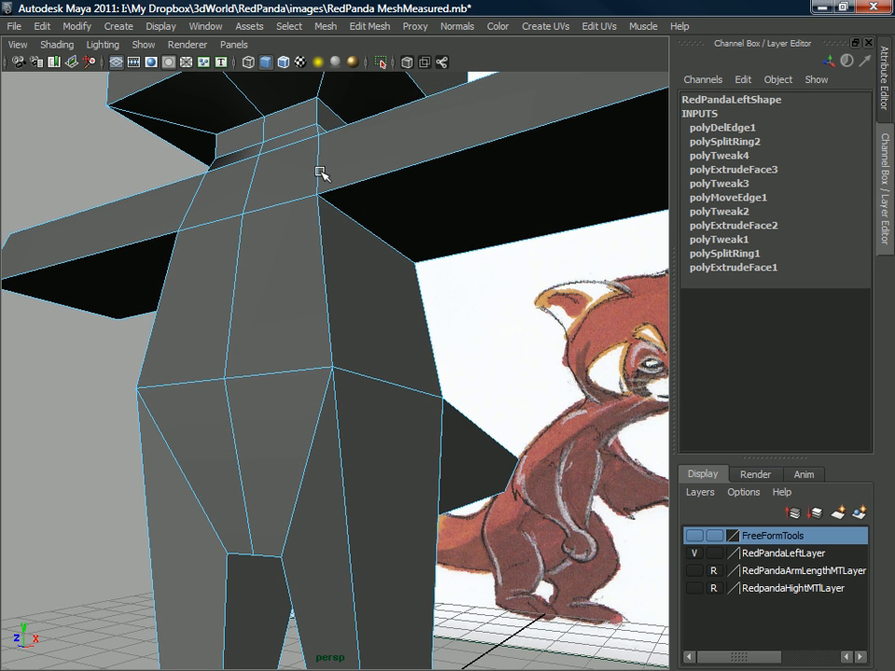
Select the vertical edge at the front of the torso where the arm meets the chest.
{"action": "left_click", "coordinate": [317, 172]}
{"action": "left_click_drag", "start_coordinate": [318, 166], "coordinate": [317, 180], "text": "alt"}
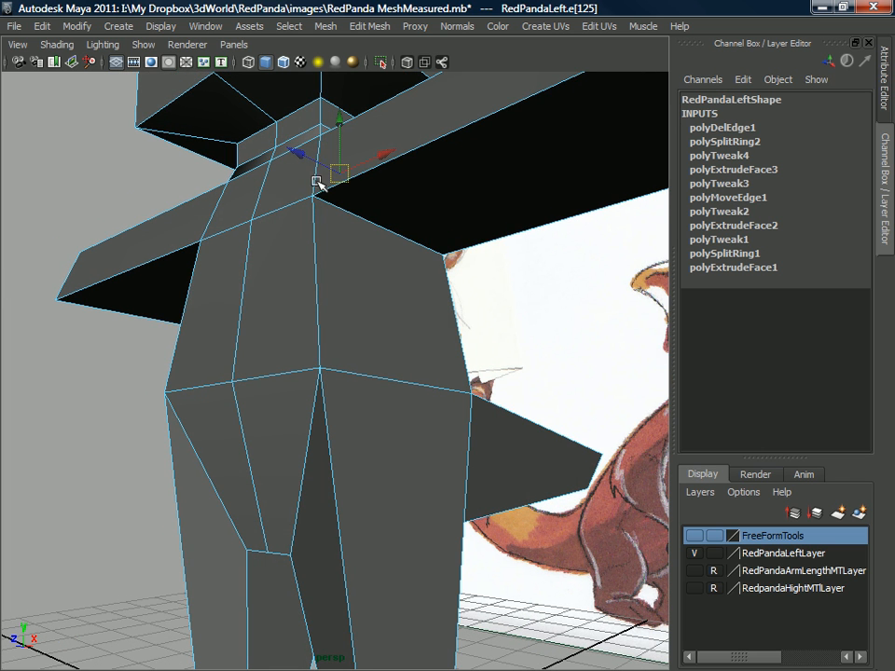
{"action": "left_click", "coordinate": [308, 163]}
{"action": "scroll", "coordinate": [275, 189], "scroll_direction": "down", "scroll_amount": 5}
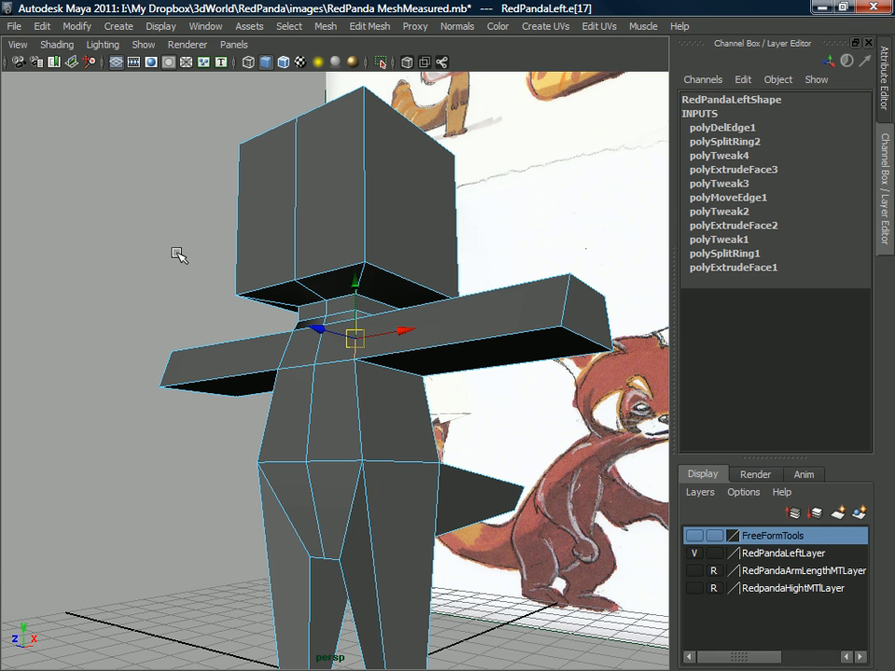
Turn on Reflection for the Move tool, using World space and the X axis.
{"action": "key", "text": "ctrl+space"}
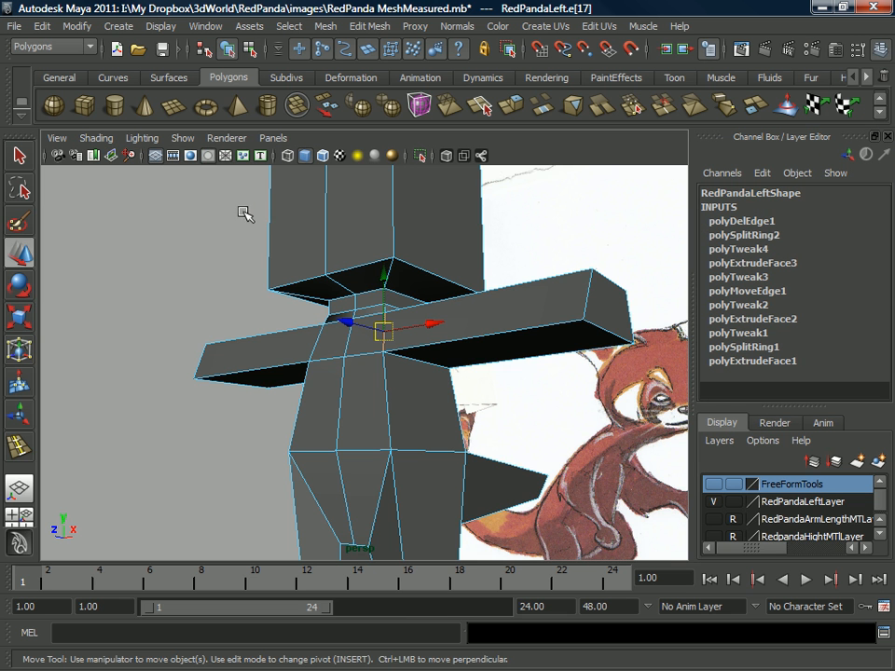
{"action": "double_click", "coordinate": [19, 252]}
{"action": "key", "text": "ctrl+space"}
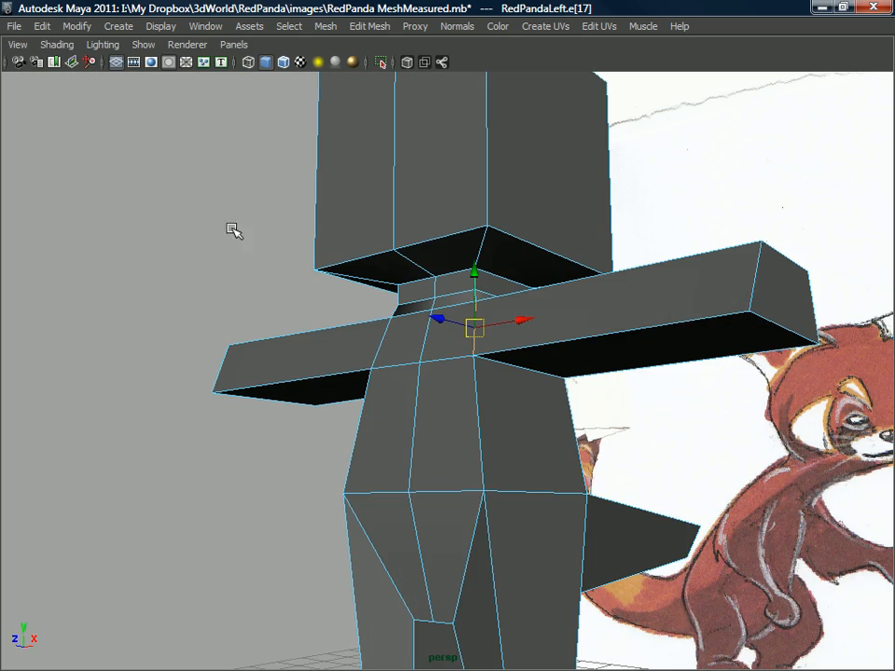
{"action": "key", "text": "space"}
{"action": "key", "text": "space"}
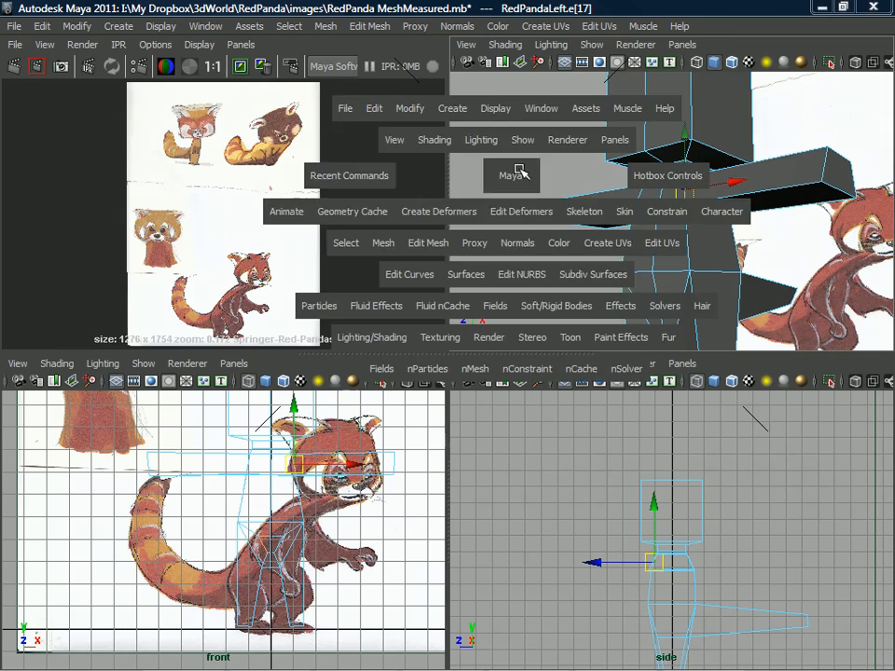
{"action": "key", "text": "ctrl+space"}
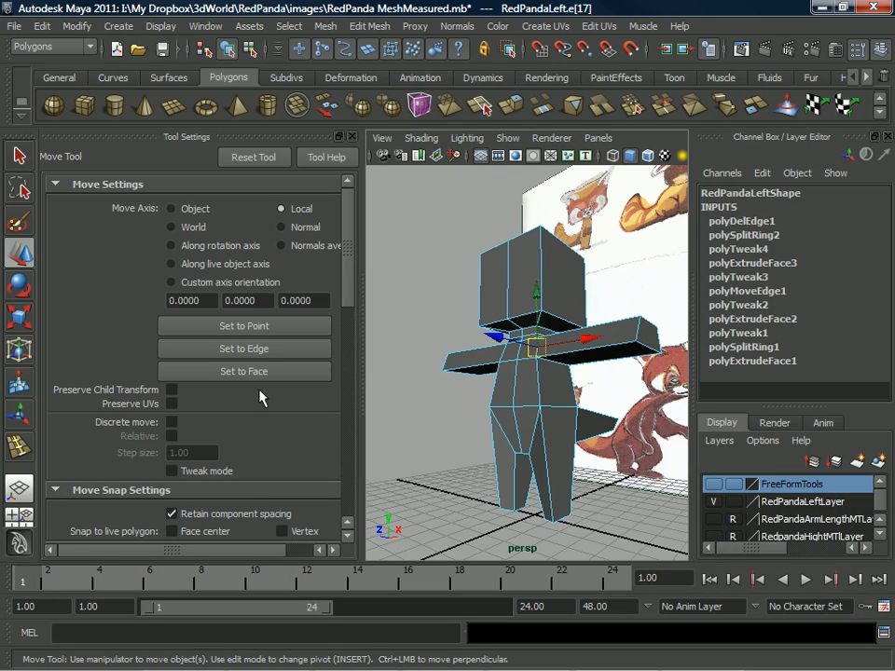
{"action": "left_click_drag", "start_coordinate": [345, 294], "coordinate": [261, 471]}
{"action": "left_click", "coordinate": [174, 467]}
Move the selected chest edge and its mirrored counterpart back along Z to start rounding the front of the torso.
{"action": "left_click_drag", "start_coordinate": [526, 361], "coordinate": [533, 319], "text": "alt"}
{"action": "right_click_drag", "start_coordinate": [533, 319], "coordinate": [515, 406], "text": "alt"}
{"action": "left_click_drag", "start_coordinate": [516, 406], "coordinate": [526, 351], "text": "alt"}
{"action": "right_click_drag", "start_coordinate": [525, 351], "coordinate": [514, 342], "text": "alt"}
{"action": "left_click_drag", "start_coordinate": [514, 342], "coordinate": [438, 261], "text": "alt"}
{"action": "key", "text": "space"}
{"action": "key", "text": "ctrl+space"}
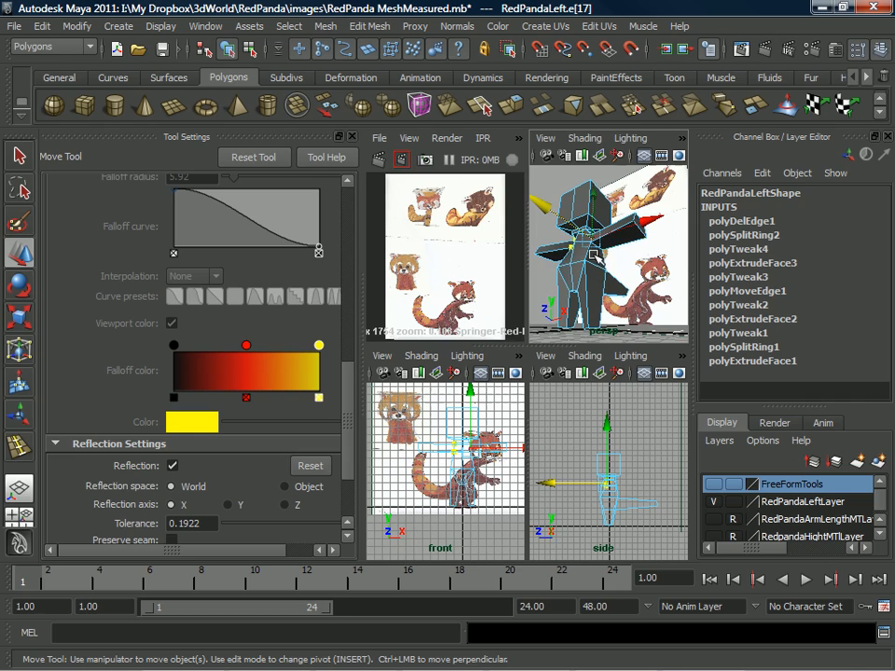
{"action": "left_click_drag", "start_coordinate": [548, 389], "coordinate": [534, 247], "text": "alt"}
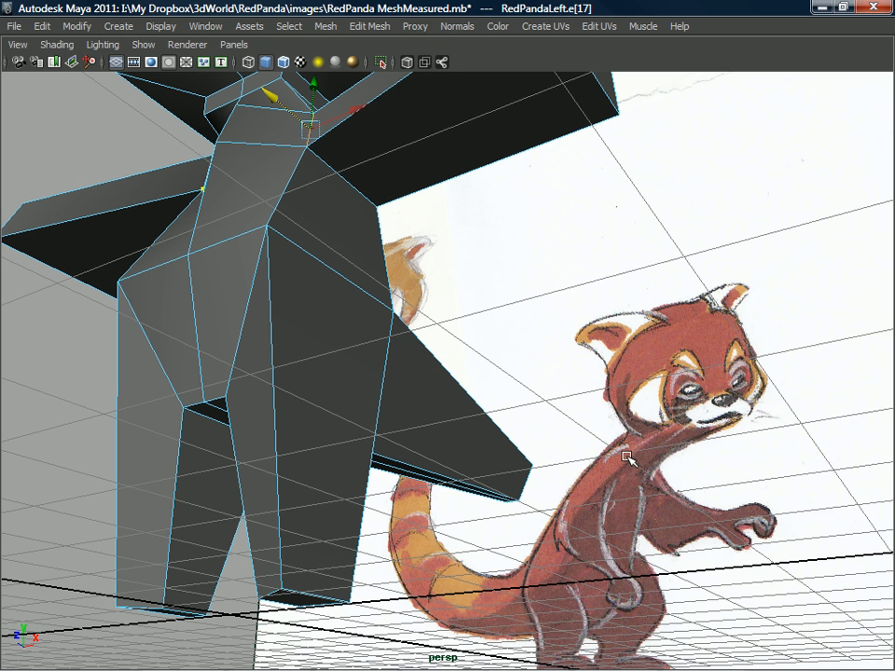
Insert multiple vertical edge loops through the sides of the head, arms, torso and legs.
{"action": "left_click_drag", "start_coordinate": [257, 203], "coordinate": [404, 225], "text": "alt"}
{"action": "mouse_move", "coordinate": [416, 370]}
{"action": "left_mouse_down", "text": "alt"}
{"action": "mouse_move", "coordinate": [441, 344]}
{"action": "mouse_move", "coordinate": [419, 380]}
{"action": "mouse_move", "coordinate": [407, 379]}
{"action": "left_mouse_up", "text": "alt"}
{"action": "left_click_drag", "start_coordinate": [430, 324], "coordinate": [414, 224], "text": "alt"}
{"action": "right_click_drag", "start_coordinate": [419, 222], "coordinate": [374, 224]}
{"action": "left_click_drag", "start_coordinate": [411, 152], "coordinate": [374, 164]}
Delete the two outer edge loops on the sides of the mesh, keeping only the central one.
{"action": "right_click_drag", "start_coordinate": [371, 157], "coordinate": [366, 131]}
{"action": "left_click", "coordinate": [364, 140]}
{"action": "left_click", "coordinate": [455, 138], "text": "shift"}
{"action": "right_click_drag", "start_coordinate": [460, 142], "coordinate": [542, 163], "text": "ctrl"}
{"action": "key", "text": "Delete"}
Adjust the edge between the front of the shoulder and the armpit along Z, mirrored on both sides.
{"action": "left_click_drag", "start_coordinate": [373, 359], "coordinate": [355, 380], "text": "alt"}
{"action": "scroll", "coordinate": [347, 395], "scroll_direction": "up", "scroll_amount": 3}
{"action": "right_click_drag", "start_coordinate": [358, 337], "coordinate": [358, 298]}
{"action": "left_click", "coordinate": [346, 371]}
{"action": "mouse_move", "coordinate": [345, 370]}
{"action": "left_mouse_down", "text": "alt"}
{"action": "mouse_move", "coordinate": [364, 357]}
{"action": "mouse_move", "coordinate": [290, 379]}
{"action": "mouse_move", "coordinate": [330, 380]}
{"action": "left_mouse_up", "text": "alt"}
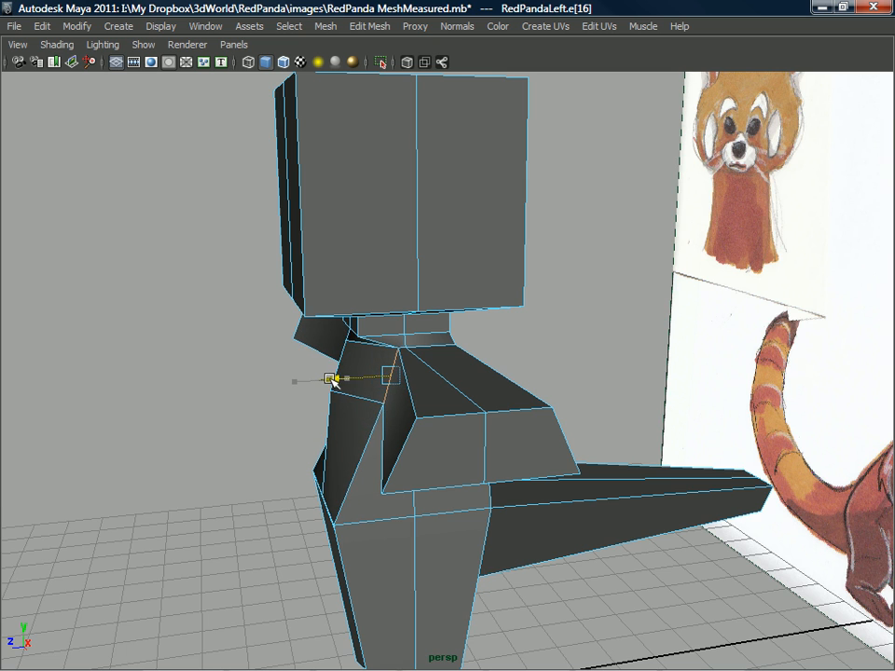
{"action": "left_click_drag", "start_coordinate": [392, 359], "coordinate": [339, 380], "text": "alt"}
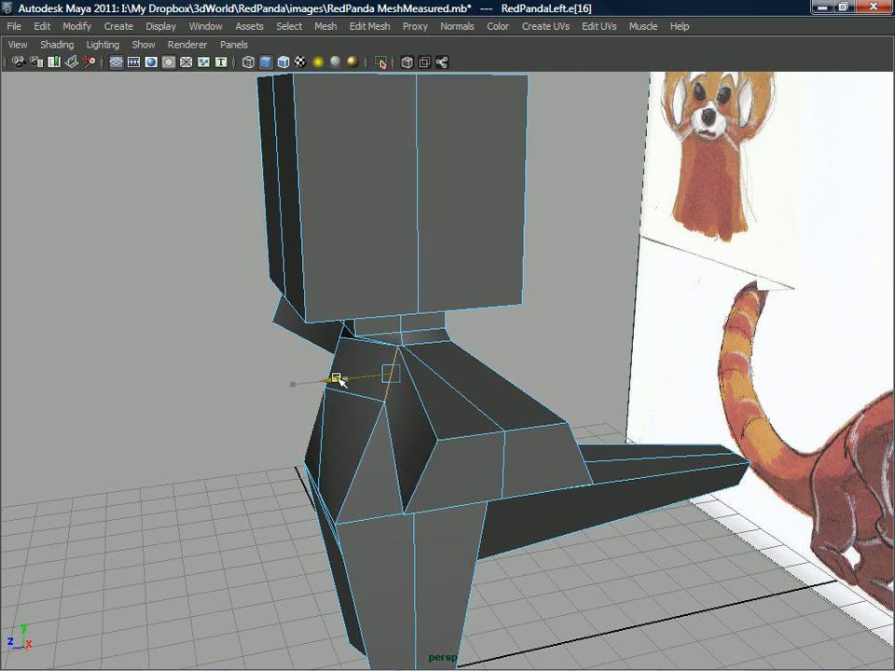
Move the middle vertex on top of the shoulder back along Z, mirrored on both sides.
{"action": "right_click_drag", "start_coordinate": [420, 340], "coordinate": [392, 339]}
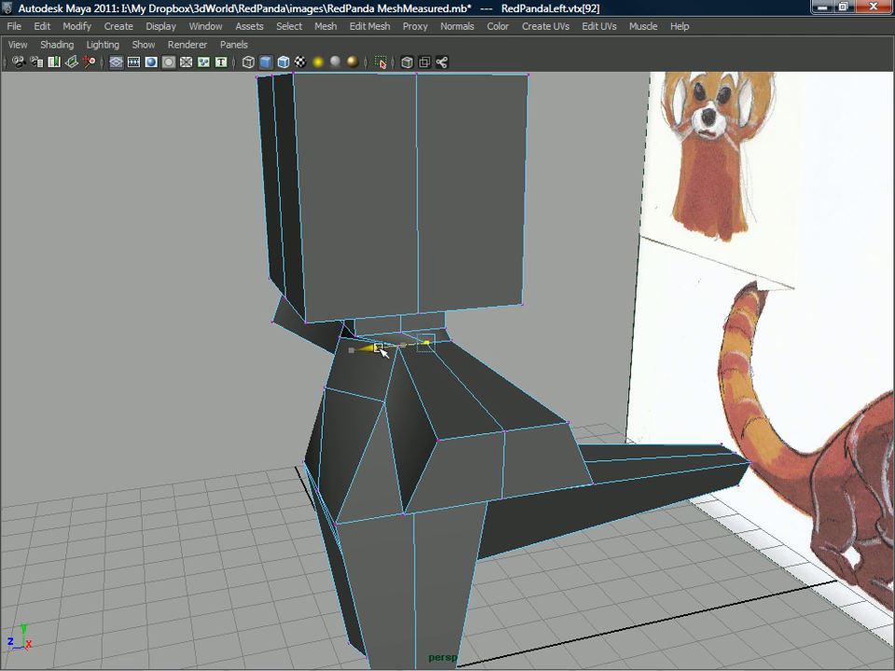
{"action": "left_click_drag", "start_coordinate": [389, 351], "coordinate": [555, 403], "text": "alt"}
{"action": "left_click_drag", "start_coordinate": [685, 333], "coordinate": [625, 434]}
{"action": "left_click_drag", "start_coordinate": [625, 435], "coordinate": [577, 455], "text": "alt"}
{"action": "left_click_drag", "start_coordinate": [512, 477], "coordinate": [362, 420]}
{"action": "right_click_drag", "start_coordinate": [362, 420], "coordinate": [393, 444], "text": "alt"}
{"action": "left_click_drag", "start_coordinate": [392, 443], "coordinate": [418, 337], "text": "alt"}
Move the front hip vertex and its mirrored counterpart along Z to round the front of the lower torso.
{"action": "left_click_drag", "start_coordinate": [419, 243], "coordinate": [433, 259], "text": "alt"}
{"action": "right_click_drag", "start_coordinate": [434, 259], "coordinate": [429, 220]}
{"action": "left_click", "coordinate": [424, 245]}
{"action": "left_click_drag", "start_coordinate": [400, 271], "coordinate": [391, 386], "text": "alt"}
{"action": "right_click_drag", "start_coordinate": [426, 336], "coordinate": [366, 340]}
{"action": "left_click", "coordinate": [409, 399]}
{"action": "left_click_drag", "start_coordinate": [410, 399], "coordinate": [379, 375], "text": "alt"}
{"action": "mouse_move", "coordinate": [592, 367]}
{"action": "left_mouse_down", "text": "alt"}
{"action": "mouse_move", "coordinate": [583, 365]}
{"action": "mouse_move", "coordinate": [651, 401]}
{"action": "mouse_move", "coordinate": [623, 437]}
{"action": "mouse_move", "coordinate": [633, 416]}
{"action": "mouse_move", "coordinate": [685, 449]}
{"action": "mouse_move", "coordinate": [639, 445]}
{"action": "left_mouse_up", "text": "alt"}
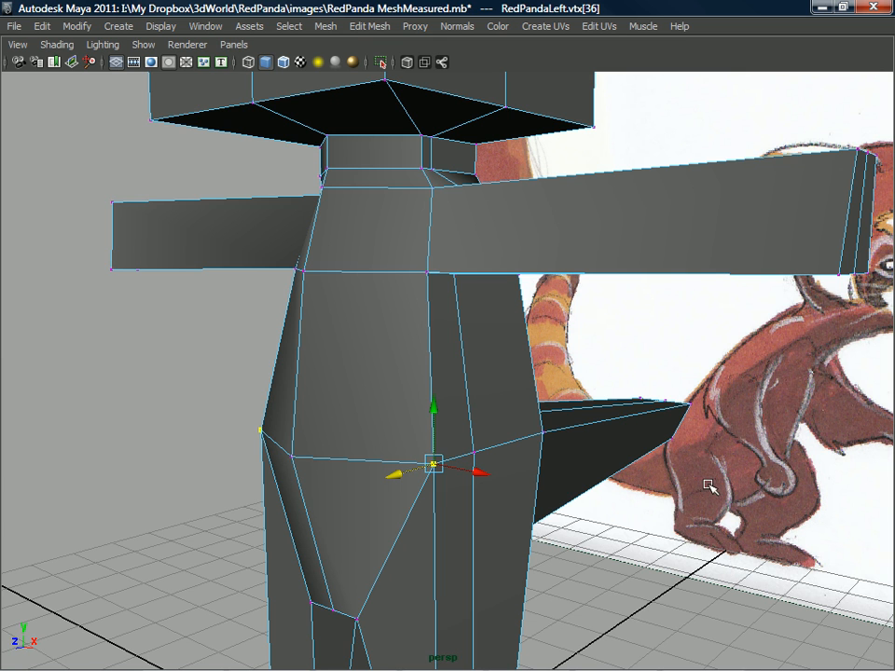
Move the front corner vertices of the feet along X, mirrored, to round the feet.
{"action": "mouse_move", "coordinate": [440, 527]}
{"action": "left_mouse_down", "text": "alt"}
{"action": "mouse_move", "coordinate": [350, 425]}
{"action": "mouse_move", "coordinate": [427, 397]}
{"action": "mouse_move", "coordinate": [523, 322]}
{"action": "mouse_move", "coordinate": [467, 344]}
{"action": "mouse_move", "coordinate": [477, 338]}
{"action": "mouse_move", "coordinate": [448, 521]}
{"action": "left_mouse_up", "text": "alt"}
{"action": "left_click", "coordinate": [454, 575]}
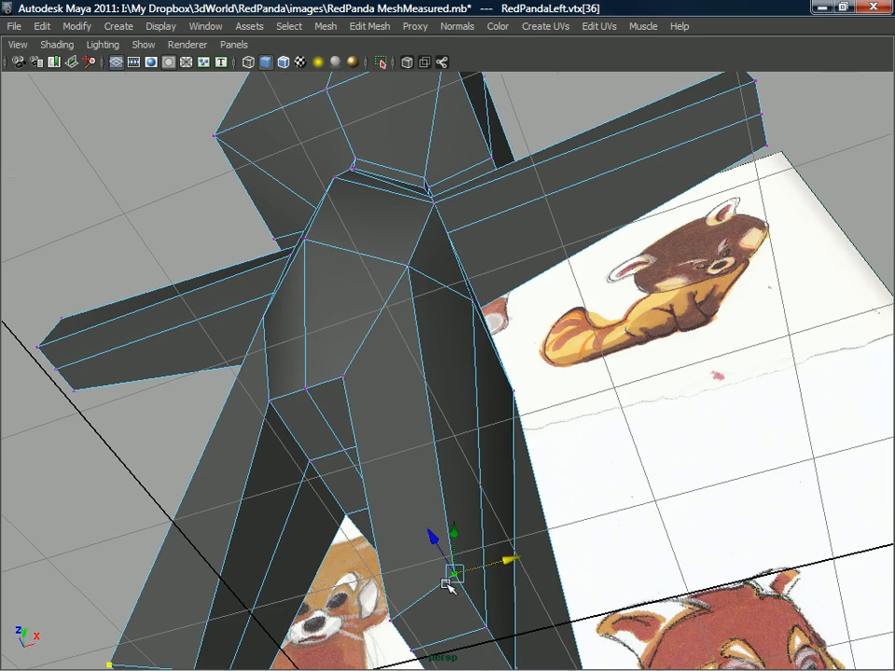
{"action": "left_click_drag", "start_coordinate": [439, 593], "coordinate": [447, 566], "text": "alt"}
{"action": "left_click_drag", "start_coordinate": [514, 509], "coordinate": [484, 503]}
{"action": "left_click", "coordinate": [420, 520]}
Move the front crotch vertices outward along X, mirrored, to widen the gap between the legs.
{"action": "left_click_drag", "start_coordinate": [484, 503], "coordinate": [420, 416], "text": "alt"}
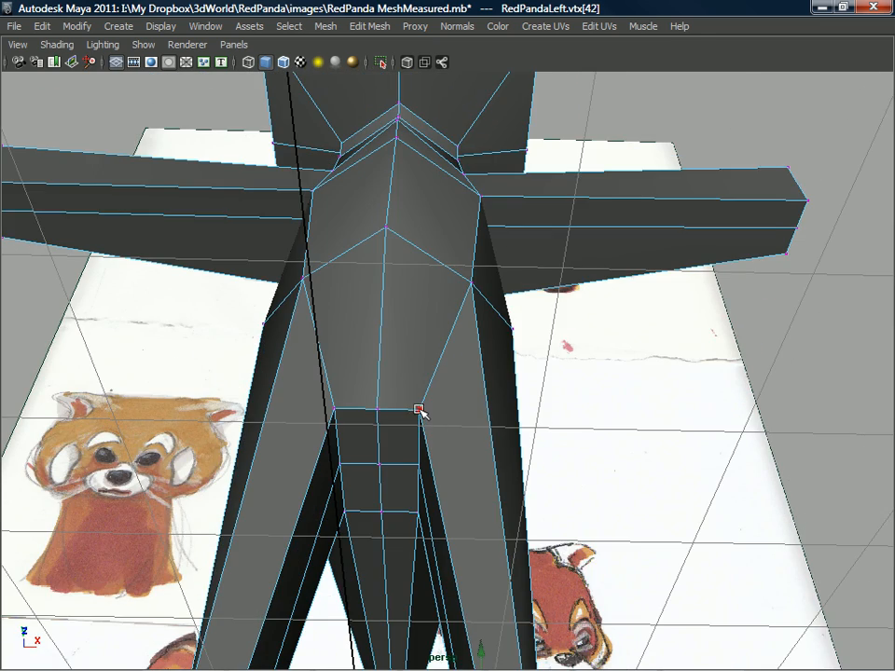
{"action": "left_click_drag", "start_coordinate": [431, 457], "coordinate": [421, 398], "text": "alt"}
{"action": "left_click_drag", "start_coordinate": [463, 368], "coordinate": [445, 384]}
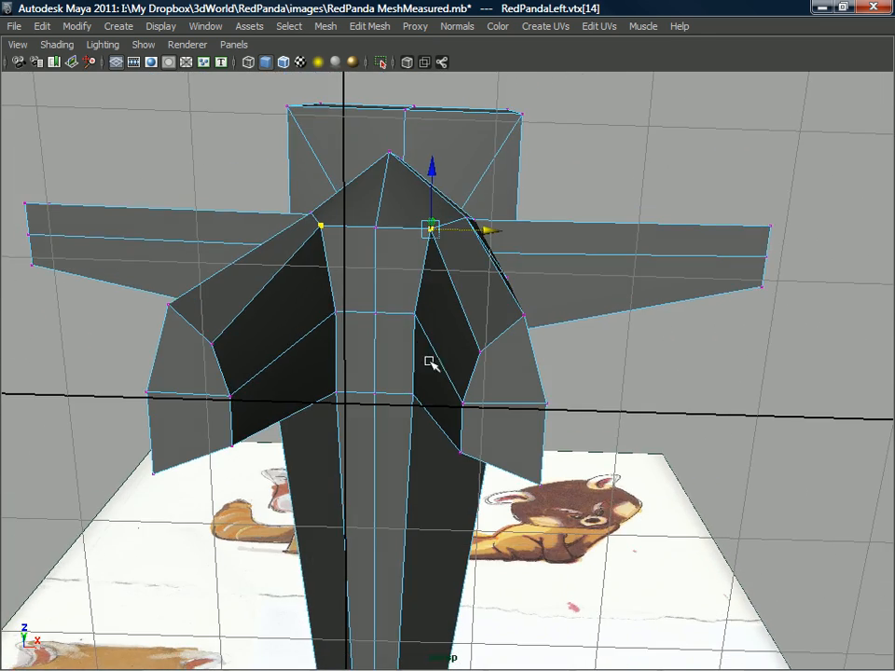
Move the centre vertex under the crotch along Y to shape the area between the legs.
{"action": "left_click_drag", "start_coordinate": [409, 306], "coordinate": [448, 420], "text": "alt"}
{"action": "left_click_drag", "start_coordinate": [413, 378], "coordinate": [364, 433]}
{"action": "left_click", "coordinate": [378, 415]}
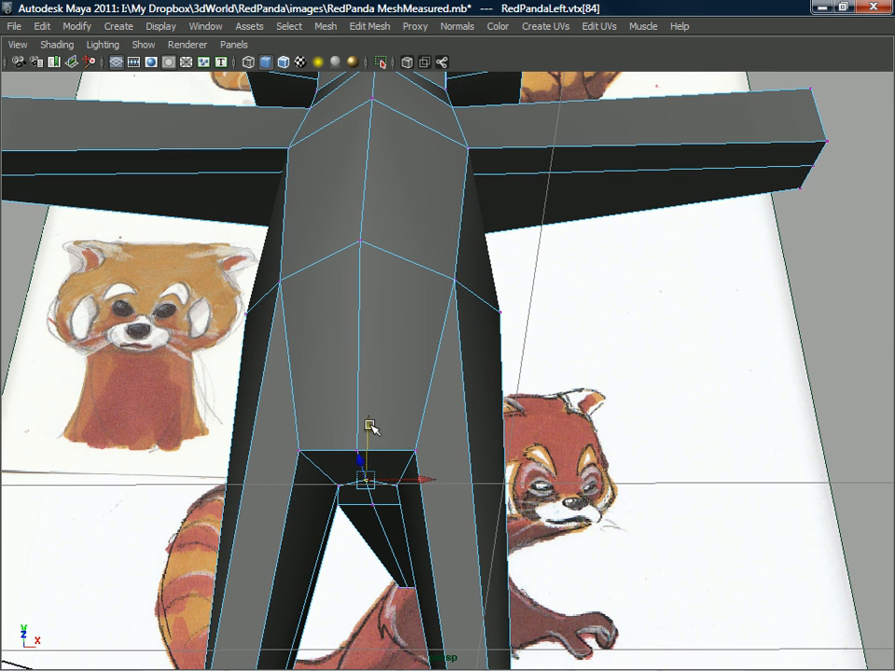
Adjust the middle armpit vertex along Z and move the front armpit vertex back along Z.
{"action": "mouse_move", "coordinate": [393, 442]}
{"action": "left_mouse_down", "text": "alt"}
{"action": "mouse_move", "coordinate": [417, 386]}
{"action": "mouse_move", "coordinate": [397, 374]}
{"action": "mouse_move", "coordinate": [415, 370]}
{"action": "mouse_move", "coordinate": [364, 423]}
{"action": "mouse_move", "coordinate": [395, 238]}
{"action": "mouse_move", "coordinate": [380, 255]}
{"action": "mouse_move", "coordinate": [382, 233]}
{"action": "mouse_move", "coordinate": [312, 233]}
{"action": "mouse_move", "coordinate": [341, 239]}
{"action": "mouse_move", "coordinate": [332, 241]}
{"action": "left_mouse_up", "text": "alt"}
{"action": "left_click", "coordinate": [381, 231]}
{"action": "key", "text": "ctrl+z"}
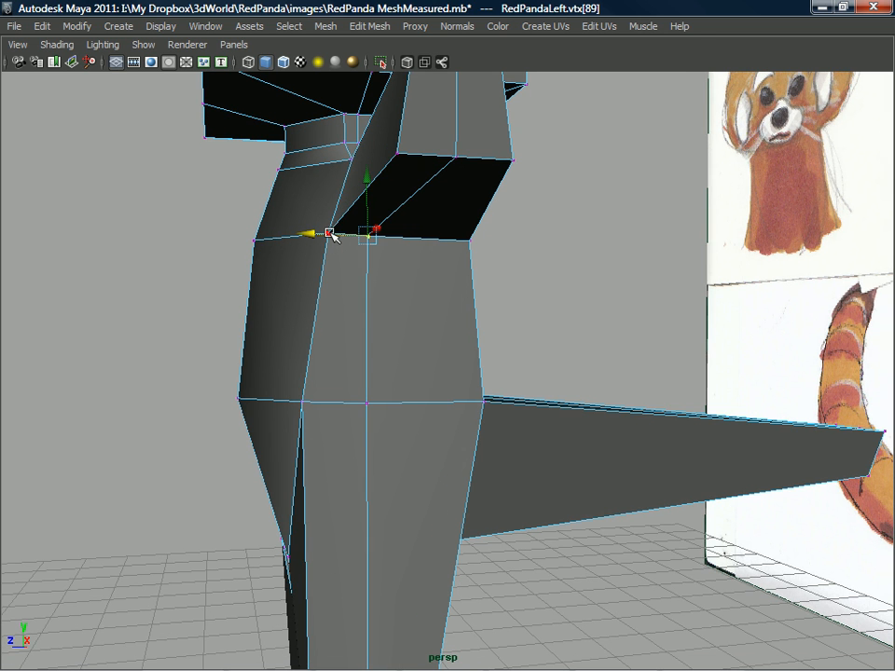
{"action": "left_click", "coordinate": [331, 230]}
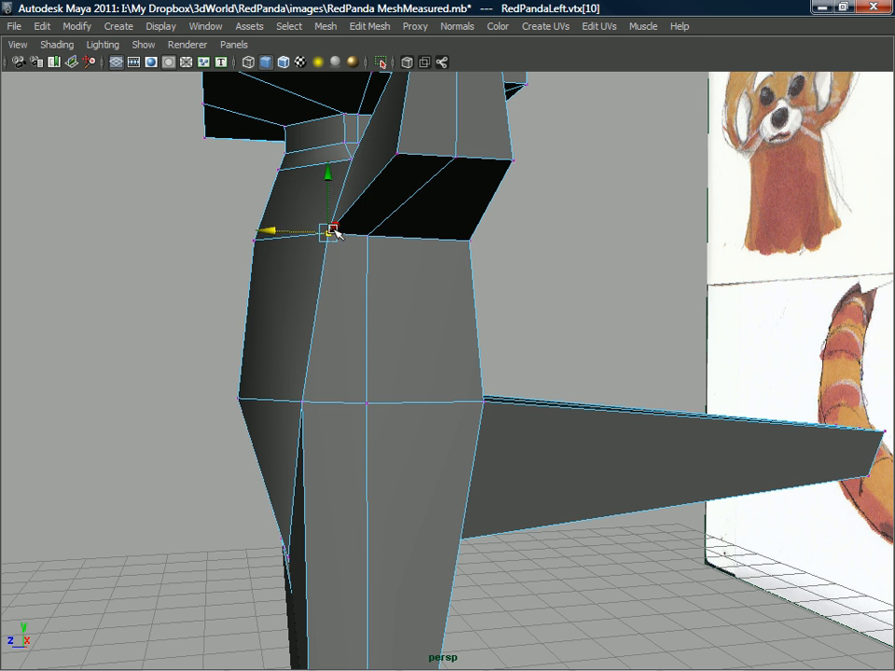
{"action": "left_click_drag", "start_coordinate": [279, 234], "coordinate": [296, 234]}
{"action": "left_click_drag", "start_coordinate": [406, 235], "coordinate": [374, 227], "text": "alt"}
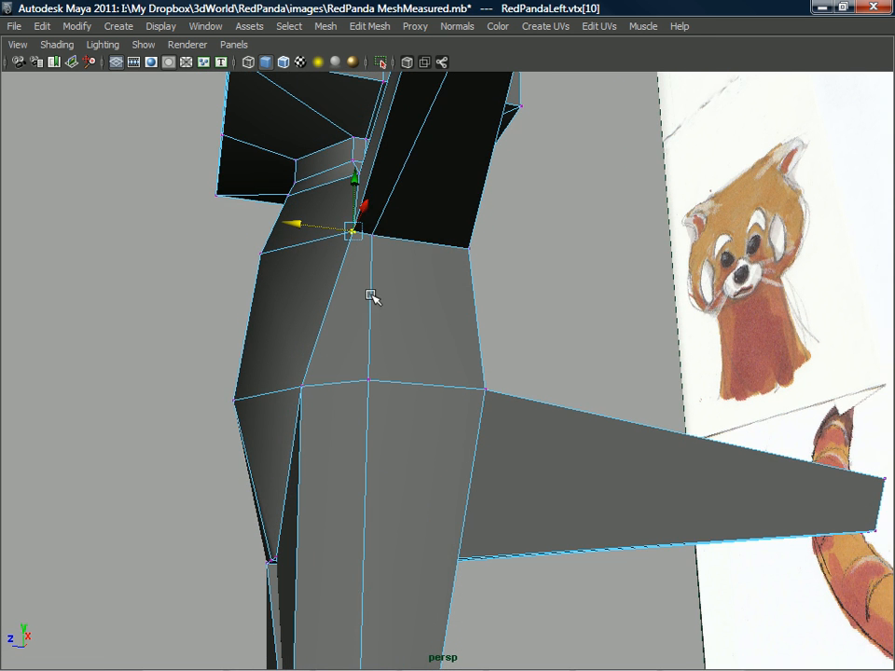
Move the middle side hip vertex outward along X, mirrored, to widen the hips.
{"action": "left_click_drag", "start_coordinate": [365, 395], "coordinate": [424, 247], "text": "alt"}
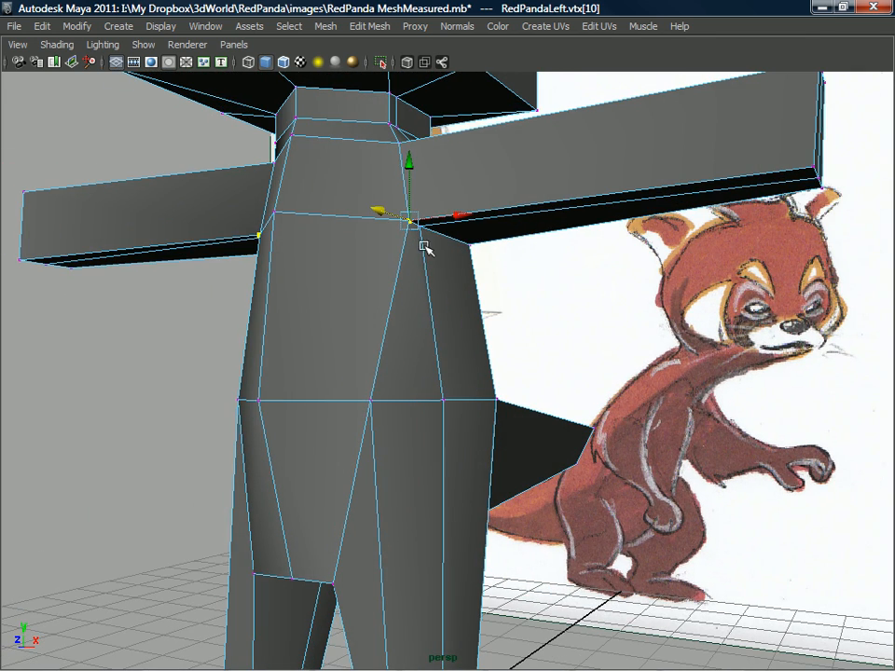
{"action": "left_click", "coordinate": [443, 401]}
{"action": "left_click_drag", "start_coordinate": [490, 399], "coordinate": [529, 401]}
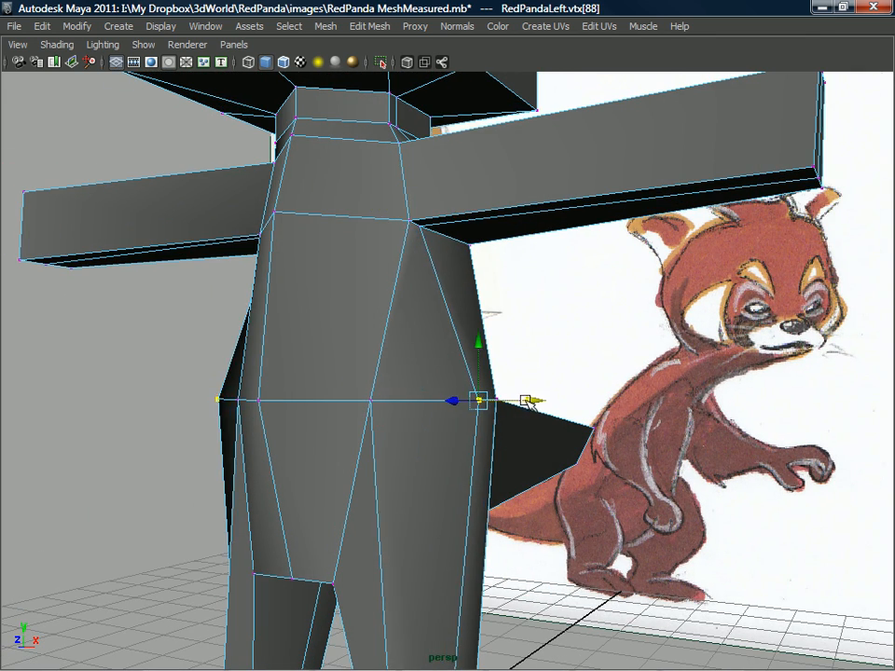
Move the back hip vertex beside the tail base forward along Z, mirrored, to round the lower back.
{"action": "left_click_drag", "start_coordinate": [596, 363], "coordinate": [313, 238], "text": "alt"}
{"action": "left_click", "coordinate": [384, 227]}
{"action": "left_click_drag", "start_coordinate": [376, 235], "coordinate": [455, 118], "text": "alt"}
{"action": "left_click_drag", "start_coordinate": [383, 494], "coordinate": [360, 395], "text": "alt"}
{"action": "left_click_drag", "start_coordinate": [390, 323], "coordinate": [506, 290], "text": "alt"}
{"action": "mouse_move", "coordinate": [442, 343]}
{"action": "left_mouse_down", "text": "alt"}
{"action": "mouse_move", "coordinate": [457, 351]}
{"action": "mouse_move", "coordinate": [446, 354]}
{"action": "left_mouse_up", "text": "alt"}
{"action": "left_click_drag", "start_coordinate": [380, 360], "coordinate": [462, 522], "text": "alt"}
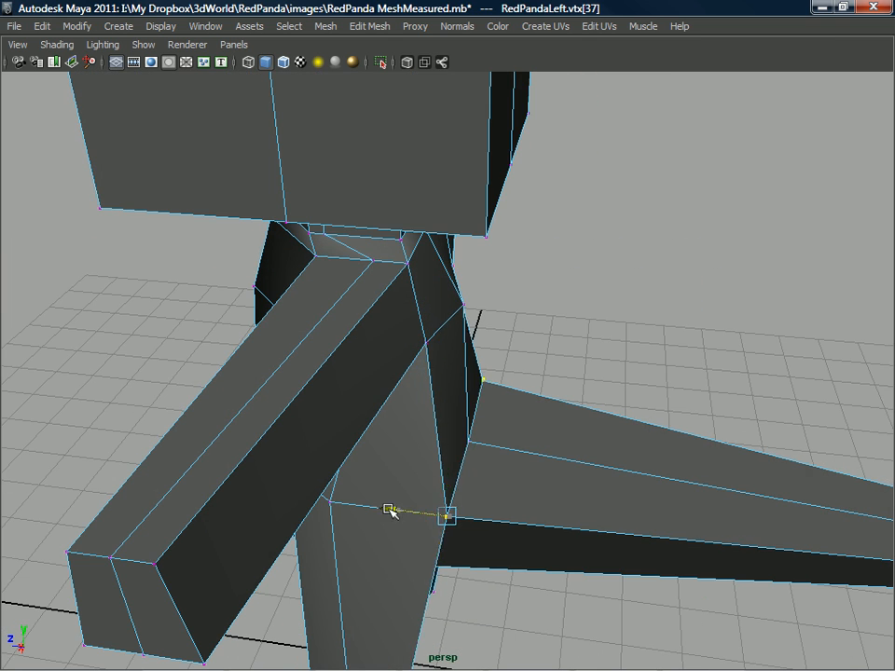
{"action": "left_click_drag", "start_coordinate": [355, 507], "coordinate": [539, 447], "text": "alt"}
Move the back hip vertex down along Y to follow the base of the tail.
{"action": "left_click", "coordinate": [518, 455]}
{"action": "left_click_drag", "start_coordinate": [501, 486], "coordinate": [577, 422], "text": "alt"}
{"action": "right_click_drag", "start_coordinate": [576, 421], "coordinate": [480, 445], "text": "alt"}
{"action": "left_click_drag", "start_coordinate": [481, 446], "coordinate": [430, 416], "text": "alt"}
{"action": "right_click_drag", "start_coordinate": [430, 416], "coordinate": [505, 403], "text": "alt"}
{"action": "middle_click_drag", "start_coordinate": [512, 376], "coordinate": [489, 377], "text": "alt"}
{"action": "left_click_drag", "start_coordinate": [489, 377], "coordinate": [540, 386], "text": "alt"}
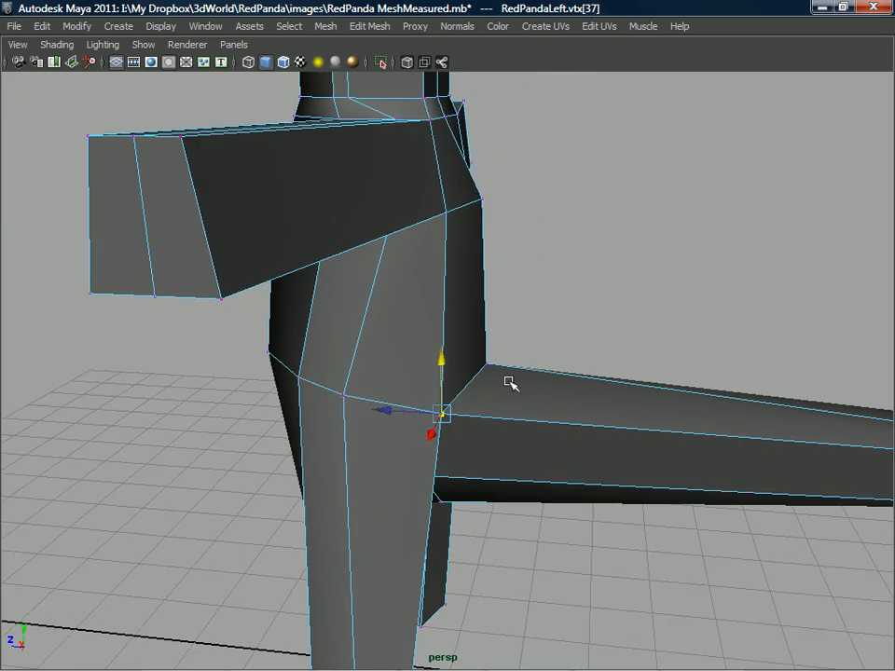
{"action": "right_click_drag", "start_coordinate": [541, 385], "coordinate": [442, 475], "text": "alt"}
Move the middle vertical edge on the side of the neck along Z.
{"action": "left_click_drag", "start_coordinate": [441, 476], "coordinate": [592, 396], "text": "alt"}
{"action": "left_click_drag", "start_coordinate": [525, 369], "coordinate": [410, 371], "text": "alt"}
{"action": "right_click_drag", "start_coordinate": [410, 372], "coordinate": [421, 380]}
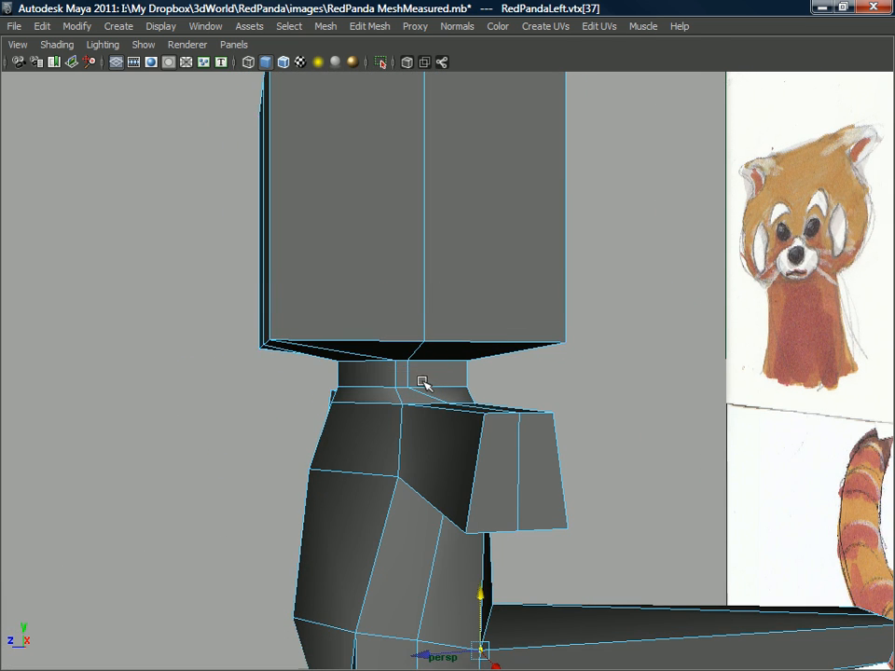
{"action": "left_click_drag", "start_coordinate": [373, 377], "coordinate": [414, 462], "text": "alt"}
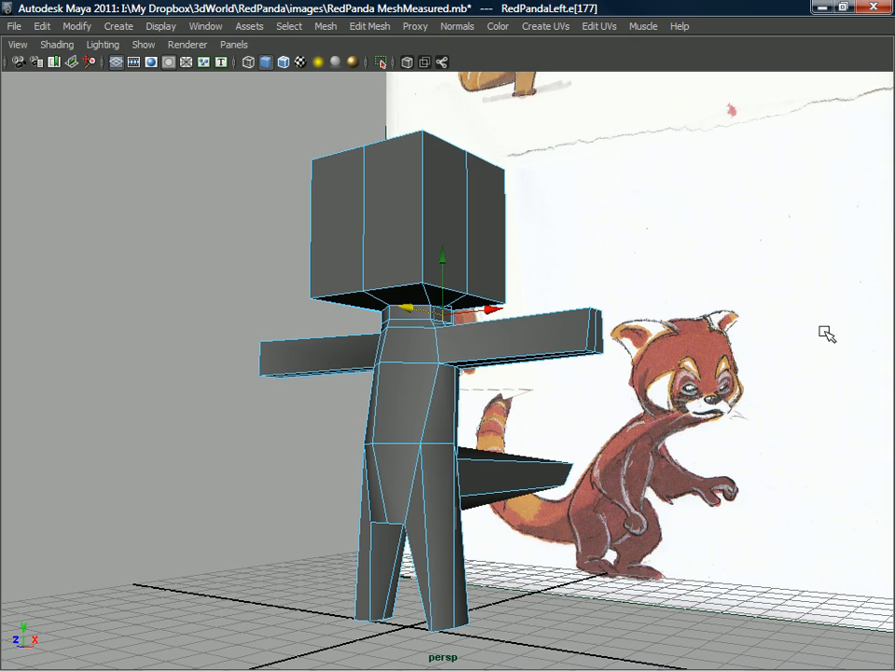
Adjust the middle side hip vertex along Z to even out the hip's profile.
{"action": "left_click_drag", "start_coordinate": [407, 514], "coordinate": [432, 431], "text": "alt"}
{"action": "right_click_drag", "start_coordinate": [441, 337], "coordinate": [426, 408]}
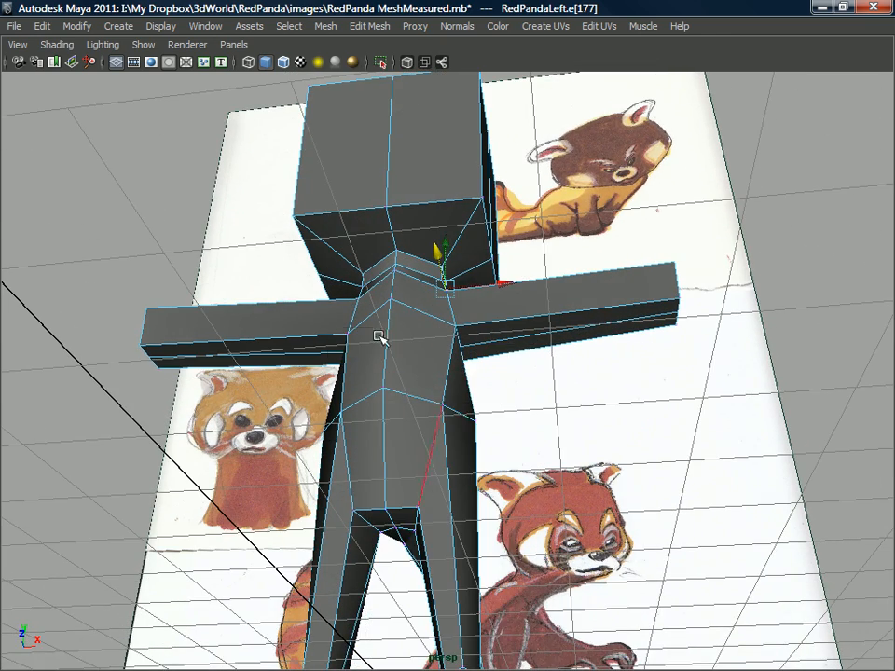
{"action": "left_click", "coordinate": [446, 407]}
{"action": "left_click_drag", "start_coordinate": [445, 408], "coordinate": [421, 366], "text": "alt"}
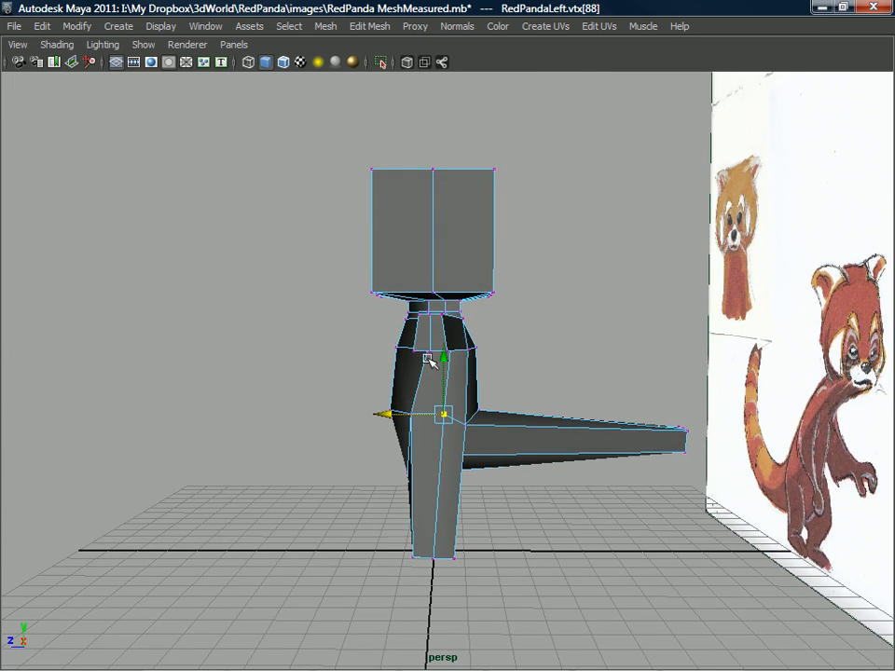
Lower the front vertex on top of the shoulder along Y, mirrored on both sides.
{"action": "middle_click_drag", "start_coordinate": [424, 352], "coordinate": [429, 362], "text": "alt"}
{"action": "left_click_drag", "start_coordinate": [471, 350], "coordinate": [549, 350], "text": "alt"}
{"action": "left_click_drag", "start_coordinate": [540, 408], "coordinate": [370, 398], "text": "alt"}
{"action": "scroll", "coordinate": [438, 446], "scroll_direction": "up", "scroll_amount": 5}
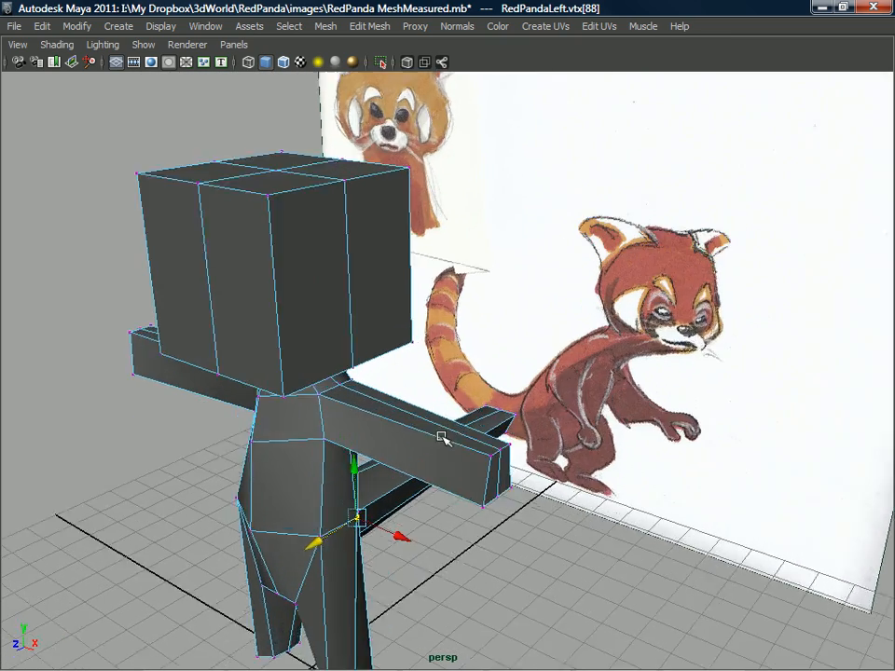
{"action": "left_click_drag", "start_coordinate": [444, 437], "coordinate": [360, 419], "text": "alt"}
{"action": "middle_click_drag", "start_coordinate": [337, 389], "coordinate": [363, 415], "text": "alt"}
{"action": "left_click_drag", "start_coordinate": [363, 414], "coordinate": [345, 373], "text": "alt"}
{"action": "left_click", "coordinate": [338, 412]}
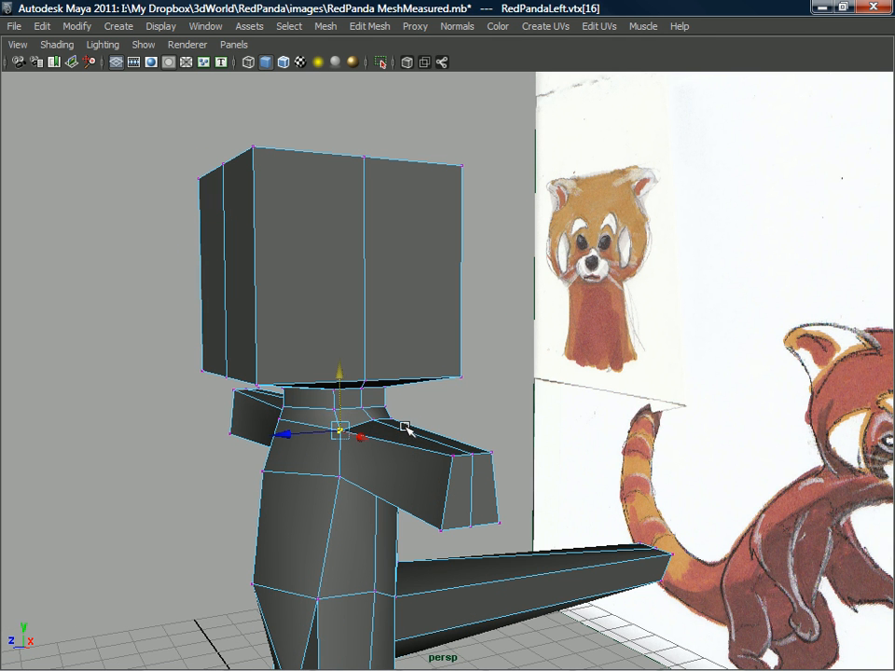
Adjust the back vertex on top of the shoulder along Y and raise the front armpit vertex.
{"action": "left_click_drag", "start_coordinate": [376, 448], "coordinate": [394, 423], "text": "alt"}
{"action": "right_click_drag", "start_coordinate": [393, 337], "coordinate": [397, 375]}
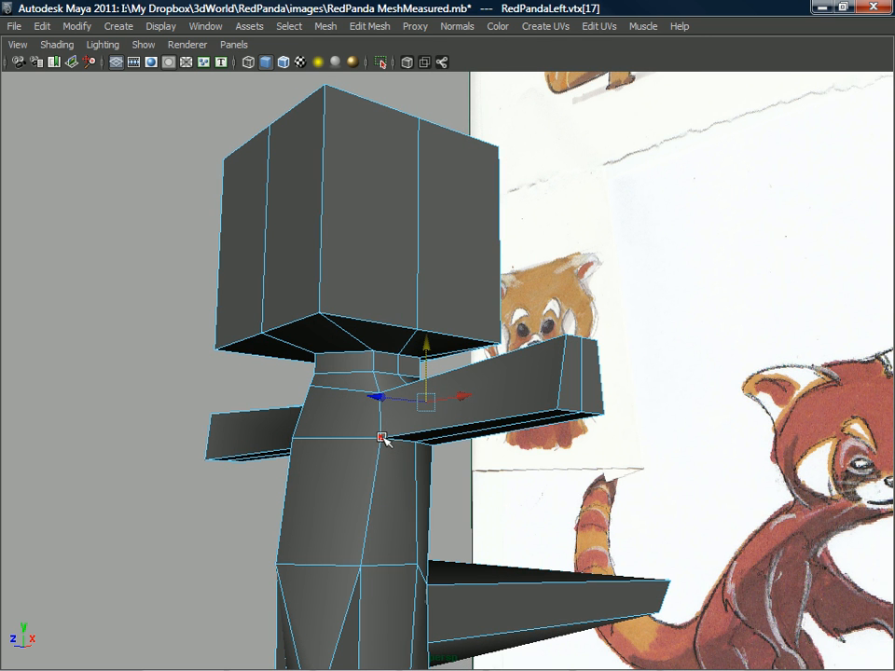
{"action": "left_click", "coordinate": [379, 427]}
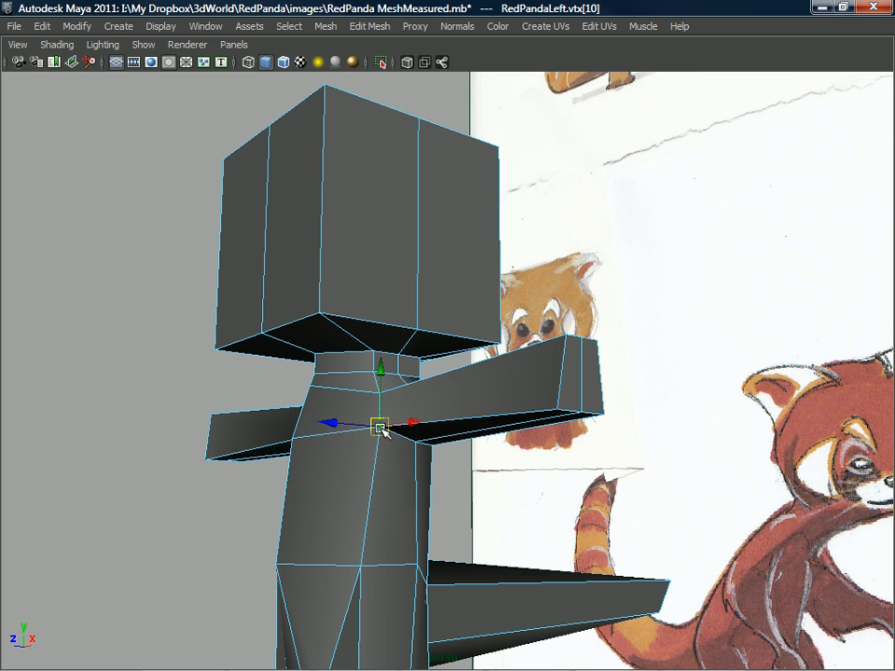
{"action": "left_click_drag", "start_coordinate": [438, 447], "coordinate": [395, 438], "text": "alt"}
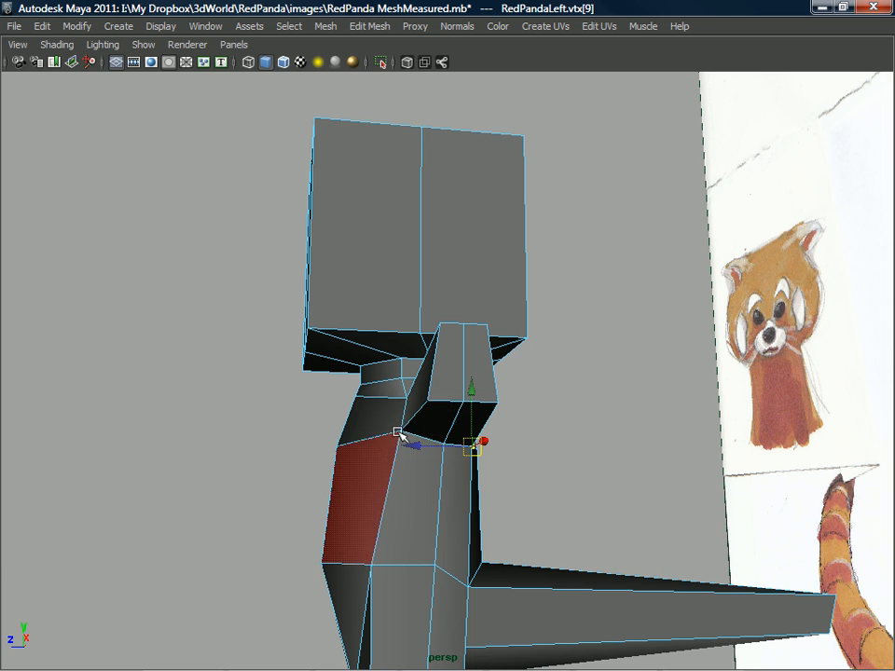
Turn on Tweak mode for the Move tool.
{"action": "key", "text": "ctrl+space"}
{"action": "scroll", "coordinate": [270, 233], "scroll_direction": "up", "scroll_amount": 10}
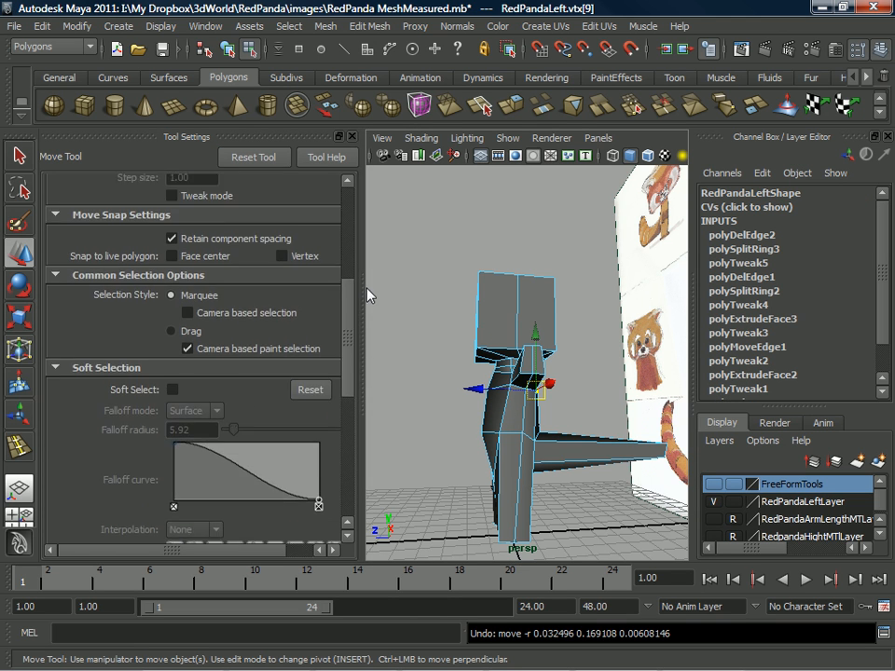
{"action": "scroll", "coordinate": [316, 242], "scroll_direction": "up", "scroll_amount": 5}
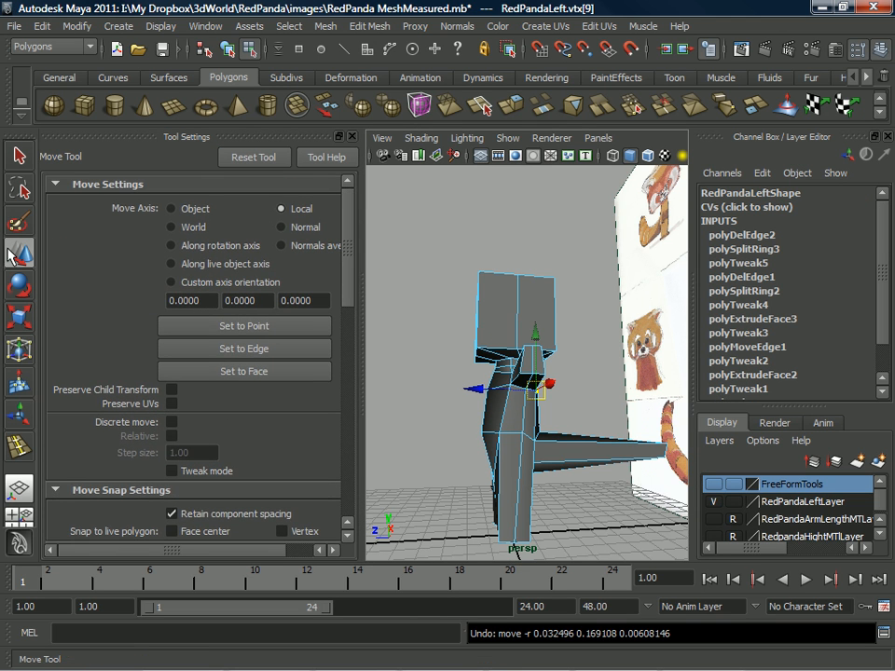
{"action": "left_click", "coordinate": [172, 471]}
{"action": "left_click_drag", "start_coordinate": [506, 334], "coordinate": [550, 299], "text": "alt"}
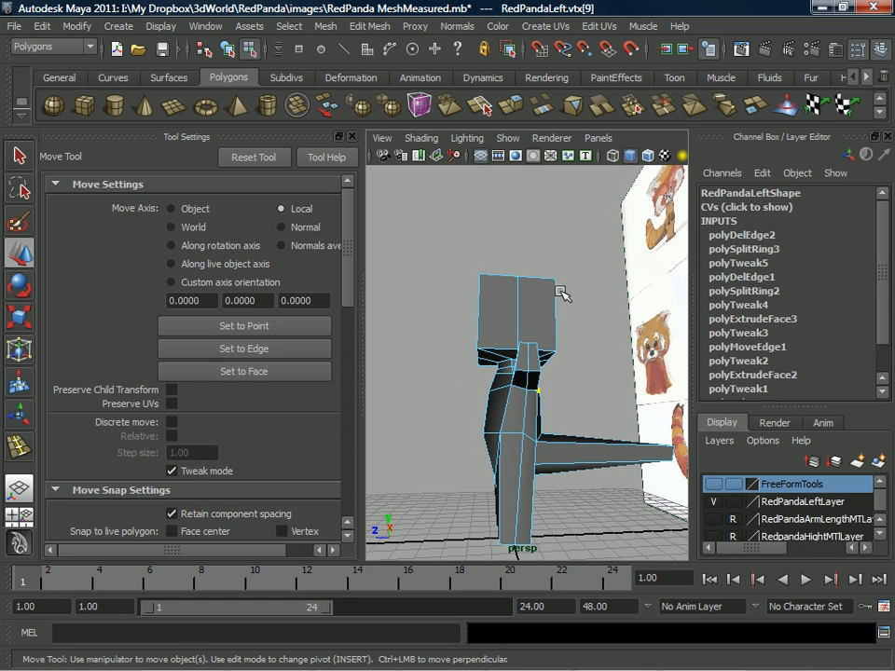
Tweak the middle armpit vertex and the back vertex on top of the shoulder, mirrored on both sides, in the maximised perspective view.
{"action": "key", "text": "space"}
{"action": "left_click_drag", "start_coordinate": [485, 343], "coordinate": [498, 439], "text": "alt"}
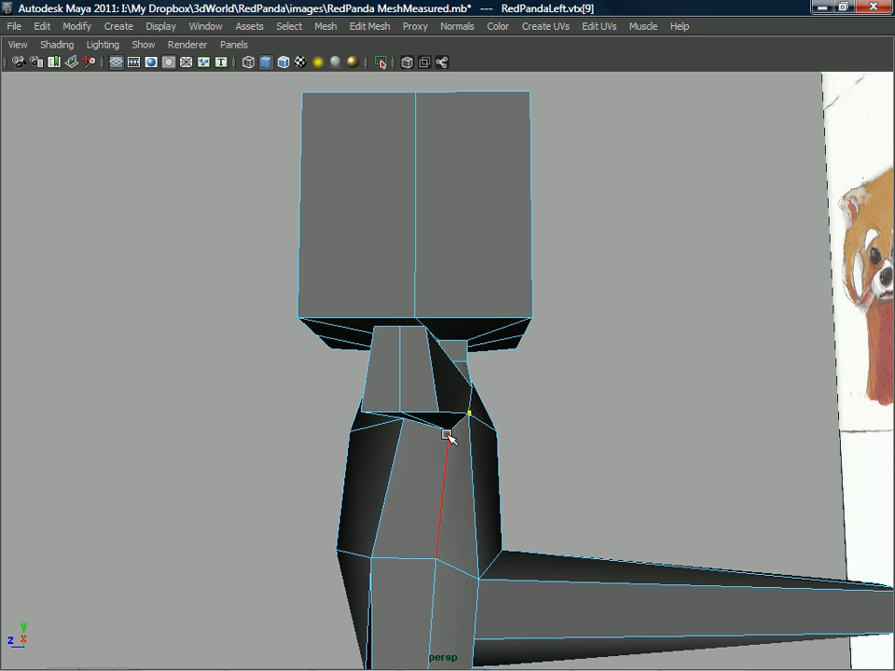
{"action": "left_click_drag", "start_coordinate": [394, 411], "coordinate": [347, 414], "text": "alt"}
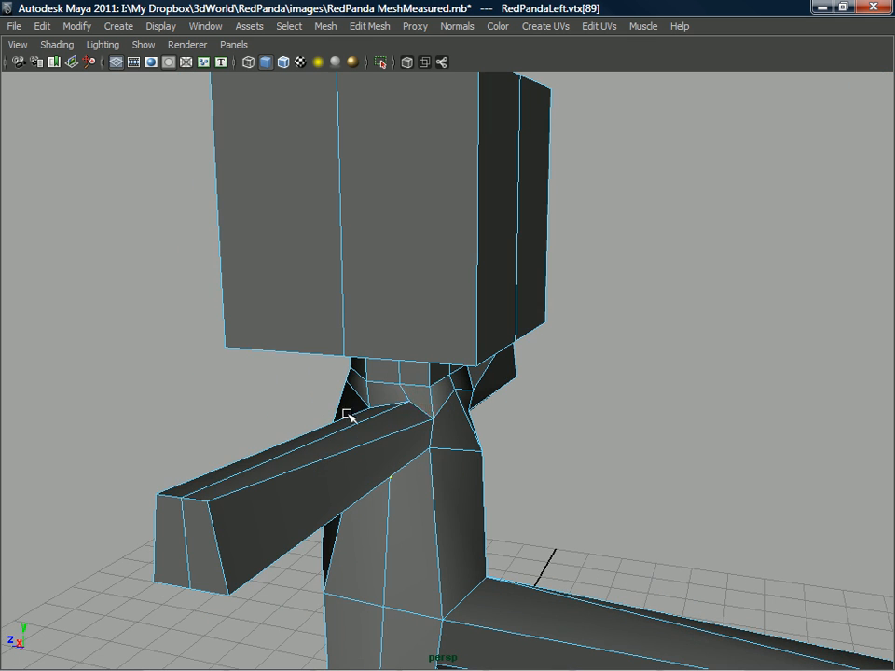
{"action": "left_click", "coordinate": [412, 395]}
{"action": "left_click_drag", "start_coordinate": [404, 406], "coordinate": [436, 451], "text": "alt"}
{"action": "left_click", "coordinate": [378, 427]}
{"action": "left_click_drag", "start_coordinate": [485, 508], "coordinate": [480, 465]}
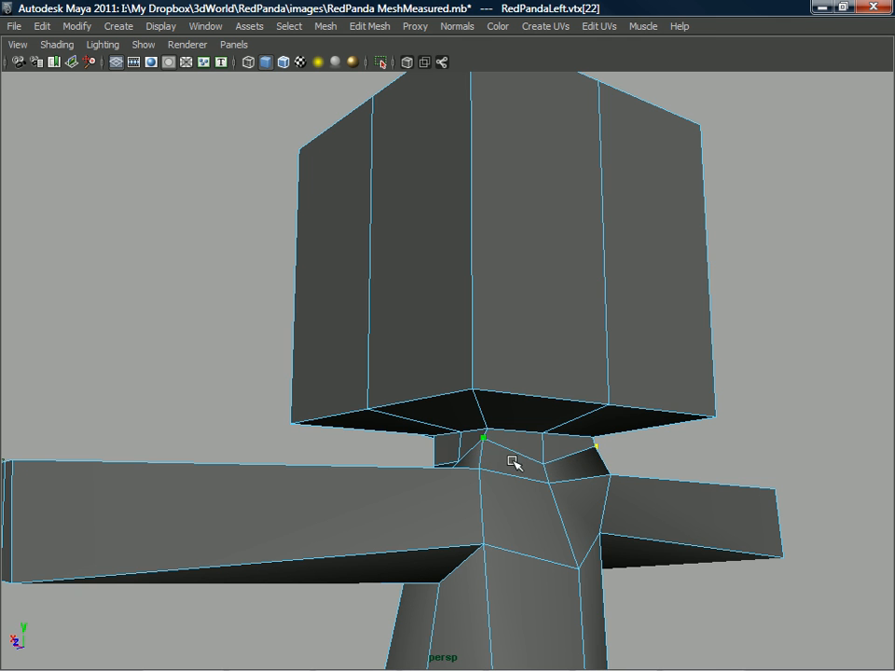
Pull the back shoulder vertices inward to tighten the join between neck and shoulders on both sides.
{"action": "mouse_move", "coordinate": [459, 460]}
{"action": "left_mouse_down", "text": "alt"}
{"action": "mouse_move", "coordinate": [582, 457]}
{"action": "mouse_move", "coordinate": [504, 502]}
{"action": "mouse_move", "coordinate": [423, 484]}
{"action": "mouse_move", "coordinate": [444, 462]}
{"action": "mouse_move", "coordinate": [457, 466]}
{"action": "left_mouse_up", "text": "alt"}
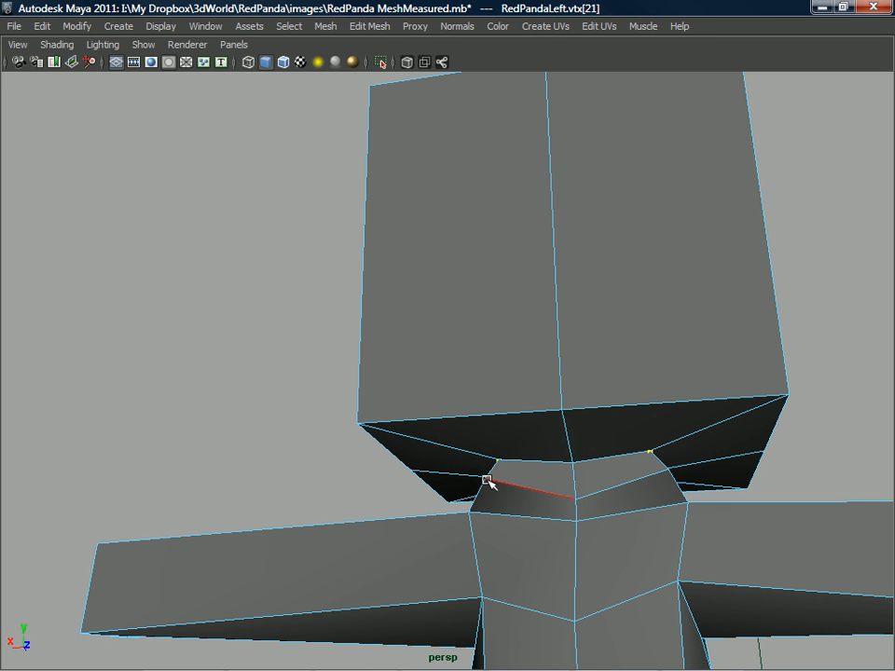
{"action": "left_click", "coordinate": [467, 512]}
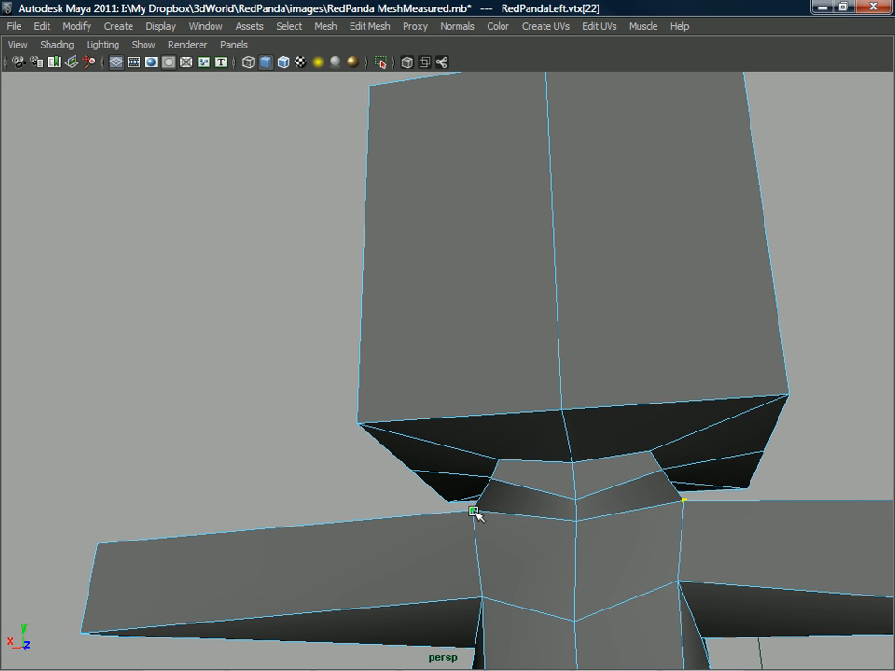
{"action": "right_click_drag", "start_coordinate": [473, 515], "coordinate": [413, 407], "text": "alt"}
{"action": "left_click_drag", "start_coordinate": [414, 408], "coordinate": [330, 482], "text": "alt"}
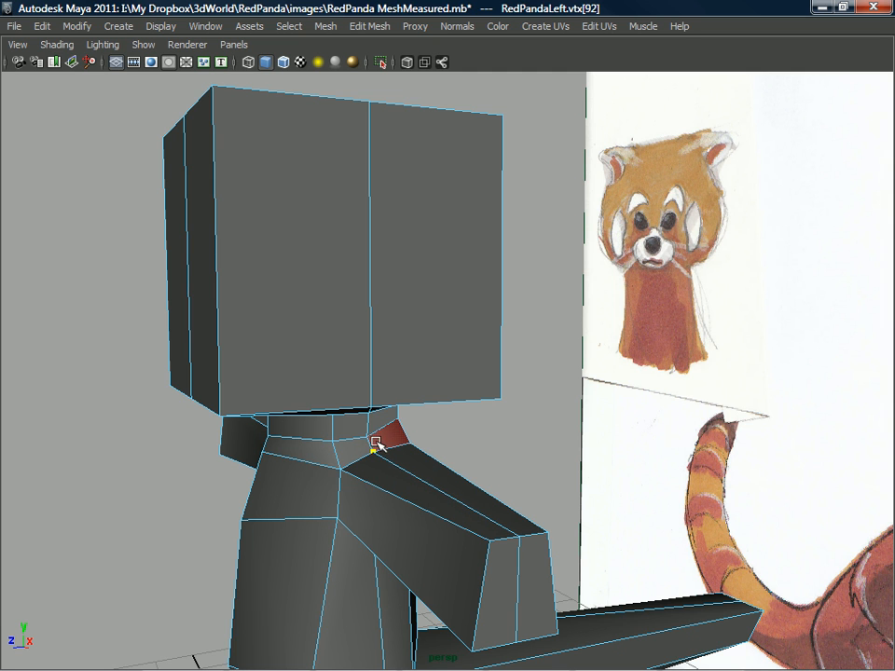
Tweak the middle and front vertices where the top of the arm meets the neck, mirrored on both sides.
{"action": "left_click", "coordinate": [368, 441]}
{"action": "left_click_drag", "start_coordinate": [368, 441], "coordinate": [371, 484], "text": "alt"}
{"action": "left_click", "coordinate": [341, 472]}
{"action": "left_click", "coordinate": [330, 507]}
Lower the upper corner vertices and raise the lower corner vertices at the arm's end to round its profile.
{"action": "left_click_drag", "start_coordinate": [247, 482], "coordinate": [254, 526]}
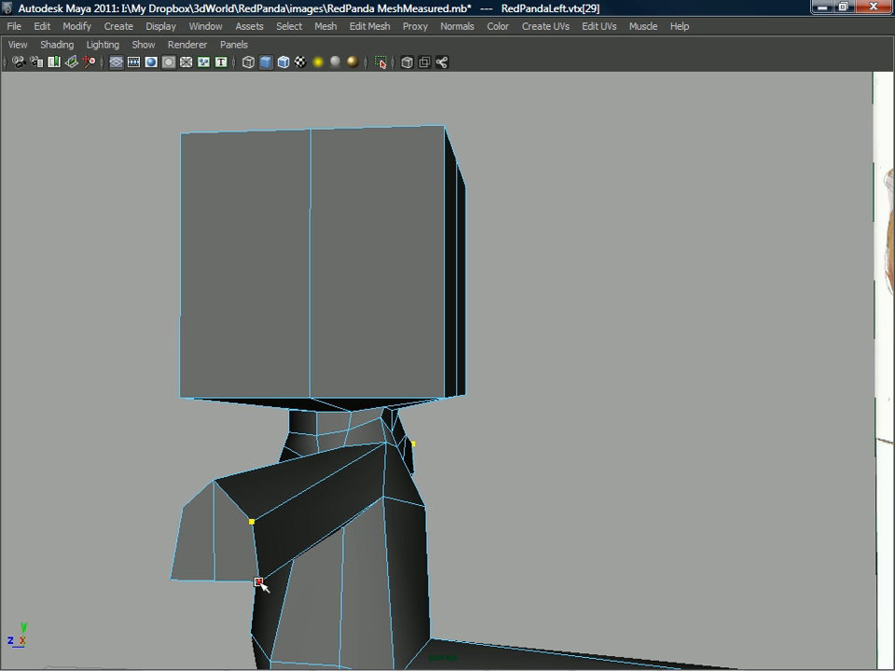
{"action": "left_click_drag", "start_coordinate": [260, 583], "coordinate": [248, 566]}
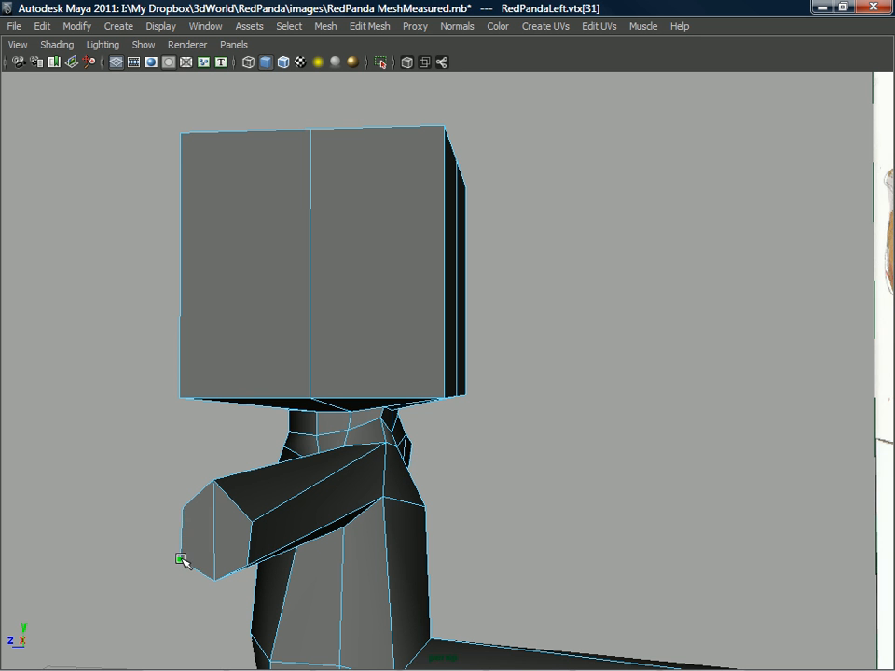
{"action": "left_click_drag", "start_coordinate": [187, 552], "coordinate": [363, 475], "text": "alt"}
Tweak the front shoulder vertices and the centre vertex at the front base of the neck.
{"action": "scroll", "coordinate": [492, 434], "scroll_direction": "down", "scroll_amount": 5}
{"action": "left_click_drag", "start_coordinate": [552, 438], "coordinate": [397, 435], "text": "alt"}
{"action": "left_click", "coordinate": [420, 440]}
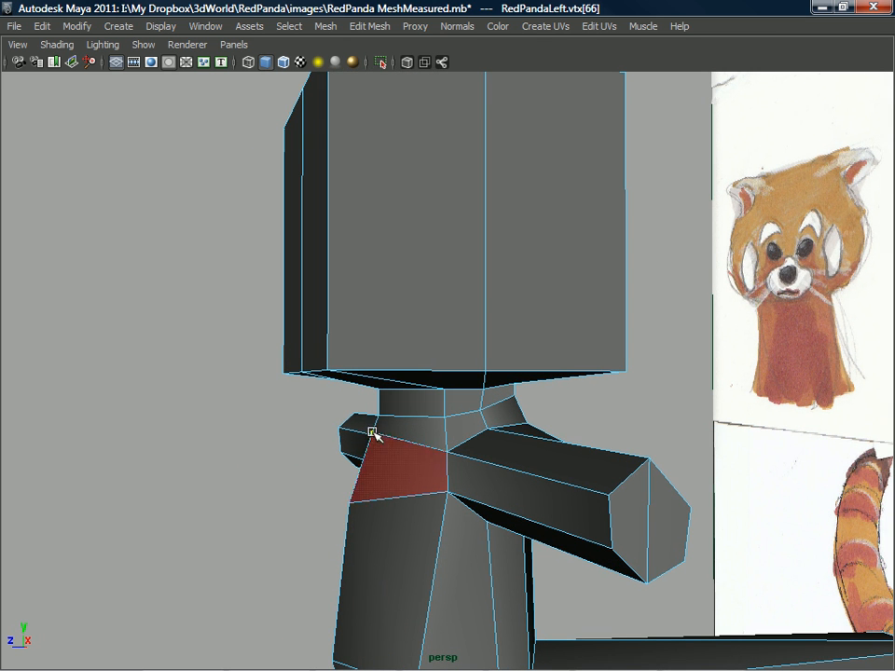
{"action": "left_click", "coordinate": [371, 430]}
{"action": "left_click", "coordinate": [371, 430]}
{"action": "left_click_drag", "start_coordinate": [365, 432], "coordinate": [443, 410], "text": "alt"}
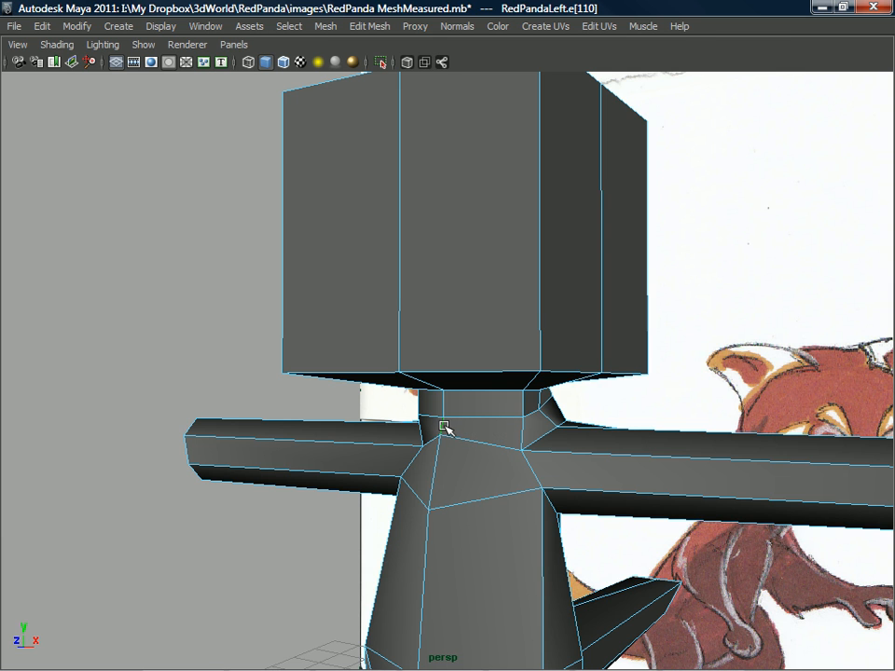
{"action": "right_click", "coordinate": [441, 427], "text": "shift"}
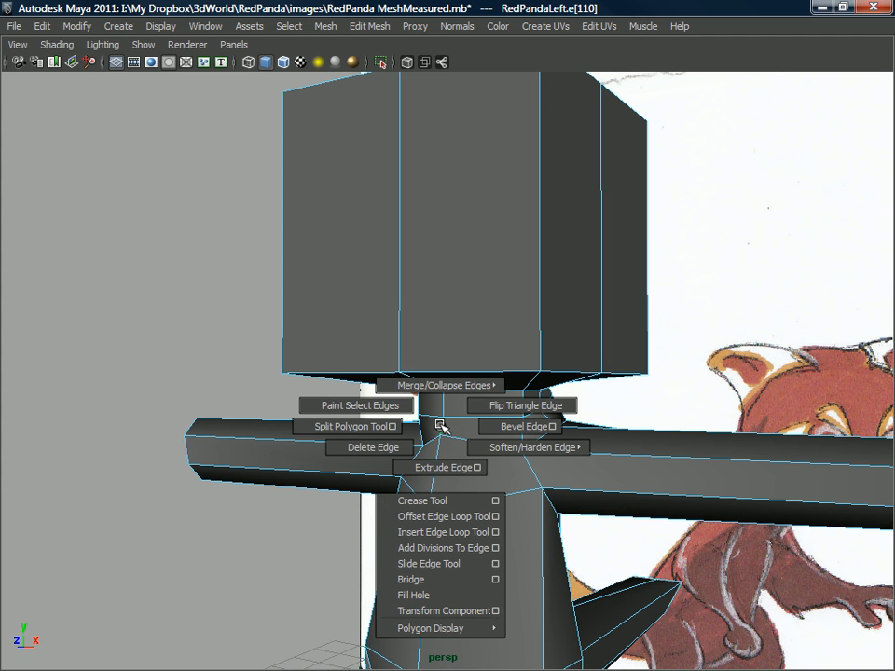
{"action": "right_click", "coordinate": [432, 424], "text": "ctrl"}
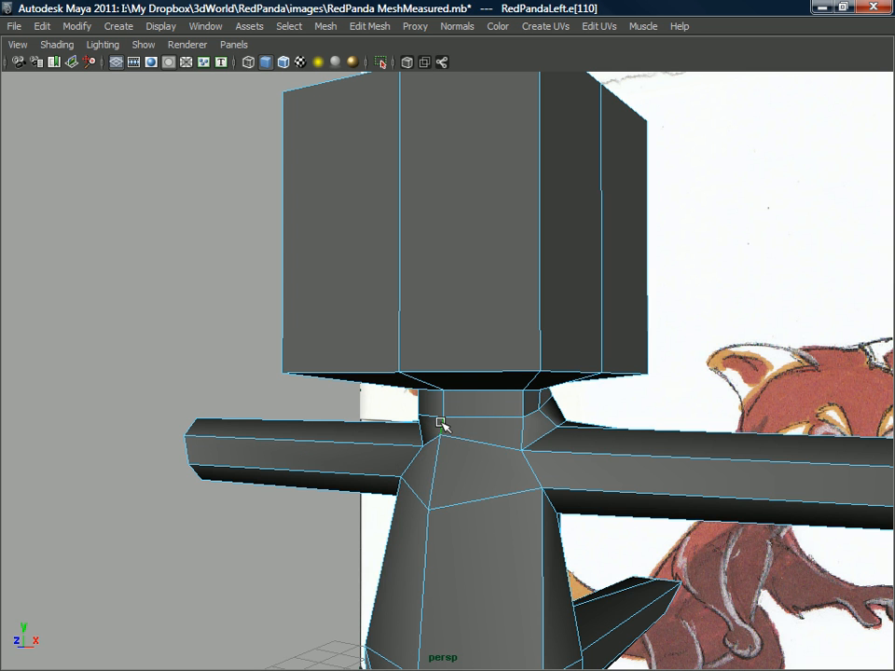
{"action": "right_click", "coordinate": [442, 424], "text": "shift"}
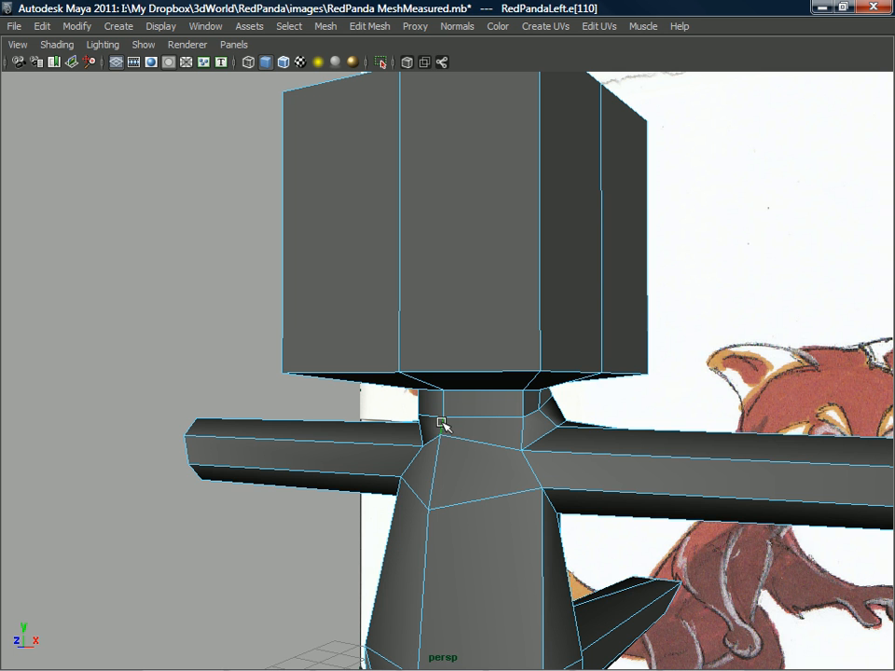
{"action": "mouse_move", "coordinate": [438, 411]}
{"action": "left_mouse_down", "text": "alt"}
{"action": "mouse_move", "coordinate": [448, 410]}
{"action": "mouse_move", "coordinate": [445, 421]}
{"action": "left_mouse_up", "text": "alt"}
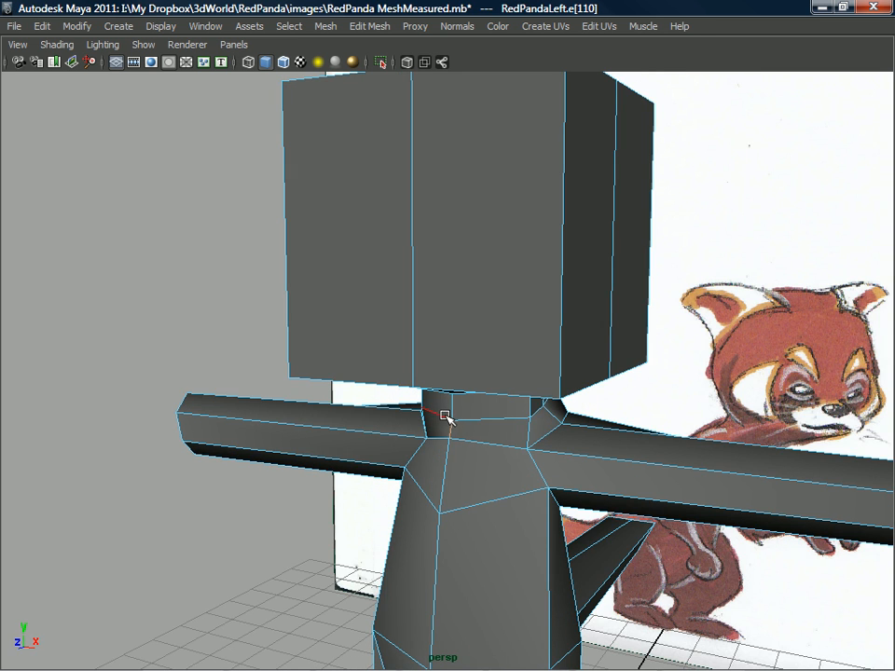
{"action": "right_click", "coordinate": [450, 426], "text": "shift"}
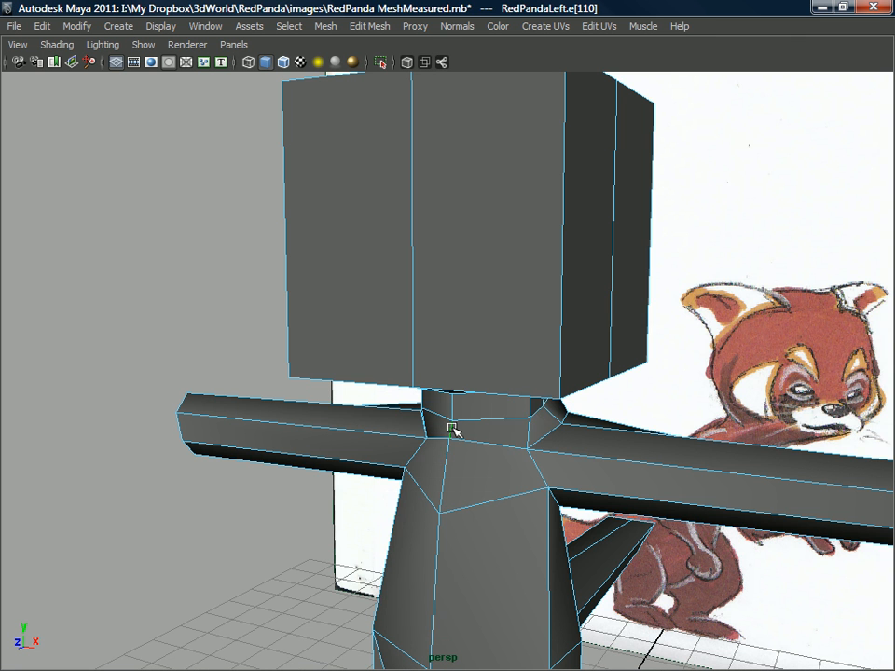
Turn off Reflection for the Move tool and frame the front of the neck in the enlarged perspective view.
{"action": "key", "text": "ctrl+space"}
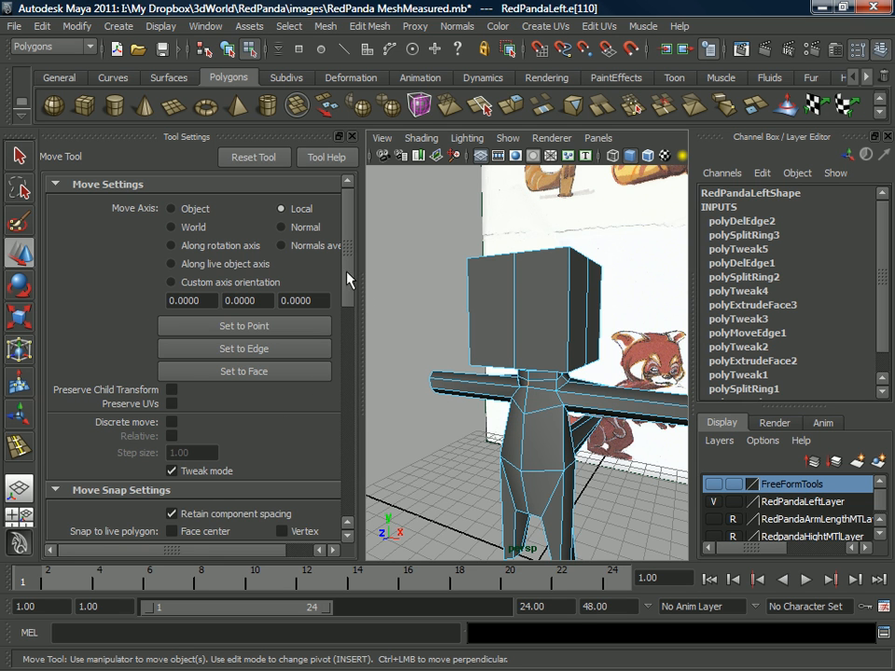
{"action": "scroll", "coordinate": [334, 435], "scroll_direction": "down", "scroll_amount": 15}
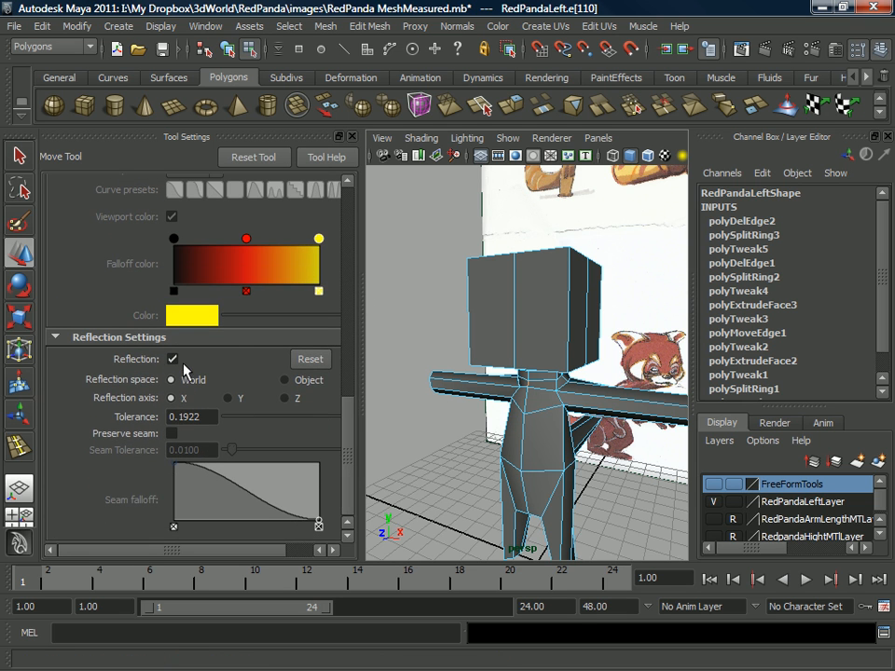
{"action": "left_click", "coordinate": [172, 359]}
{"action": "key", "text": "space"}
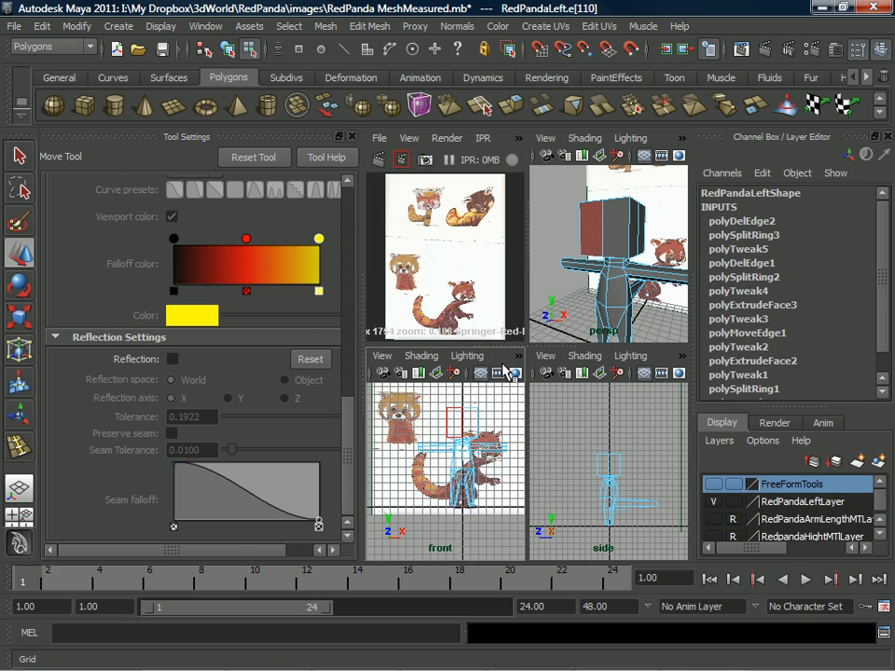
{"action": "key", "text": "space"}
{"action": "key", "text": "ctrl+space"}
{"action": "left_click_drag", "start_coordinate": [479, 353], "coordinate": [520, 377], "text": "alt"}
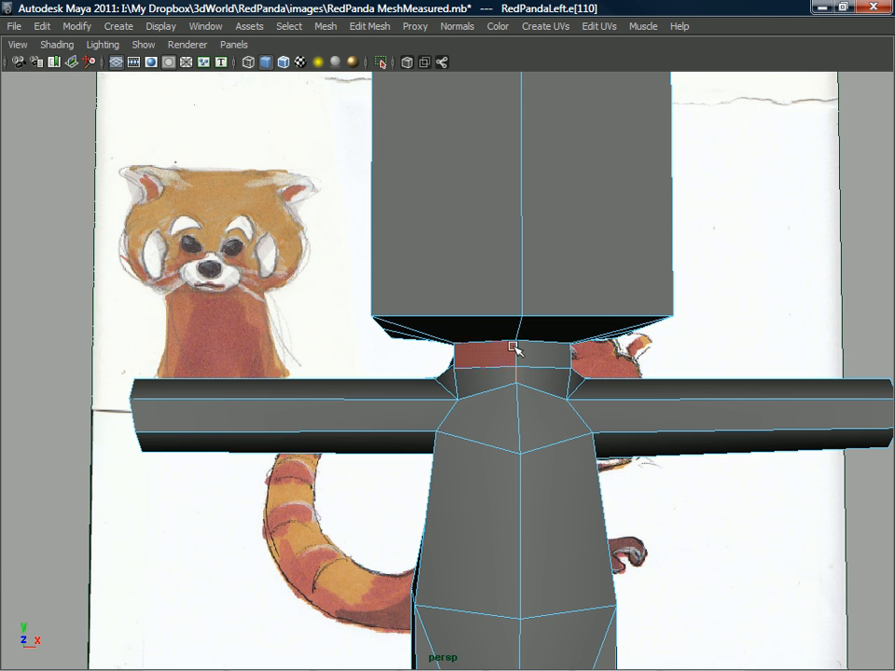
Turn off Tweak mode and lower the centre edge at the front of the neck along Y.
{"action": "key", "text": "ctrl+space"}
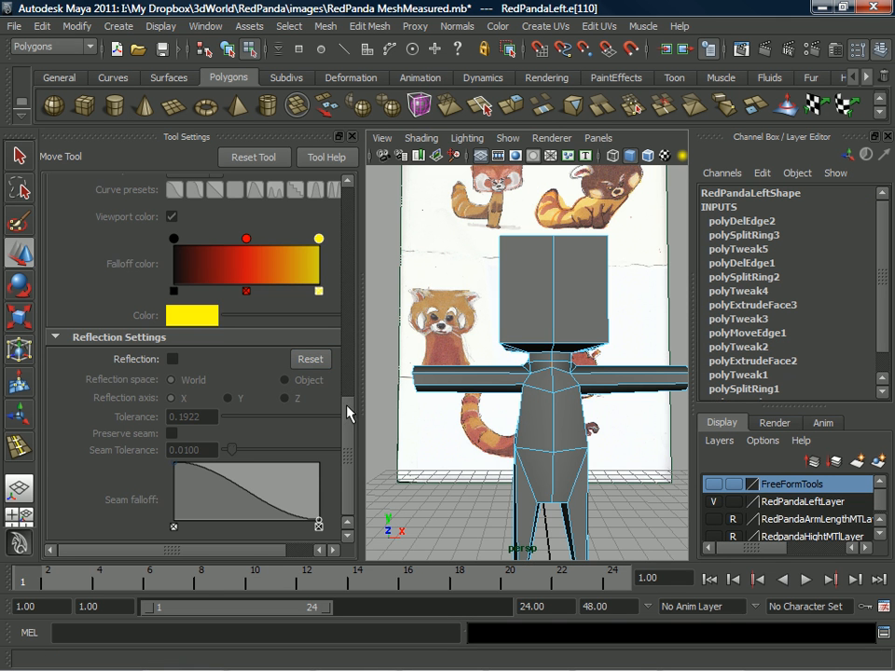
{"action": "scroll", "coordinate": [347, 413], "scroll_direction": "up", "scroll_amount": 10}
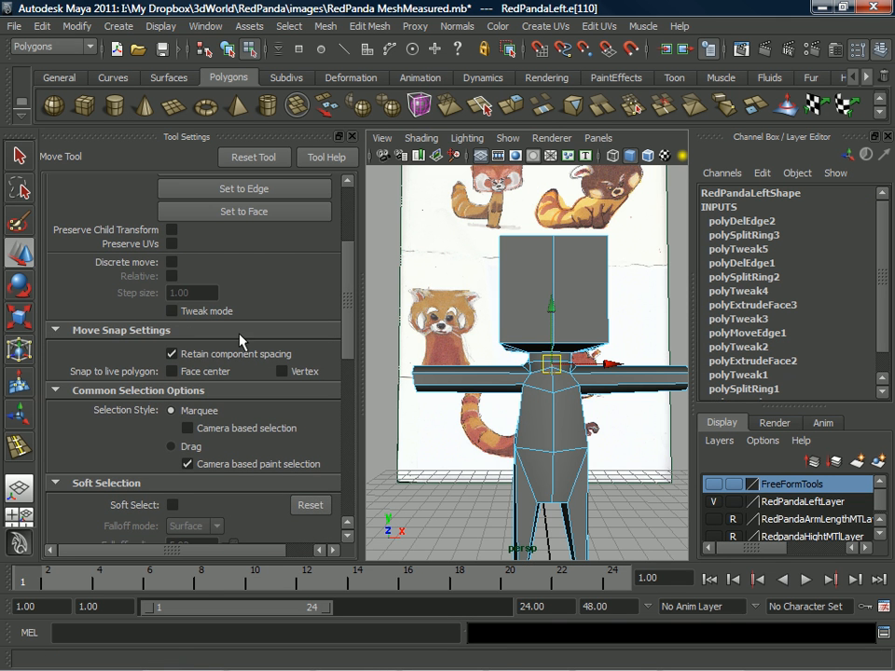
{"action": "left_click_drag", "start_coordinate": [552, 307], "coordinate": [549, 319]}
{"action": "left_click_drag", "start_coordinate": [529, 320], "coordinate": [429, 369], "text": "alt"}
{"action": "right_click_drag", "start_coordinate": [428, 368], "coordinate": [528, 393], "text": "alt"}
{"action": "left_click_drag", "start_coordinate": [529, 393], "coordinate": [563, 387], "text": "alt"}
{"action": "scroll", "coordinate": [576, 394], "scroll_direction": "up", "scroll_amount": 5}
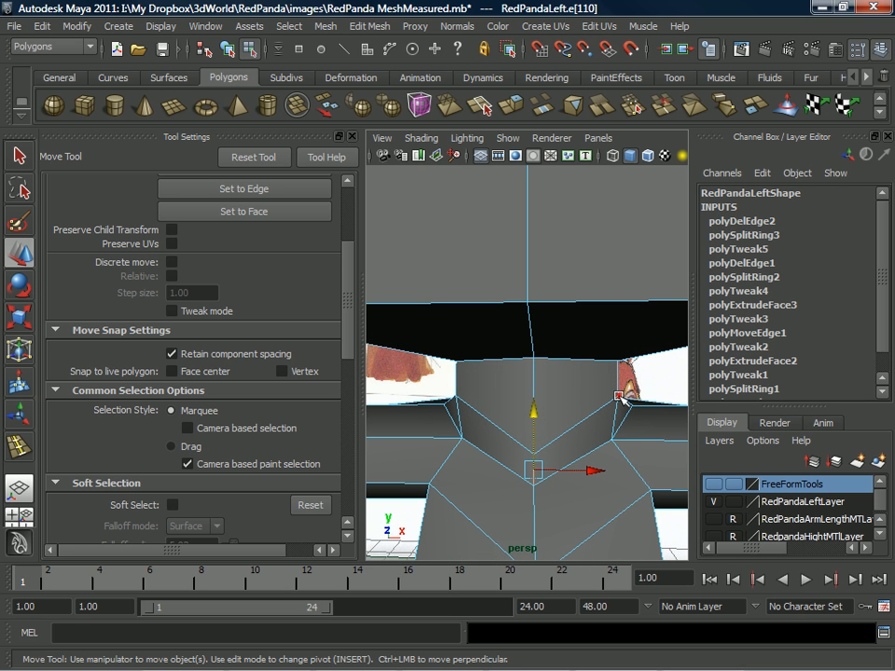
Turn Reflection back on and move the front side vertex at mid-neck inward along X on both sides.
{"action": "left_click_drag", "start_coordinate": [344, 341], "coordinate": [344, 480]}
{"action": "left_click", "coordinate": [171, 409]}
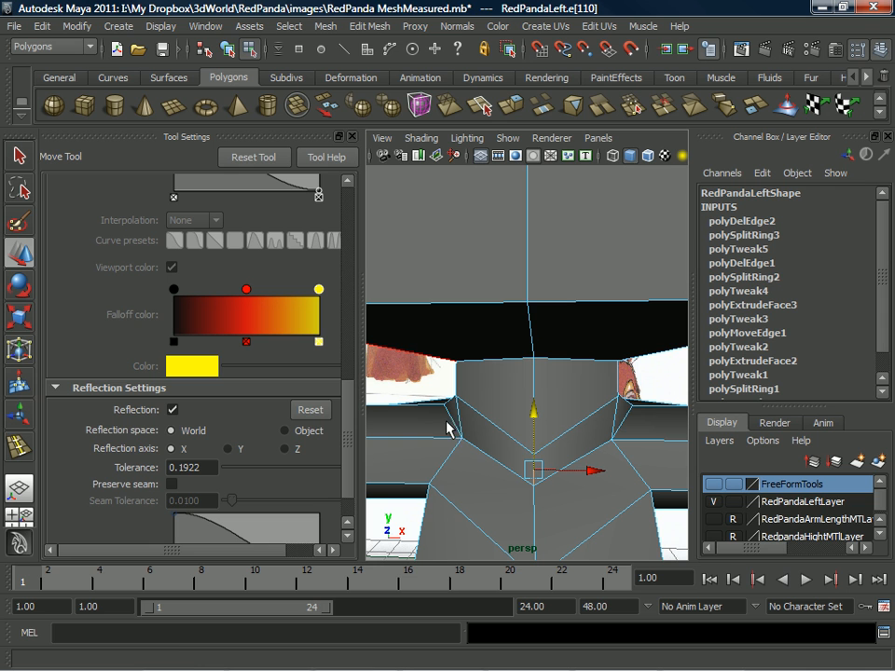
{"action": "left_click", "coordinate": [618, 396]}
{"action": "left_click_drag", "start_coordinate": [663, 395], "coordinate": [644, 395]}
{"action": "middle_click_drag", "start_coordinate": [602, 396], "coordinate": [563, 409], "text": "alt"}
{"action": "left_click_drag", "start_coordinate": [563, 409], "coordinate": [570, 364], "text": "alt"}
Move the upper neck corner vertex just beneath the head inward along X, mirrored on both sides.
{"action": "left_click", "coordinate": [576, 359]}
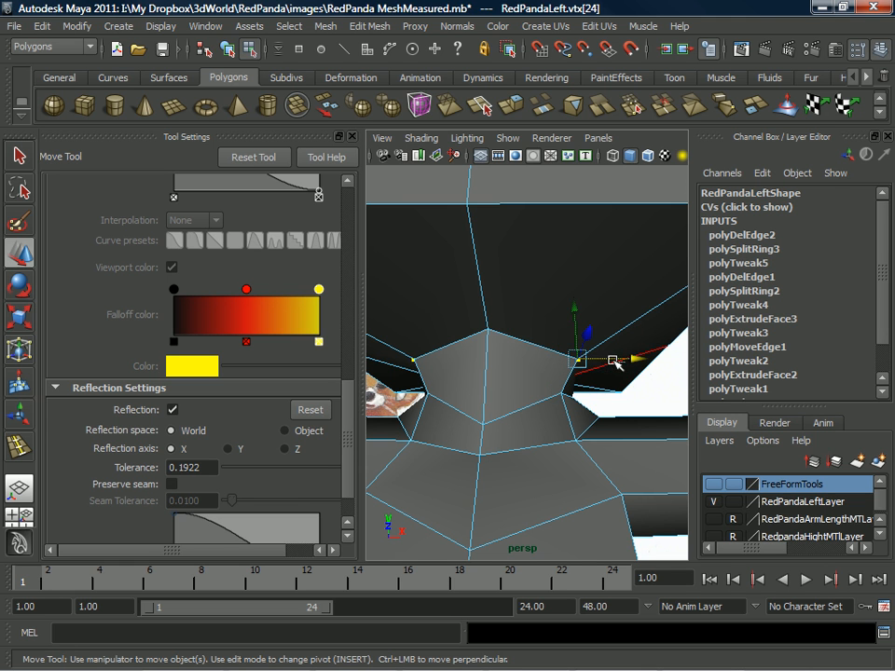
{"action": "left_click_drag", "start_coordinate": [637, 360], "coordinate": [511, 392]}
{"action": "scroll", "coordinate": [589, 377], "scroll_direction": "down", "scroll_amount": 5}
{"action": "middle_click_drag", "start_coordinate": [511, 391], "coordinate": [489, 406], "text": "alt"}
{"action": "scroll", "coordinate": [498, 412], "scroll_direction": "up", "scroll_amount": 5}
{"action": "left_click_drag", "start_coordinate": [483, 424], "coordinate": [409, 427], "text": "alt"}
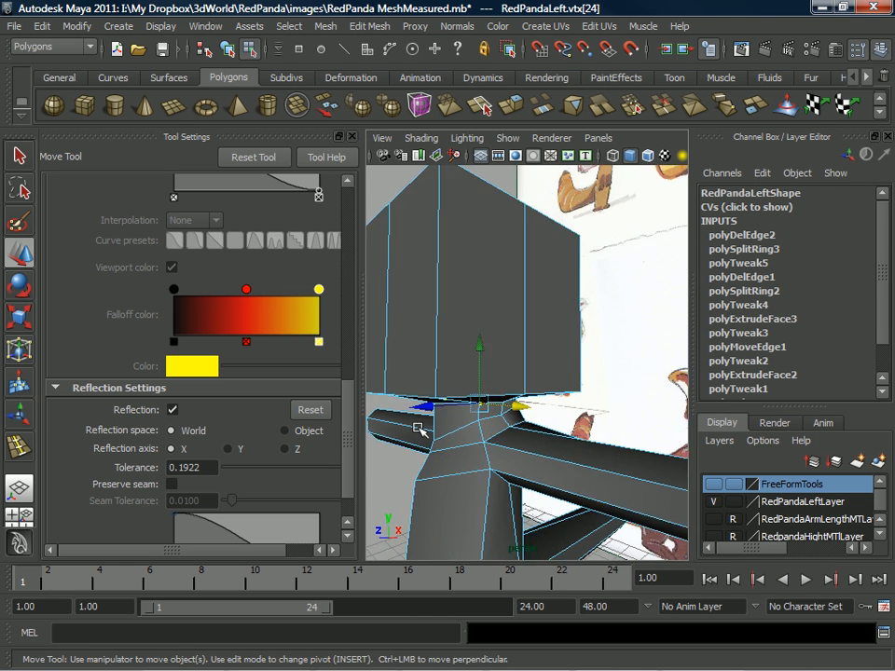
Turn off Reflection and adjust the centre front neck vertex along Z and upward along Y.
{"action": "middle_click_drag", "start_coordinate": [409, 427], "coordinate": [466, 384], "text": "alt"}
{"action": "left_click_drag", "start_coordinate": [466, 384], "coordinate": [436, 398], "text": "alt"}
{"action": "scroll", "coordinate": [453, 422], "scroll_direction": "up", "scroll_amount": 4}
{"action": "middle_click_drag", "start_coordinate": [458, 419], "coordinate": [508, 378], "text": "alt"}
{"action": "left_click_drag", "start_coordinate": [508, 379], "coordinate": [495, 394], "text": "alt"}
{"action": "right_click_drag", "start_coordinate": [495, 395], "coordinate": [450, 353]}
{"action": "left_click", "coordinate": [489, 395]}
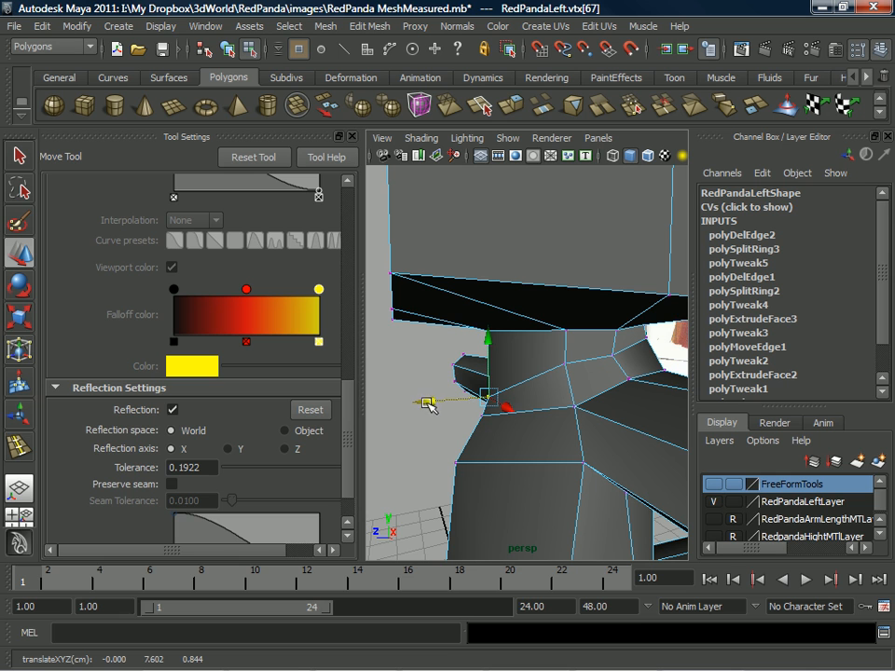
{"action": "left_click", "coordinate": [172, 409]}
{"action": "left_click_drag", "start_coordinate": [425, 402], "coordinate": [431, 402]}
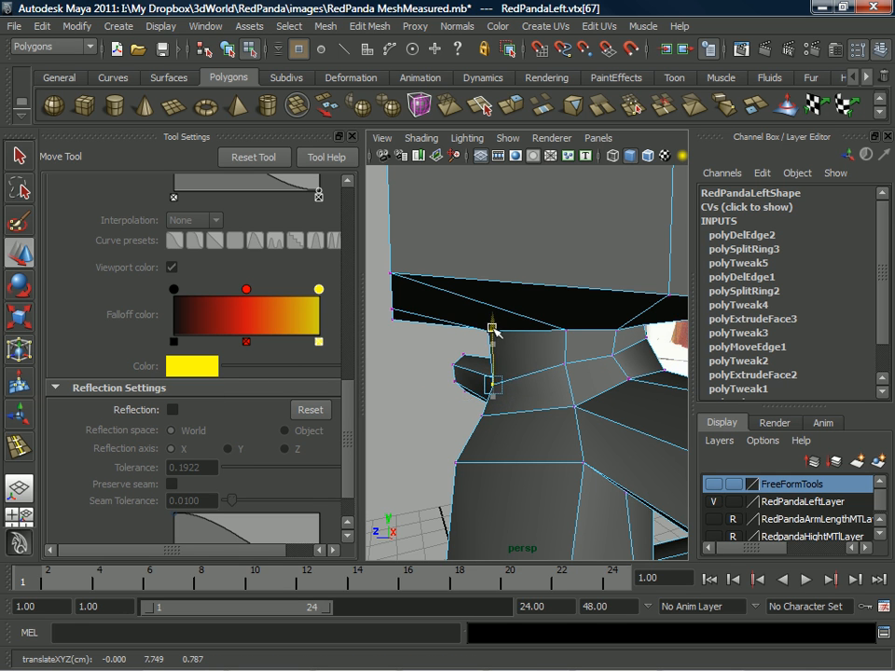
Adjust the front vertex where the underside of the arm meets the torso along X.
{"action": "scroll", "coordinate": [456, 390], "scroll_direction": "down", "scroll_amount": 5}
{"action": "left_click_drag", "start_coordinate": [443, 402], "coordinate": [491, 339], "text": "alt"}
{"action": "scroll", "coordinate": [483, 365], "scroll_direction": "up", "scroll_amount": 3}
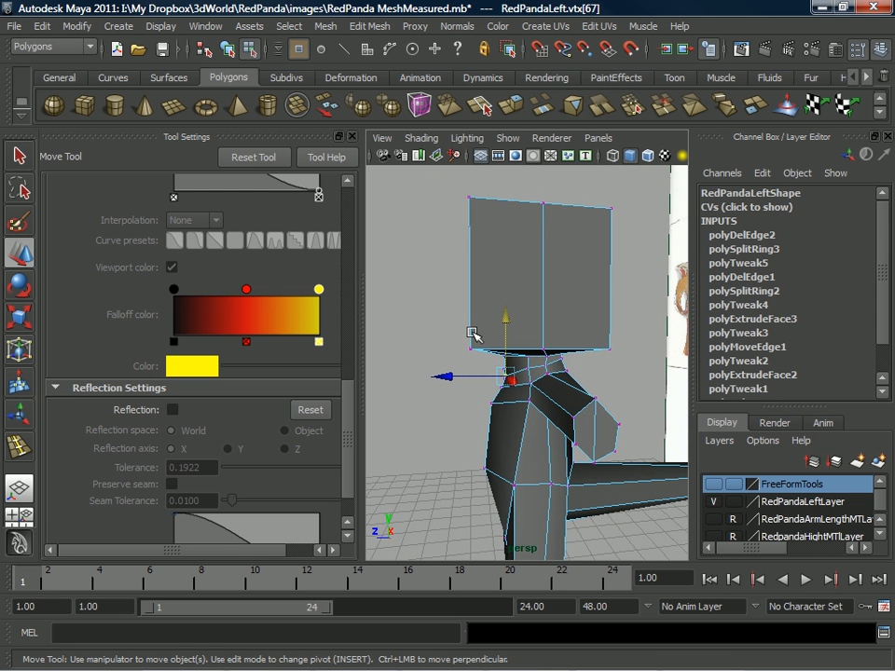
{"action": "left_click_drag", "start_coordinate": [520, 366], "coordinate": [615, 407], "text": "alt"}
{"action": "middle_click_drag", "start_coordinate": [606, 406], "coordinate": [575, 405], "text": "alt"}
{"action": "left_click_drag", "start_coordinate": [571, 398], "coordinate": [535, 381], "text": "alt"}
{"action": "scroll", "coordinate": [535, 381], "scroll_direction": "up", "scroll_amount": 5}
{"action": "middle_click_drag", "start_coordinate": [535, 381], "coordinate": [511, 391], "text": "alt"}
{"action": "left_click_drag", "start_coordinate": [510, 391], "coordinate": [540, 357], "text": "alt"}
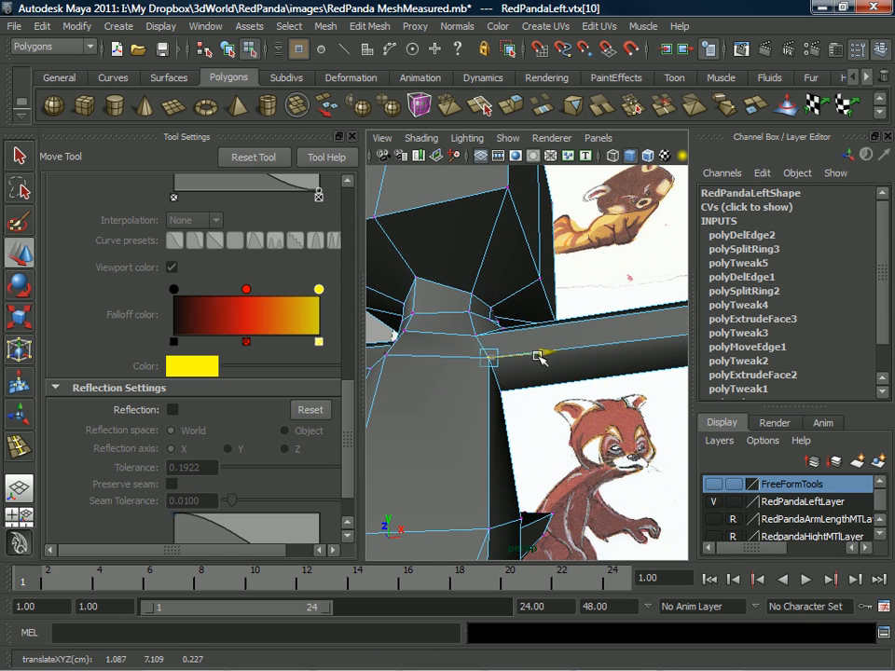
{"action": "mouse_move", "coordinate": [539, 363]}
{"action": "middle_mouse_down", "text": "alt"}
{"action": "mouse_move", "coordinate": [530, 368]}
{"action": "mouse_move", "coordinate": [534, 379]}
{"action": "middle_mouse_up", "text": "alt"}
{"action": "scroll", "coordinate": [536, 379], "scroll_direction": "down", "scroll_amount": 5}
{"action": "left_click_drag", "start_coordinate": [573, 360], "coordinate": [557, 394], "text": "alt"}
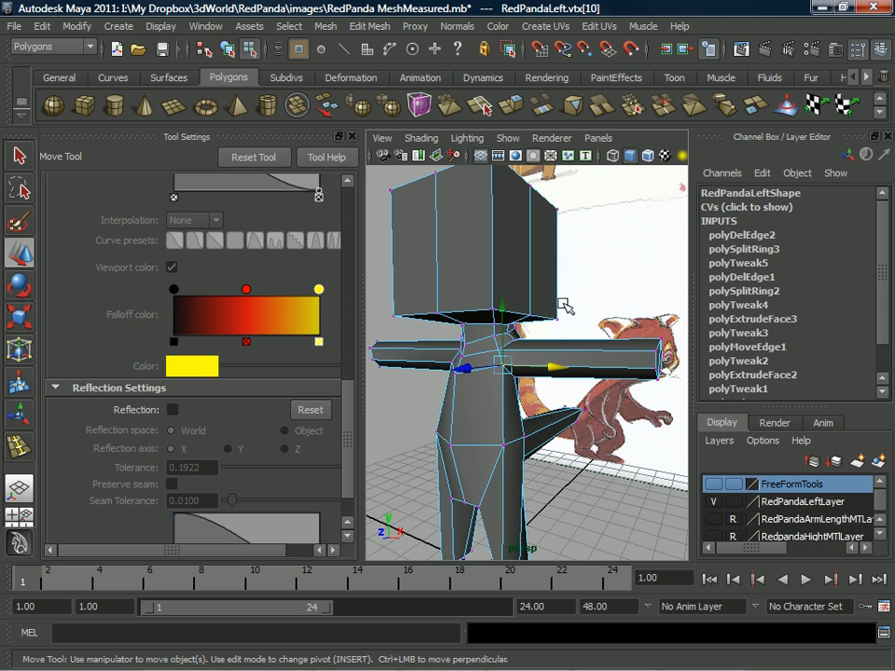
Close the tool settings, show the four-view layout and enlarge the reference image around the crouching red panda's head and shoulders.
{"action": "left_click", "coordinate": [351, 136]}
{"action": "key", "text": "space"}
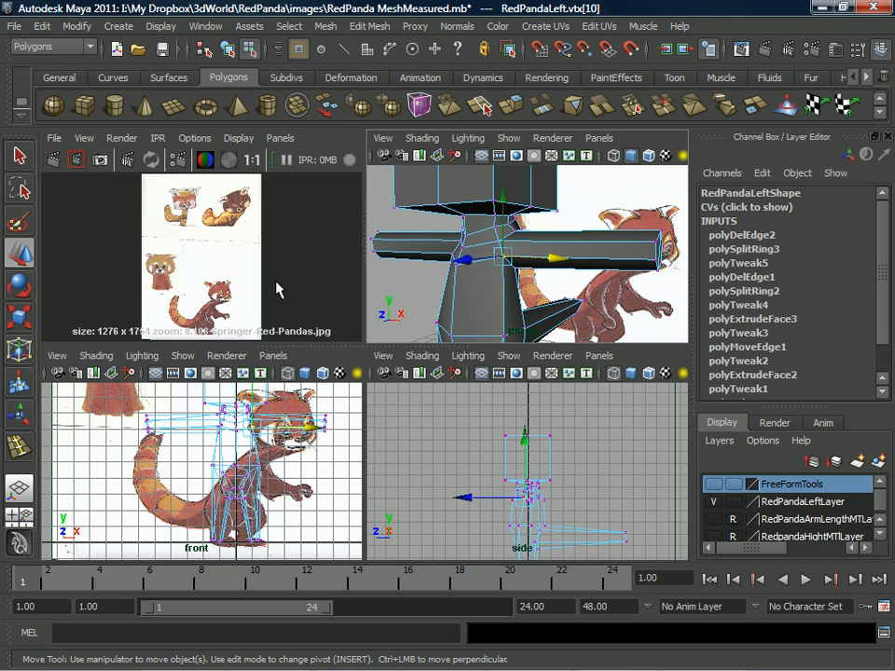
{"action": "scroll", "coordinate": [227, 250], "scroll_direction": "up", "scroll_amount": 2}
{"action": "middle_click_drag", "start_coordinate": [227, 250], "coordinate": [237, 154], "text": "alt"}
{"action": "scroll", "coordinate": [238, 279], "scroll_direction": "up", "scroll_amount": 2}
{"action": "middle_click_drag", "start_coordinate": [238, 216], "coordinate": [182, 285], "text": "alt"}
{"action": "scroll", "coordinate": [241, 225], "scroll_direction": "up", "scroll_amount": 4}
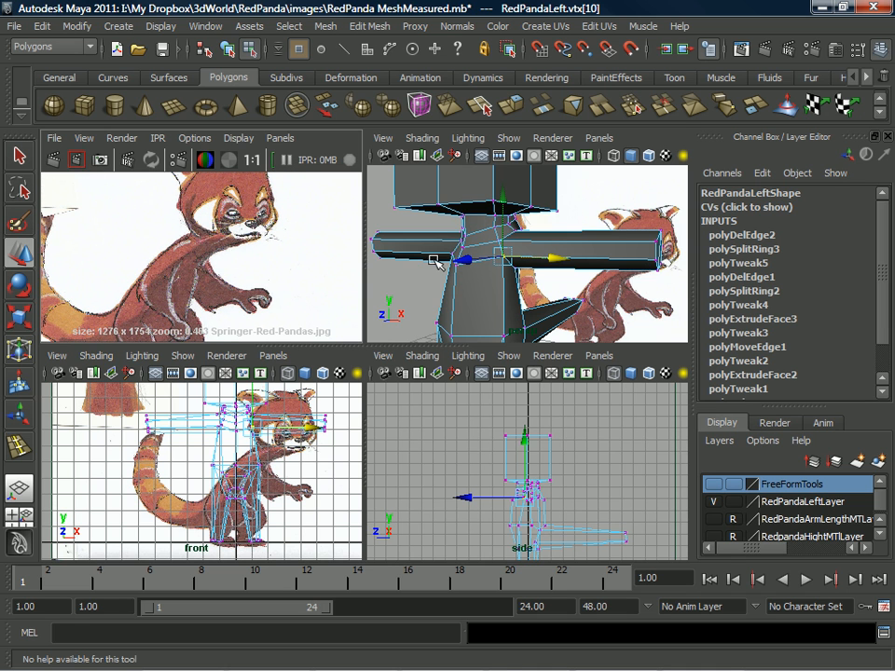
Select all vertices of the head block and turn on soft selection.
{"action": "middle_click_drag", "start_coordinate": [528, 256], "coordinate": [530, 265], "text": "alt"}
{"action": "left_click_drag", "start_coordinate": [431, 281], "coordinate": [444, 287], "text": "alt"}
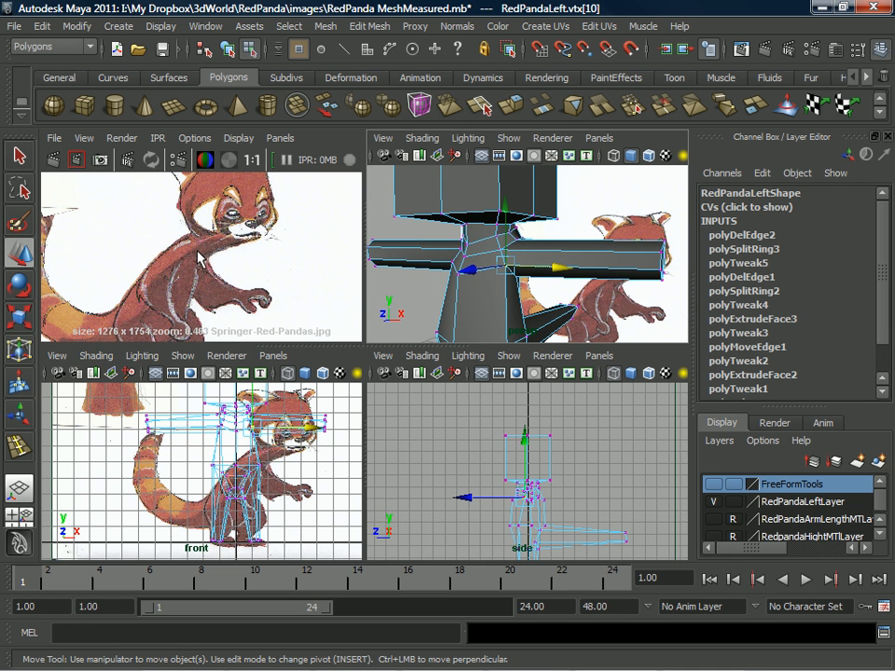
{"action": "left_click_drag", "start_coordinate": [424, 230], "coordinate": [544, 256], "text": "alt"}
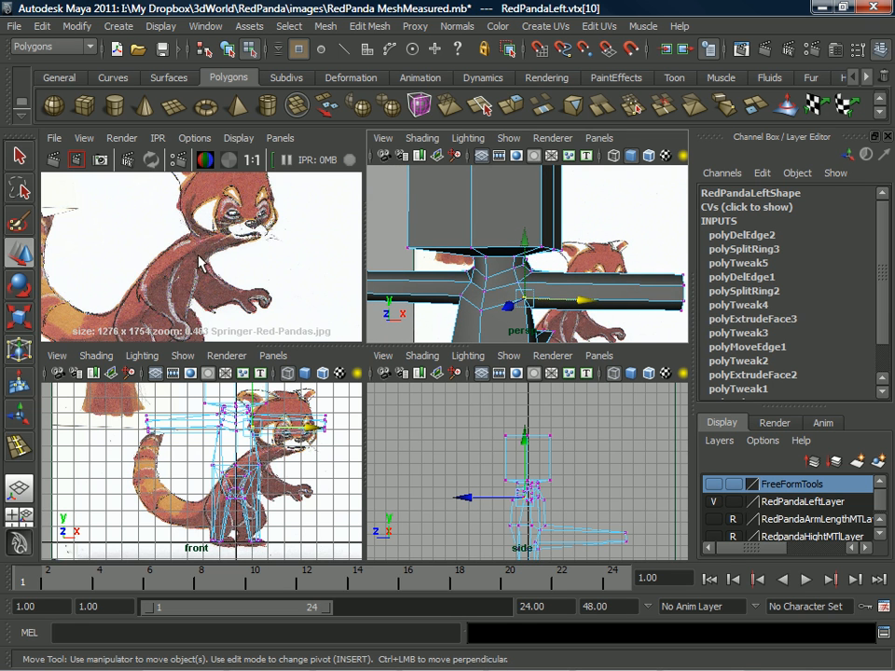
{"action": "left_click_drag", "start_coordinate": [585, 251], "coordinate": [558, 253], "text": "alt"}
{"action": "scroll", "coordinate": [550, 231], "scroll_direction": "down", "scroll_amount": 3}
{"action": "scroll", "coordinate": [522, 228], "scroll_direction": "down", "scroll_amount": 2}
{"action": "left_click_drag", "start_coordinate": [446, 178], "coordinate": [562, 269]}
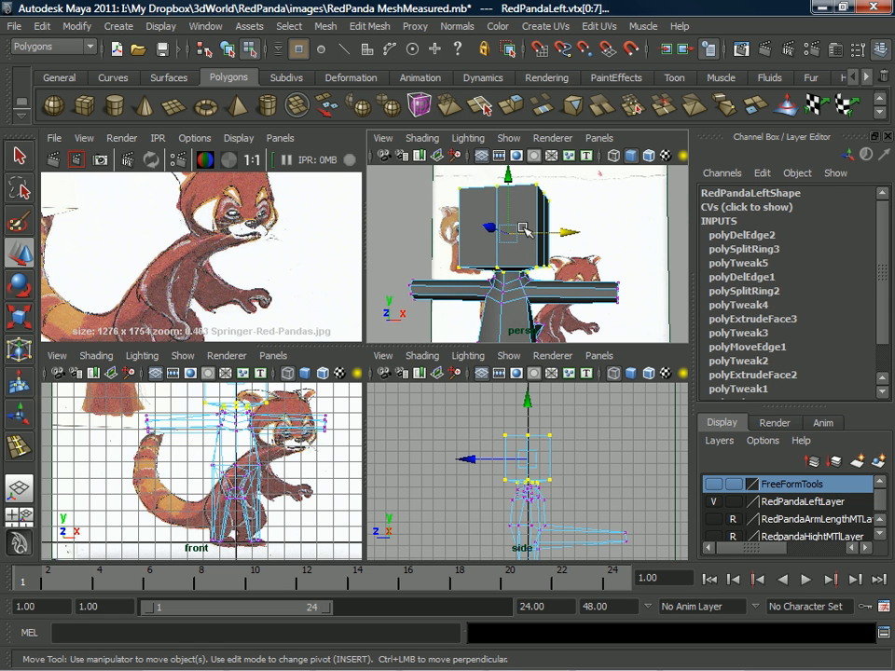
{"action": "key", "text": "b"}
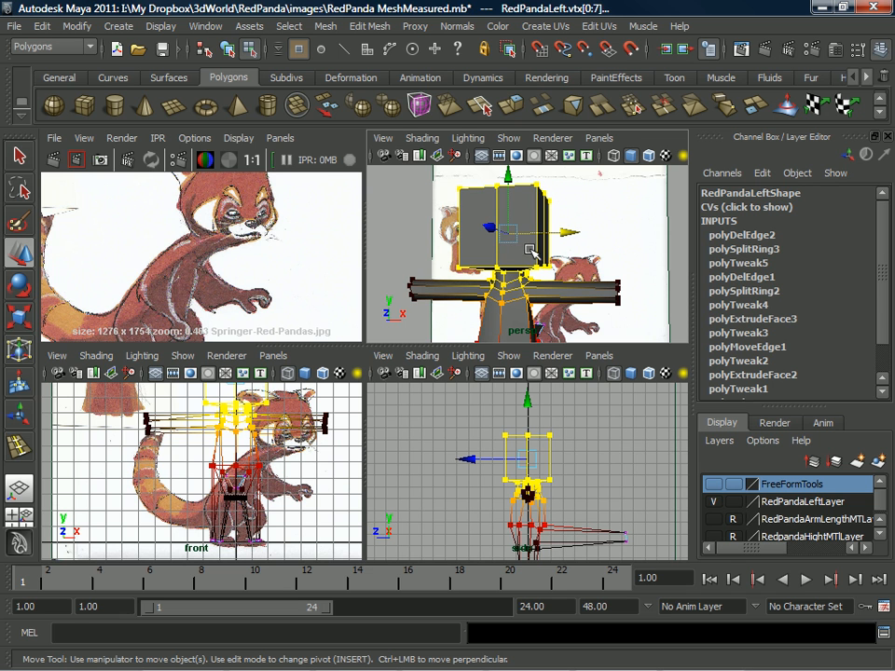
Try raising the head along Y with two different soft-selection falloff sizes, undoing each move.
{"action": "left_click_drag", "start_coordinate": [513, 257], "coordinate": [443, 262]}
{"action": "left_click_drag", "start_coordinate": [510, 182], "coordinate": [509, 171]}
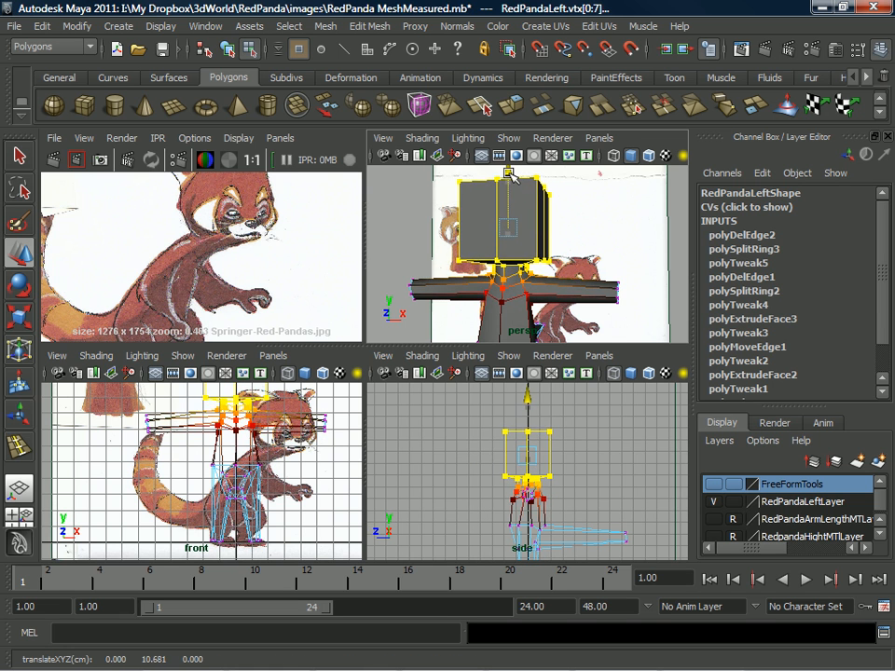
{"action": "key", "text": "ctrl+z"}
{"action": "left_click_drag", "start_coordinate": [530, 245], "coordinate": [509, 198]}
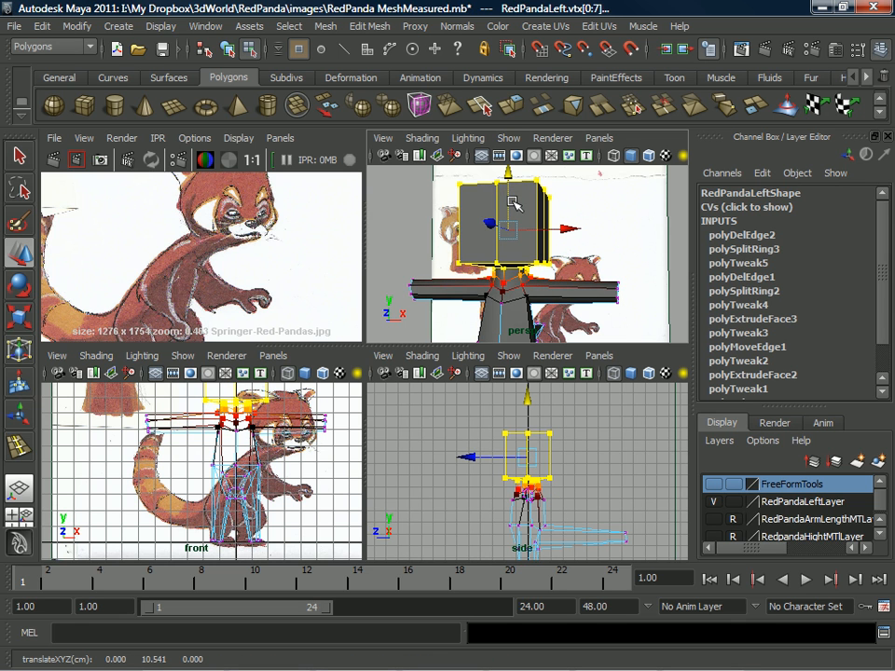
{"action": "key", "text": "ctrl+z"}
Shrink the soft-selection falloff to the upper neck and raise the head slightly along Y.
{"action": "left_click_drag", "start_coordinate": [531, 237], "coordinate": [512, 237]}
{"action": "left_click_drag", "start_coordinate": [507, 180], "coordinate": [512, 178]}
{"action": "middle_click_drag", "start_coordinate": [526, 244], "coordinate": [535, 232], "text": "alt"}
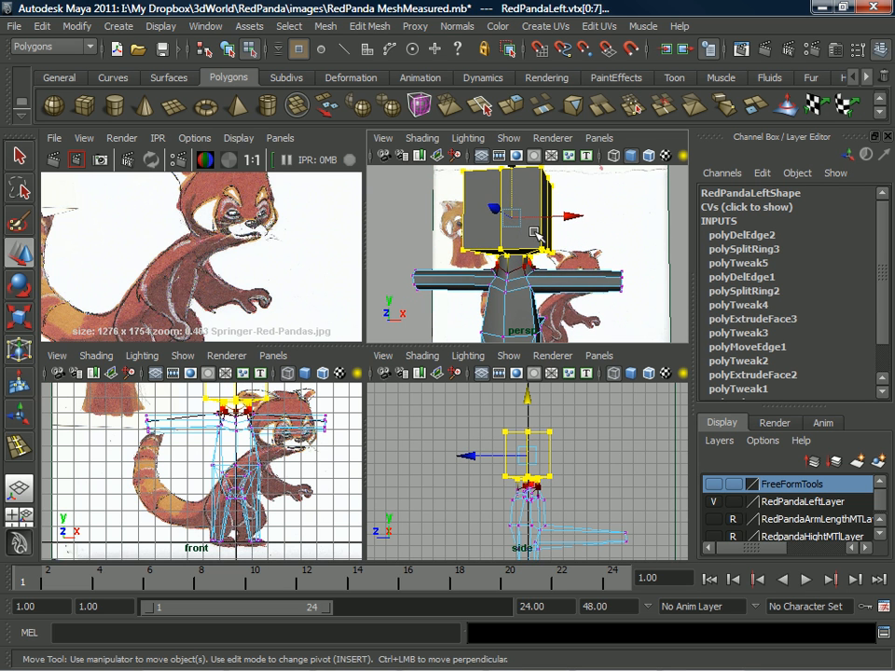
Show the perspective view alone and select the edge loop around the neck with the Scale tool active.
{"action": "key", "text": "space"}
{"action": "left_click_drag", "start_coordinate": [531, 262], "coordinate": [447, 332], "text": "alt"}
{"action": "right_click", "coordinate": [429, 356]}
{"action": "left_click", "coordinate": [432, 295]}
{"action": "double_click", "coordinate": [409, 360]}
{"action": "key", "text": "r"}
{"action": "mouse_move", "coordinate": [369, 351]}
{"action": "left_mouse_down", "text": "alt"}
{"action": "mouse_move", "coordinate": [439, 323]}
{"action": "mouse_move", "coordinate": [417, 264]}
{"action": "mouse_move", "coordinate": [326, 330]}
{"action": "mouse_move", "coordinate": [253, 324]}
{"action": "mouse_move", "coordinate": [533, 301]}
{"action": "mouse_move", "coordinate": [387, 325]}
{"action": "mouse_move", "coordinate": [535, 330]}
{"action": "mouse_move", "coordinate": [407, 344]}
{"action": "mouse_move", "coordinate": [491, 332]}
{"action": "mouse_move", "coordinate": [367, 364]}
{"action": "left_mouse_up", "text": "alt"}
{"action": "key", "text": "w"}
{"action": "key", "text": "r"}
Examine the neck and shoulder area up close from several sides, checking individual vertices.
{"action": "scroll", "coordinate": [367, 364], "scroll_direction": "up", "scroll_amount": 5}
{"action": "middle_click_drag", "start_coordinate": [386, 358], "coordinate": [355, 352], "text": "alt"}
{"action": "left_click_drag", "start_coordinate": [355, 351], "coordinate": [315, 393], "text": "alt"}
{"action": "left_click_drag", "start_coordinate": [384, 365], "coordinate": [424, 402], "text": "alt"}
{"action": "scroll", "coordinate": [424, 402], "scroll_direction": "up", "scroll_amount": 3}
{"action": "middle_click_drag", "start_coordinate": [420, 405], "coordinate": [410, 412], "text": "alt"}
{"action": "left_click_drag", "start_coordinate": [410, 412], "coordinate": [379, 372], "text": "alt"}
{"action": "right_click_drag", "start_coordinate": [365, 319], "coordinate": [305, 309]}
{"action": "left_click", "coordinate": [358, 309]}
{"action": "left_click_drag", "start_coordinate": [359, 310], "coordinate": [393, 372], "text": "alt"}
{"action": "key", "text": "w"}
{"action": "left_click", "coordinate": [397, 293]}
{"action": "left_click", "coordinate": [411, 371]}
Delete the faces on the negative-X half of the panda's body.
{"action": "left_click_drag", "start_coordinate": [405, 370], "coordinate": [453, 338], "text": "alt"}
{"action": "scroll", "coordinate": [424, 335], "scroll_direction": "down", "scroll_amount": 3}
{"action": "scroll", "coordinate": [430, 346], "scroll_direction": "up", "scroll_amount": 2}
{"action": "left_click_drag", "start_coordinate": [419, 298], "coordinate": [411, 293], "text": "alt"}
{"action": "right_click_drag", "start_coordinate": [405, 261], "coordinate": [389, 297]}
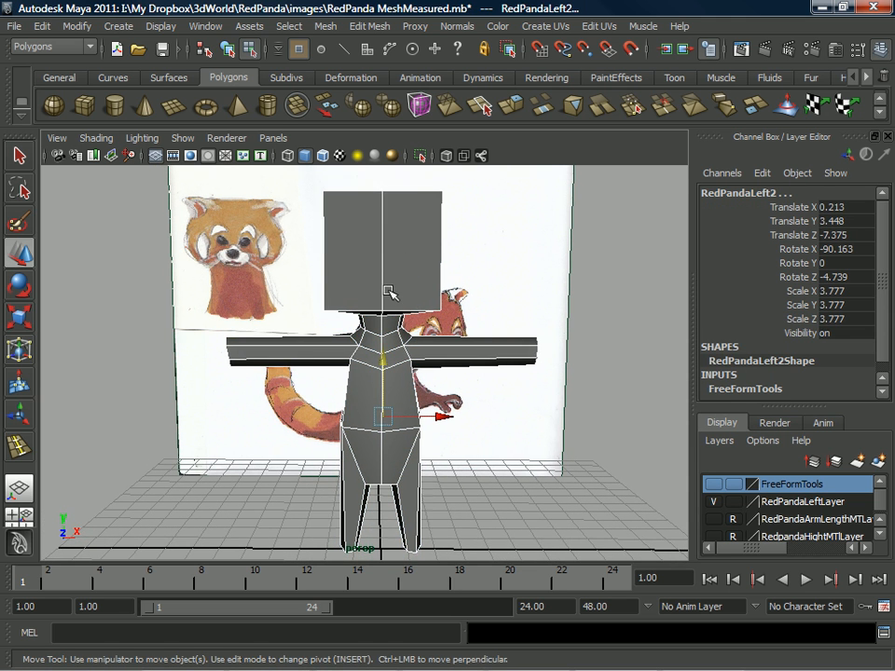
{"action": "right_click_drag", "start_coordinate": [349, 224], "coordinate": [335, 260]}
{"action": "left_click_drag", "start_coordinate": [252, 285], "coordinate": [413, 462]}
{"action": "key", "text": "Delete"}
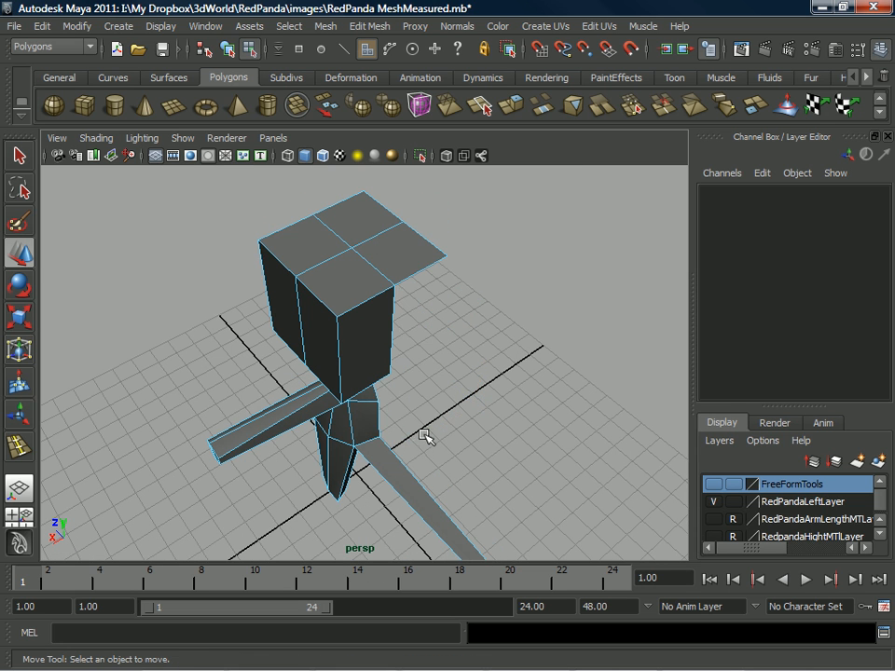
Delete the leftover faces on the negative-X side, including the one on top of the head, and return to object mode.
{"action": "left_click", "coordinate": [360, 233]}
{"action": "left_click_drag", "start_coordinate": [359, 232], "coordinate": [580, 218], "text": "alt"}
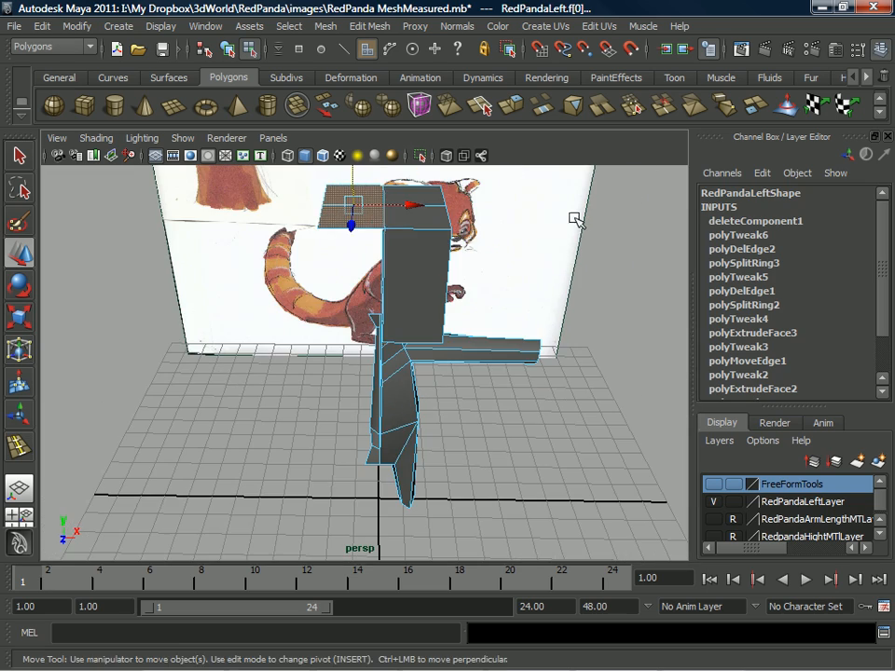
{"action": "left_click", "coordinate": [495, 252]}
{"action": "left_click_drag", "start_coordinate": [495, 252], "coordinate": [309, 267], "text": "alt"}
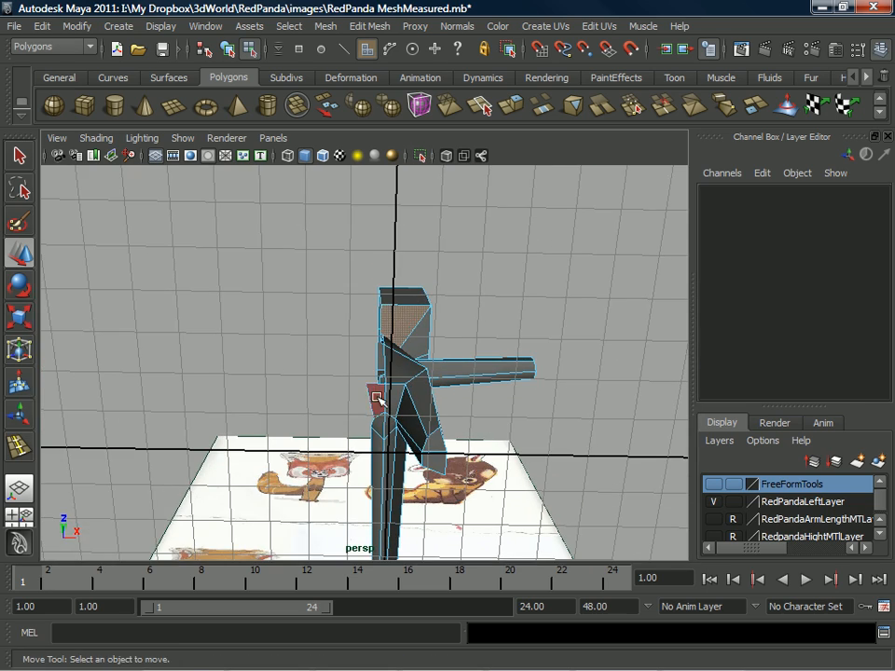
{"action": "left_click", "coordinate": [376, 398]}
{"action": "left_click_drag", "start_coordinate": [371, 434], "coordinate": [436, 299], "text": "alt"}
{"action": "left_click", "coordinate": [350, 456]}
{"action": "right_click_drag", "start_coordinate": [435, 299], "coordinate": [462, 279]}
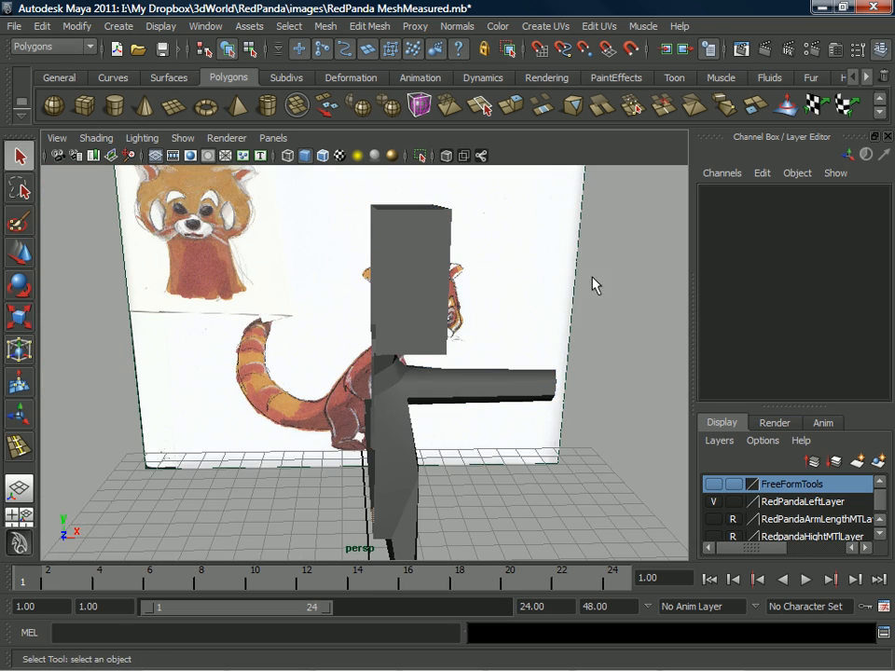
Select the remaining half of the body and open the Subdiv Proxy options.
{"action": "left_click", "coordinate": [428, 312]}
{"action": "left_click_drag", "start_coordinate": [429, 306], "coordinate": [344, 183], "text": "alt"}
{"action": "left_click", "coordinate": [415, 26]}
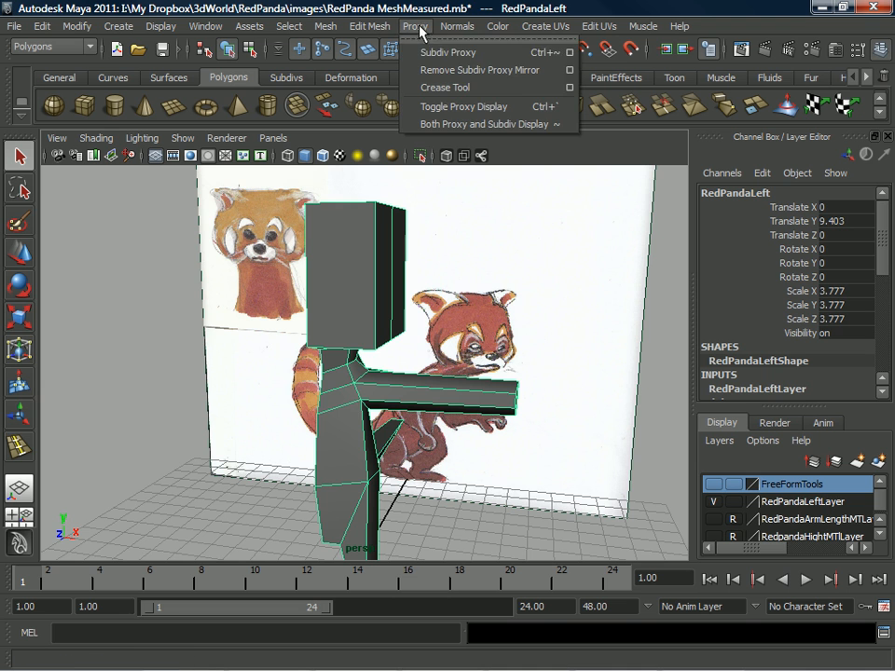
{"action": "left_click", "coordinate": [568, 53]}
{"action": "left_click_drag", "start_coordinate": [764, 452], "coordinate": [765, 658]}
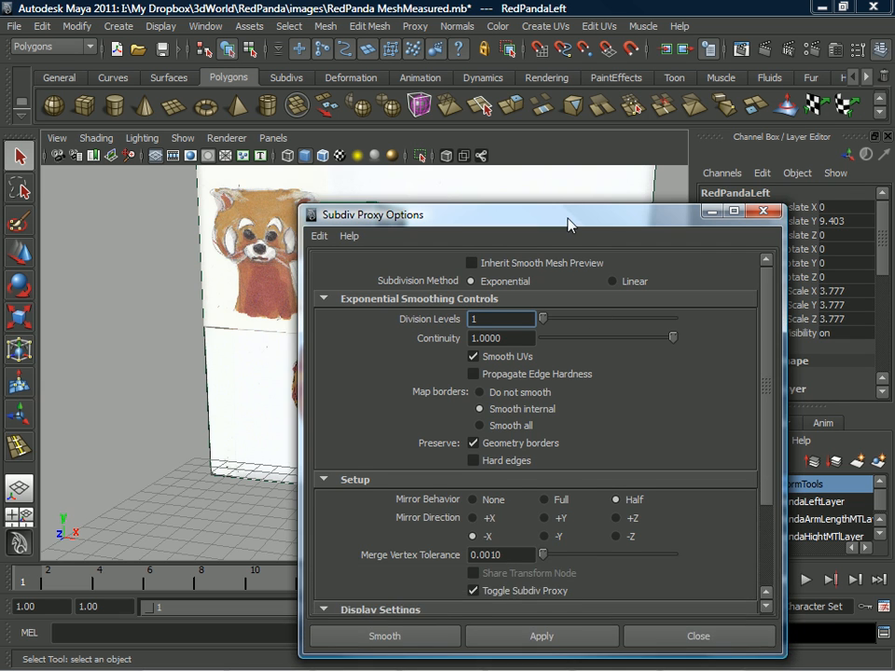
{"action": "left_click_drag", "start_coordinate": [571, 219], "coordinate": [559, 134]}
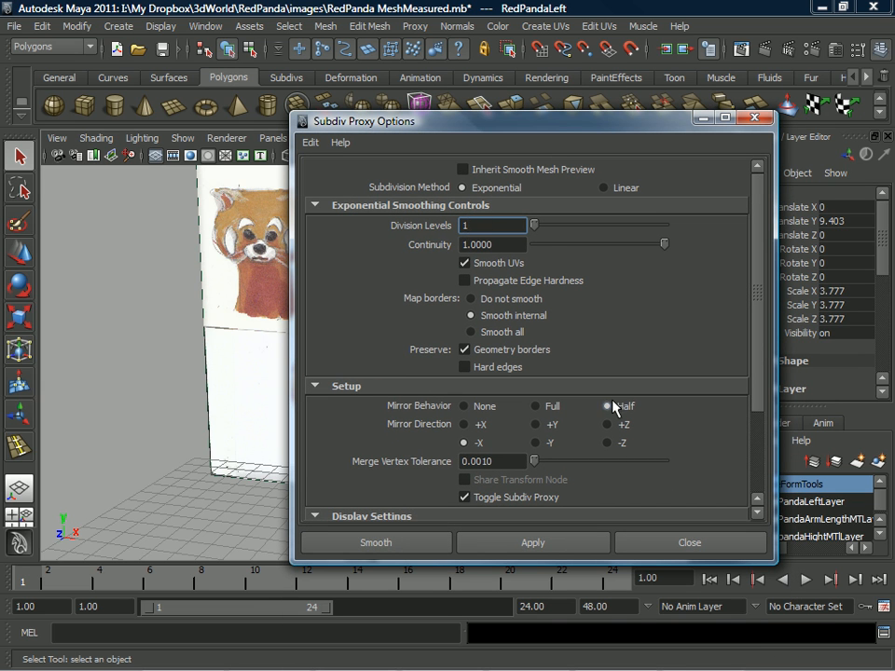
Reset the Subdiv Proxy options, set Mirror Behavior to Half and Mirror Direction to -X, and apply the proxy with Division Levels 1.
{"action": "left_click", "coordinate": [311, 144]}
{"action": "left_click", "coordinate": [319, 176]}
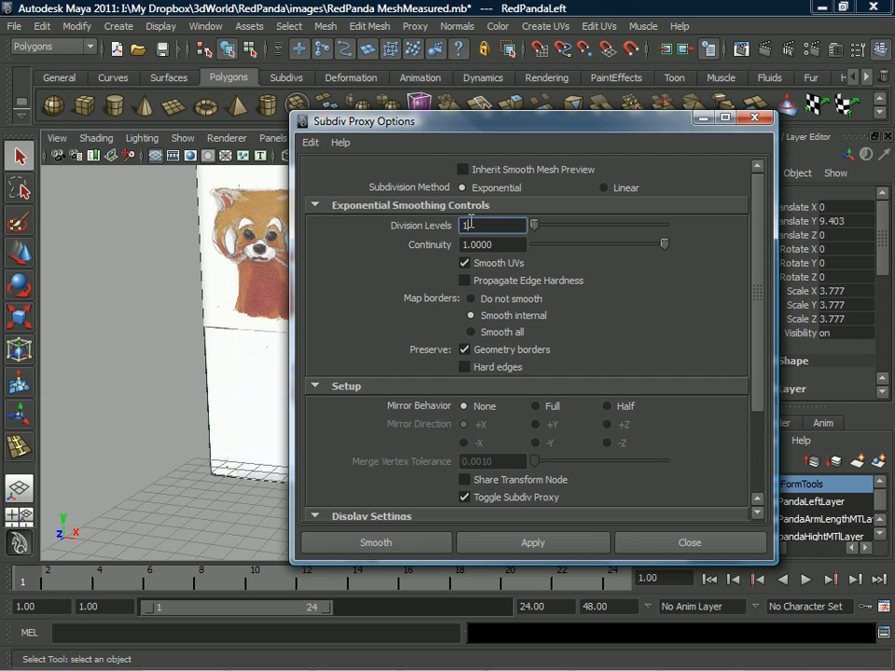
{"action": "left_click", "coordinate": [606, 408]}
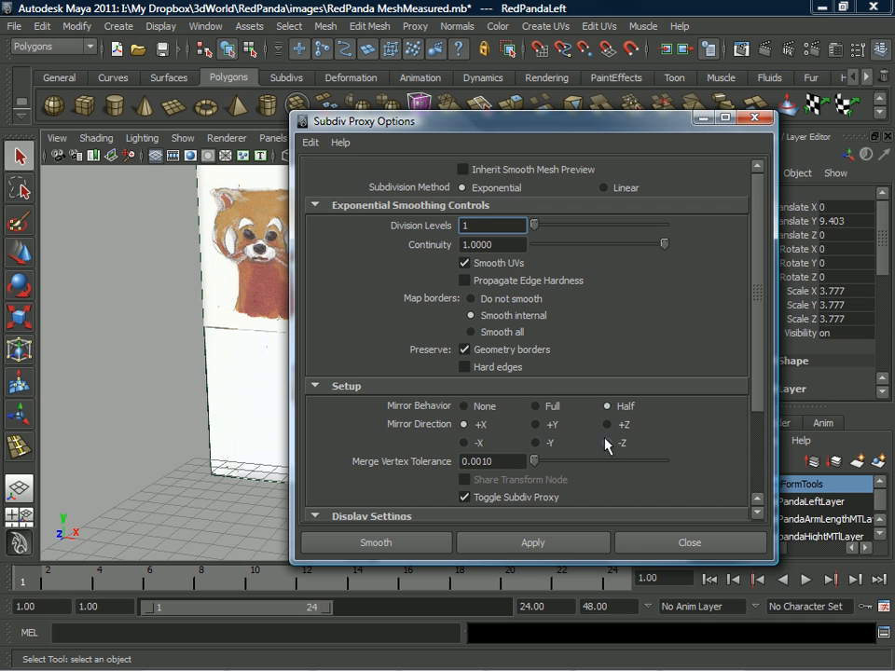
{"action": "left_click_drag", "start_coordinate": [589, 113], "coordinate": [556, 166]}
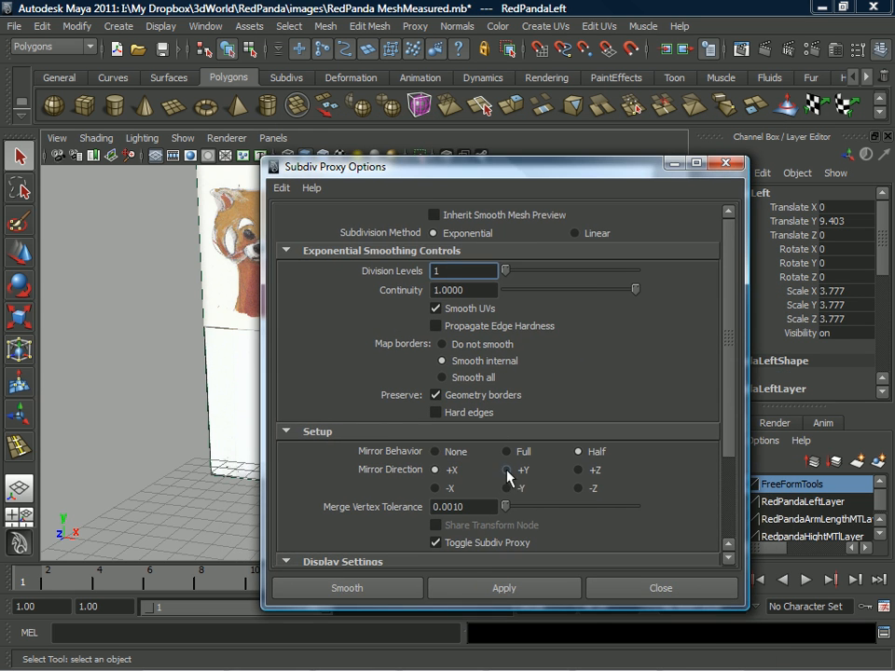
{"action": "left_click_drag", "start_coordinate": [725, 371], "coordinate": [714, 448]}
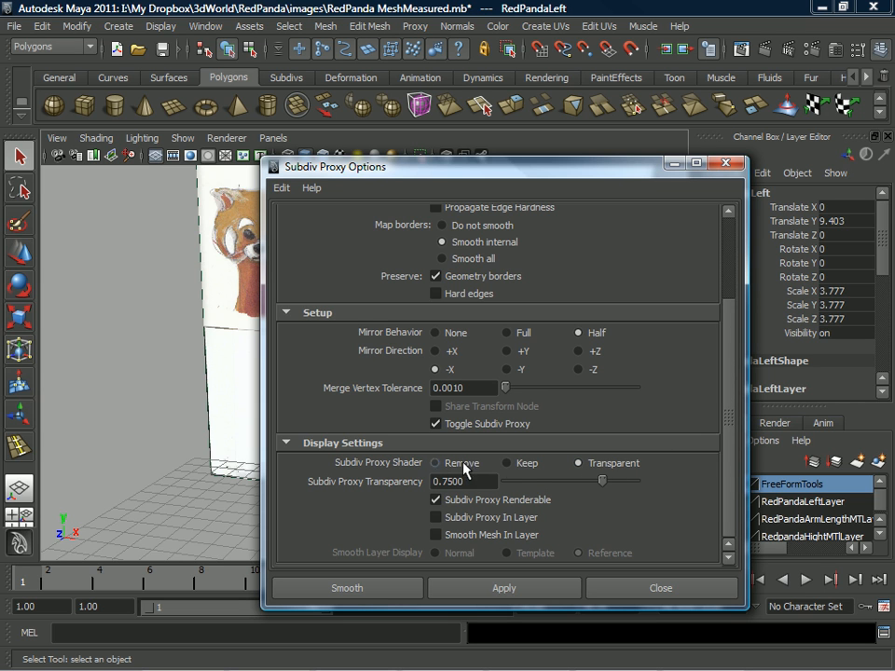
{"action": "left_click", "coordinate": [492, 587]}
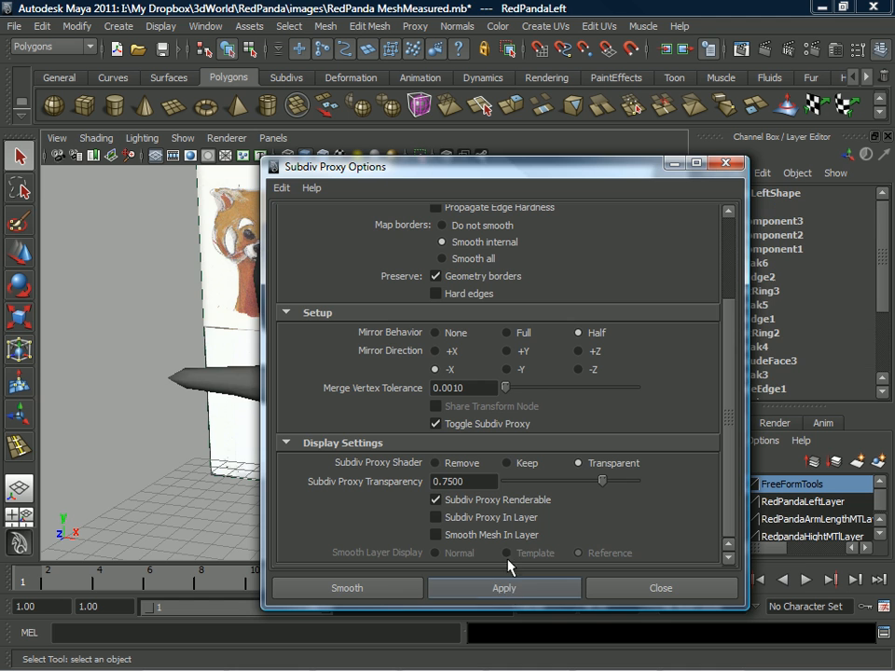
Inspect the mirrored smooth half from several angles and close the Subdiv Proxy options.
{"action": "left_click_drag", "start_coordinate": [567, 180], "coordinate": [501, 200]}
{"action": "left_click", "coordinate": [415, 349]}
{"action": "left_click", "coordinate": [449, 440]}
{"action": "left_click", "coordinate": [456, 563]}
{"action": "left_click_drag", "start_coordinate": [483, 314], "coordinate": [430, 523]}
{"action": "left_click_drag", "start_coordinate": [284, 359], "coordinate": [360, 288], "text": "alt"}
{"action": "scroll", "coordinate": [360, 288], "scroll_direction": "down", "scroll_amount": 3}
{"action": "left_click_drag", "start_coordinate": [270, 321], "coordinate": [354, 356], "text": "alt"}
{"action": "left_click", "coordinate": [594, 519]}
Select the smoothed mirrored half and set the Exponential Level of its polySmoothProxy1 input to 0.
{"action": "left_click_drag", "start_coordinate": [358, 267], "coordinate": [390, 302], "text": "alt"}
{"action": "left_click", "coordinate": [380, 285]}
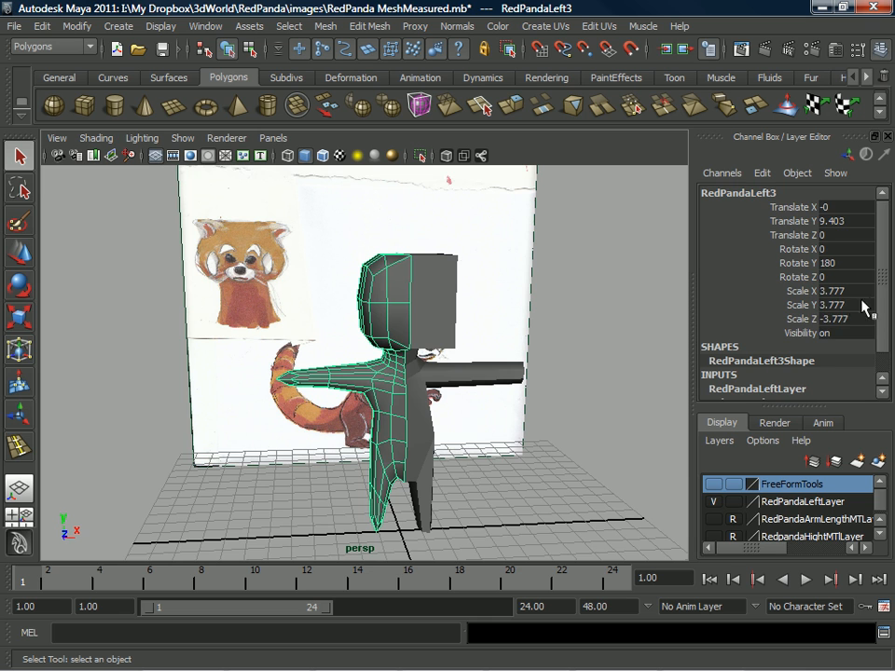
{"action": "left_click_drag", "start_coordinate": [882, 304], "coordinate": [871, 359]}
{"action": "left_click", "coordinate": [734, 374]}
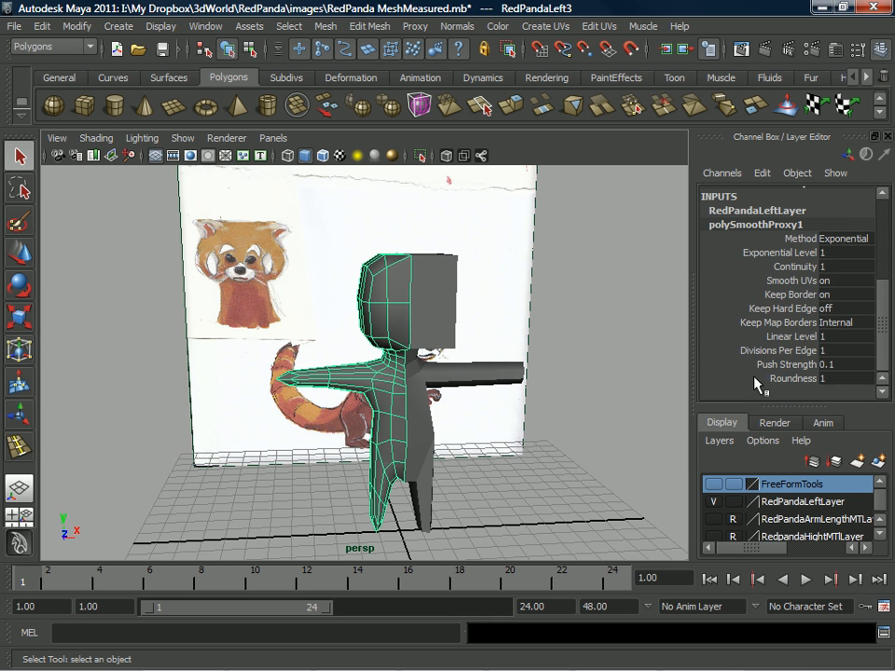
{"action": "left_click", "coordinate": [793, 267]}
{"action": "left_click", "coordinate": [789, 258]}
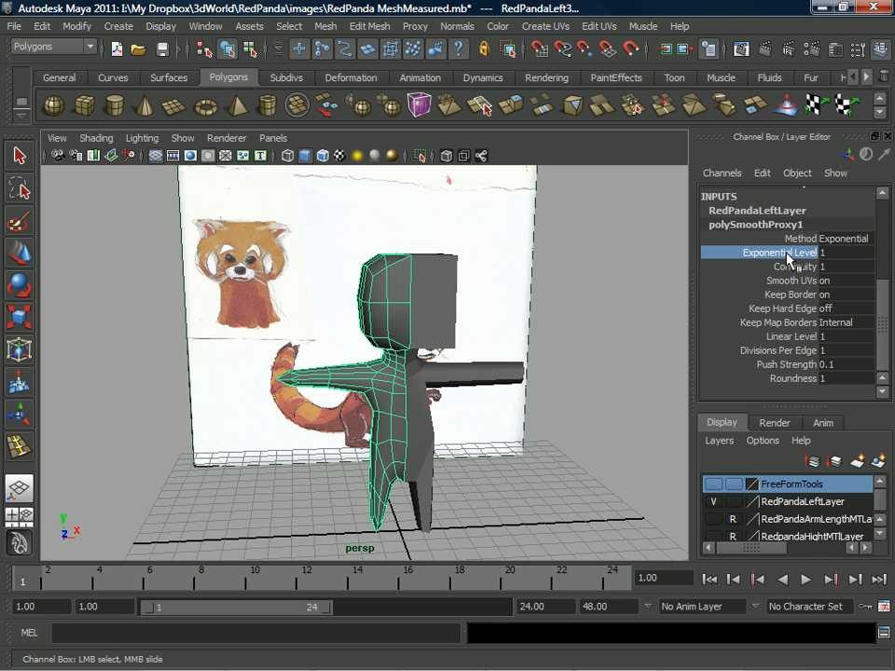
{"action": "middle_click_drag", "start_coordinate": [598, 275], "coordinate": [565, 277]}
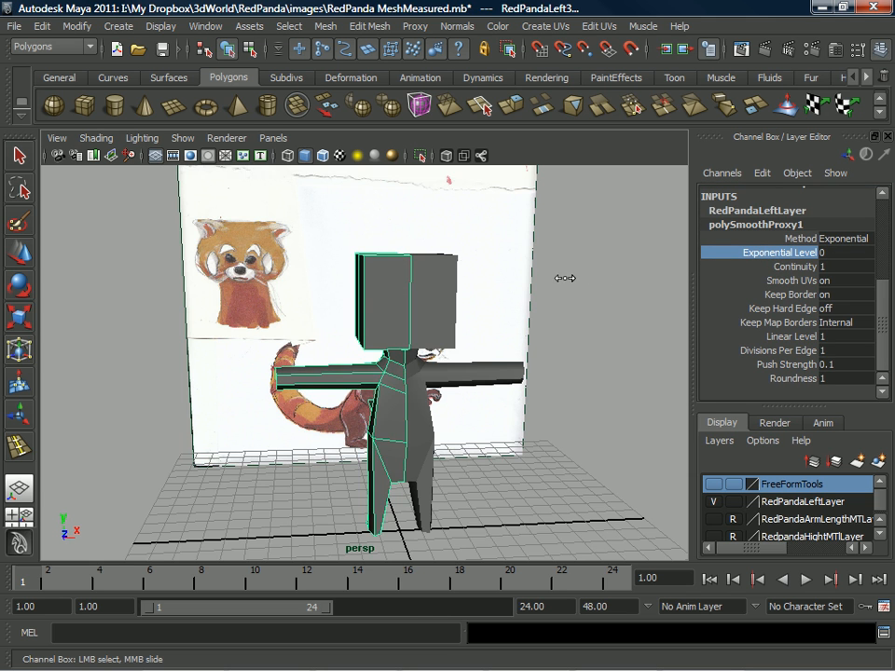
Test the mirroring by moving the outer top head vertices of the original half, undo it and return to object mode.
{"action": "left_click_drag", "start_coordinate": [421, 288], "coordinate": [393, 300], "text": "alt"}
{"action": "middle_click_drag", "start_coordinate": [394, 300], "coordinate": [377, 285], "text": "alt"}
{"action": "left_click", "coordinate": [397, 268]}
{"action": "right_click_drag", "start_coordinate": [417, 256], "coordinate": [378, 253]}
{"action": "left_click_drag", "start_coordinate": [384, 251], "coordinate": [412, 249], "text": "alt"}
{"action": "left_click_drag", "start_coordinate": [465, 213], "coordinate": [448, 249]}
{"action": "key", "text": "w"}
{"action": "key", "text": "ctrl+z"}
{"action": "mouse_move", "coordinate": [420, 290]}
{"action": "middle_mouse_down", "text": "alt"}
{"action": "mouse_move", "coordinate": [425, 310]}
{"action": "mouse_move", "coordinate": [420, 304]}
{"action": "middle_mouse_up", "text": "alt"}
{"action": "right_click_drag", "start_coordinate": [412, 296], "coordinate": [479, 278]}
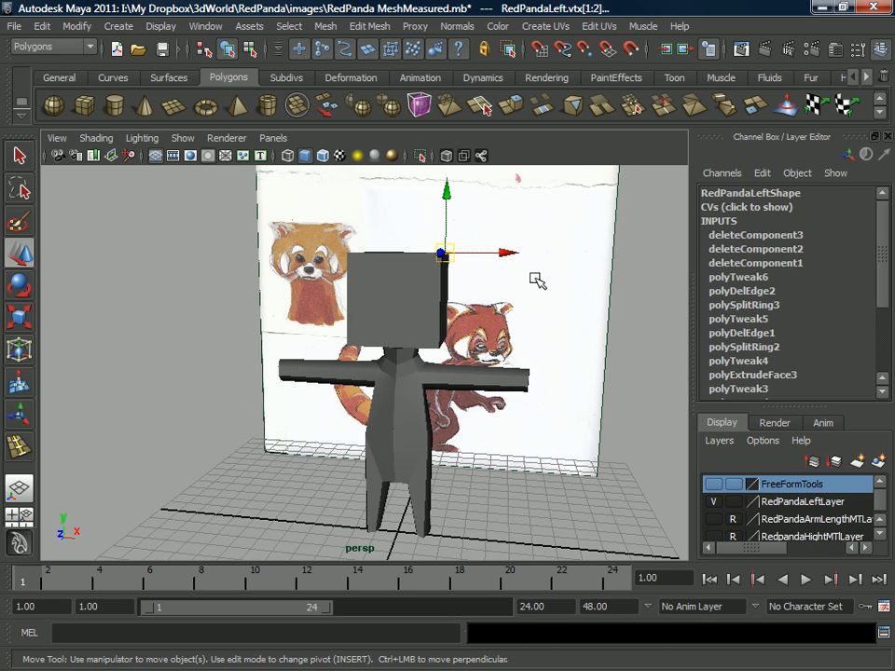
{"action": "left_click", "coordinate": [640, 285]}
Select the original half of the body, open the Outliner and expand RedPandaLeftSmoothProxyGroup.
{"action": "left_click_drag", "start_coordinate": [466, 340], "coordinate": [447, 289], "text": "alt"}
{"action": "left_click", "coordinate": [427, 281]}
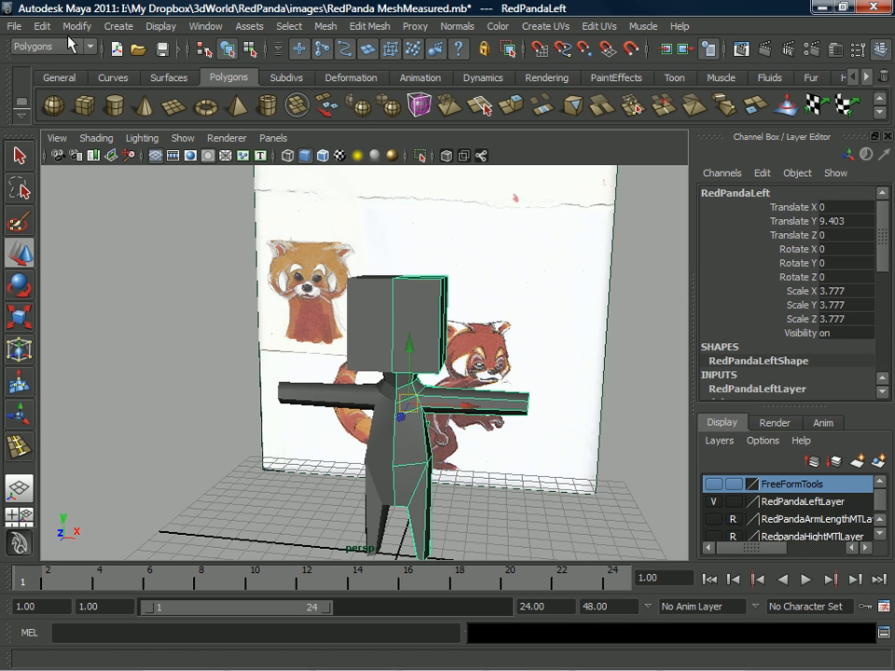
{"action": "left_click", "coordinate": [199, 28]}
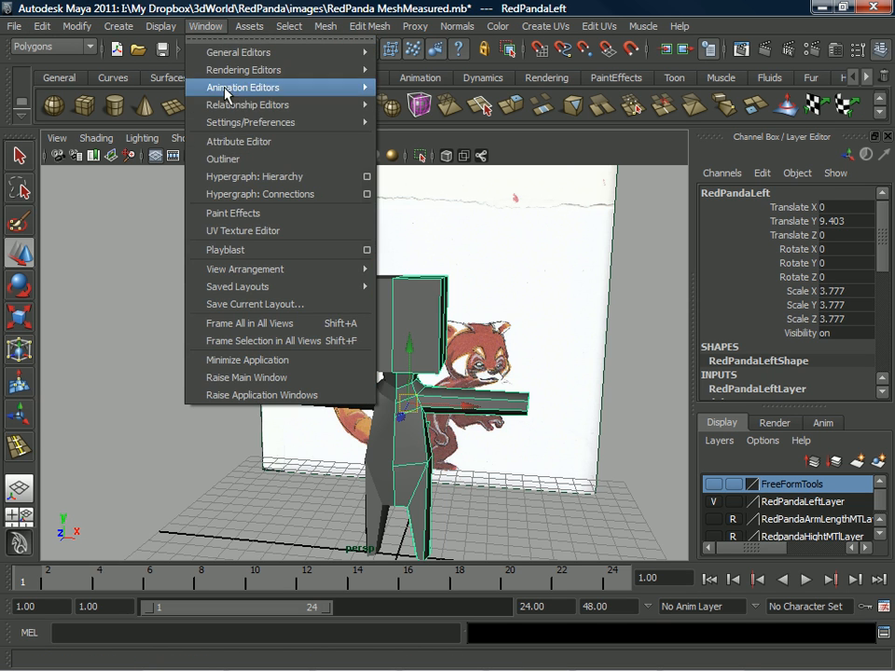
{"action": "left_click", "coordinate": [238, 159]}
{"action": "left_click_drag", "start_coordinate": [310, 557], "coordinate": [285, 229]}
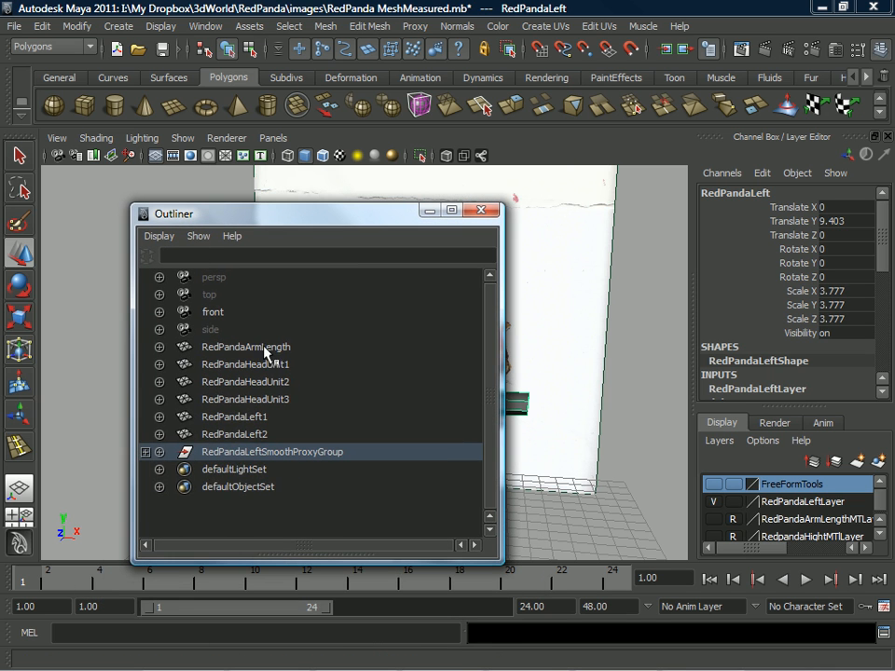
{"action": "left_click", "coordinate": [146, 452]}
Rename the smooth proxy group as RedPandaGroup.
{"action": "left_click", "coordinate": [216, 453]}
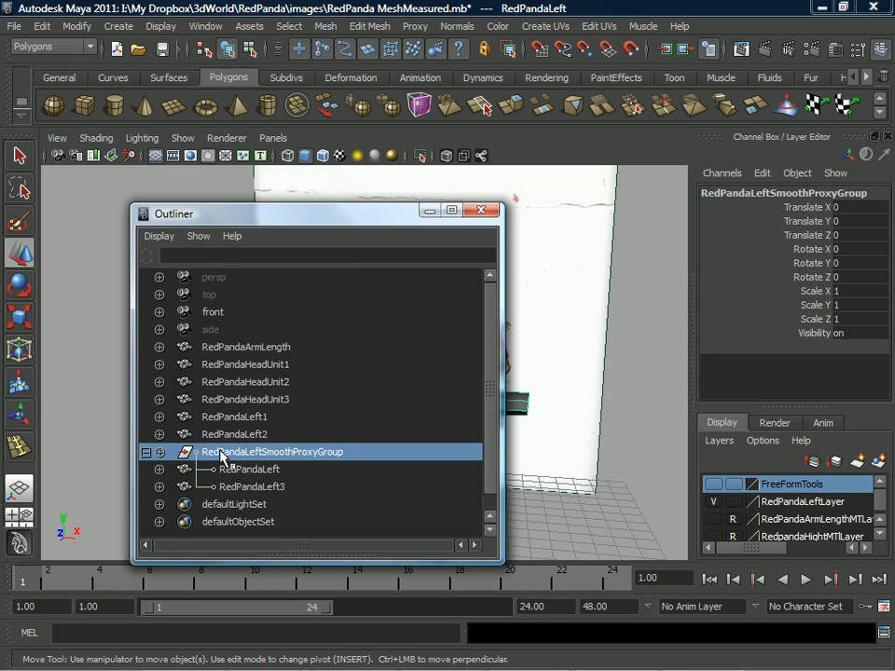
{"action": "double_click", "coordinate": [312, 453]}
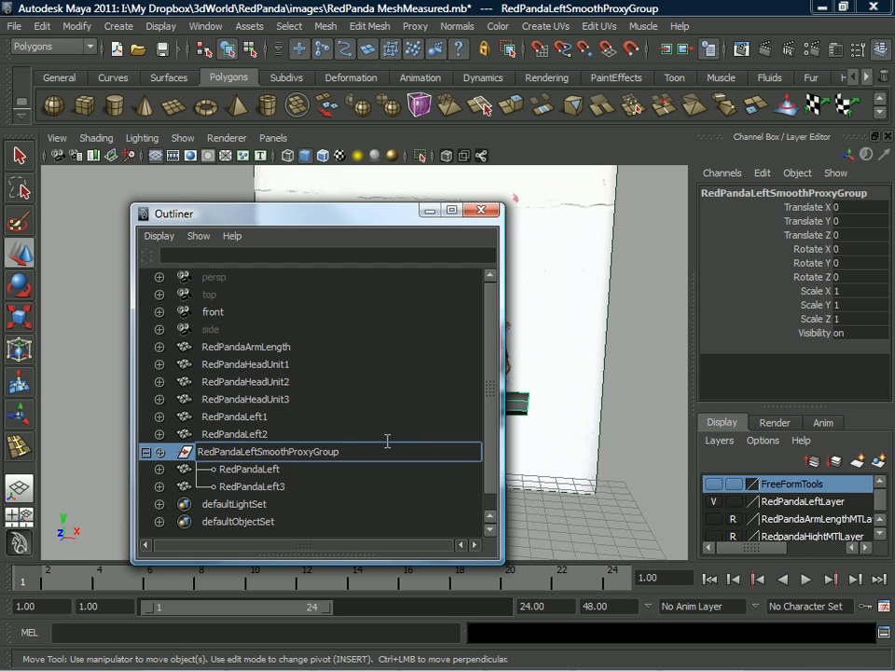
{"action": "key", "text": "Return"}
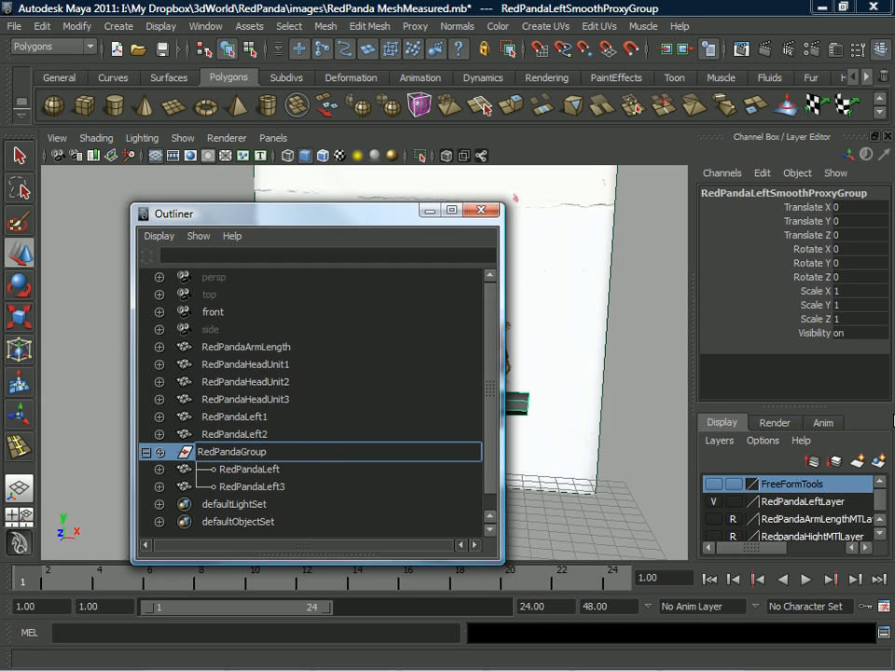
{"action": "key", "text": "Return"}
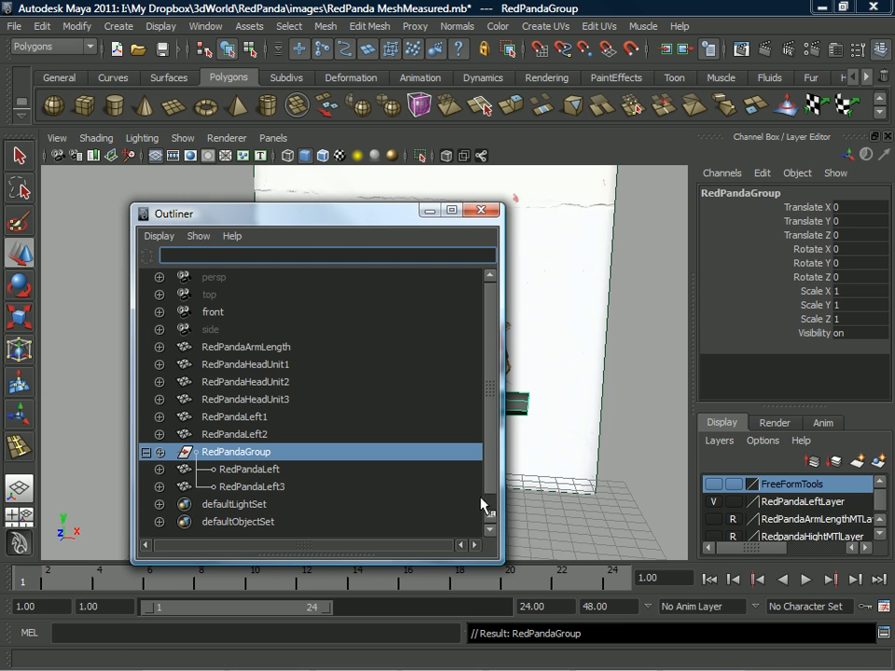
Rename the mirrored mesh RedPandaLeft3 as RedPandaRightProxy.
{"action": "double_click", "coordinate": [250, 486]}
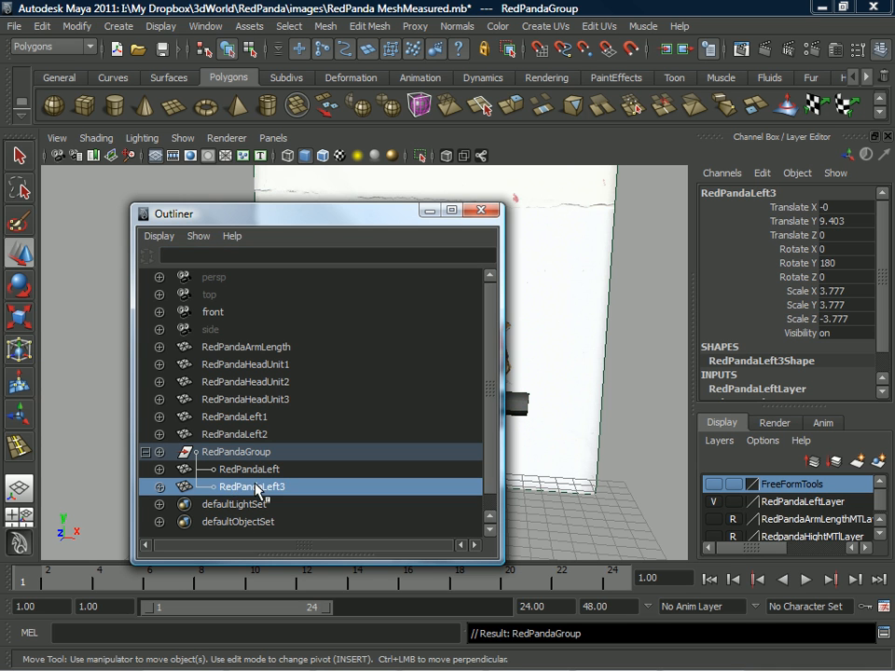
{"action": "left_click", "coordinate": [291, 486]}
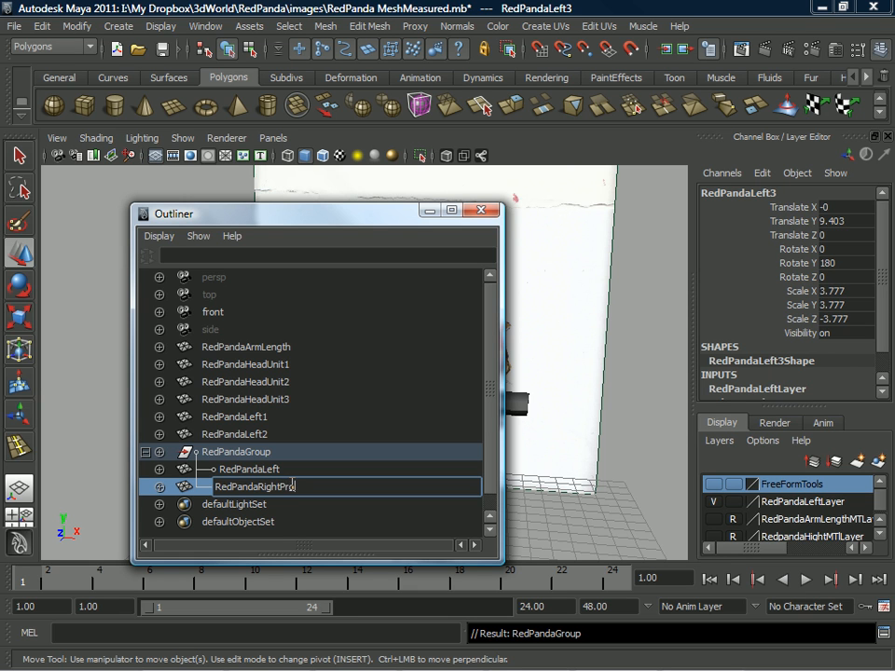
{"action": "key", "text": "Return"}
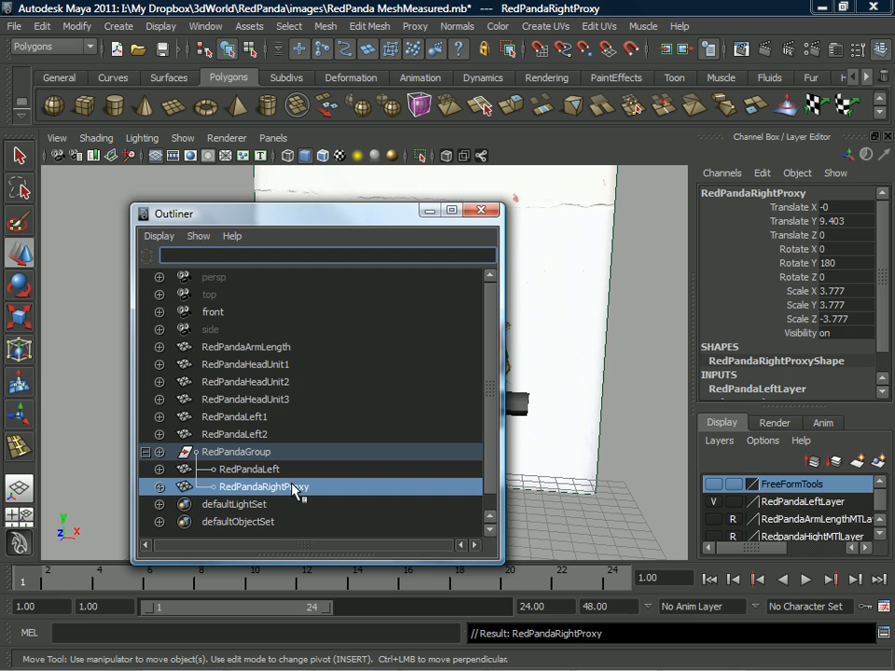
Close the Outliner.
{"action": "left_click", "coordinate": [481, 209]}
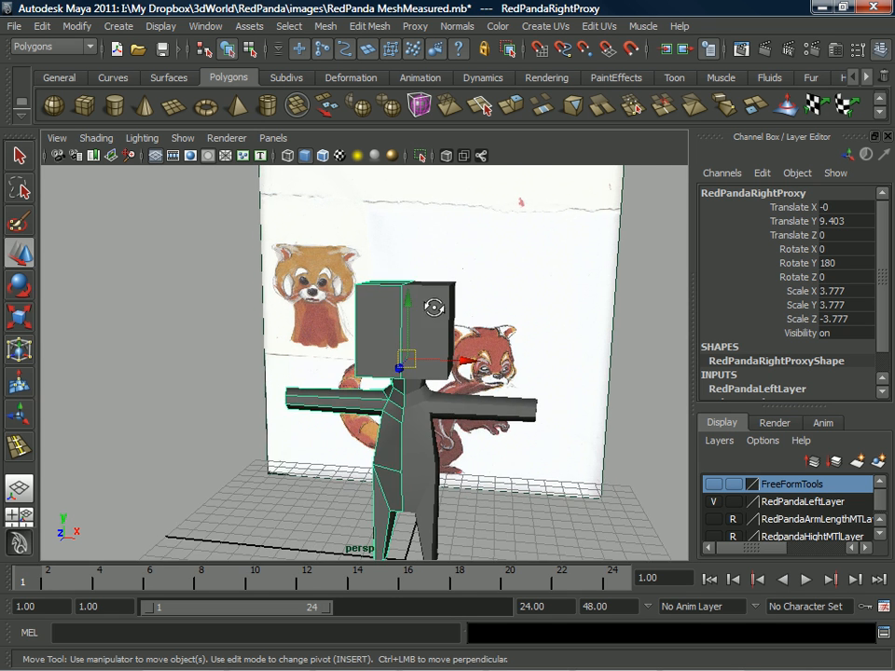
Test the mirroring again by moving head vertices of the body half, undo the move and leave vertex mode.
{"action": "left_click", "coordinate": [451, 286]}
{"action": "right_click_drag", "start_coordinate": [452, 286], "coordinate": [393, 278]}
{"action": "left_click_drag", "start_coordinate": [478, 239], "coordinate": [446, 290]}
{"action": "left_click_drag", "start_coordinate": [456, 219], "coordinate": [446, 255]}
{"action": "key", "text": "ctrl+z"}
{"action": "left_click_drag", "start_coordinate": [479, 295], "coordinate": [443, 300], "text": "alt"}
{"action": "right_click_drag", "start_coordinate": [444, 300], "coordinate": [522, 295]}
{"action": "left_click", "coordinate": [573, 325]}
Try to insert edge loops across the torso of the original half using the existing Insert Edge Loop Tool settings.
{"action": "left_click_drag", "start_coordinate": [573, 337], "coordinate": [302, 345], "text": "alt"}
{"action": "scroll", "coordinate": [327, 403], "scroll_direction": "up", "scroll_amount": 3}
{"action": "left_click", "coordinate": [327, 403]}
{"action": "middle_click_drag", "start_coordinate": [302, 344], "coordinate": [396, 355], "text": "alt"}
{"action": "left_click_drag", "start_coordinate": [396, 355], "coordinate": [439, 404], "text": "alt"}
{"action": "scroll", "coordinate": [439, 404], "scroll_direction": "up", "scroll_amount": 3}
{"action": "middle_click_drag", "start_coordinate": [439, 404], "coordinate": [400, 363], "text": "alt"}
{"action": "mouse_move", "coordinate": [401, 364]}
{"action": "left_mouse_down", "text": "alt"}
{"action": "mouse_move", "coordinate": [396, 358]}
{"action": "mouse_move", "coordinate": [458, 344]}
{"action": "mouse_move", "coordinate": [428, 393]}
{"action": "mouse_move", "coordinate": [432, 416]}
{"action": "mouse_move", "coordinate": [431, 362]}
{"action": "mouse_move", "coordinate": [409, 363]}
{"action": "left_mouse_up", "text": "alt"}
{"action": "right_click", "coordinate": [403, 343]}
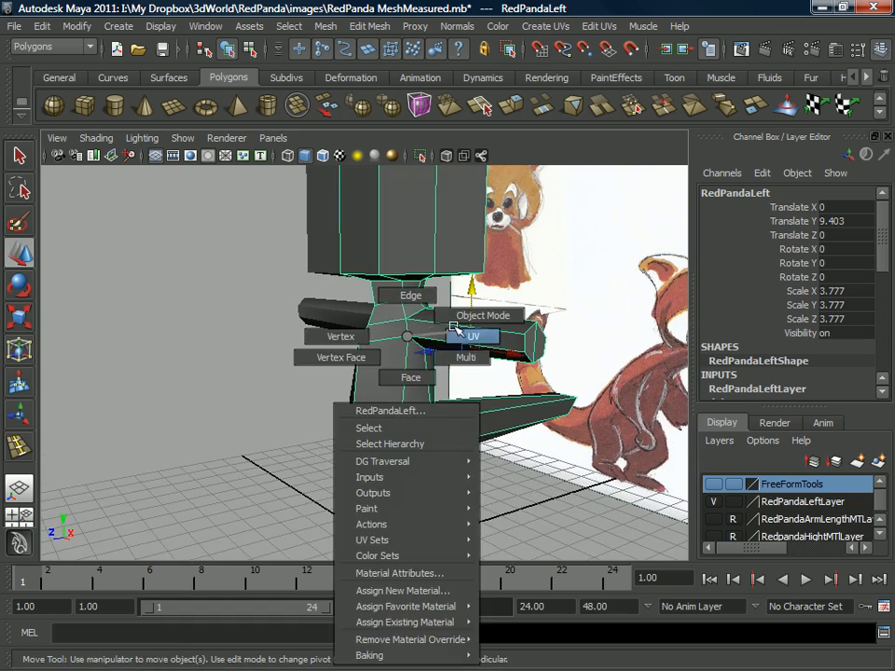
{"action": "right_click_drag", "start_coordinate": [398, 340], "coordinate": [323, 362], "text": "shift"}
{"action": "left_click_drag", "start_coordinate": [405, 371], "coordinate": [409, 379]}
{"action": "left_click_drag", "start_coordinate": [409, 379], "coordinate": [409, 355], "text": "alt"}
{"action": "right_click_drag", "start_coordinate": [409, 336], "coordinate": [471, 317]}
{"action": "key", "text": "w"}
Set the Insert Edge Loop Tool to relative distance from edge and insert a horizontal loop around the torso between armpit and hip.
{"action": "right_click_drag", "start_coordinate": [394, 343], "coordinate": [360, 363], "text": "shift"}
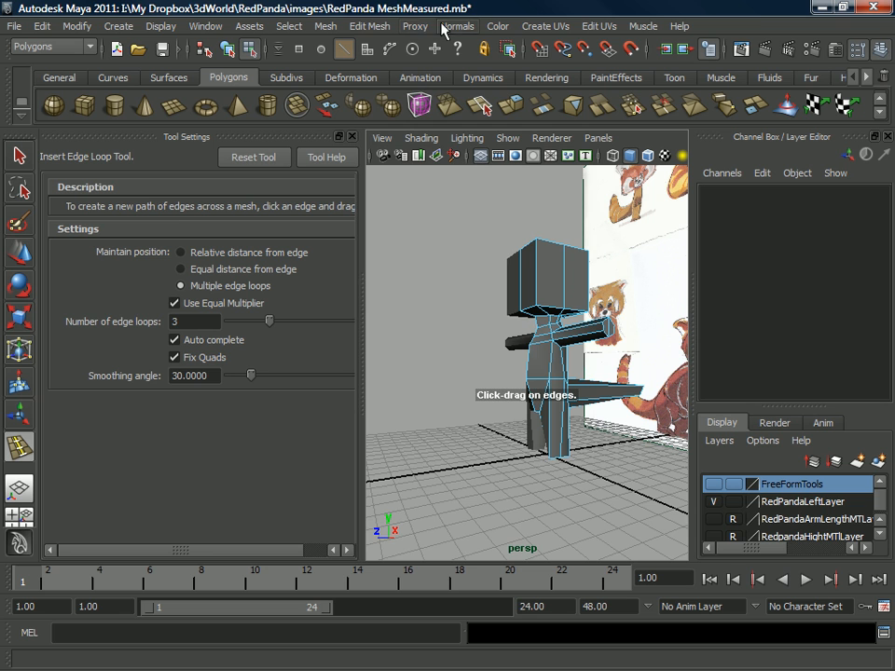
{"action": "left_click", "coordinate": [372, 28]}
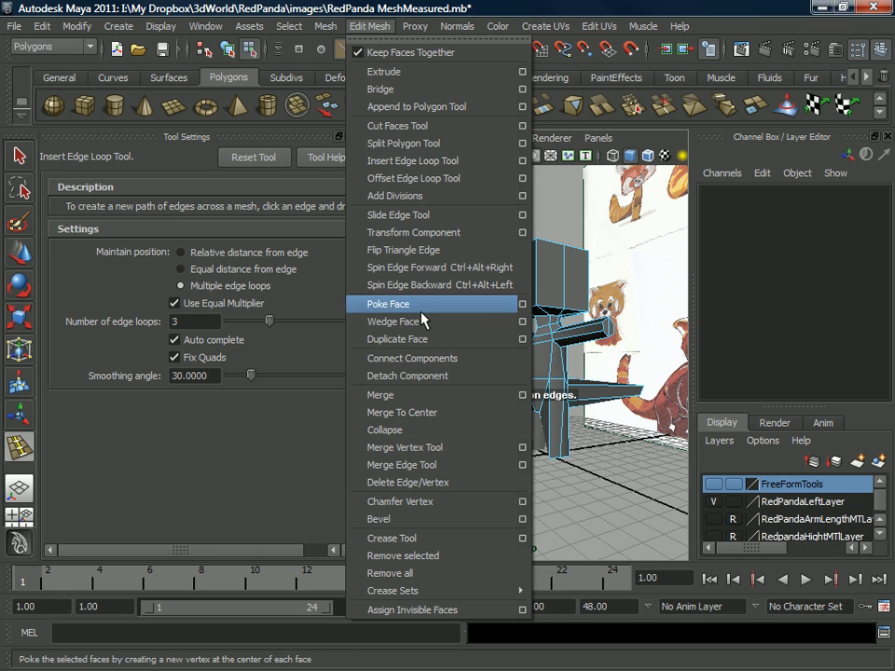
{"action": "left_click", "coordinate": [513, 162]}
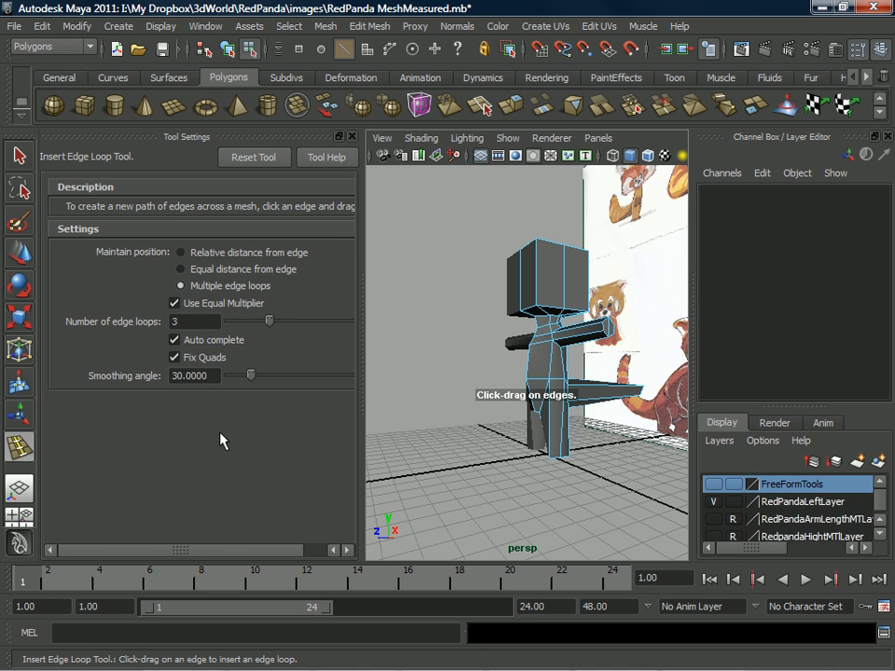
{"action": "left_click", "coordinate": [186, 252]}
{"action": "left_click_drag", "start_coordinate": [548, 362], "coordinate": [554, 364]}
{"action": "scroll", "coordinate": [503, 364], "scroll_direction": "up", "scroll_amount": 5}
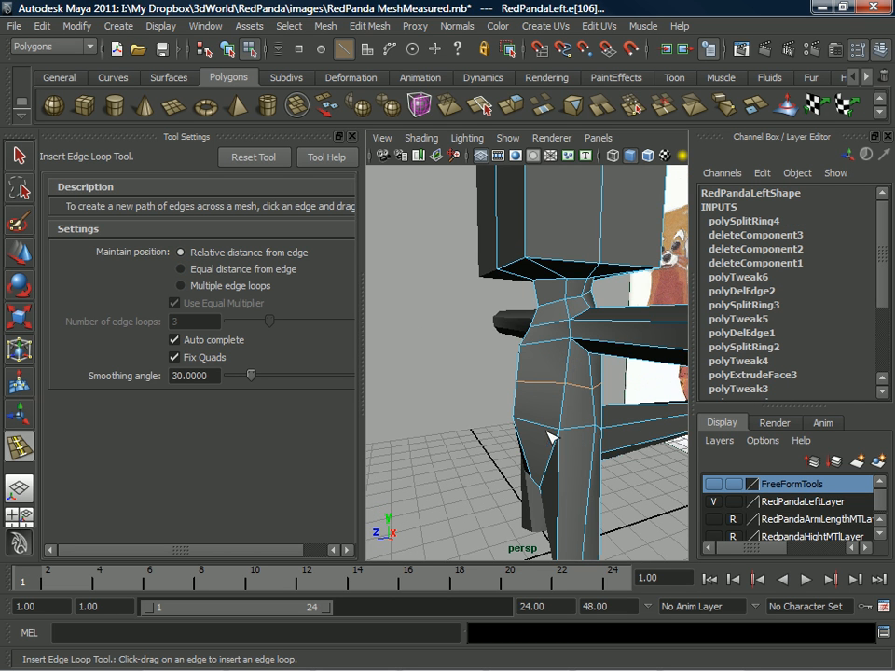
Move the side vertex of the new torso loop and the hip vertex below it forward along Z.
{"action": "left_click_drag", "start_coordinate": [538, 364], "coordinate": [410, 369], "text": "alt"}
{"action": "right_click_drag", "start_coordinate": [410, 369], "coordinate": [405, 333], "text": "alt"}
{"action": "left_click", "coordinate": [481, 341]}
{"action": "key", "text": "w"}
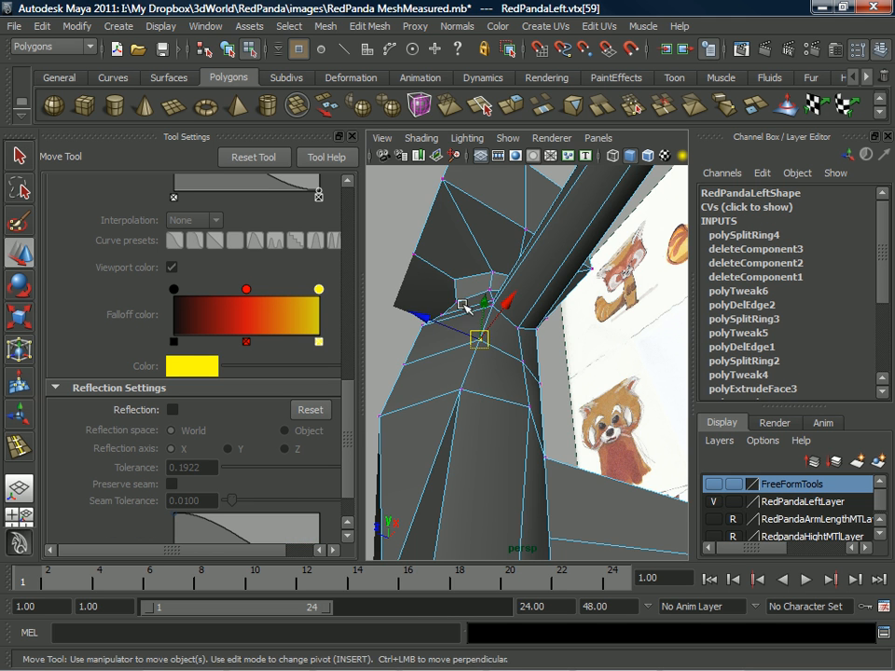
{"action": "left_click_drag", "start_coordinate": [469, 352], "coordinate": [437, 328], "text": "alt"}
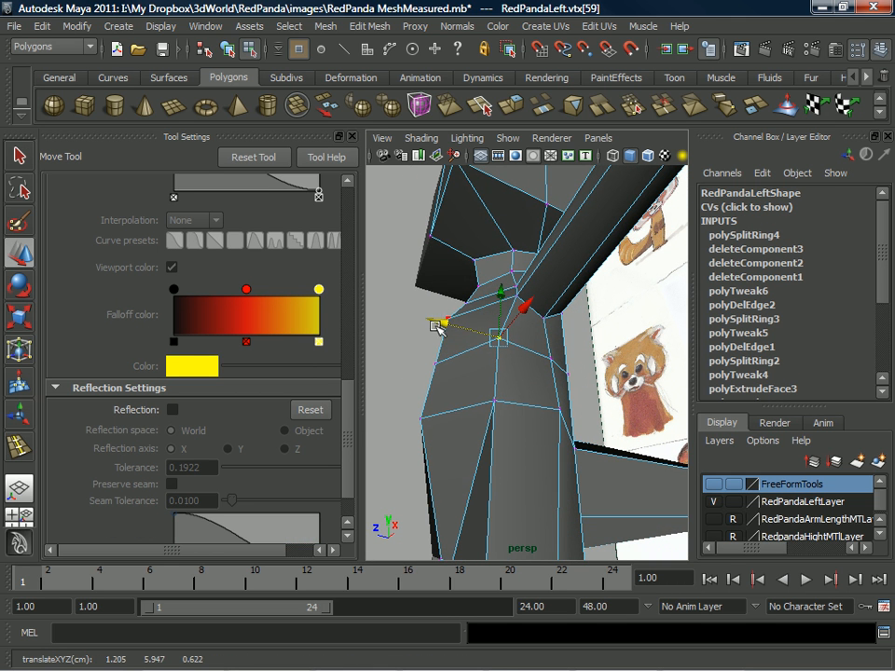
{"action": "left_click", "coordinate": [494, 402]}
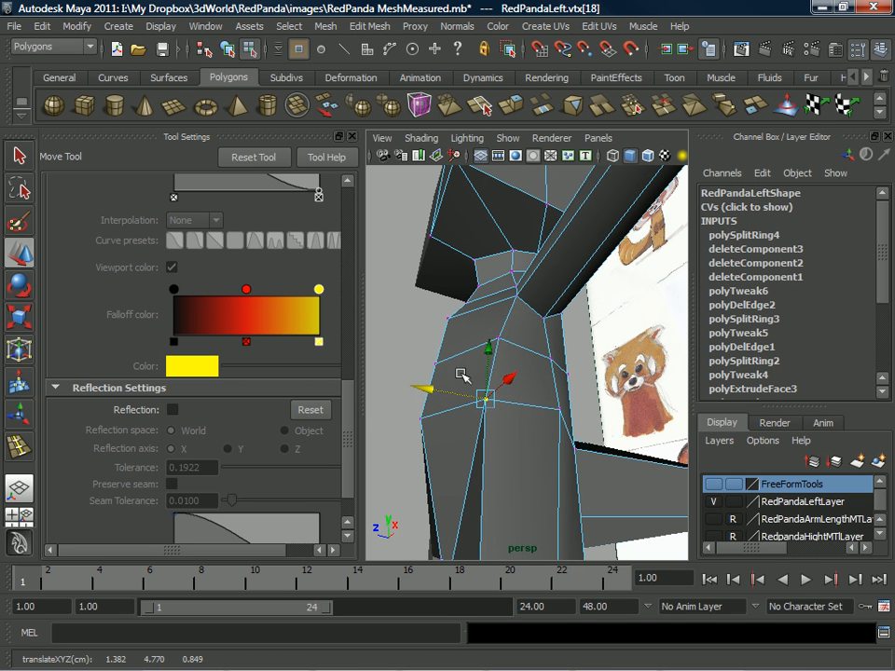
{"action": "left_click", "coordinate": [497, 341]}
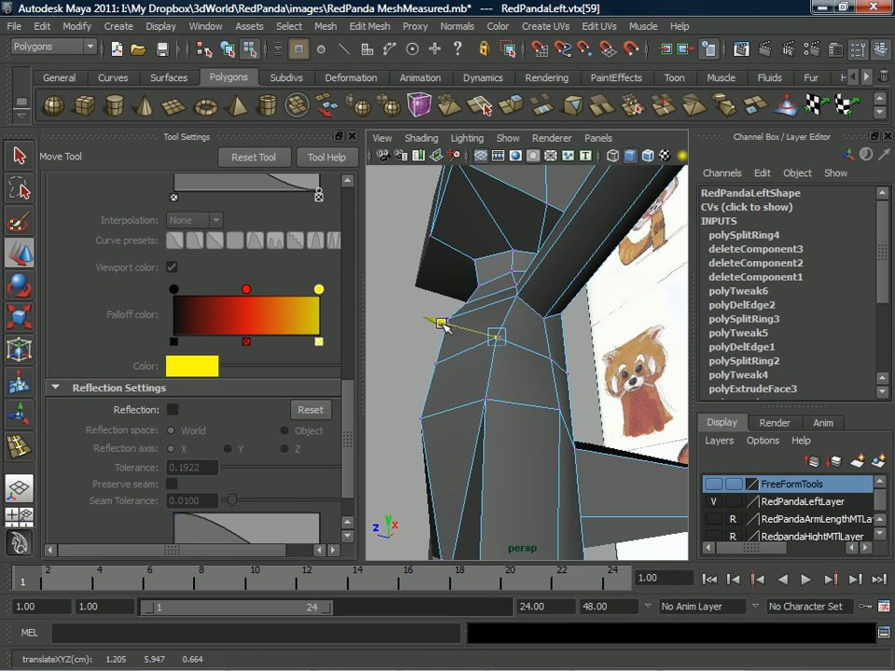
{"action": "left_click_drag", "start_coordinate": [523, 306], "coordinate": [538, 330], "text": "alt"}
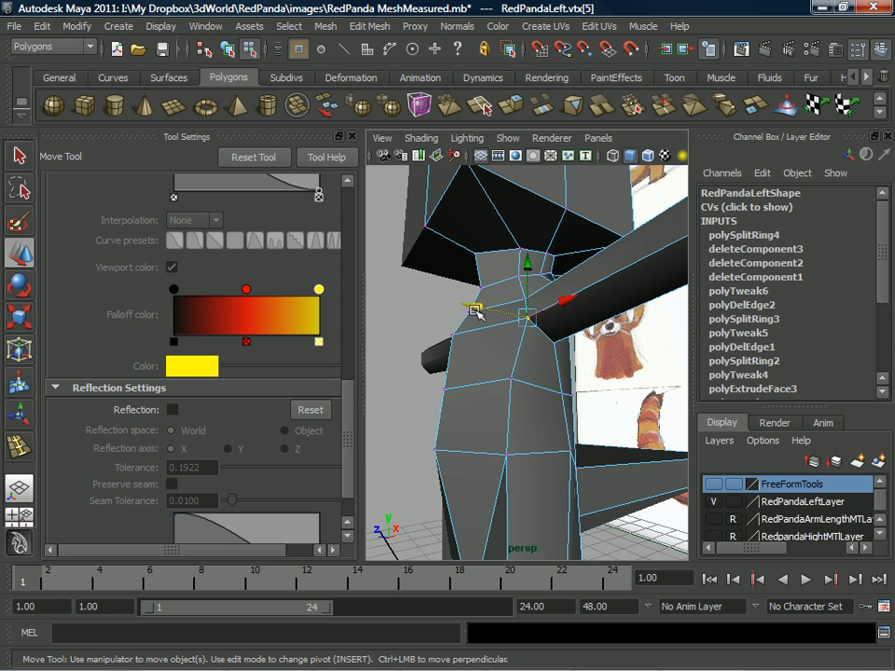
Adjust the two vertices at the front of the arm's base to round the shoulder.
{"action": "left_click", "coordinate": [515, 307]}
{"action": "key", "text": "q"}
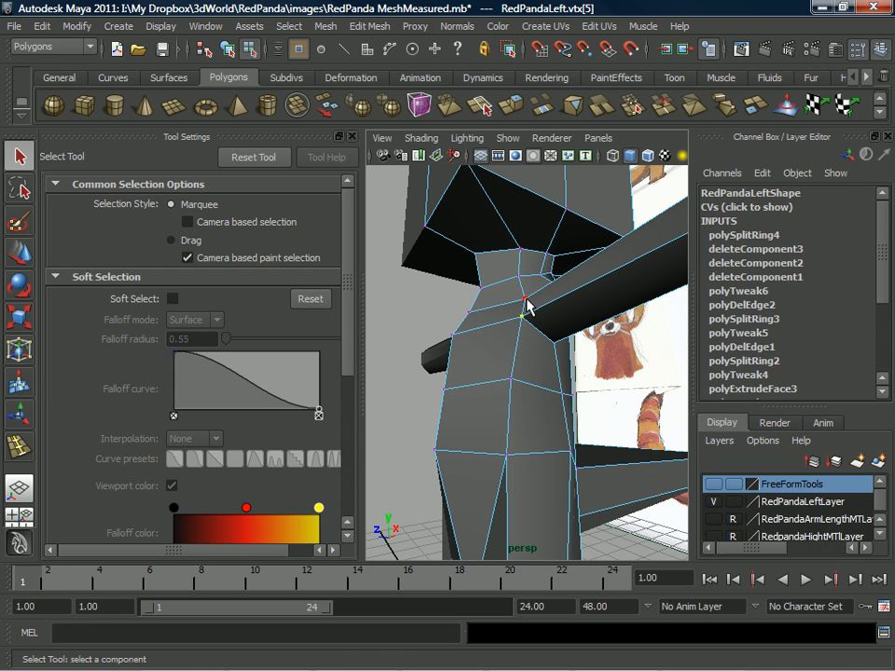
{"action": "left_click", "coordinate": [520, 297]}
{"action": "key", "text": "w"}
{"action": "left_click_drag", "start_coordinate": [478, 287], "coordinate": [637, 327], "text": "alt"}
{"action": "middle_click_drag", "start_coordinate": [607, 354], "coordinate": [589, 323], "text": "alt"}
{"action": "left_click_drag", "start_coordinate": [495, 318], "coordinate": [517, 312], "text": "alt"}
{"action": "left_click_drag", "start_coordinate": [605, 337], "coordinate": [523, 396], "text": "alt"}
{"action": "scroll", "coordinate": [523, 396], "scroll_direction": "up", "scroll_amount": 6}
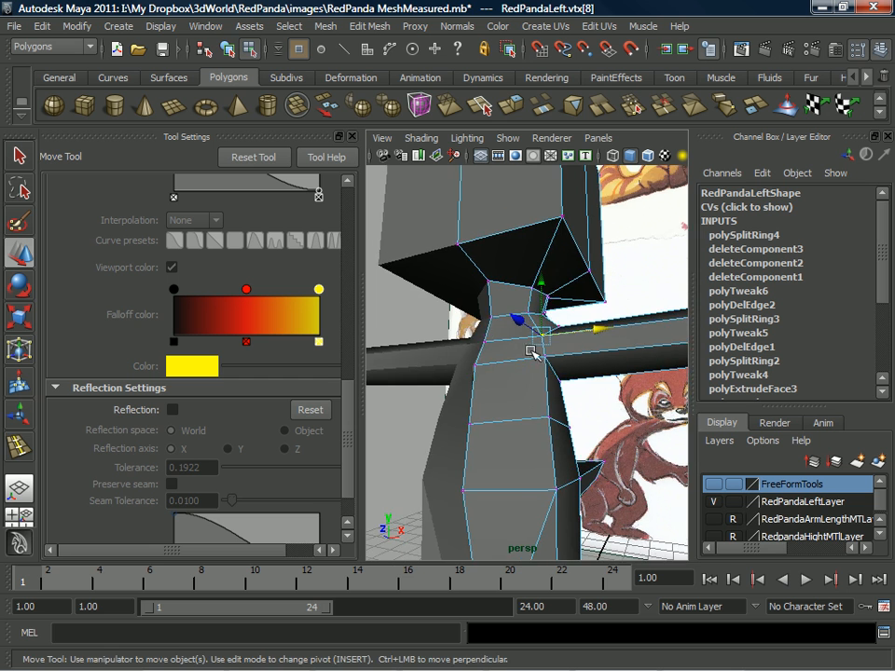
Insert a vertical edge loop down the front of the original half, through the head, neck and torso.
{"action": "scroll", "coordinate": [531, 352], "scroll_direction": "down", "scroll_amount": 6}
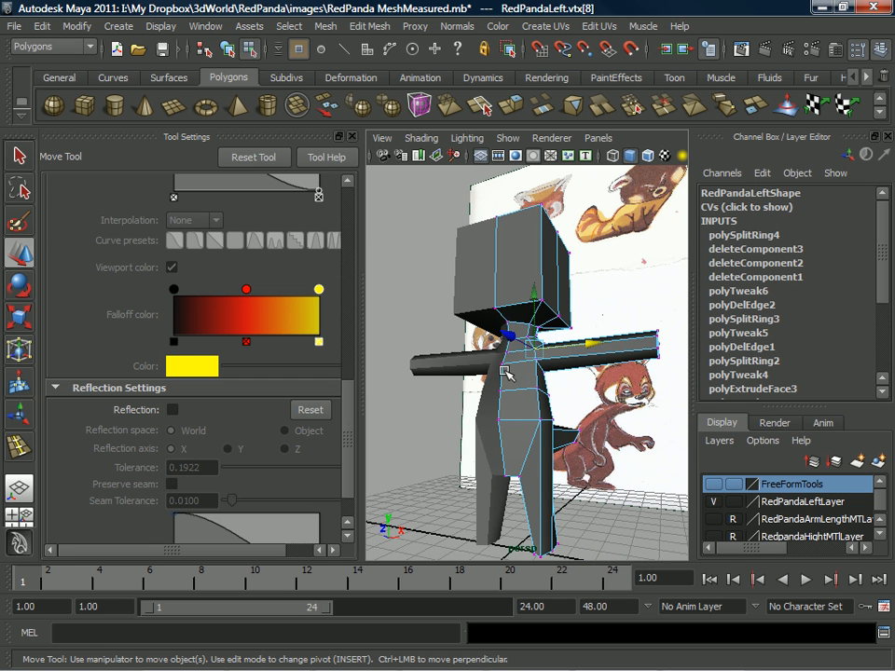
{"action": "key", "text": "g"}
{"action": "left_click_drag", "start_coordinate": [519, 364], "coordinate": [520, 365]}
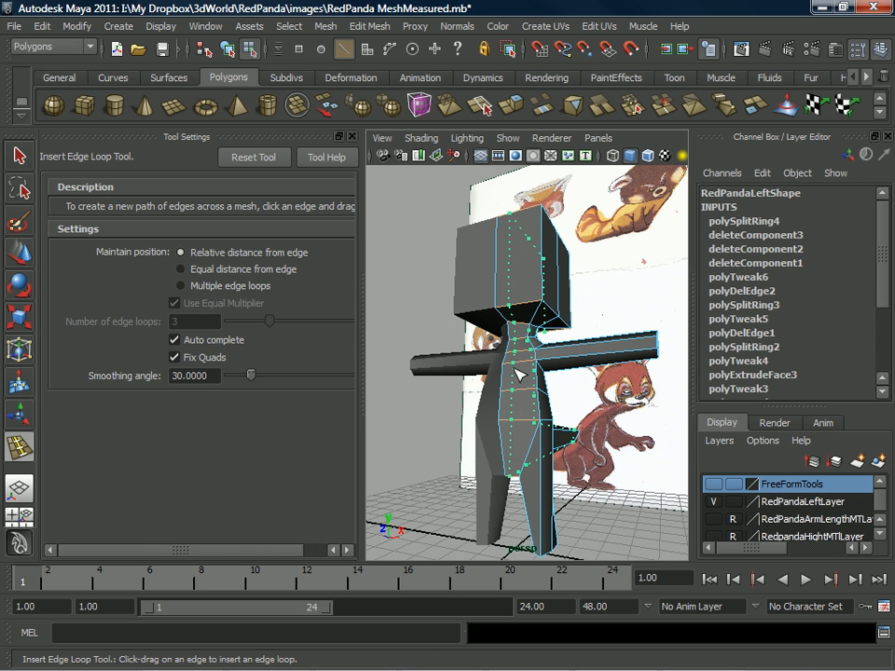
{"action": "left_click_drag", "start_coordinate": [516, 368], "coordinate": [516, 370]}
{"action": "mouse_move", "coordinate": [523, 392]}
{"action": "left_mouse_down", "text": "alt"}
{"action": "mouse_move", "coordinate": [519, 353]}
{"action": "mouse_move", "coordinate": [525, 383]}
{"action": "left_mouse_up", "text": "alt"}
{"action": "scroll", "coordinate": [520, 358], "scroll_direction": "up", "scroll_amount": 5}
Move the vertical loop's edges around the neck and upper chest outward and forward to round the chest.
{"action": "right_click_drag", "start_coordinate": [543, 312], "coordinate": [461, 316]}
{"action": "key", "text": "w"}
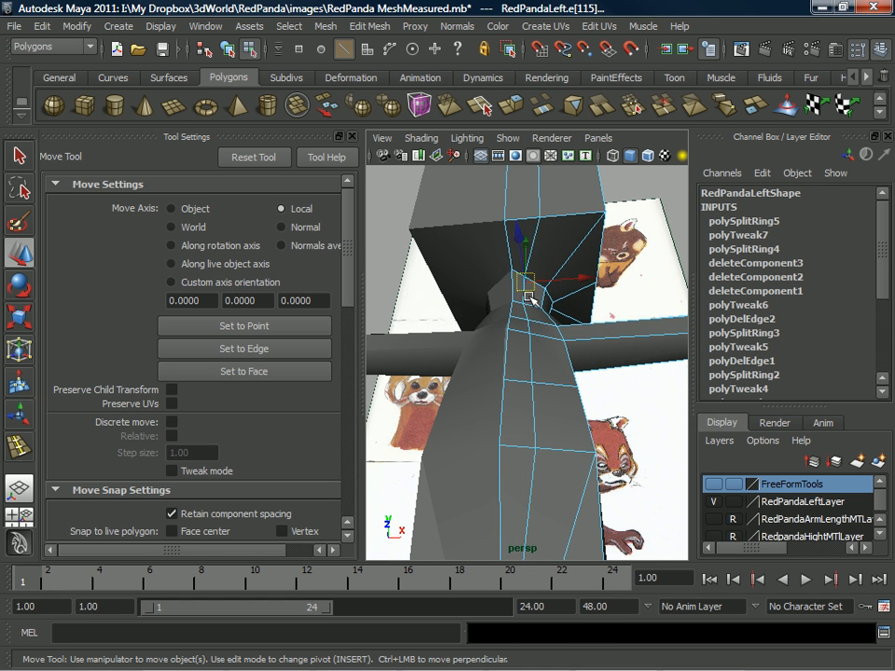
{"action": "left_click_drag", "start_coordinate": [527, 305], "coordinate": [523, 336], "text": "alt"}
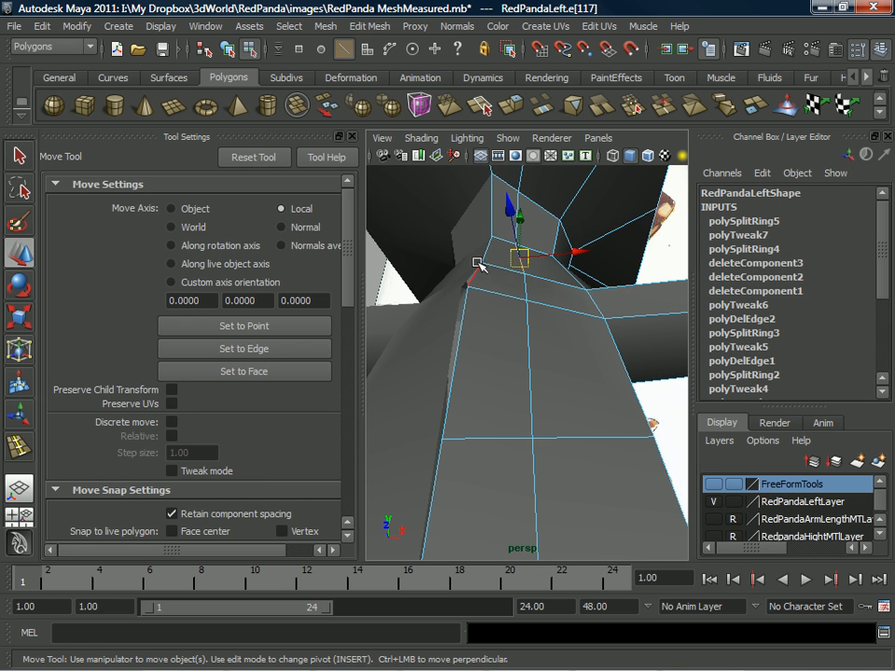
{"action": "left_click_drag", "start_coordinate": [550, 282], "coordinate": [500, 240], "text": "alt"}
{"action": "left_click_drag", "start_coordinate": [474, 201], "coordinate": [477, 203]}
{"action": "left_click", "coordinate": [465, 301]}
{"action": "left_click_drag", "start_coordinate": [477, 297], "coordinate": [436, 429], "text": "alt"}
{"action": "middle_click_drag", "start_coordinate": [438, 434], "coordinate": [427, 377], "text": "alt"}
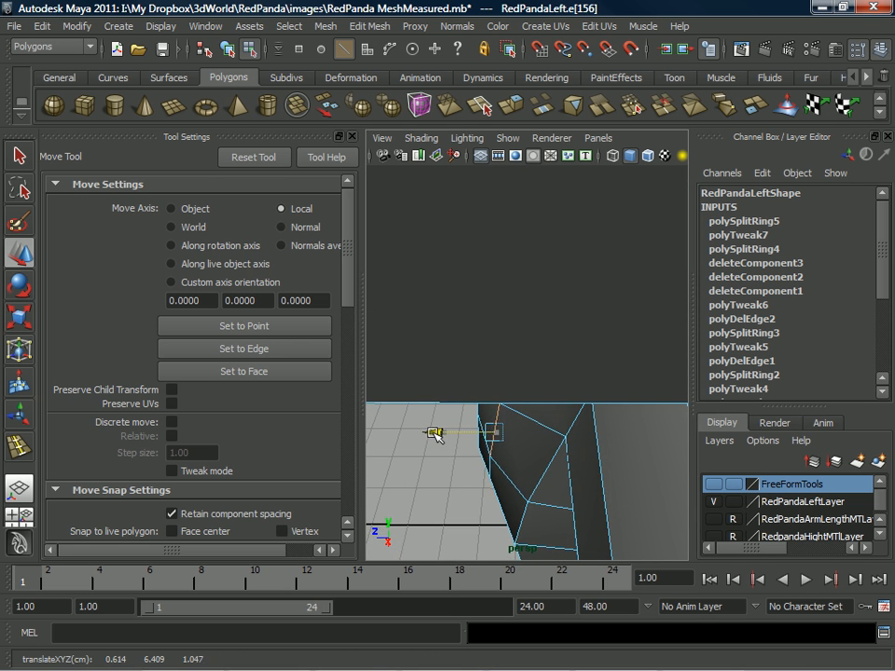
{"action": "left_click_drag", "start_coordinate": [428, 377], "coordinate": [666, 356], "text": "alt"}
{"action": "middle_click_drag", "start_coordinate": [561, 424], "coordinate": [545, 333], "text": "alt"}
{"action": "left_click_drag", "start_coordinate": [545, 334], "coordinate": [604, 300], "text": "alt"}
Move the vertical loop's vertex at hip height outward along X and adjust the vertex above it.
{"action": "right_click", "coordinate": [605, 336]}
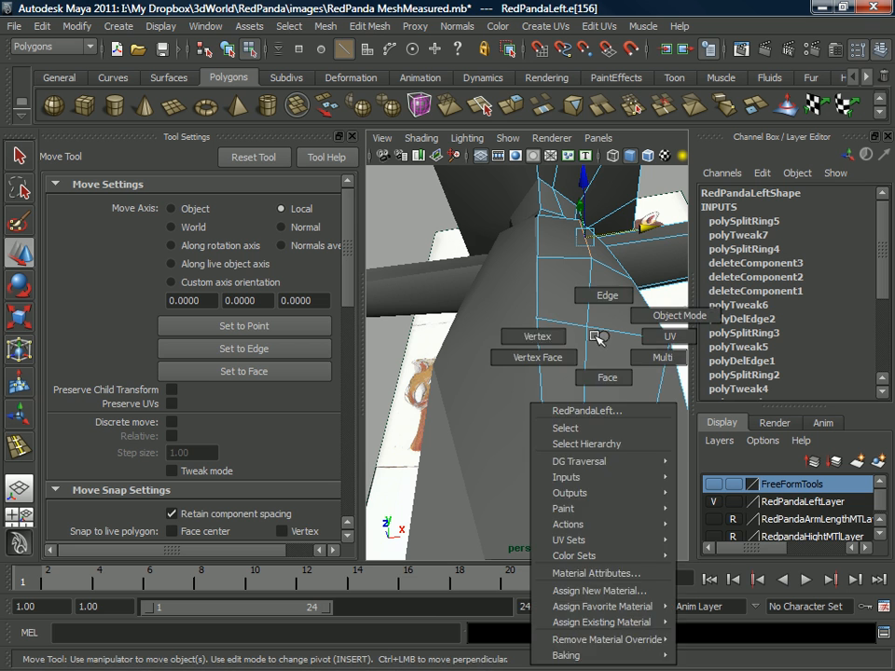
{"action": "right_click_drag", "start_coordinate": [604, 337], "coordinate": [601, 337]}
{"action": "left_click", "coordinate": [589, 330]}
{"action": "left_click_drag", "start_coordinate": [589, 330], "coordinate": [669, 322]}
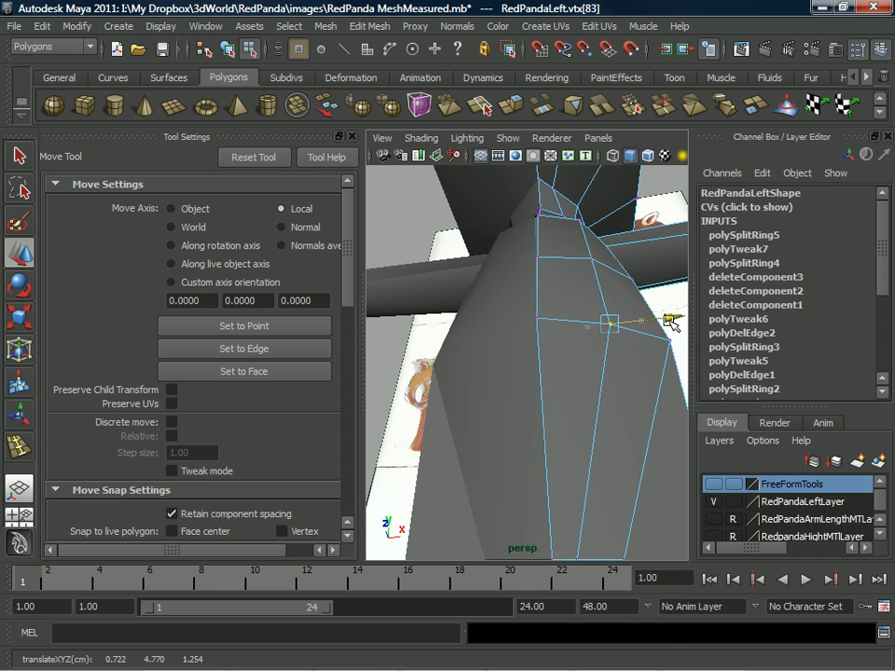
{"action": "left_click_drag", "start_coordinate": [631, 377], "coordinate": [578, 332], "text": "alt"}
{"action": "left_click_drag", "start_coordinate": [600, 223], "coordinate": [461, 330]}
{"action": "left_click_drag", "start_coordinate": [600, 328], "coordinate": [578, 332], "text": "alt"}
Pull the front belly vertices of the middle and lower torso loops forward along Z.
{"action": "middle_click_drag", "start_coordinate": [628, 393], "coordinate": [546, 352], "text": "alt"}
{"action": "scroll", "coordinate": [587, 390], "scroll_direction": "up", "scroll_amount": 5}
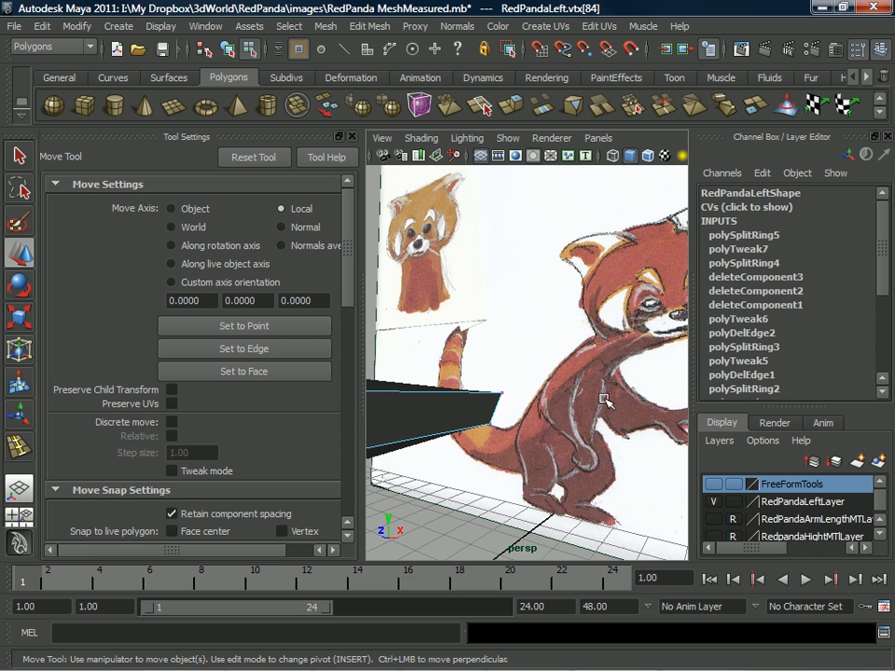
{"action": "right_click_drag", "start_coordinate": [510, 425], "coordinate": [397, 402], "text": "alt"}
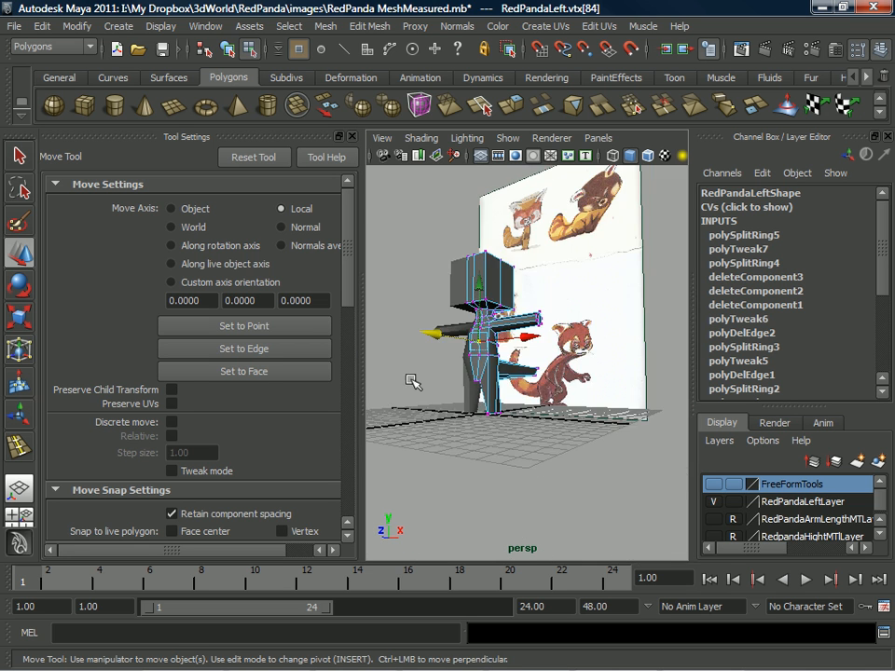
{"action": "left_click_drag", "start_coordinate": [419, 377], "coordinate": [470, 373], "text": "alt"}
{"action": "mouse_move", "coordinate": [470, 374]}
{"action": "right_mouse_down", "text": "alt"}
{"action": "mouse_move", "coordinate": [557, 355]}
{"action": "mouse_move", "coordinate": [508, 383]}
{"action": "mouse_move", "coordinate": [474, 377]}
{"action": "right_mouse_up", "text": "alt"}
{"action": "left_click_drag", "start_coordinate": [503, 376], "coordinate": [485, 374], "text": "alt"}
{"action": "right_click_drag", "start_coordinate": [485, 374], "coordinate": [530, 392], "text": "alt"}
{"action": "left_click_drag", "start_coordinate": [481, 344], "coordinate": [540, 371]}
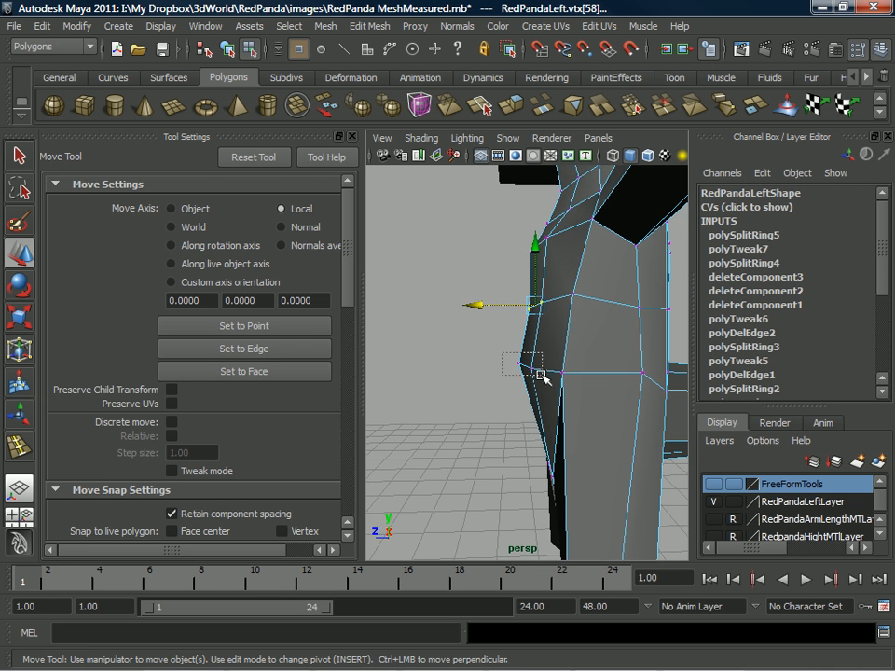
{"action": "left_click_drag", "start_coordinate": [478, 372], "coordinate": [465, 365]}
Move the vertical loop's upper chest vertex at armpit height outward along X.
{"action": "left_click_drag", "start_coordinate": [519, 287], "coordinate": [564, 331], "text": "alt"}
{"action": "middle_click_drag", "start_coordinate": [564, 332], "coordinate": [551, 295], "text": "alt"}
{"action": "left_click_drag", "start_coordinate": [567, 334], "coordinate": [523, 296], "text": "alt"}
{"action": "middle_click_drag", "start_coordinate": [523, 296], "coordinate": [509, 290], "text": "alt"}
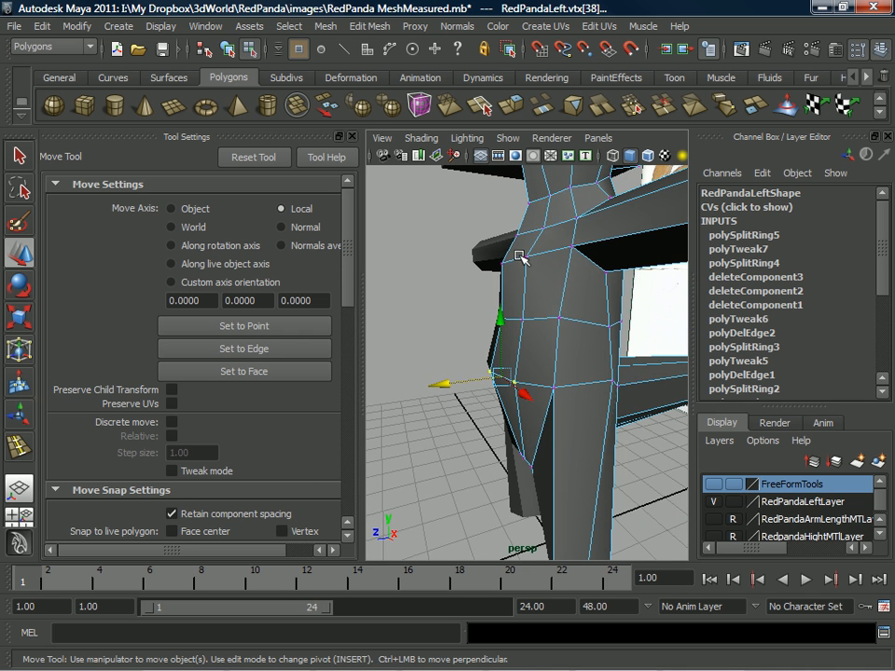
{"action": "left_click_drag", "start_coordinate": [513, 396], "coordinate": [522, 373], "text": "alt"}
{"action": "middle_click_drag", "start_coordinate": [522, 372], "coordinate": [541, 363], "text": "alt"}
{"action": "left_click_drag", "start_coordinate": [542, 363], "coordinate": [533, 233], "text": "alt"}
{"action": "middle_click_drag", "start_coordinate": [534, 233], "coordinate": [532, 229], "text": "alt"}
{"action": "left_click_drag", "start_coordinate": [531, 230], "coordinate": [608, 231], "text": "alt"}
{"action": "left_click", "coordinate": [525, 252]}
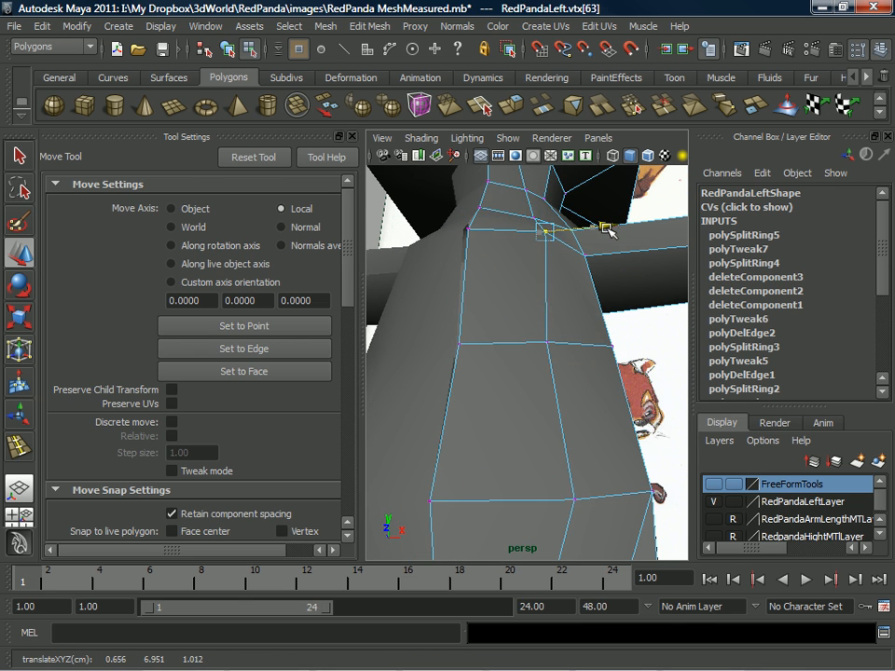
Undo the last change and push the vertical loop's upper chest vertex back along Z.
{"action": "left_click_drag", "start_coordinate": [580, 341], "coordinate": [473, 336], "text": "alt"}
{"action": "middle_click_drag", "start_coordinate": [473, 336], "coordinate": [505, 238], "text": "alt"}
{"action": "left_click_drag", "start_coordinate": [505, 238], "coordinate": [537, 339], "text": "alt"}
{"action": "key", "text": "ctrl+z"}
{"action": "middle_click_drag", "start_coordinate": [537, 339], "coordinate": [497, 351], "text": "alt"}
{"action": "left_click_drag", "start_coordinate": [497, 351], "coordinate": [545, 295], "text": "alt"}
{"action": "left_click_drag", "start_coordinate": [481, 296], "coordinate": [456, 257], "text": "alt"}
{"action": "middle_click_drag", "start_coordinate": [455, 257], "coordinate": [502, 280], "text": "alt"}
{"action": "right_click_drag", "start_coordinate": [501, 280], "coordinate": [525, 302], "text": "alt"}
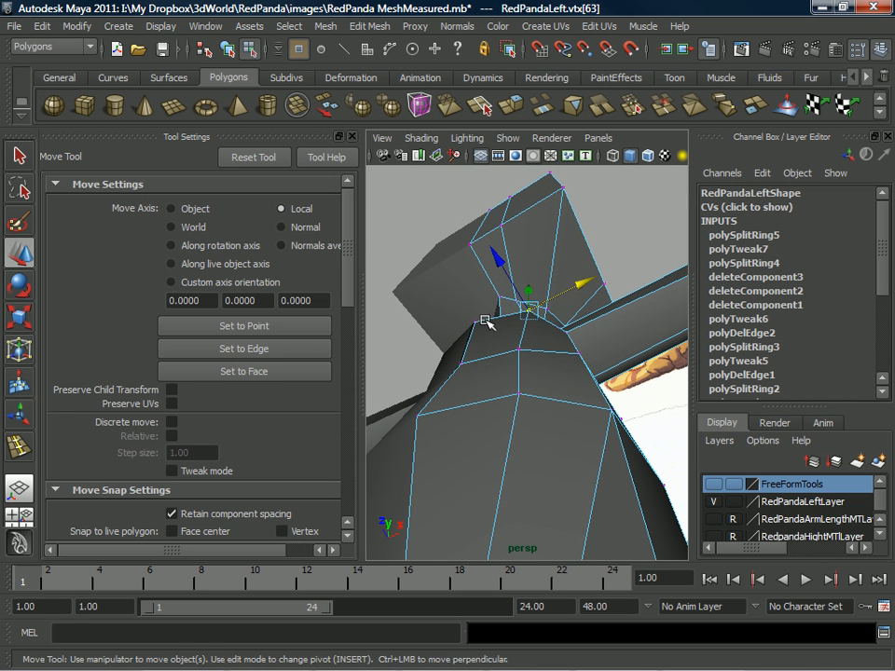
{"action": "left_click_drag", "start_coordinate": [522, 309], "coordinate": [506, 269], "text": "alt"}
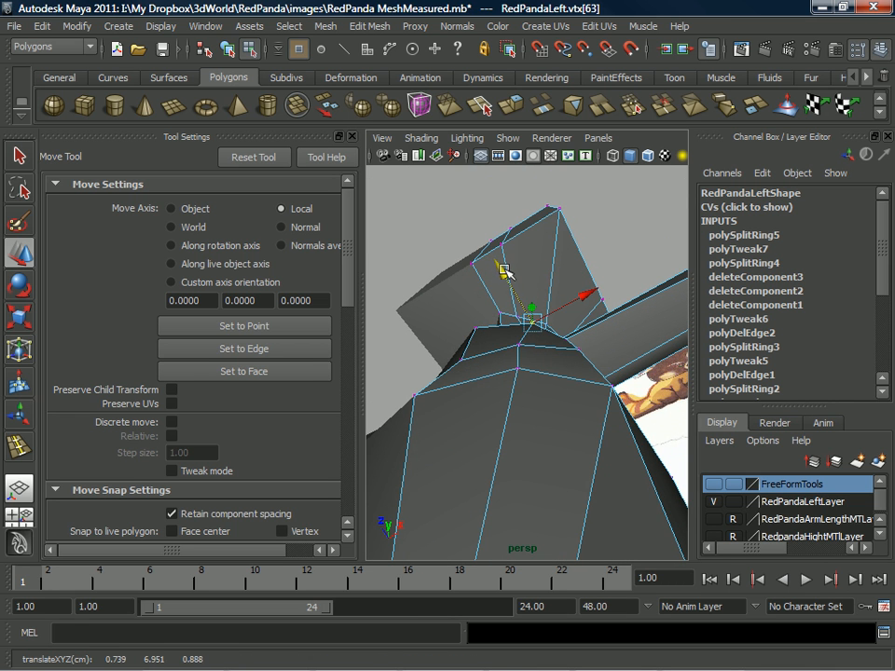
{"action": "mouse_move", "coordinate": [567, 323]}
{"action": "left_mouse_down"}
{"action": "mouse_move", "coordinate": [556, 319]}
{"action": "mouse_move", "coordinate": [577, 340]}
{"action": "left_mouse_up"}
Fine-tune the vertical loop's hip-height vertex along Z and its upper chest vertex along X.
{"action": "left_click", "coordinate": [519, 366]}
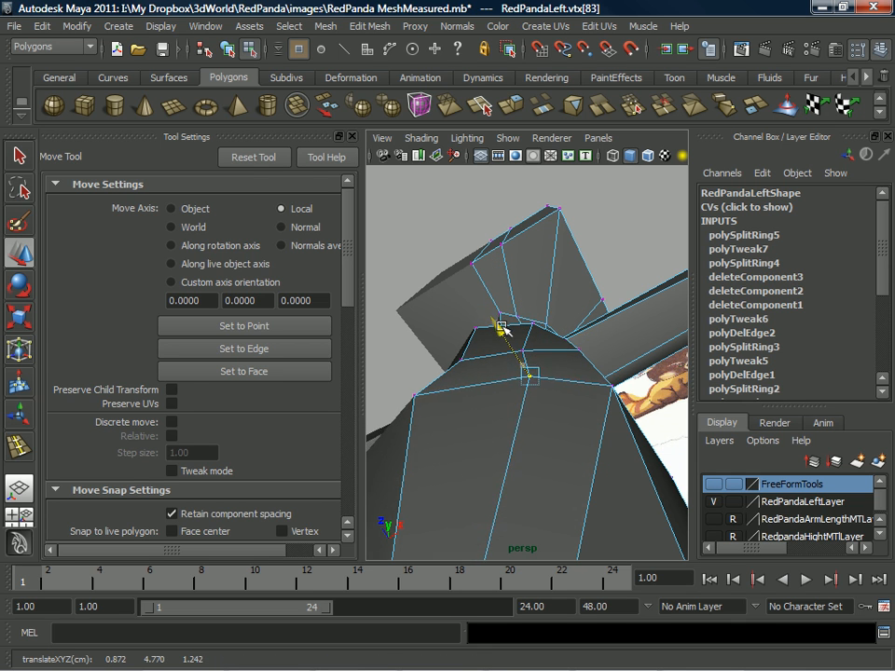
{"action": "left_click_drag", "start_coordinate": [533, 317], "coordinate": [555, 301], "text": "alt"}
{"action": "left_click", "coordinate": [541, 321]}
{"action": "left_click", "coordinate": [593, 306]}
{"action": "left_click_drag", "start_coordinate": [501, 334], "coordinate": [511, 300], "text": "alt"}
{"action": "scroll", "coordinate": [531, 281], "scroll_direction": "down", "scroll_amount": 2}
{"action": "left_click_drag", "start_coordinate": [491, 420], "coordinate": [512, 373], "text": "alt"}
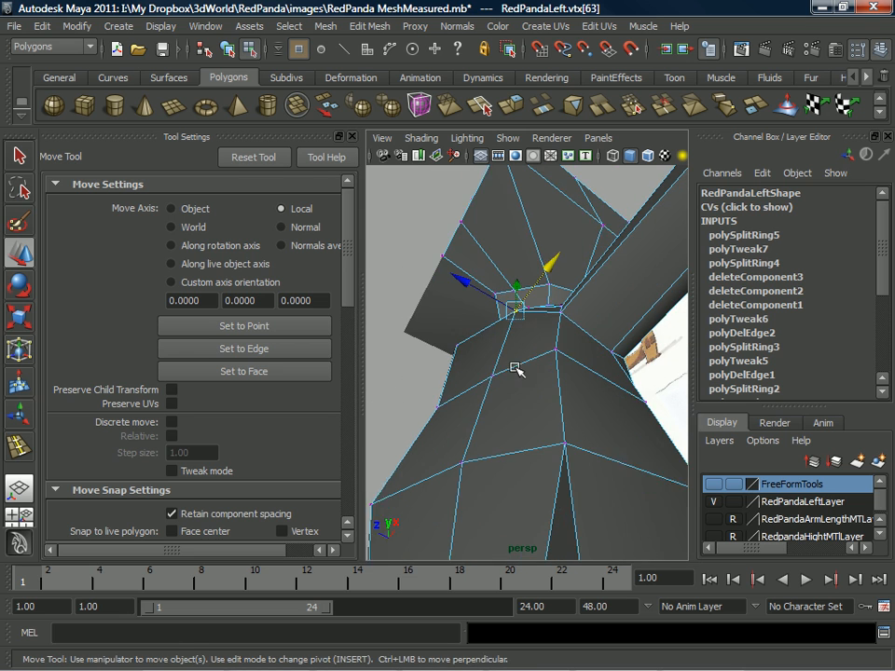
Push the side vertices of the middle and lower torso loops slightly back along Z.
{"action": "left_click_drag", "start_coordinate": [478, 314], "coordinate": [486, 319]}
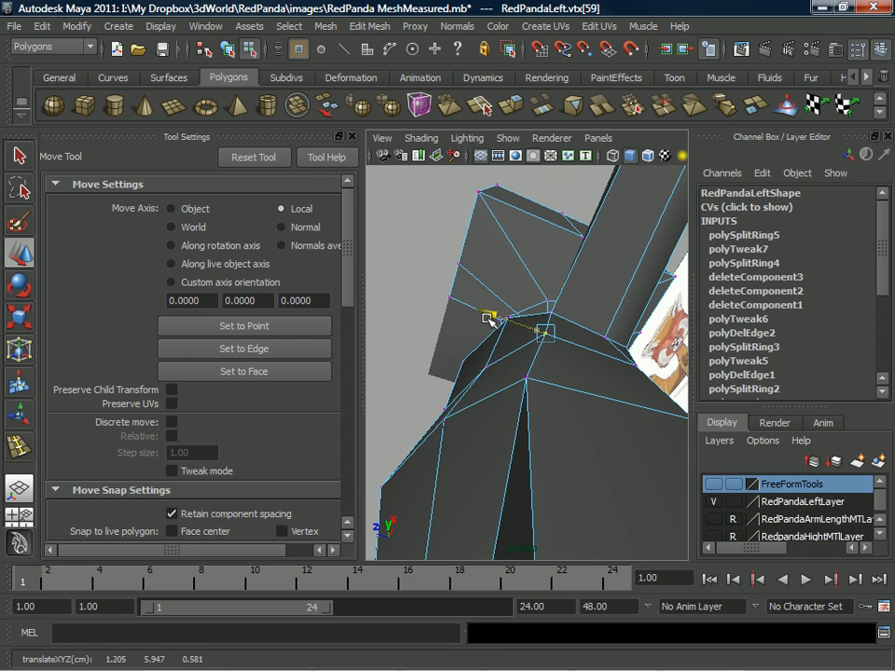
{"action": "left_click_drag", "start_coordinate": [515, 389], "coordinate": [519, 371], "text": "alt"}
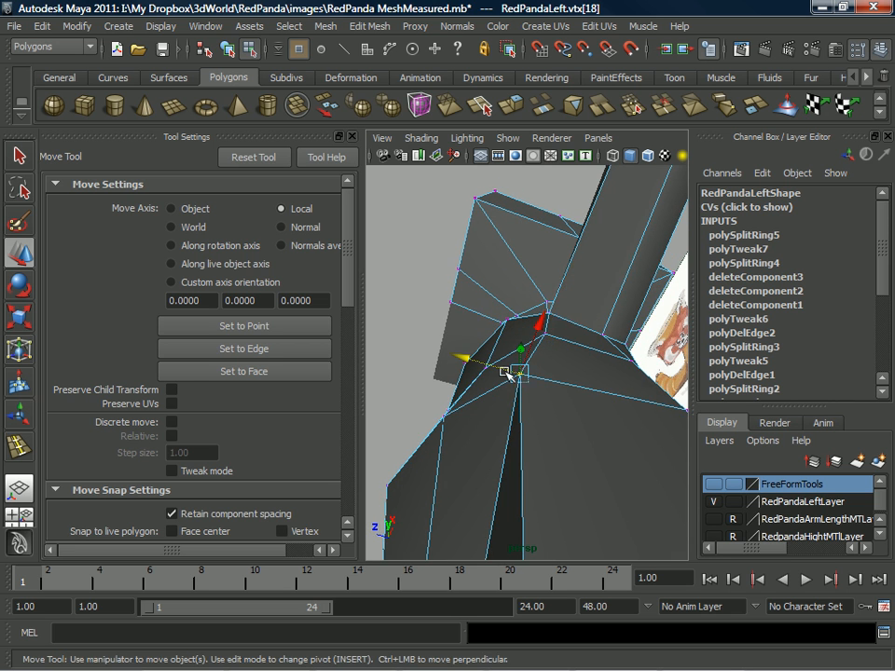
{"action": "left_click_drag", "start_coordinate": [432, 371], "coordinate": [441, 375]}
Examine the shape of the torso, shoulder and arm from several angles.
{"action": "left_click_drag", "start_coordinate": [542, 346], "coordinate": [610, 505], "text": "alt"}
{"action": "left_click_drag", "start_coordinate": [566, 434], "coordinate": [457, 326], "text": "alt"}
{"action": "scroll", "coordinate": [577, 346], "scroll_direction": "down", "scroll_amount": 5}
{"action": "middle_click_drag", "start_coordinate": [457, 326], "coordinate": [519, 337], "text": "alt"}
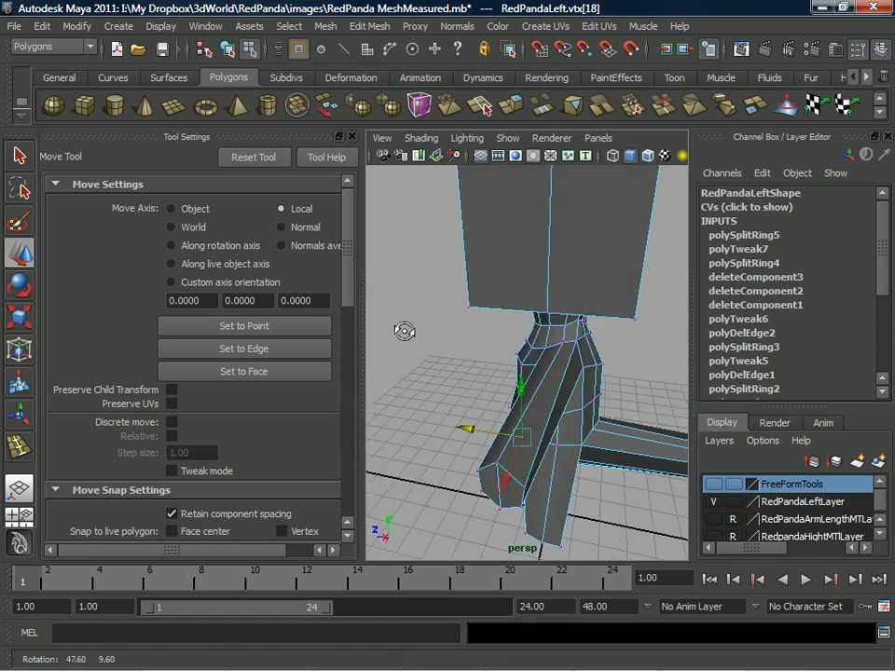
{"action": "scroll", "coordinate": [545, 340], "scroll_direction": "up", "scroll_amount": 5}
{"action": "left_click_drag", "start_coordinate": [468, 324], "coordinate": [486, 354], "text": "alt"}
{"action": "mouse_move", "coordinate": [546, 347]}
{"action": "left_mouse_down", "text": "alt"}
{"action": "mouse_move", "coordinate": [515, 349]}
{"action": "mouse_move", "coordinate": [517, 337]}
{"action": "mouse_move", "coordinate": [649, 335]}
{"action": "mouse_move", "coordinate": [539, 337]}
{"action": "left_mouse_up", "text": "alt"}
{"action": "left_click_drag", "start_coordinate": [578, 303], "coordinate": [482, 364], "text": "alt"}
{"action": "left_click_drag", "start_coordinate": [571, 403], "coordinate": [511, 405], "text": "alt"}
Reposition the middle torso loop's front and side vertices freely to even out the torso's curve.
{"action": "scroll", "coordinate": [545, 401], "scroll_direction": "up", "scroll_amount": 3}
{"action": "scroll", "coordinate": [511, 405], "scroll_direction": "up", "scroll_amount": 5}
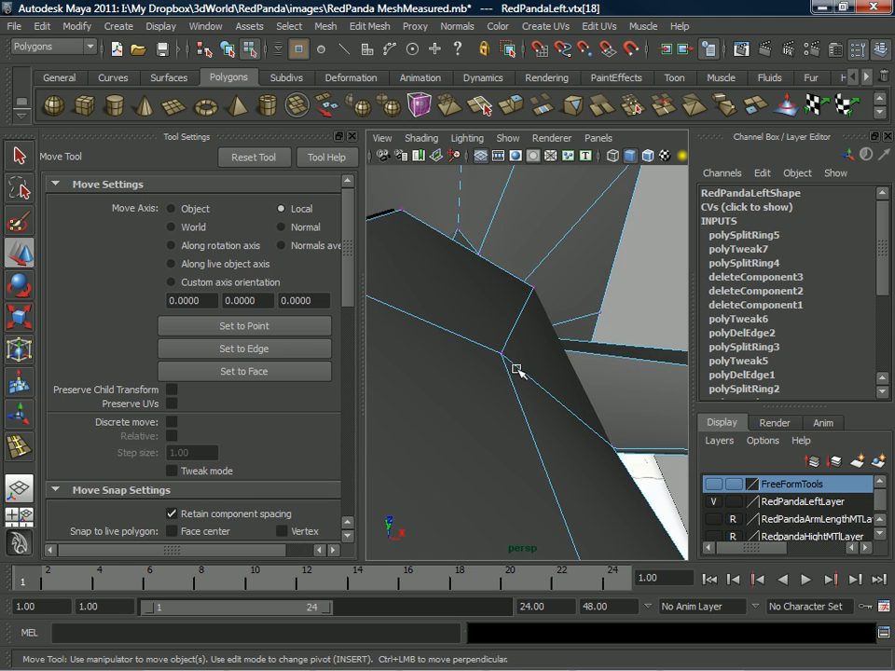
{"action": "left_click_drag", "start_coordinate": [537, 350], "coordinate": [544, 315], "text": "alt"}
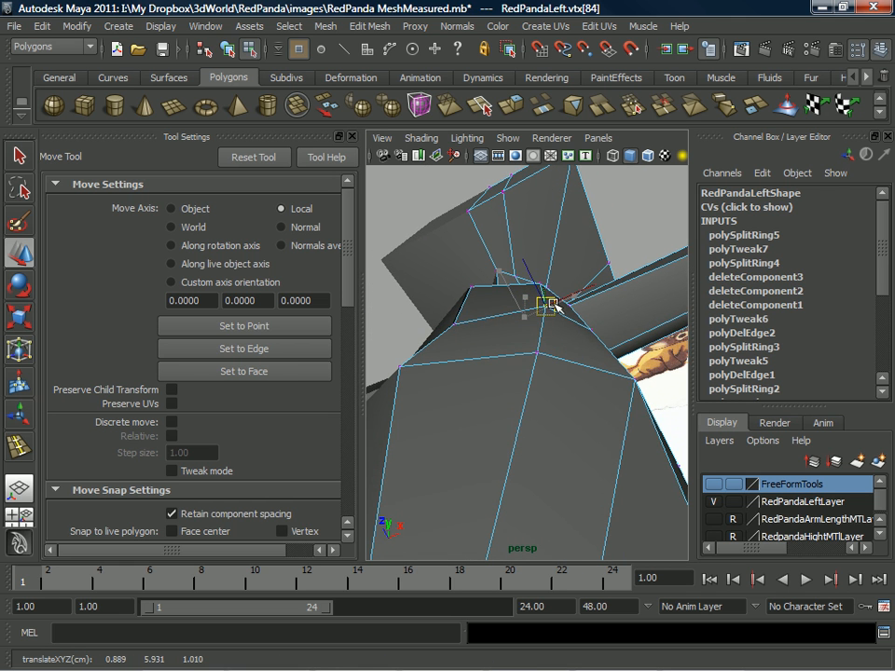
{"action": "left_click_drag", "start_coordinate": [564, 357], "coordinate": [532, 346], "text": "alt"}
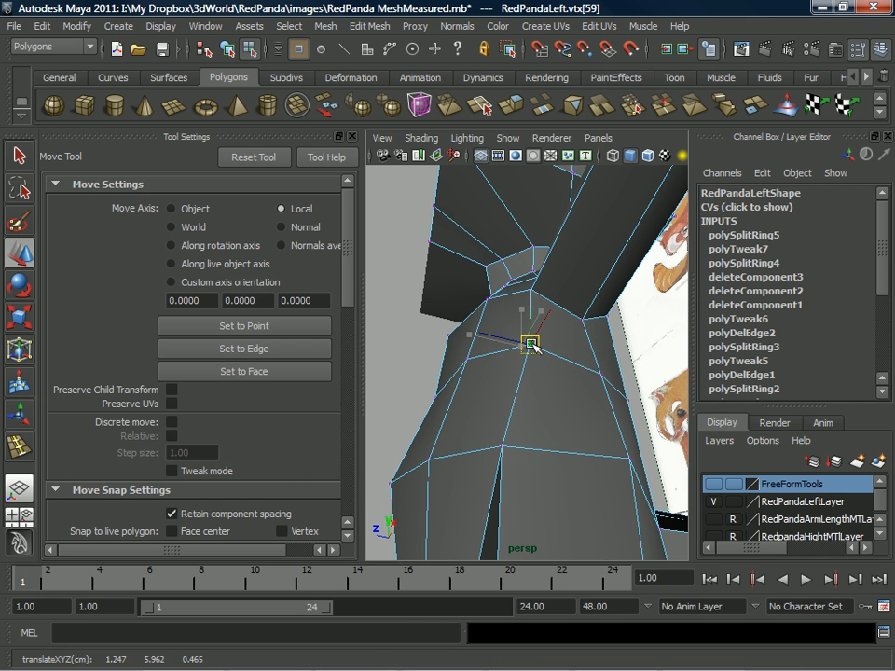
Select the edge where the arm meets the upper torso and adjust it to smooth the shoulder.
{"action": "left_click_drag", "start_coordinate": [526, 437], "coordinate": [711, 332], "text": "alt"}
{"action": "middle_click_drag", "start_coordinate": [590, 318], "coordinate": [554, 333], "text": "alt"}
{"action": "left_click_drag", "start_coordinate": [537, 318], "coordinate": [522, 333], "text": "alt"}
{"action": "right_click_drag", "start_coordinate": [520, 333], "coordinate": [522, 297]}
{"action": "left_click", "coordinate": [512, 334]}
{"action": "left_click_drag", "start_coordinate": [501, 354], "coordinate": [454, 340], "text": "alt"}
{"action": "left_click_drag", "start_coordinate": [535, 344], "coordinate": [636, 303], "text": "alt"}
{"action": "left_click", "coordinate": [545, 322]}
{"action": "left_click_drag", "start_coordinate": [546, 322], "coordinate": [512, 318], "text": "alt"}
{"action": "left_click_drag", "start_coordinate": [507, 315], "coordinate": [561, 328]}
{"action": "right_click_drag", "start_coordinate": [579, 315], "coordinate": [545, 318]}
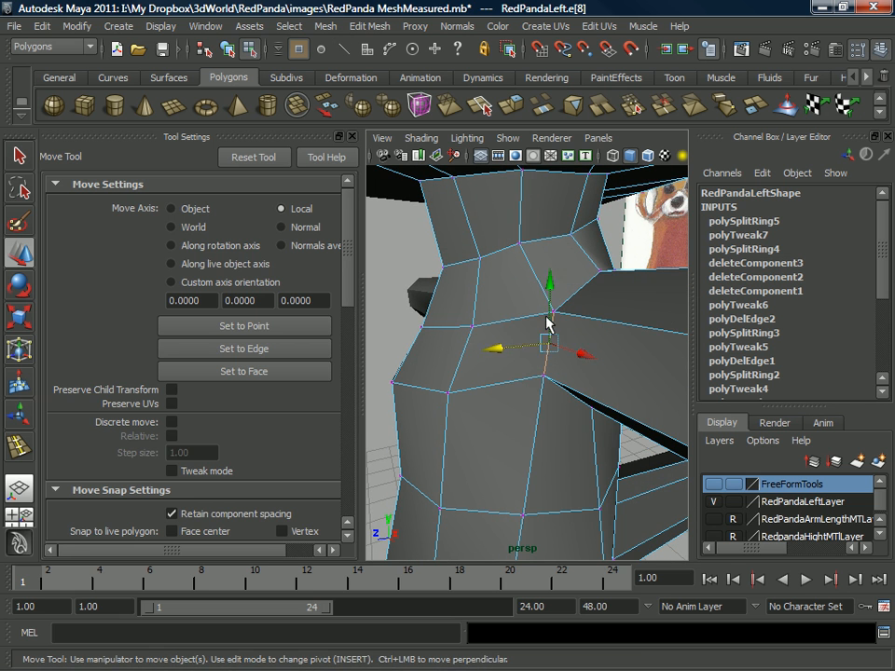
Reposition the shoulder vertex above the arm and the front vertex at the base of the neck freely.
{"action": "key", "text": "q"}
{"action": "left_click", "coordinate": [553, 313]}
{"action": "key", "text": "w"}
{"action": "mouse_move", "coordinate": [554, 314]}
{"action": "left_mouse_down", "text": "alt"}
{"action": "mouse_move", "coordinate": [565, 321]}
{"action": "mouse_move", "coordinate": [556, 306]}
{"action": "left_mouse_up", "text": "alt"}
{"action": "middle_click_drag", "start_coordinate": [552, 305], "coordinate": [529, 350], "text": "alt"}
{"action": "left_click_drag", "start_coordinate": [548, 319], "coordinate": [568, 315], "text": "alt"}
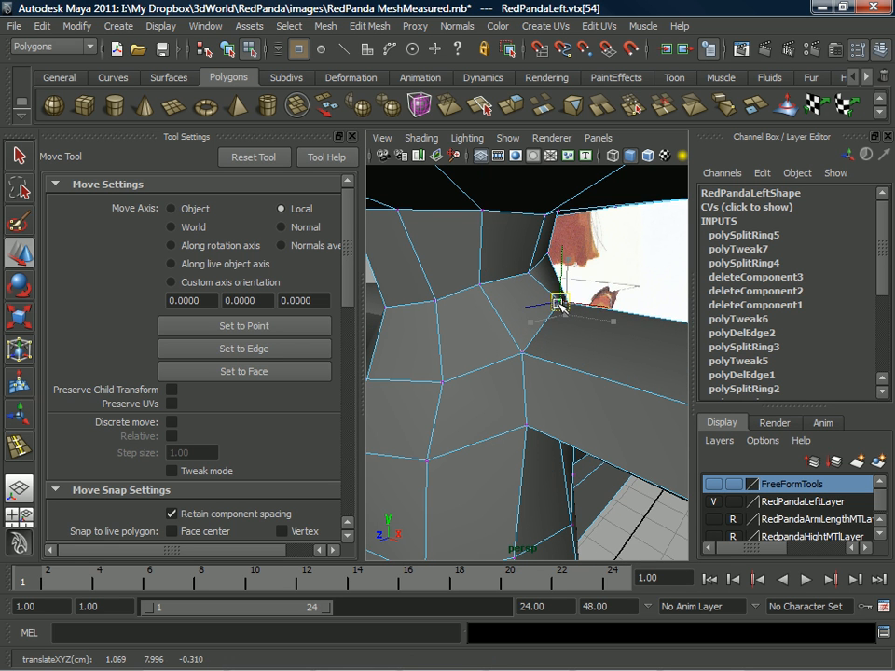
{"action": "left_click_drag", "start_coordinate": [501, 292], "coordinate": [484, 289], "text": "alt"}
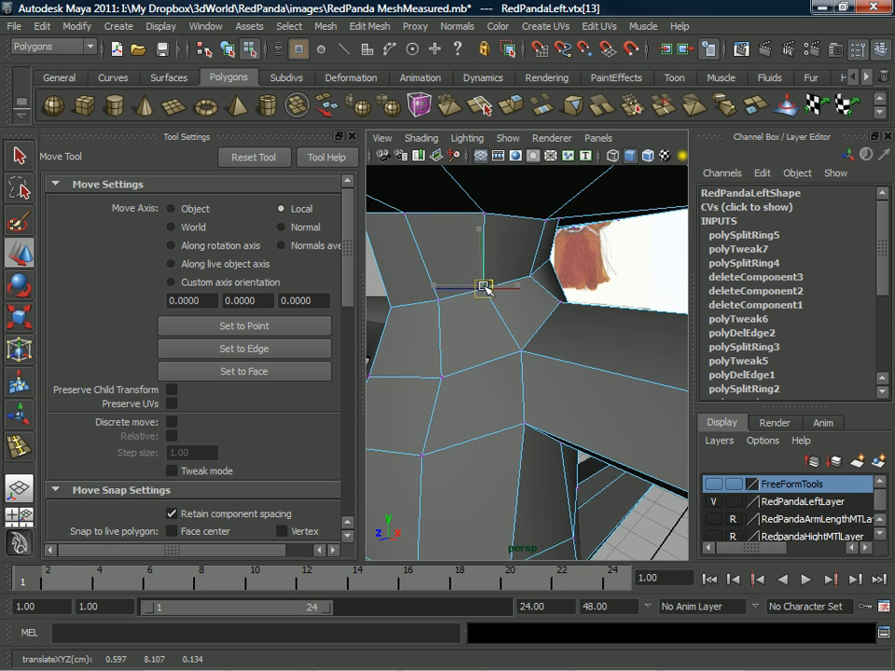
Examine the neck, shoulder and chest of the mesh from several angles.
{"action": "middle_click_drag", "start_coordinate": [499, 322], "coordinate": [517, 355], "text": "alt"}
{"action": "right_click_drag", "start_coordinate": [517, 355], "coordinate": [498, 325], "text": "alt"}
{"action": "left_click_drag", "start_coordinate": [497, 325], "coordinate": [549, 346], "text": "alt"}
{"action": "right_click_drag", "start_coordinate": [549, 346], "coordinate": [510, 333], "text": "alt"}
{"action": "mouse_move", "coordinate": [510, 333]}
{"action": "left_mouse_down", "text": "alt"}
{"action": "mouse_move", "coordinate": [512, 347]}
{"action": "mouse_move", "coordinate": [491, 350]}
{"action": "mouse_move", "coordinate": [527, 331]}
{"action": "mouse_move", "coordinate": [503, 335]}
{"action": "left_mouse_up", "text": "alt"}
{"action": "left_click_drag", "start_coordinate": [522, 452], "coordinate": [478, 357], "text": "alt"}
{"action": "left_click_drag", "start_coordinate": [497, 399], "coordinate": [479, 368], "text": "alt"}
{"action": "left_click_drag", "start_coordinate": [557, 404], "coordinate": [622, 399], "text": "alt"}
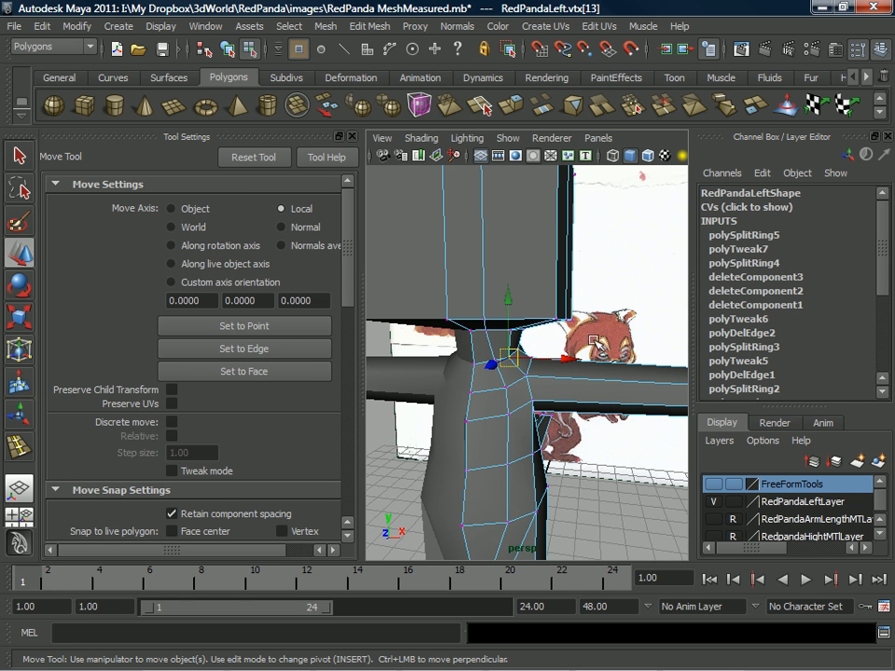
{"action": "scroll", "coordinate": [616, 365], "scroll_direction": "down", "scroll_amount": 10}
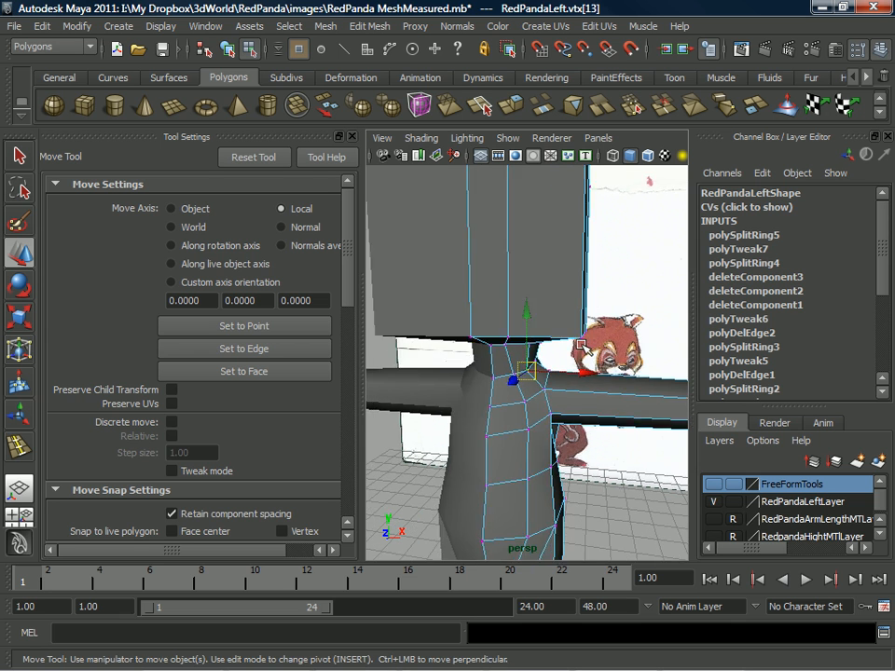
{"action": "mouse_move", "coordinate": [591, 377]}
{"action": "left_mouse_down", "text": "alt"}
{"action": "mouse_move", "coordinate": [533, 318]}
{"action": "mouse_move", "coordinate": [525, 360]}
{"action": "mouse_move", "coordinate": [563, 320]}
{"action": "mouse_move", "coordinate": [630, 369]}
{"action": "mouse_move", "coordinate": [611, 339]}
{"action": "mouse_move", "coordinate": [463, 355]}
{"action": "mouse_move", "coordinate": [518, 298]}
{"action": "mouse_move", "coordinate": [515, 354]}
{"action": "mouse_move", "coordinate": [502, 359]}
{"action": "mouse_move", "coordinate": [553, 364]}
{"action": "mouse_move", "coordinate": [542, 359]}
{"action": "mouse_move", "coordinate": [551, 337]}
{"action": "left_mouse_up", "text": "alt"}
{"action": "scroll", "coordinate": [525, 360], "scroll_direction": "up", "scroll_amount": 8}
{"action": "left_click", "coordinate": [559, 337]}
{"action": "scroll", "coordinate": [546, 316], "scroll_direction": "up", "scroll_amount": 6}
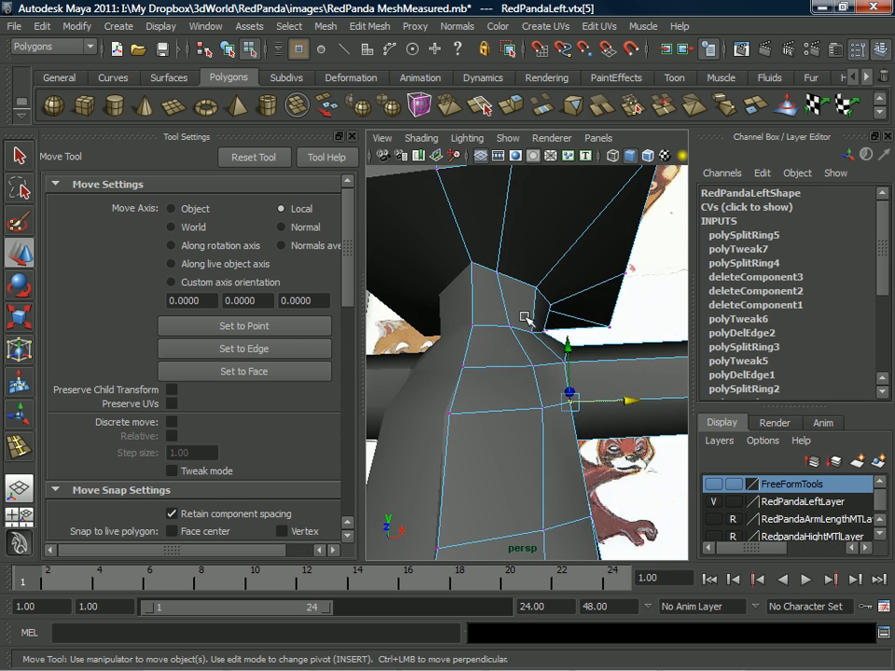
{"action": "left_click_drag", "start_coordinate": [523, 269], "coordinate": [538, 377]}
Switch to multi-component selection with tweak mode on, and nudge the back shoulder vertex and the edge above it.
{"action": "right_click_drag", "start_coordinate": [535, 337], "coordinate": [578, 354]}
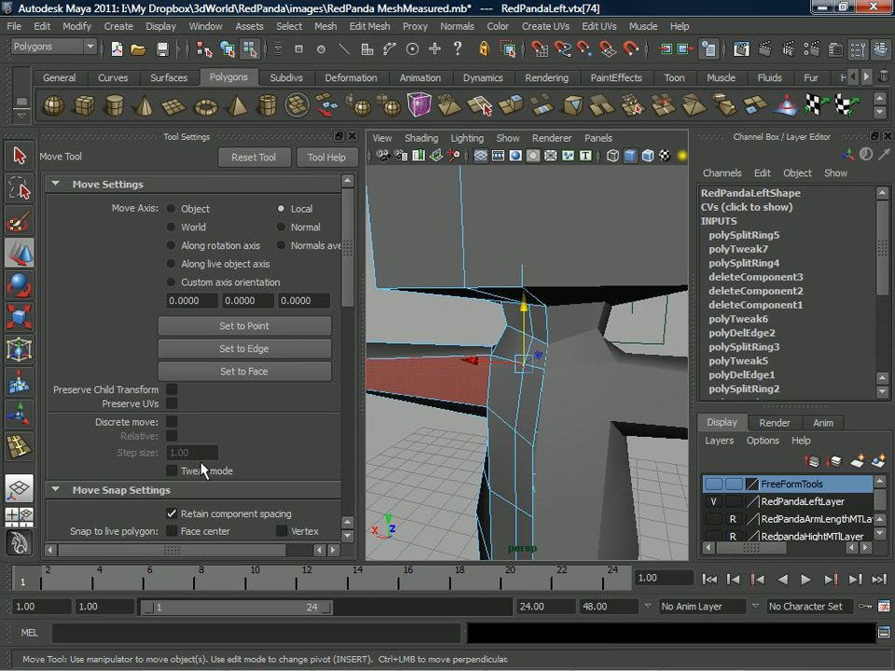
{"action": "left_click_drag", "start_coordinate": [536, 393], "coordinate": [571, 374], "text": "alt"}
{"action": "scroll", "coordinate": [564, 370], "scroll_direction": "up", "scroll_amount": 4}
{"action": "mouse_move", "coordinate": [526, 337]}
{"action": "left_mouse_down"}
{"action": "mouse_move", "coordinate": [509, 336]}
{"action": "mouse_move", "coordinate": [522, 337]}
{"action": "left_mouse_up"}
{"action": "left_click", "coordinate": [525, 336]}
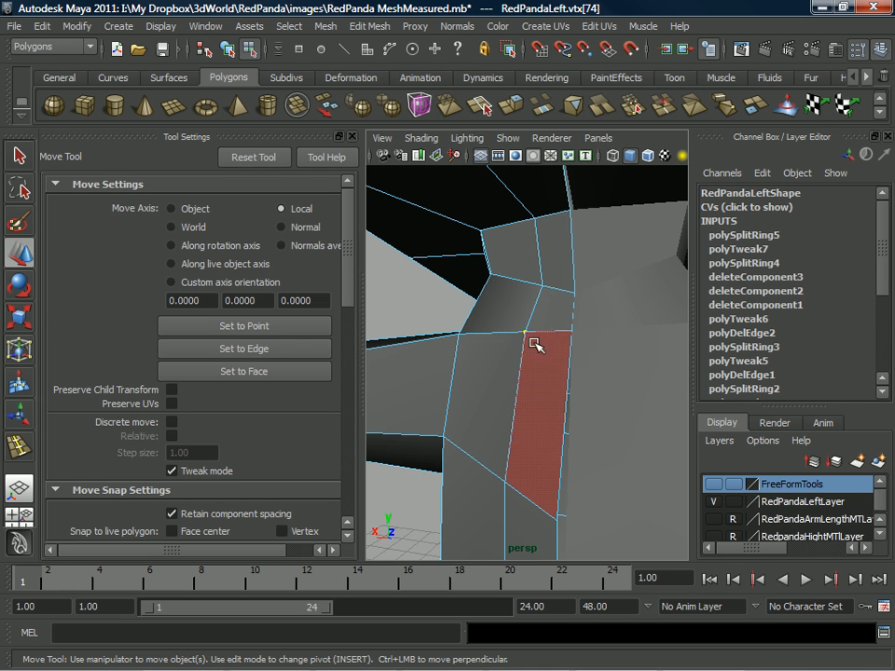
{"action": "mouse_move", "coordinate": [535, 303]}
{"action": "left_mouse_down"}
{"action": "mouse_move", "coordinate": [506, 304]}
{"action": "mouse_move", "coordinate": [543, 297]}
{"action": "mouse_move", "coordinate": [538, 306]}
{"action": "left_mouse_up"}
Review the Move tool's soft selection and reflection settings and set its move axis to World.
{"action": "left_click_drag", "start_coordinate": [346, 314], "coordinate": [342, 468]}
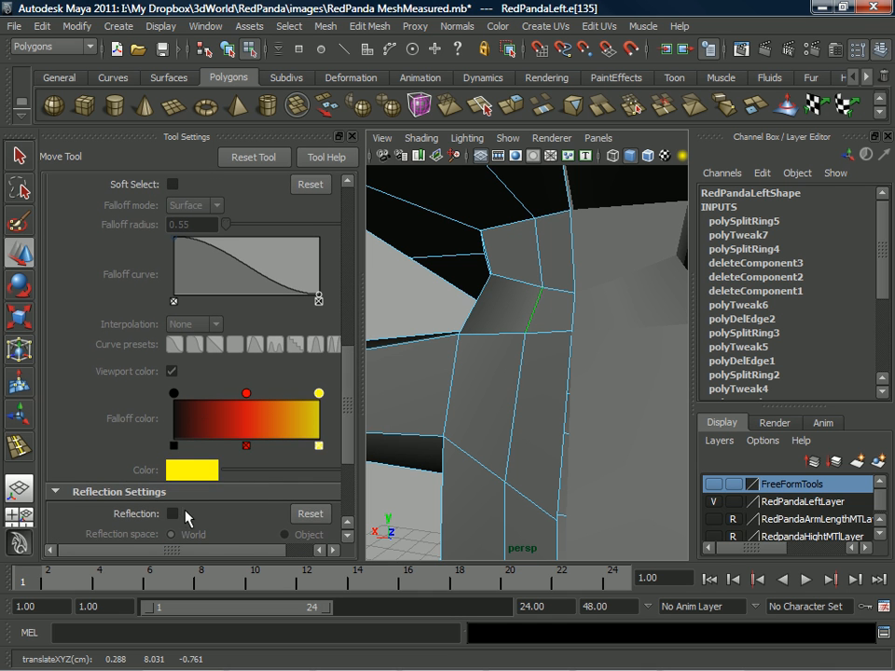
{"action": "scroll", "coordinate": [352, 439], "scroll_direction": "down", "scroll_amount": 2}
{"action": "left_click_drag", "start_coordinate": [391, 401], "coordinate": [598, 328], "text": "alt"}
{"action": "middle_click_drag", "start_coordinate": [565, 325], "coordinate": [545, 369], "text": "alt"}
{"action": "left_click_drag", "start_coordinate": [349, 405], "coordinate": [274, 173]}
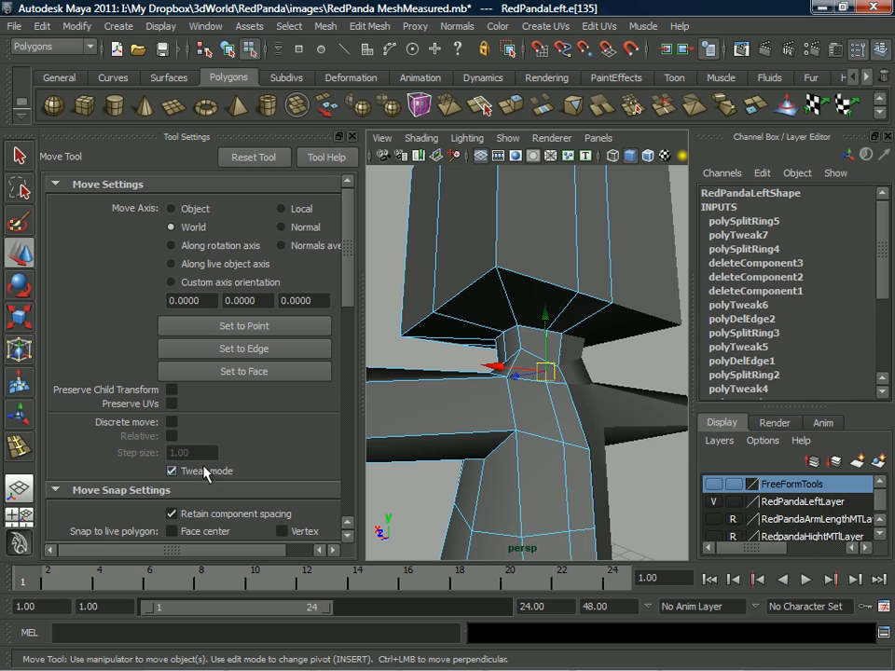
Tweak the upper-back vertices beside and below the shoulder in multi-component mode to round the back.
{"action": "right_click_drag", "start_coordinate": [549, 337], "coordinate": [584, 362]}
{"action": "scroll", "coordinate": [539, 405], "scroll_direction": "up", "scroll_amount": 2}
{"action": "mouse_move", "coordinate": [516, 380]}
{"action": "left_mouse_down", "text": "alt"}
{"action": "mouse_move", "coordinate": [539, 405]}
{"action": "mouse_move", "coordinate": [522, 394]}
{"action": "mouse_move", "coordinate": [533, 362]}
{"action": "mouse_move", "coordinate": [538, 378]}
{"action": "mouse_move", "coordinate": [516, 361]}
{"action": "mouse_move", "coordinate": [569, 378]}
{"action": "mouse_move", "coordinate": [541, 342]}
{"action": "mouse_move", "coordinate": [594, 384]}
{"action": "mouse_move", "coordinate": [594, 409]}
{"action": "mouse_move", "coordinate": [545, 333]}
{"action": "mouse_move", "coordinate": [544, 404]}
{"action": "mouse_move", "coordinate": [510, 358]}
{"action": "left_mouse_up", "text": "alt"}
{"action": "left_click_drag", "start_coordinate": [533, 460], "coordinate": [507, 445], "text": "alt"}
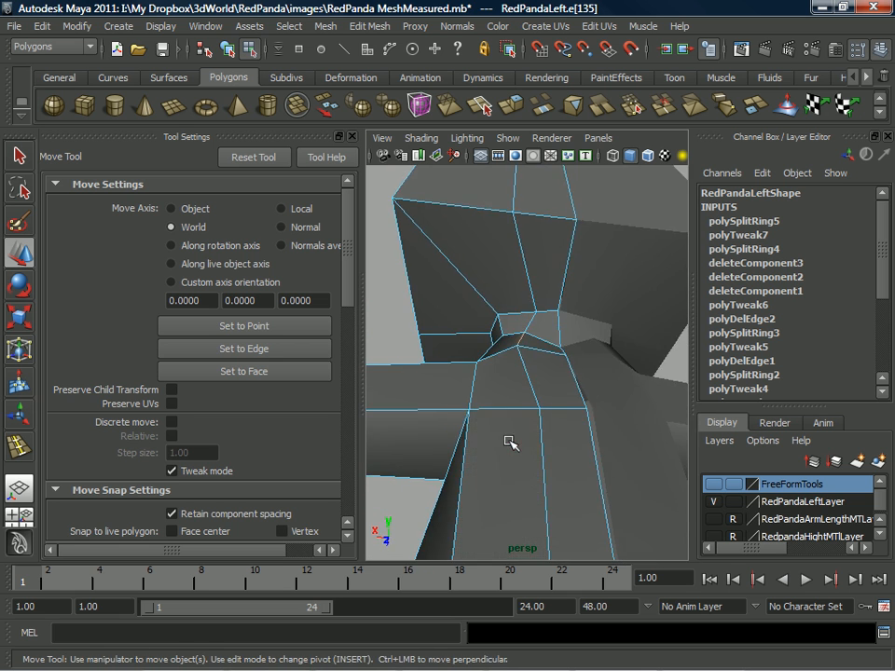
{"action": "left_click_drag", "start_coordinate": [541, 407], "coordinate": [511, 407]}
{"action": "left_click_drag", "start_coordinate": [555, 452], "coordinate": [585, 393], "text": "alt"}
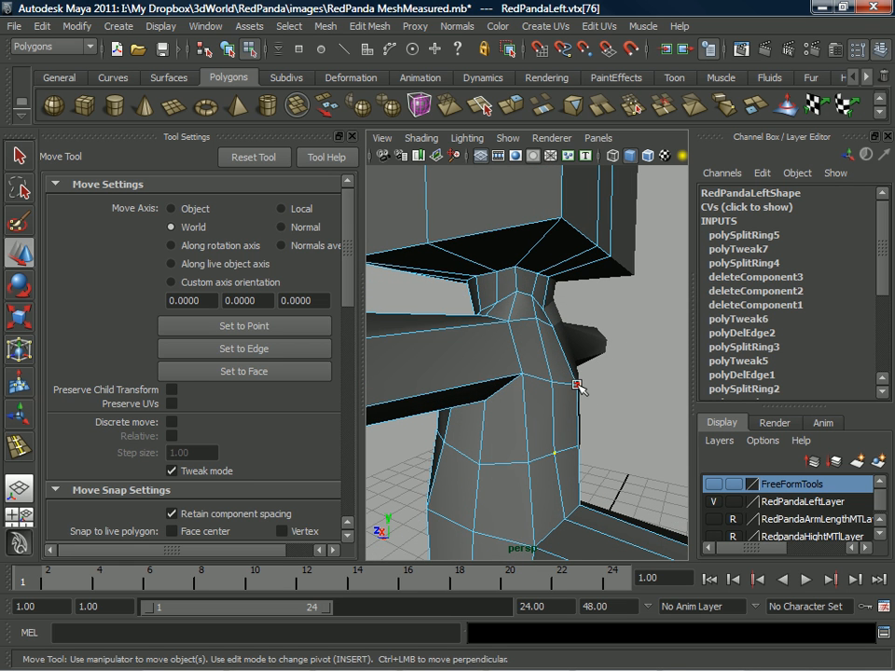
Undo the tweak of the upper back's center-line vertex and turn off tweak mode.
{"action": "left_click", "coordinate": [577, 383]}
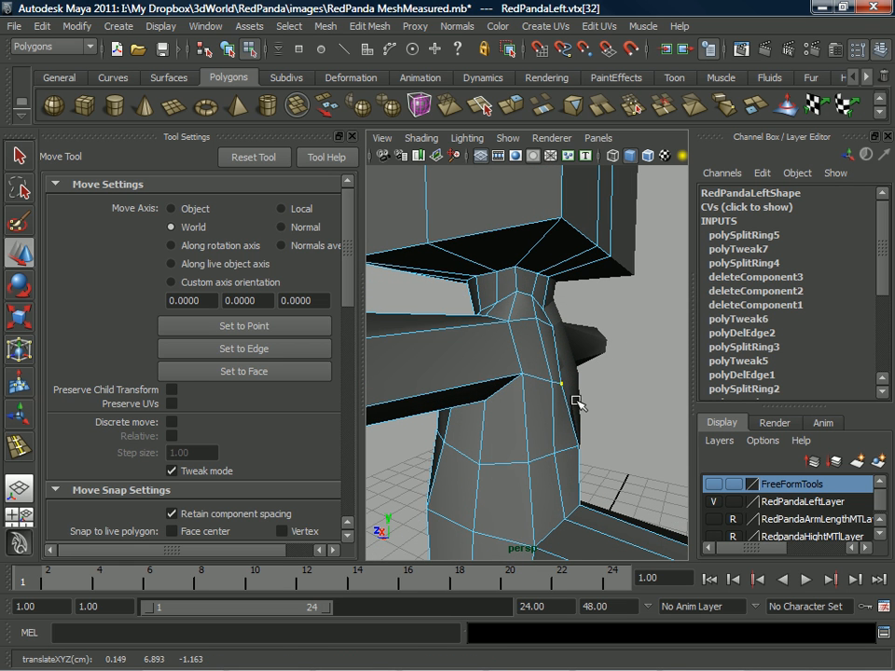
{"action": "key", "text": "ctrl+z"}
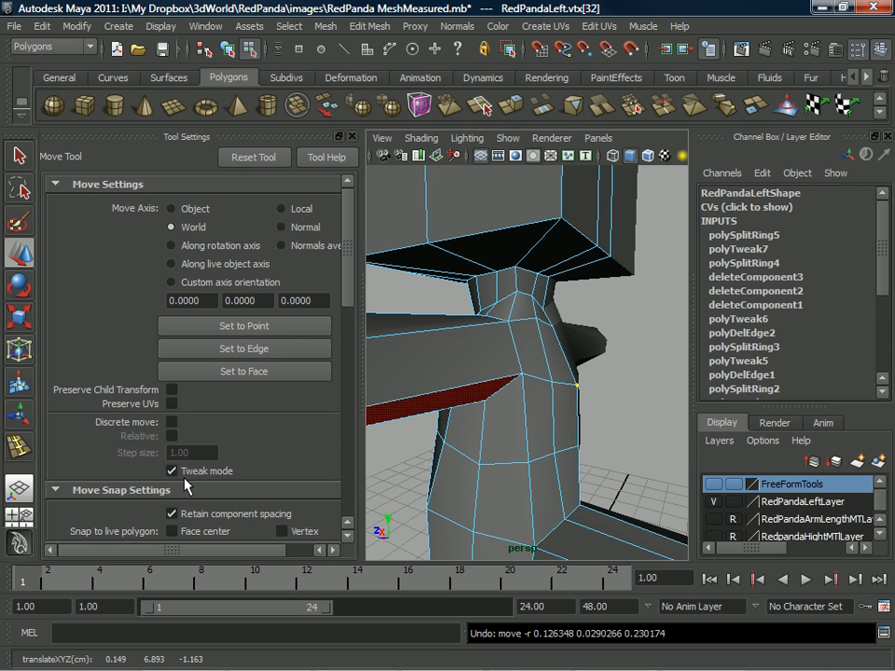
{"action": "left_click", "coordinate": [181, 471]}
Move the upper-back vertices and the vertex at the tail root along single world axes.
{"action": "left_click_drag", "start_coordinate": [556, 379], "coordinate": [581, 433], "text": "alt"}
{"action": "left_click", "coordinate": [583, 445]}
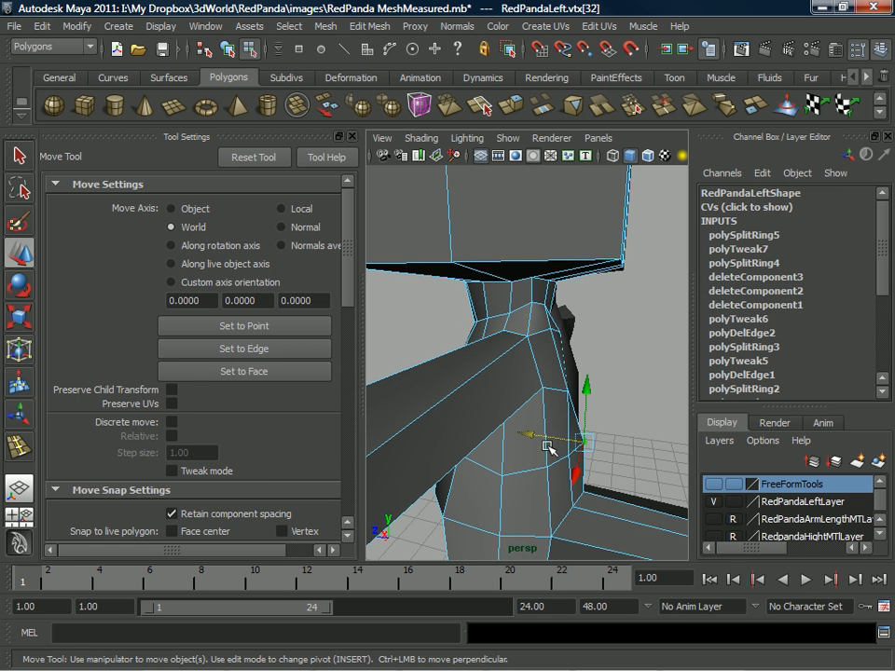
{"action": "left_click_drag", "start_coordinate": [520, 435], "coordinate": [422, 396], "text": "alt"}
{"action": "left_click", "coordinate": [507, 389]}
{"action": "left_click_drag", "start_coordinate": [482, 333], "coordinate": [484, 331]}
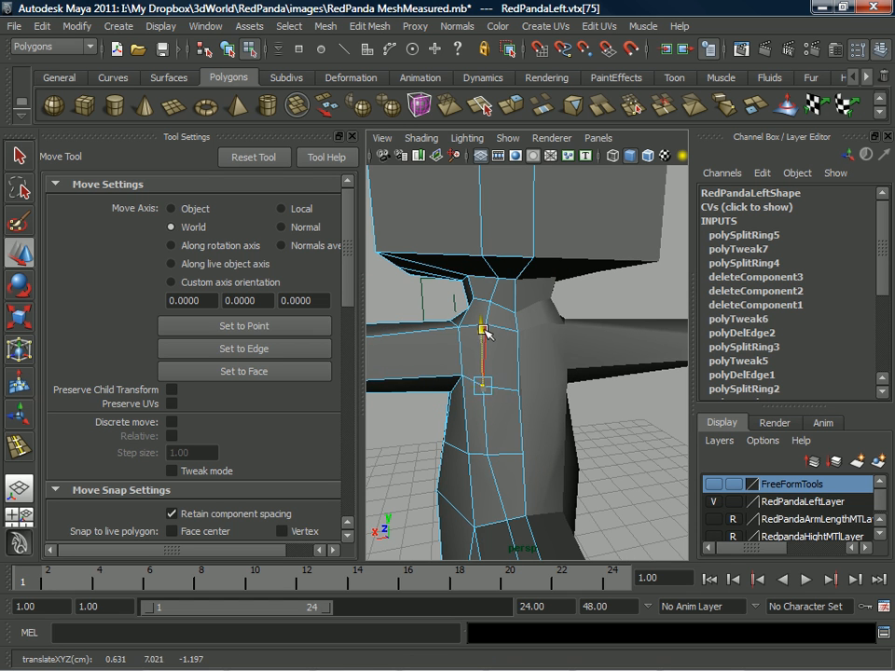
{"action": "left_click_drag", "start_coordinate": [488, 392], "coordinate": [529, 339], "text": "alt"}
{"action": "left_click", "coordinate": [500, 377]}
{"action": "left_click", "coordinate": [583, 384]}
{"action": "left_click_drag", "start_coordinate": [519, 388], "coordinate": [463, 411], "text": "alt"}
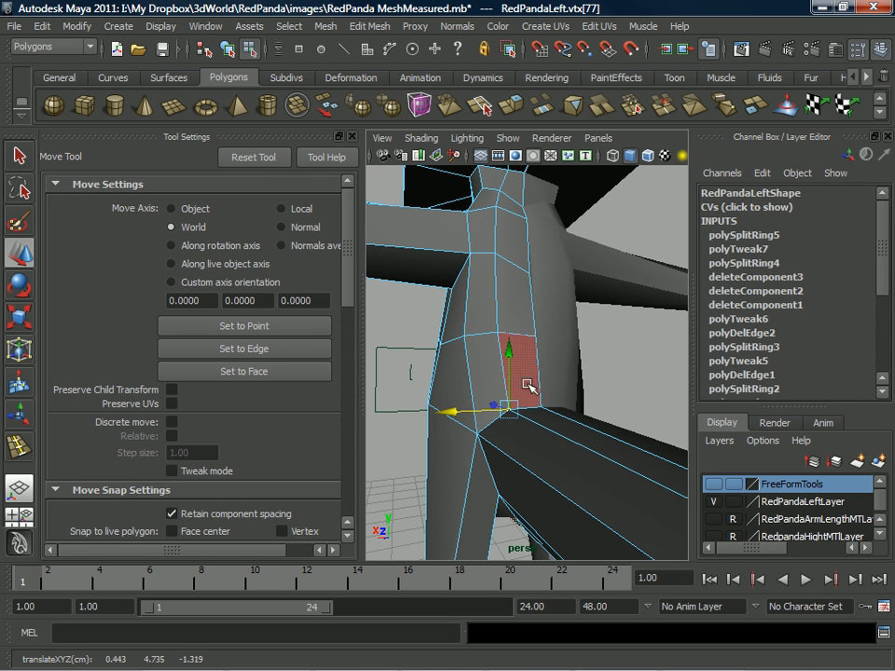
Move the tail tip's outer side vertex along Y and X.
{"action": "left_click_drag", "start_coordinate": [543, 360], "coordinate": [554, 334], "text": "alt"}
{"action": "left_click_drag", "start_coordinate": [556, 357], "coordinate": [462, 360], "text": "alt"}
{"action": "middle_click_drag", "start_coordinate": [556, 359], "coordinate": [399, 367], "text": "alt"}
{"action": "right_click_drag", "start_coordinate": [448, 342], "coordinate": [486, 406], "text": "alt"}
{"action": "left_click_drag", "start_coordinate": [514, 406], "coordinate": [455, 325], "text": "alt"}
{"action": "left_click_drag", "start_coordinate": [455, 325], "coordinate": [490, 379], "text": "alt"}
{"action": "right_click_drag", "start_coordinate": [490, 379], "coordinate": [483, 406], "text": "alt"}
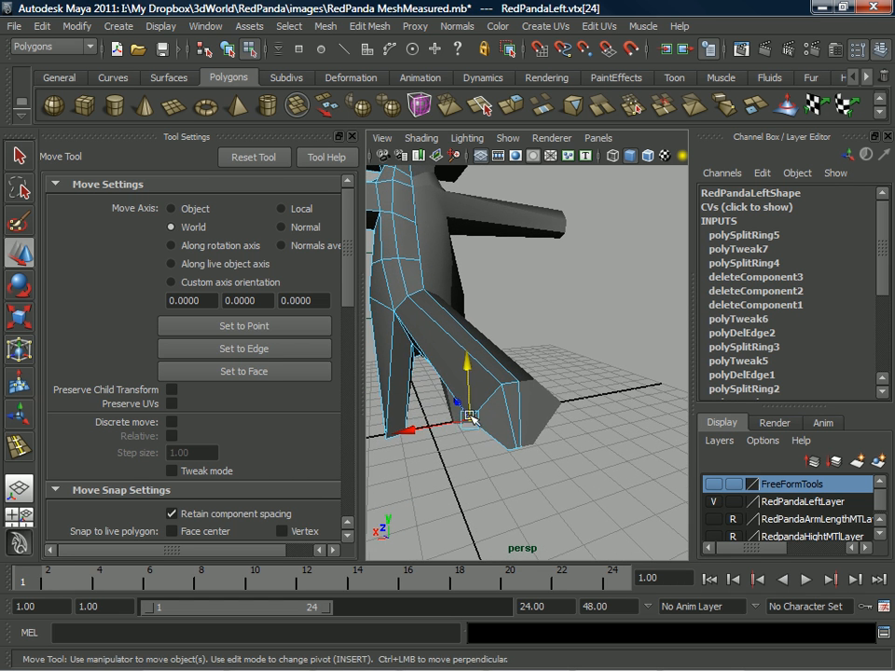
{"action": "left_click_drag", "start_coordinate": [417, 432], "coordinate": [421, 430]}
{"action": "middle_click_drag", "start_coordinate": [421, 430], "coordinate": [471, 433], "text": "alt"}
{"action": "left_click_drag", "start_coordinate": [472, 432], "coordinate": [591, 373], "text": "alt"}
{"action": "left_click_drag", "start_coordinate": [592, 420], "coordinate": [474, 374], "text": "alt"}
{"action": "right_click_drag", "start_coordinate": [473, 373], "coordinate": [495, 394], "text": "alt"}
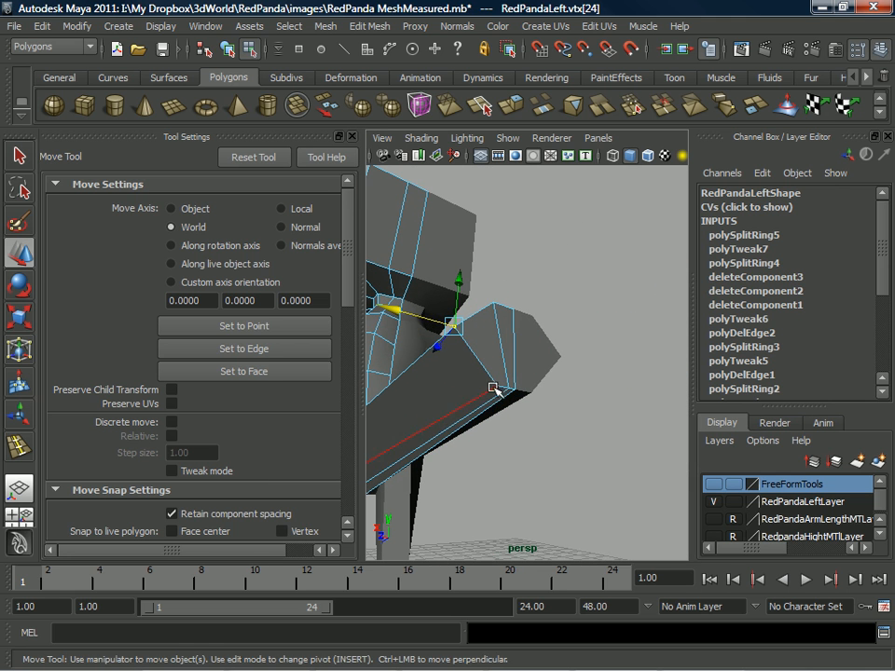
Adjust the tail tip's lower side vertex along the world axes to round the end of the tail.
{"action": "left_click_drag", "start_coordinate": [447, 379], "coordinate": [546, 378]}
{"action": "left_click_drag", "start_coordinate": [591, 320], "coordinate": [579, 314]}
{"action": "left_click_drag", "start_coordinate": [592, 356], "coordinate": [529, 390], "text": "alt"}
{"action": "scroll", "coordinate": [598, 353], "scroll_direction": "down", "scroll_amount": 4}
{"action": "left_click_drag", "start_coordinate": [488, 427], "coordinate": [487, 418]}
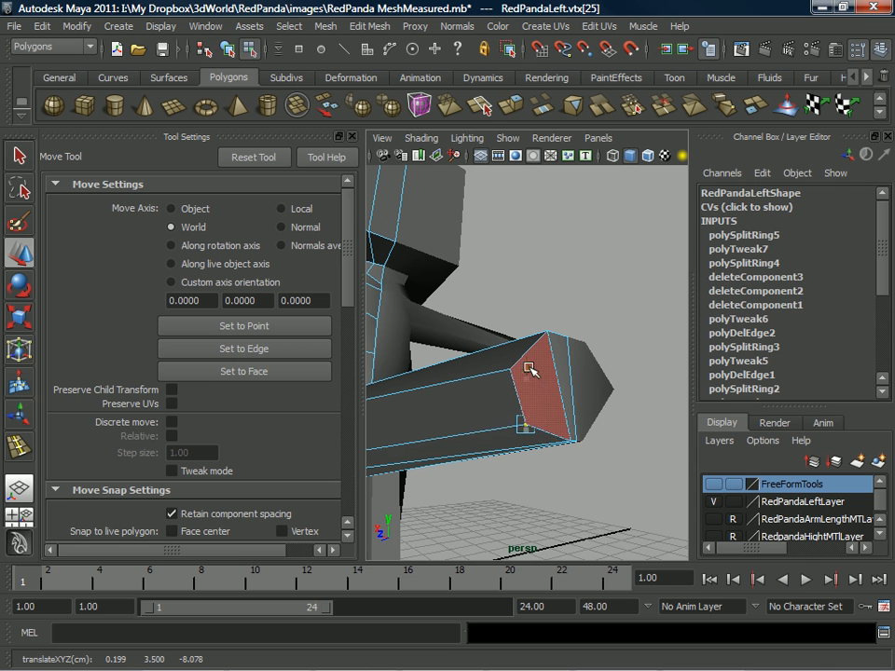
Examine the tail, hips and torso from the side and closer up under the arm.
{"action": "left_click_drag", "start_coordinate": [494, 405], "coordinate": [619, 374], "text": "alt"}
{"action": "scroll", "coordinate": [609, 395], "scroll_direction": "down", "scroll_amount": 7}
{"action": "middle_click_drag", "start_coordinate": [461, 377], "coordinate": [574, 376], "text": "alt"}
{"action": "left_click_drag", "start_coordinate": [573, 376], "coordinate": [608, 374], "text": "alt"}
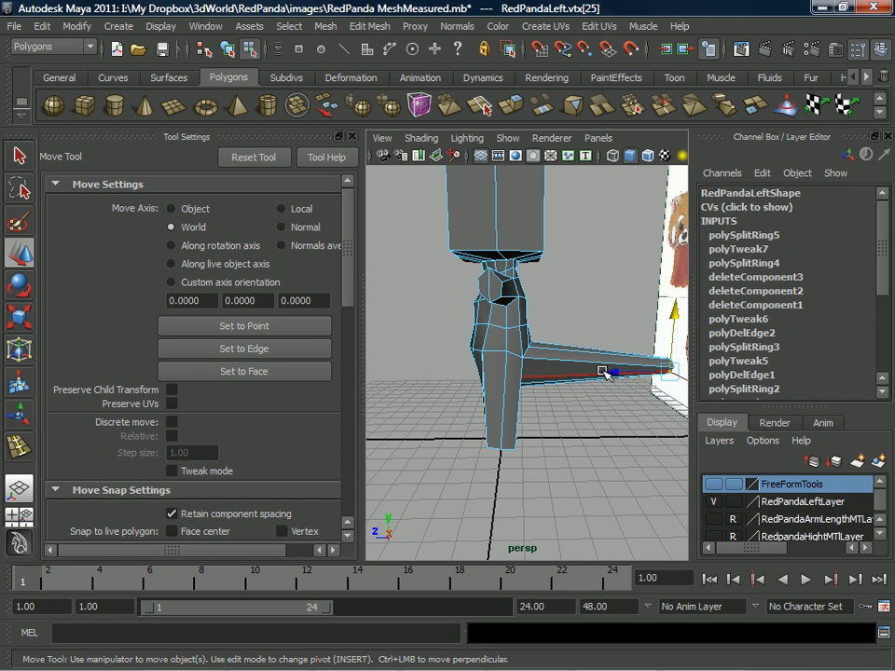
{"action": "left_click_drag", "start_coordinate": [512, 276], "coordinate": [452, 276], "text": "alt"}
{"action": "scroll", "coordinate": [528, 332], "scroll_direction": "up", "scroll_amount": 4}
{"action": "left_click_drag", "start_coordinate": [527, 332], "coordinate": [598, 332], "text": "alt"}
{"action": "scroll", "coordinate": [542, 355], "scroll_direction": "up", "scroll_amount": 4}
{"action": "left_click_drag", "start_coordinate": [543, 357], "coordinate": [344, 311], "text": "alt"}
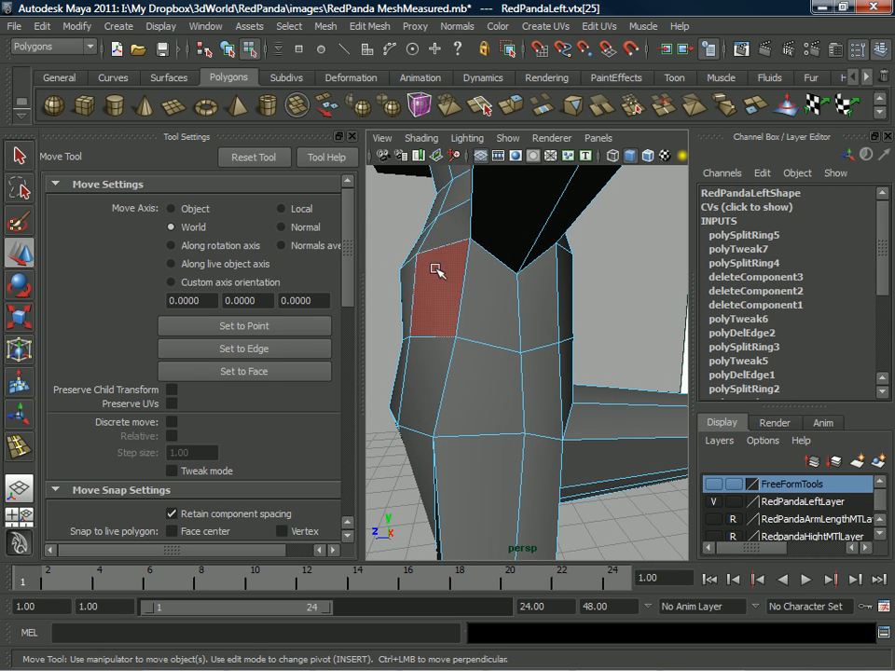
Turn tweak mode back on and reposition the torso's side vertices below the armpit.
{"action": "left_click_drag", "start_coordinate": [410, 322], "coordinate": [383, 351], "text": "alt"}
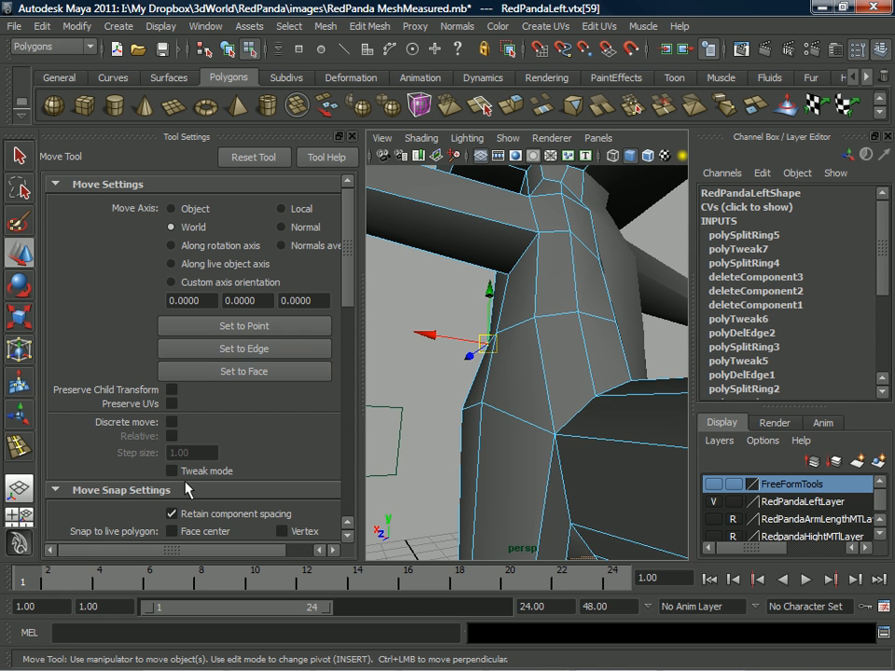
{"action": "left_click_drag", "start_coordinate": [470, 358], "coordinate": [574, 277], "text": "alt"}
{"action": "left_click_drag", "start_coordinate": [511, 330], "coordinate": [658, 432]}
{"action": "middle_click_drag", "start_coordinate": [624, 442], "coordinate": [569, 411], "text": "alt"}
{"action": "mouse_move", "coordinate": [599, 373]}
{"action": "left_mouse_down", "text": "alt"}
{"action": "mouse_move", "coordinate": [579, 369]}
{"action": "mouse_move", "coordinate": [575, 378]}
{"action": "mouse_move", "coordinate": [595, 394]}
{"action": "mouse_move", "coordinate": [604, 389]}
{"action": "left_mouse_up", "text": "alt"}
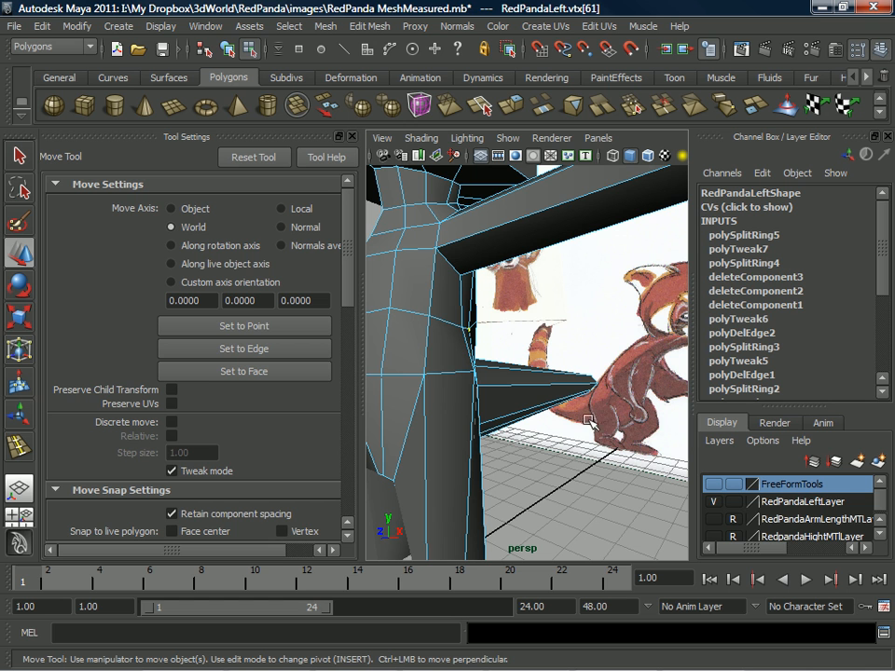
Tweak the waist and hip vertices around the side, back and front of the torso to even out its curve.
{"action": "left_click_drag", "start_coordinate": [513, 407], "coordinate": [518, 282], "text": "alt"}
{"action": "left_click", "coordinate": [494, 333]}
{"action": "left_click", "coordinate": [487, 328]}
{"action": "left_click_drag", "start_coordinate": [462, 383], "coordinate": [503, 376], "text": "alt"}
{"action": "left_click", "coordinate": [503, 387]}
{"action": "left_click", "coordinate": [502, 388]}
{"action": "left_click_drag", "start_coordinate": [448, 376], "coordinate": [500, 360], "text": "alt"}
{"action": "left_click_drag", "start_coordinate": [471, 352], "coordinate": [573, 408], "text": "alt"}
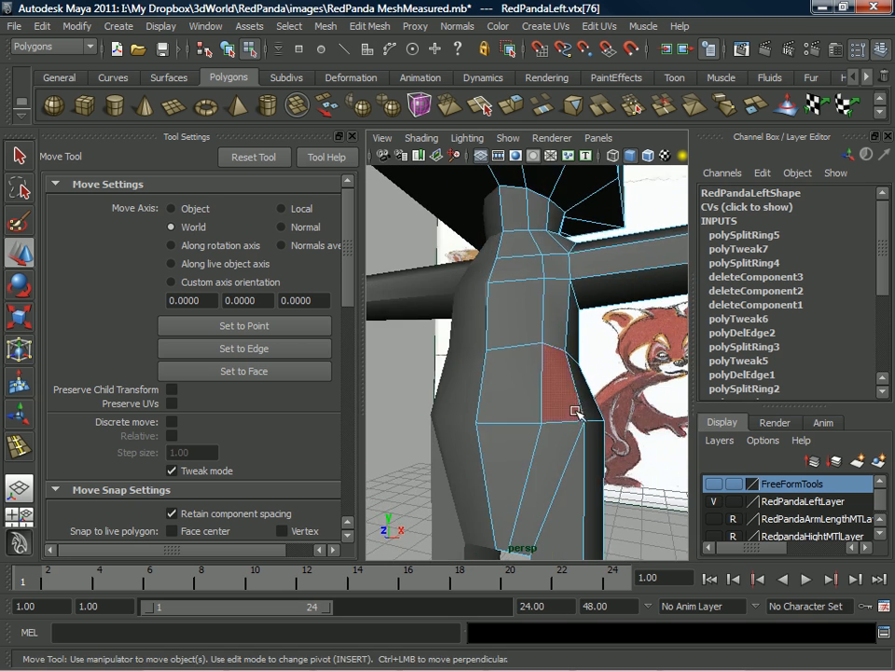
{"action": "left_click", "coordinate": [581, 420]}
Tweak the center-line vertices of the upper chest to smooth the front profile below the neck.
{"action": "right_click_drag", "start_coordinate": [545, 418], "coordinate": [486, 309], "text": "alt"}
{"action": "left_click_drag", "start_coordinate": [486, 310], "coordinate": [495, 365], "text": "alt"}
{"action": "right_click_drag", "start_coordinate": [543, 316], "coordinate": [497, 337], "text": "alt"}
{"action": "left_click_drag", "start_coordinate": [496, 338], "coordinate": [523, 325], "text": "alt"}
{"action": "middle_click_drag", "start_coordinate": [523, 326], "coordinate": [569, 367], "text": "alt"}
{"action": "right_click_drag", "start_coordinate": [568, 366], "coordinate": [499, 325], "text": "alt"}
{"action": "left_click_drag", "start_coordinate": [500, 326], "coordinate": [476, 342], "text": "alt"}
{"action": "left_click", "coordinate": [486, 344]}
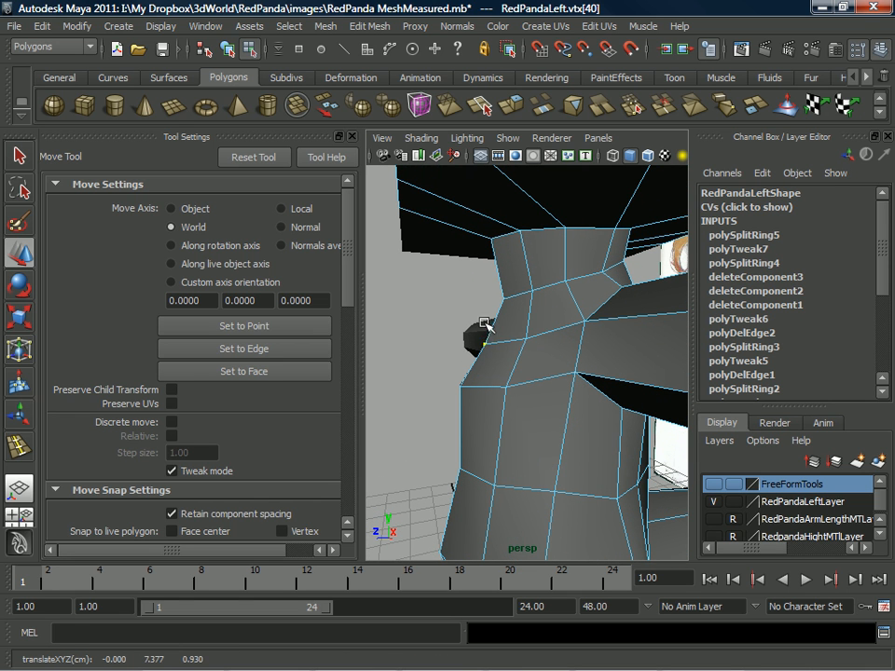
{"action": "left_click_drag", "start_coordinate": [487, 341], "coordinate": [549, 345]}
{"action": "left_click_drag", "start_coordinate": [549, 345], "coordinate": [486, 341], "text": "alt"}
{"action": "mouse_move", "coordinate": [486, 341]}
{"action": "left_mouse_down", "text": "alt"}
{"action": "mouse_move", "coordinate": [510, 338]}
{"action": "mouse_move", "coordinate": [468, 344]}
{"action": "left_mouse_up", "text": "alt"}
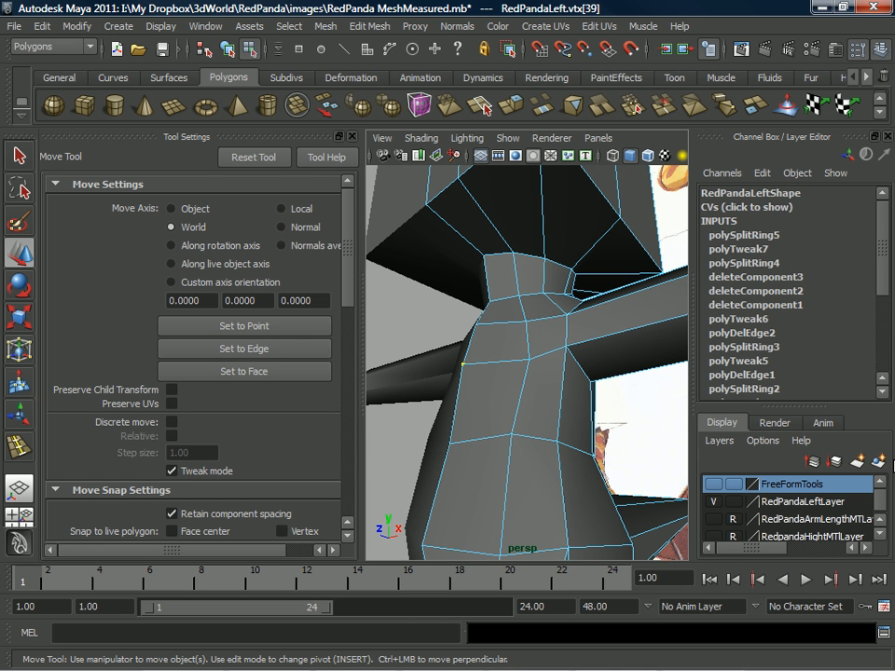
Examine the chest, shoulder and back profile from several angles.
{"action": "left_click_drag", "start_coordinate": [612, 371], "coordinate": [425, 349], "text": "alt"}
{"action": "right_click_drag", "start_coordinate": [425, 350], "coordinate": [484, 354], "text": "alt"}
{"action": "left_click_drag", "start_coordinate": [484, 354], "coordinate": [409, 380], "text": "alt"}
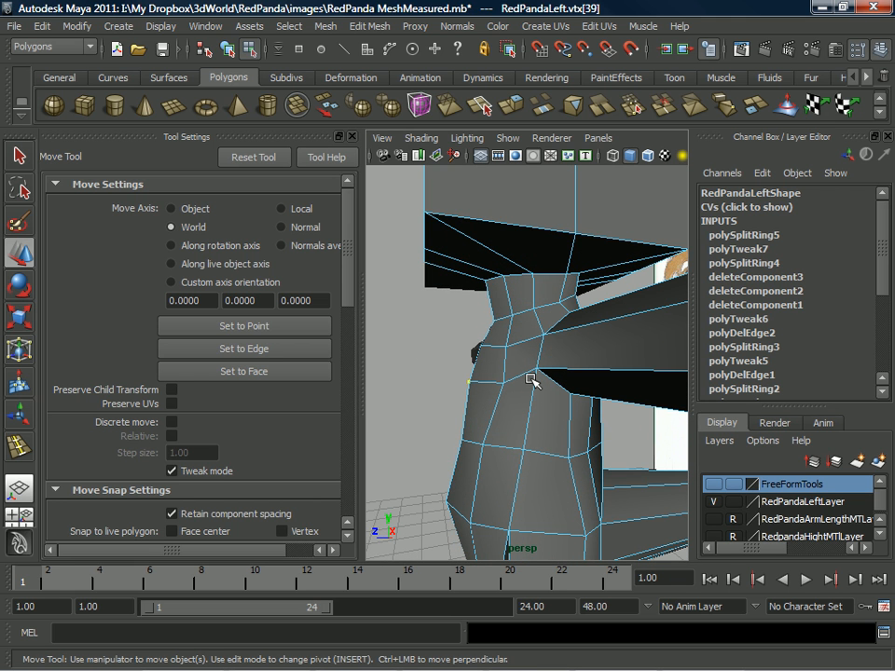
{"action": "right_click_drag", "start_coordinate": [410, 396], "coordinate": [515, 344], "text": "alt"}
{"action": "left_click_drag", "start_coordinate": [515, 343], "coordinate": [457, 369], "text": "alt"}
{"action": "middle_click_drag", "start_coordinate": [499, 361], "coordinate": [523, 340], "text": "alt"}
{"action": "right_click_drag", "start_coordinate": [475, 350], "coordinate": [543, 374], "text": "alt"}
{"action": "left_click_drag", "start_coordinate": [543, 374], "coordinate": [391, 344], "text": "alt"}
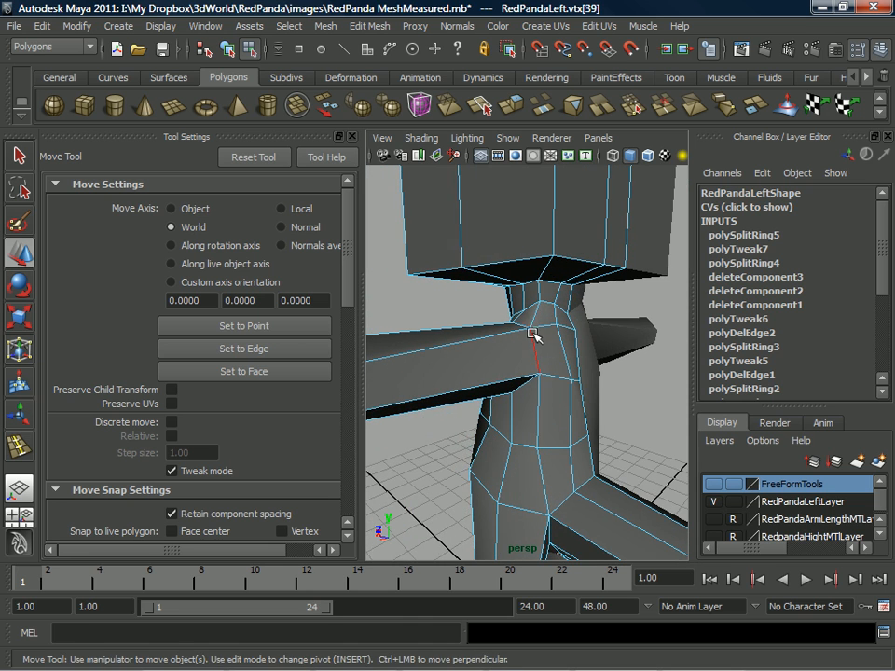
Try to tweak the vertex at the back of the shoulder, and undo the change.
{"action": "mouse_move", "coordinate": [532, 329]}
{"action": "left_mouse_down"}
{"action": "mouse_move", "coordinate": [523, 327]}
{"action": "mouse_move", "coordinate": [559, 320]}
{"action": "mouse_move", "coordinate": [516, 320]}
{"action": "mouse_move", "coordinate": [525, 333]}
{"action": "mouse_move", "coordinate": [508, 321]}
{"action": "mouse_move", "coordinate": [593, 313]}
{"action": "mouse_move", "coordinate": [495, 364]}
{"action": "mouse_move", "coordinate": [409, 369]}
{"action": "mouse_move", "coordinate": [511, 348]}
{"action": "left_mouse_up"}
{"action": "left_click", "coordinate": [523, 327]}
{"action": "right_click_drag", "start_coordinate": [511, 348], "coordinate": [485, 344]}
{"action": "key", "text": "ctrl+z"}
Select the edges around the base of the neck and lower them slightly along Y with tweak mode off.
{"action": "mouse_move", "coordinate": [488, 356]}
{"action": "left_mouse_down", "text": "alt"}
{"action": "mouse_move", "coordinate": [369, 379]}
{"action": "mouse_move", "coordinate": [490, 374]}
{"action": "left_mouse_up", "text": "alt"}
{"action": "mouse_move", "coordinate": [501, 336]}
{"action": "right_mouse_down"}
{"action": "mouse_move", "coordinate": [501, 348]}
{"action": "mouse_move", "coordinate": [498, 315]}
{"action": "right_mouse_up"}
{"action": "left_click", "coordinate": [506, 359]}
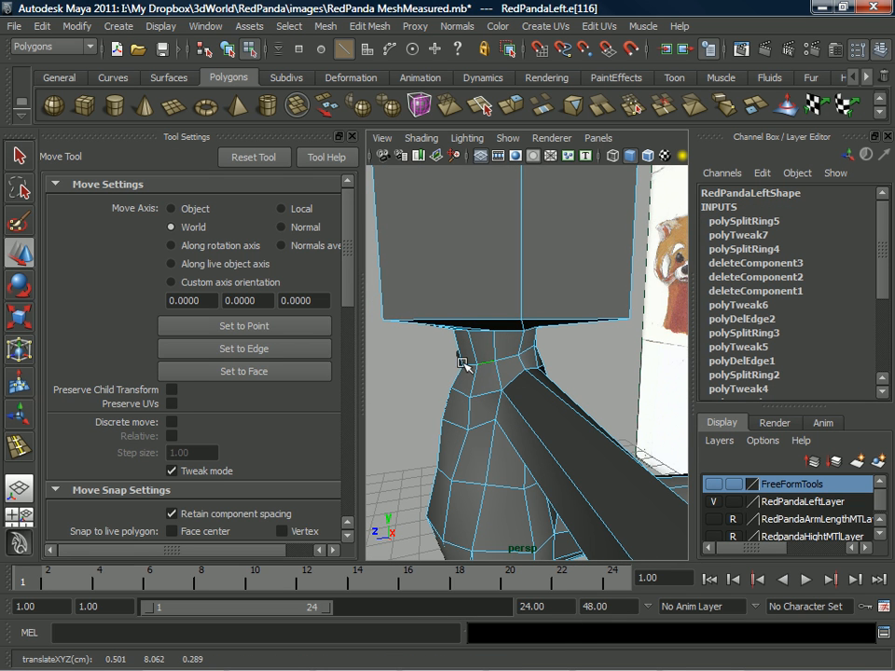
{"action": "left_click_drag", "start_coordinate": [482, 364], "coordinate": [441, 378], "text": "alt"}
{"action": "left_click", "coordinate": [465, 371]}
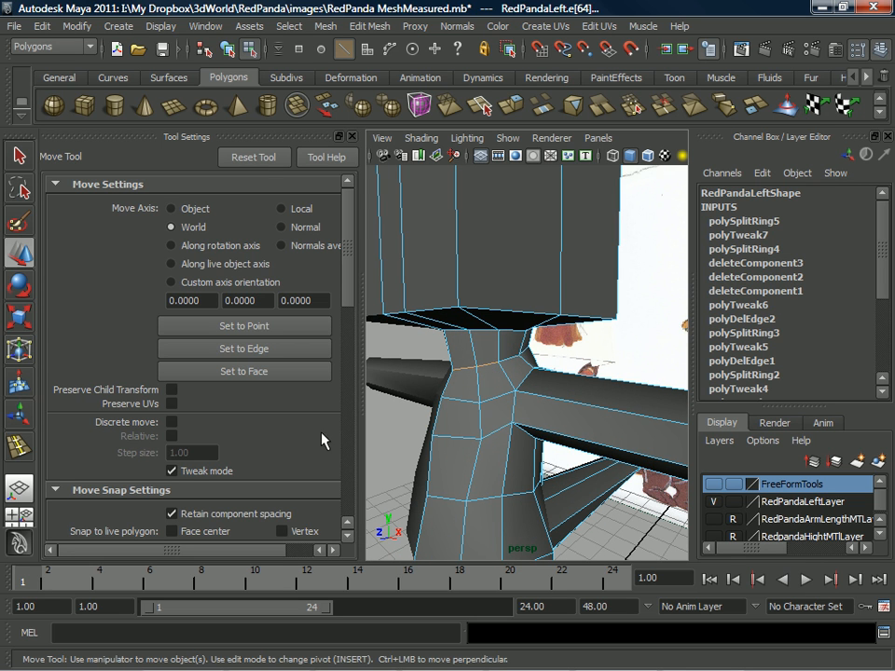
{"action": "mouse_move", "coordinate": [513, 361]}
{"action": "left_mouse_down", "text": "alt"}
{"action": "mouse_move", "coordinate": [509, 368]}
{"action": "mouse_move", "coordinate": [541, 357]}
{"action": "mouse_move", "coordinate": [438, 366]}
{"action": "mouse_move", "coordinate": [519, 348]}
{"action": "left_mouse_up", "text": "alt"}
{"action": "left_click", "coordinate": [509, 360]}
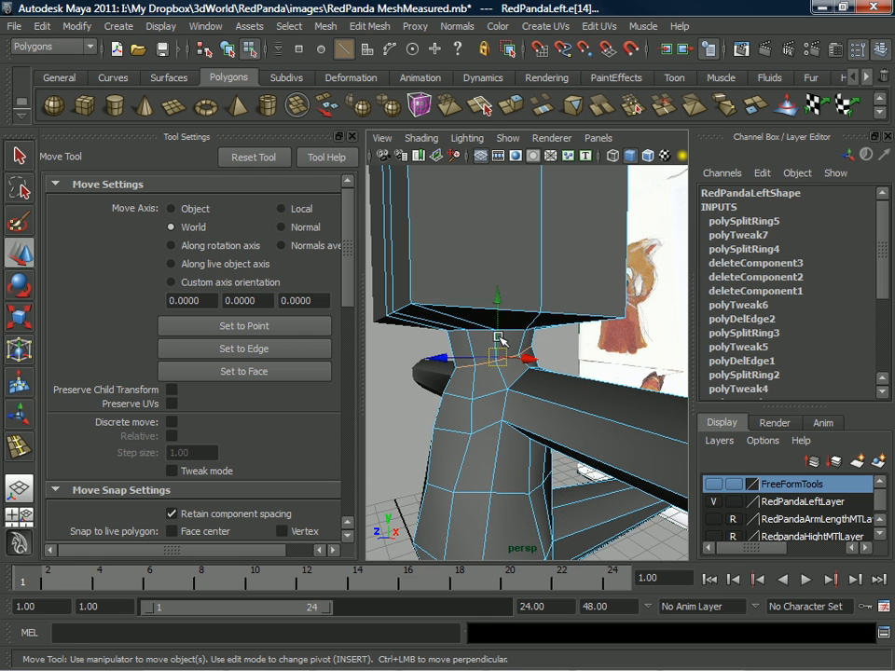
{"action": "left_click_drag", "start_coordinate": [501, 307], "coordinate": [501, 310]}
Close the Tool Settings to enlarge the view and frame the whole character.
{"action": "left_click_drag", "start_coordinate": [527, 357], "coordinate": [656, 359], "text": "alt"}
{"action": "mouse_move", "coordinate": [571, 373]}
{"action": "left_mouse_down", "text": "alt"}
{"action": "mouse_move", "coordinate": [432, 388]}
{"action": "mouse_move", "coordinate": [573, 364]}
{"action": "mouse_move", "coordinate": [585, 370]}
{"action": "left_mouse_up", "text": "alt"}
{"action": "scroll", "coordinate": [474, 381], "scroll_direction": "down", "scroll_amount": 5}
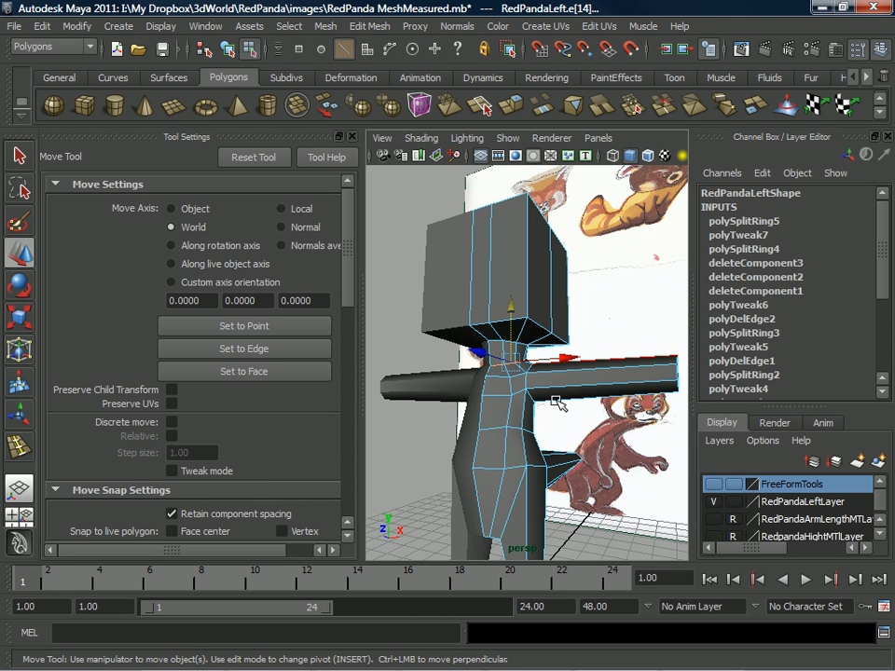
{"action": "scroll", "coordinate": [514, 369], "scroll_direction": "down", "scroll_amount": 5}
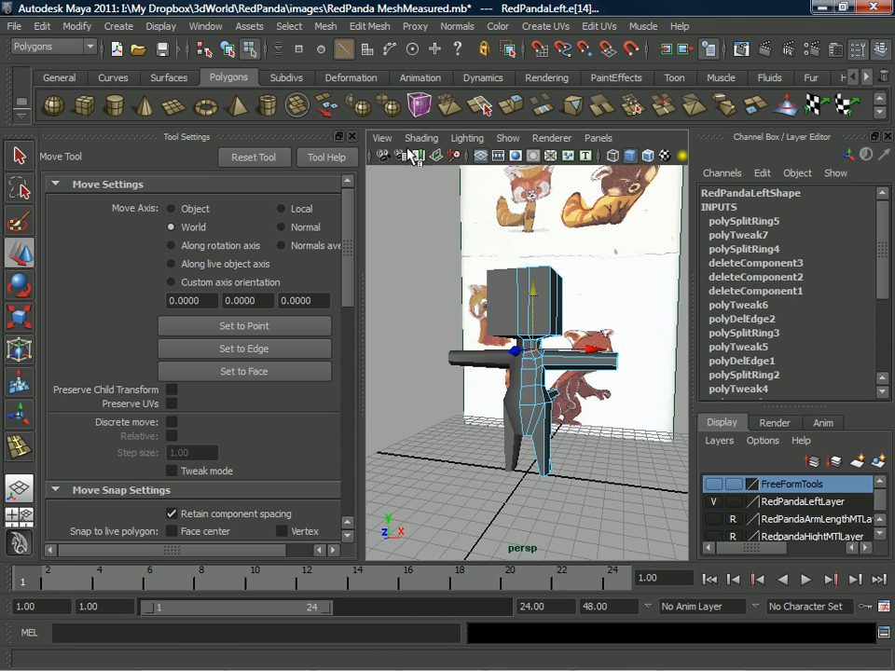
{"action": "left_click", "coordinate": [353, 137]}
{"action": "middle_click_drag", "start_coordinate": [440, 315], "coordinate": [426, 275], "text": "alt"}
{"action": "left_click_drag", "start_coordinate": [529, 322], "coordinate": [459, 314], "text": "alt"}
Insert an edge loop around the left forearm close to the wrist with the Insert Edge Loop Tool.
{"action": "right_click_drag", "start_coordinate": [460, 313], "coordinate": [560, 301]}
{"action": "left_click", "coordinate": [530, 305]}
{"action": "mouse_move", "coordinate": [466, 323]}
{"action": "left_mouse_down", "text": "alt"}
{"action": "mouse_move", "coordinate": [479, 325]}
{"action": "mouse_move", "coordinate": [470, 330]}
{"action": "left_mouse_up", "text": "alt"}
{"action": "mouse_move", "coordinate": [467, 323]}
{"action": "right_mouse_down", "text": "shift"}
{"action": "mouse_move", "coordinate": [407, 327]}
{"action": "mouse_move", "coordinate": [469, 321]}
{"action": "right_mouse_up", "text": "shift"}
{"action": "left_click", "coordinate": [369, 26]}
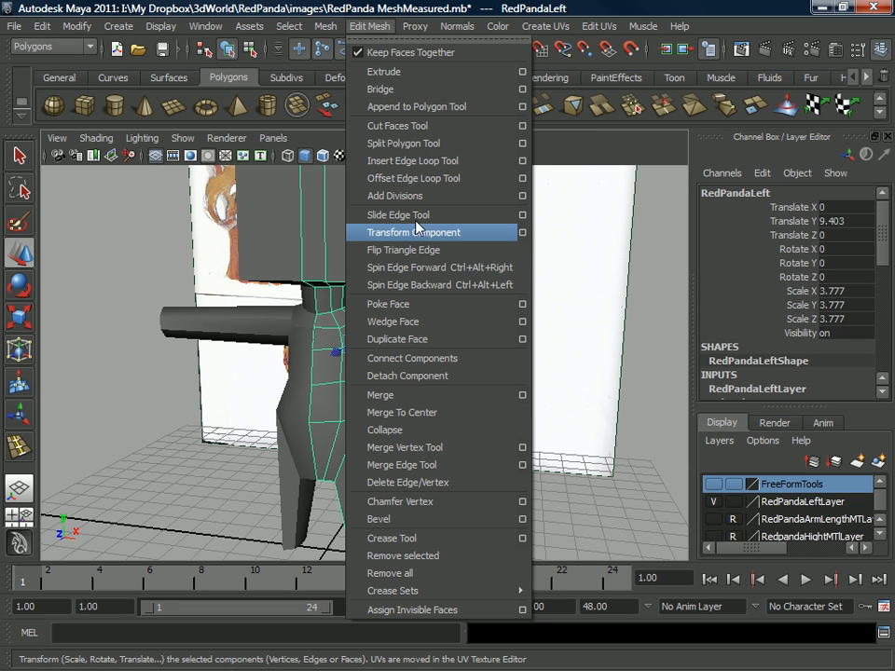
{"action": "left_click", "coordinate": [424, 163]}
{"action": "left_click", "coordinate": [465, 327]}
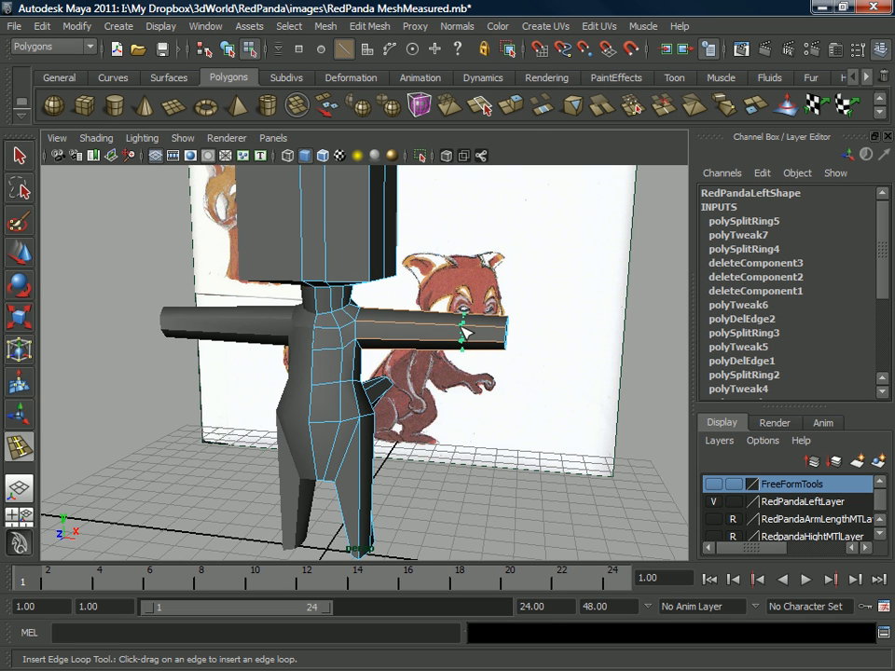
{"action": "left_click", "coordinate": [465, 332]}
Scale the new wrist edge loop uniformly to about 0.705 to narrow the wrist.
{"action": "key", "text": "r"}
{"action": "left_click_drag", "start_coordinate": [456, 337], "coordinate": [486, 410], "text": "alt"}
{"action": "left_click_drag", "start_coordinate": [466, 324], "coordinate": [442, 354], "text": "alt"}
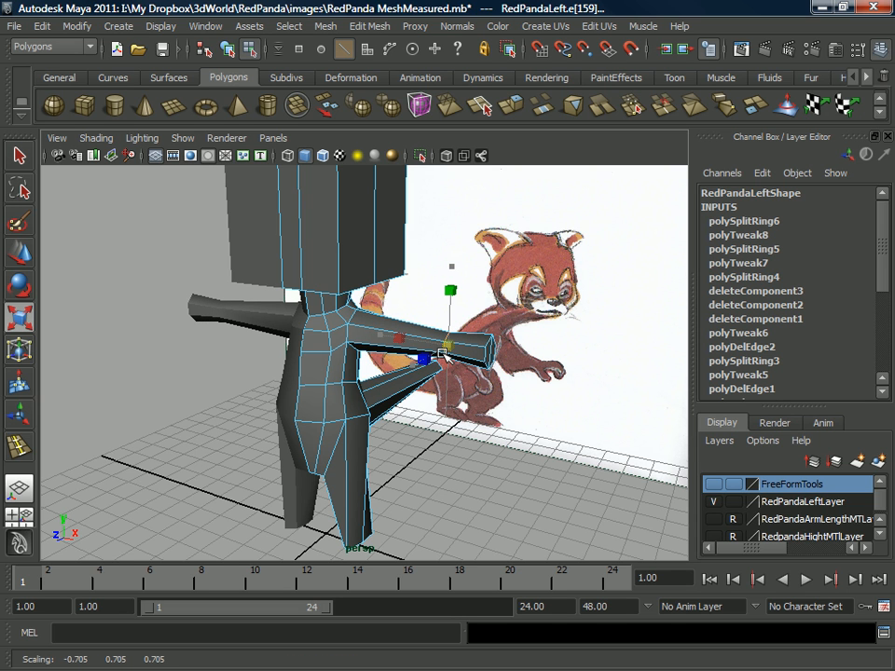
{"action": "left_click_drag", "start_coordinate": [442, 354], "coordinate": [524, 278], "text": "alt"}
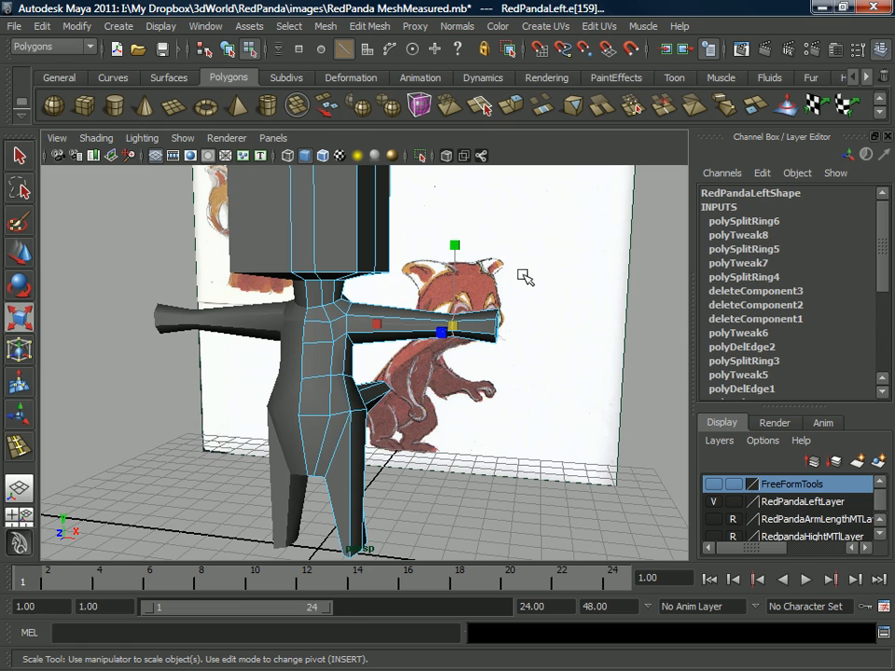
Insert a second edge loop around the arm, about midway between the shoulder and the wrist loop.
{"action": "key", "text": "super"}
{"action": "middle_click_drag", "start_coordinate": [566, 263], "coordinate": [576, 289], "text": "alt"}
{"action": "left_click_drag", "start_coordinate": [503, 337], "coordinate": [470, 340], "text": "alt"}
{"action": "middle_click_drag", "start_coordinate": [470, 339], "coordinate": [491, 346], "text": "alt"}
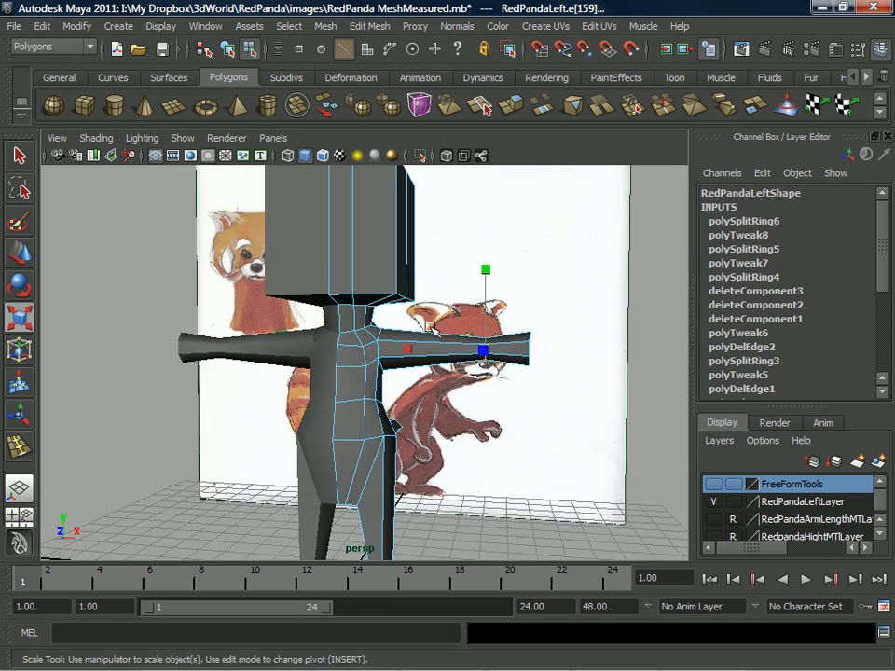
{"action": "left_click_drag", "start_coordinate": [453, 341], "coordinate": [414, 332], "text": "alt"}
{"action": "middle_click_drag", "start_coordinate": [414, 333], "coordinate": [422, 339], "text": "alt"}
{"action": "left_click_drag", "start_coordinate": [422, 339], "coordinate": [461, 352], "text": "alt"}
{"action": "key", "text": "y"}
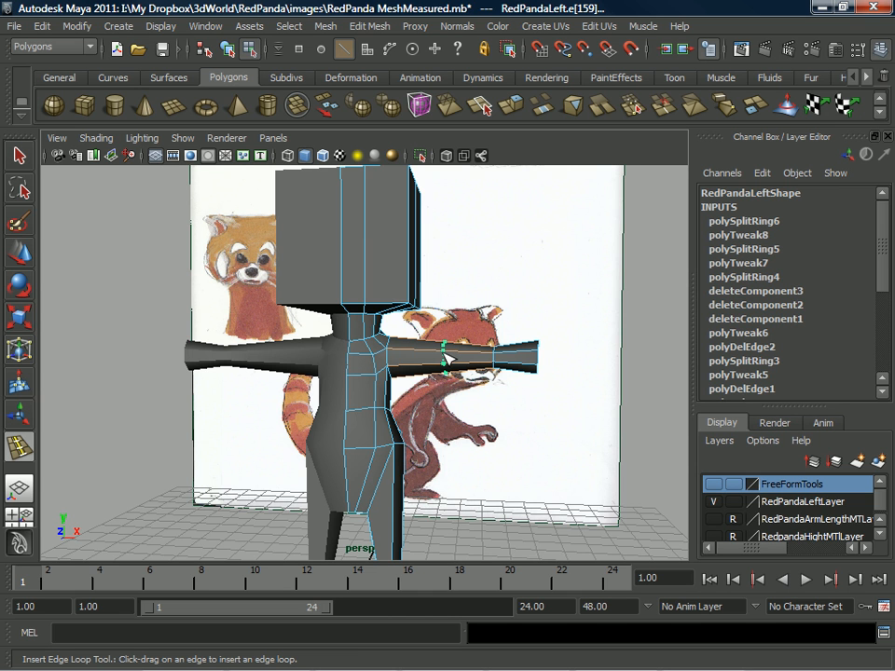
{"action": "left_click", "coordinate": [445, 357]}
{"action": "scroll", "coordinate": [447, 360], "scroll_direction": "up", "scroll_amount": 3}
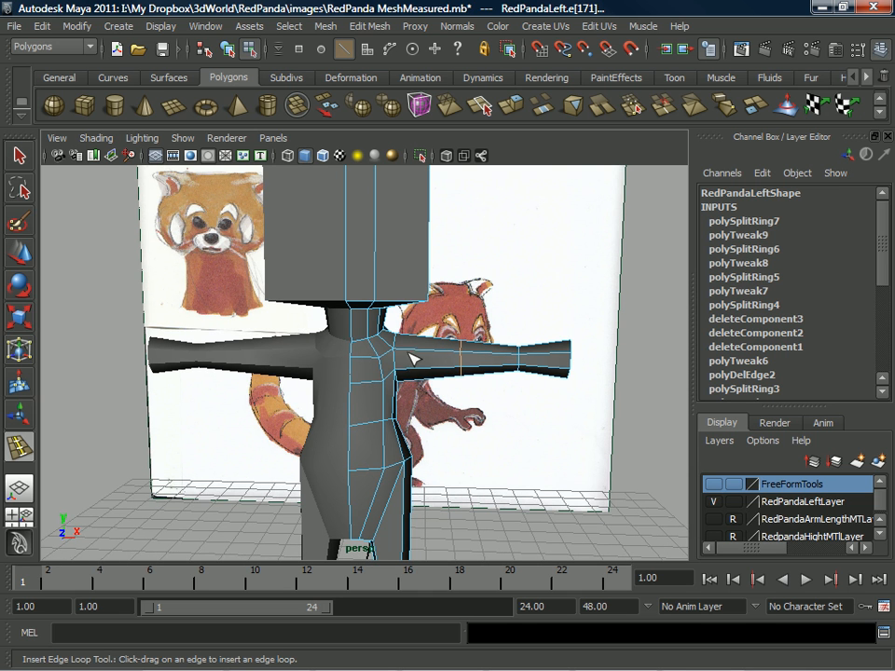
{"action": "left_click_drag", "start_coordinate": [430, 360], "coordinate": [422, 353], "text": "alt"}
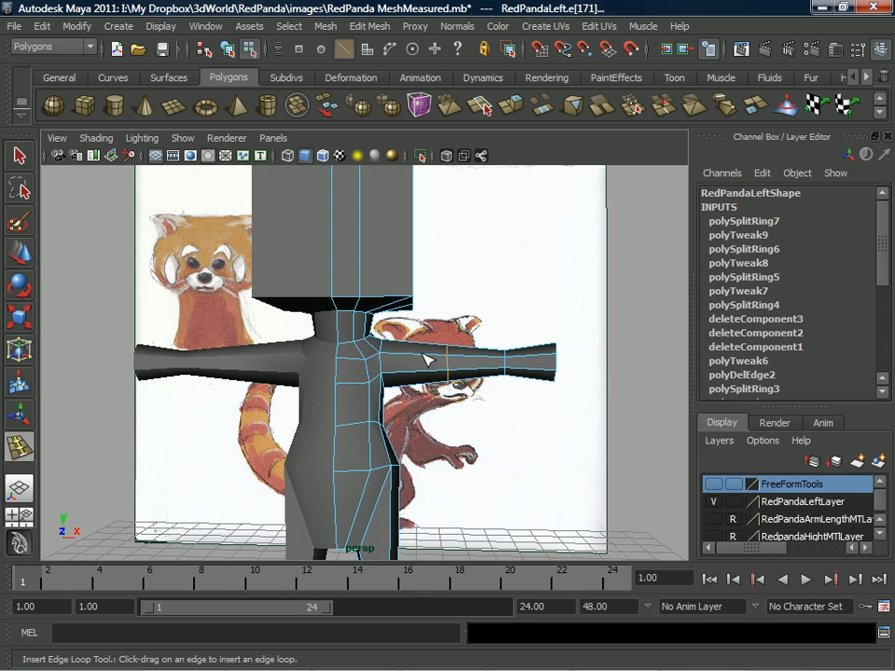
Lower the underside vertices of the mid-arm edge loop to give the arm more volume below.
{"action": "right_click_drag", "start_coordinate": [448, 364], "coordinate": [400, 338]}
{"action": "key", "text": "q"}
{"action": "left_click_drag", "start_coordinate": [459, 361], "coordinate": [423, 385]}
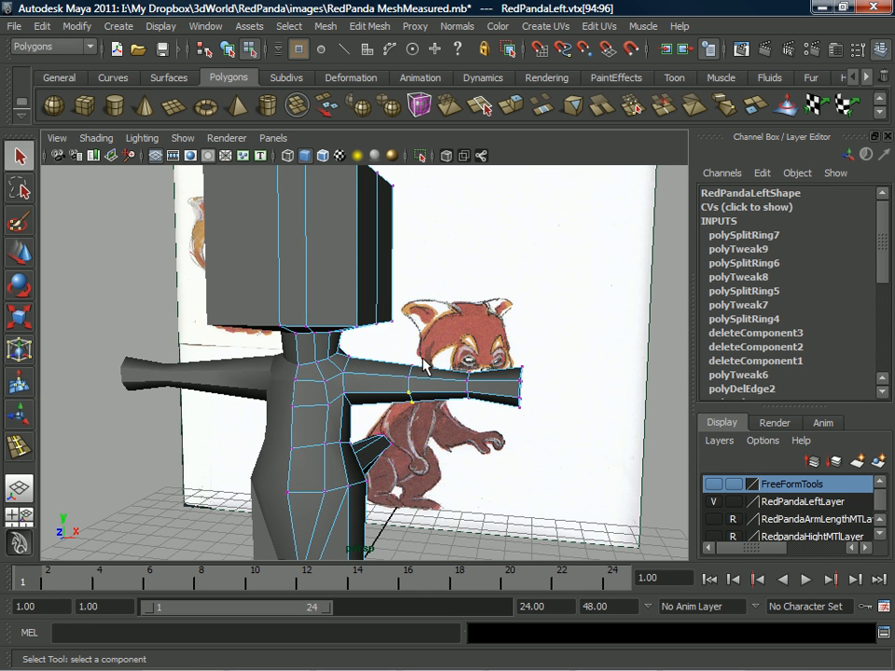
{"action": "key", "text": "w"}
{"action": "mouse_move", "coordinate": [410, 336]}
{"action": "left_mouse_down"}
{"action": "mouse_move", "coordinate": [410, 347]}
{"action": "mouse_move", "coordinate": [458, 355]}
{"action": "mouse_move", "coordinate": [409, 339]}
{"action": "mouse_move", "coordinate": [300, 350]}
{"action": "mouse_move", "coordinate": [262, 341]}
{"action": "mouse_move", "coordinate": [309, 334]}
{"action": "mouse_move", "coordinate": [351, 399]}
{"action": "mouse_move", "coordinate": [387, 382]}
{"action": "mouse_move", "coordinate": [386, 366]}
{"action": "mouse_move", "coordinate": [397, 372]}
{"action": "mouse_move", "coordinate": [382, 343]}
{"action": "mouse_move", "coordinate": [405, 359]}
{"action": "mouse_move", "coordinate": [456, 340]}
{"action": "mouse_move", "coordinate": [478, 342]}
{"action": "mouse_move", "coordinate": [445, 362]}
{"action": "left_mouse_up"}
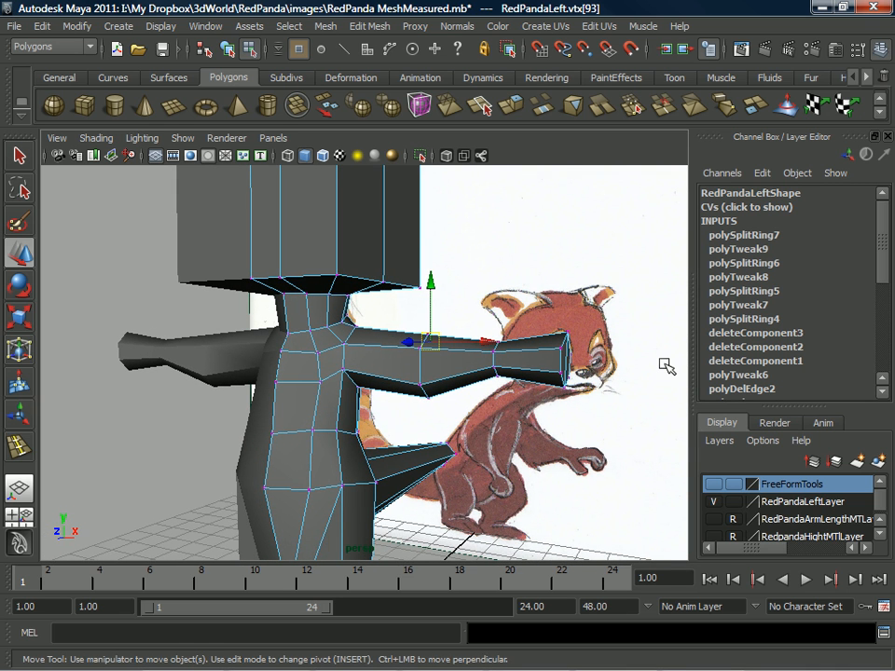
Reposition the vertex on the back of the mid-arm loop to round the rear of the arm.
{"action": "left_click_drag", "start_coordinate": [531, 353], "coordinate": [320, 360], "text": "alt"}
{"action": "middle_click_drag", "start_coordinate": [377, 363], "coordinate": [380, 375], "text": "alt"}
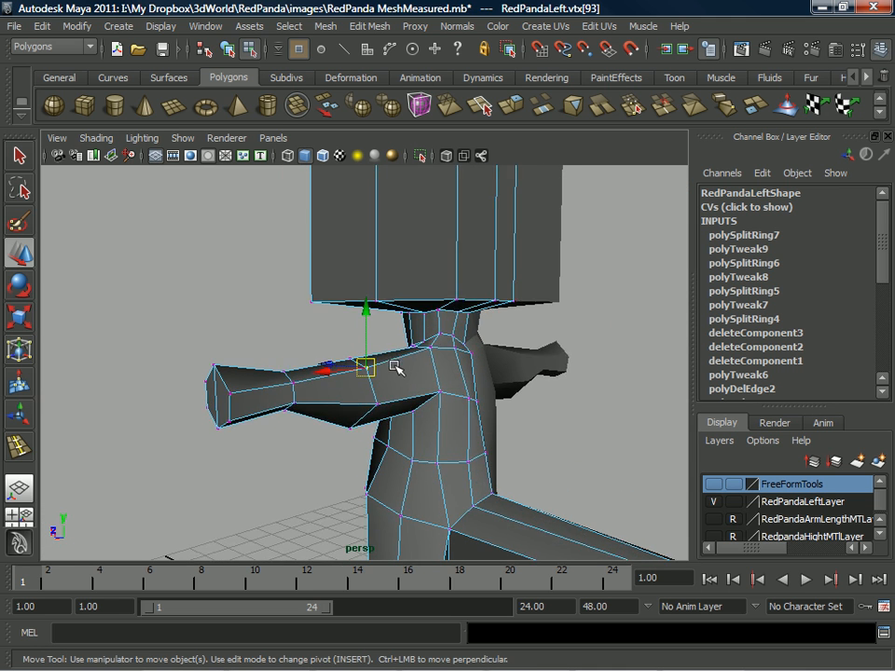
{"action": "left_click_drag", "start_coordinate": [381, 375], "coordinate": [426, 354], "text": "alt"}
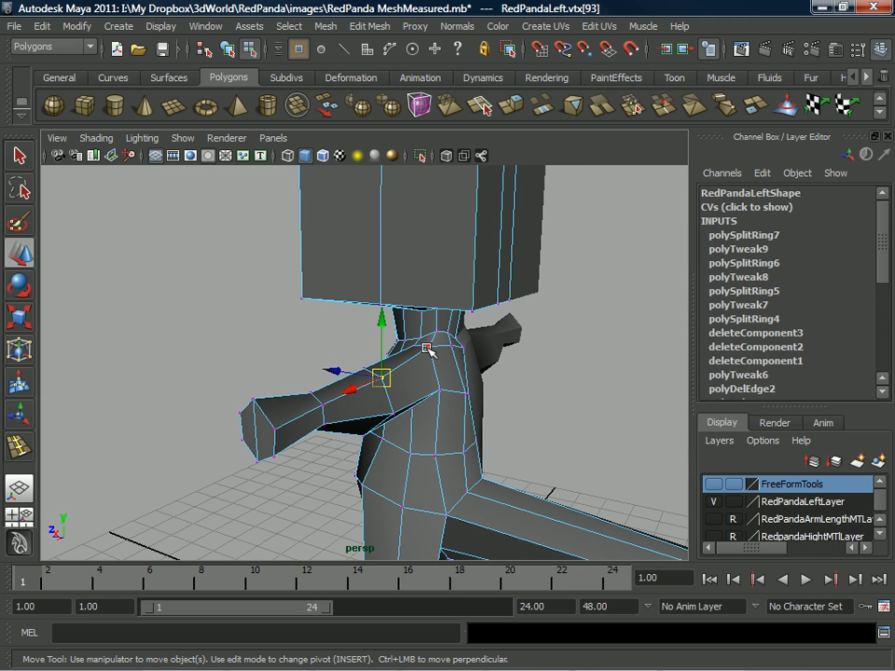
{"action": "left_click", "coordinate": [430, 347]}
{"action": "left_click_drag", "start_coordinate": [435, 350], "coordinate": [358, 407], "text": "alt"}
{"action": "left_click_drag", "start_coordinate": [427, 394], "coordinate": [368, 402], "text": "alt"}
{"action": "left_click", "coordinate": [399, 383]}
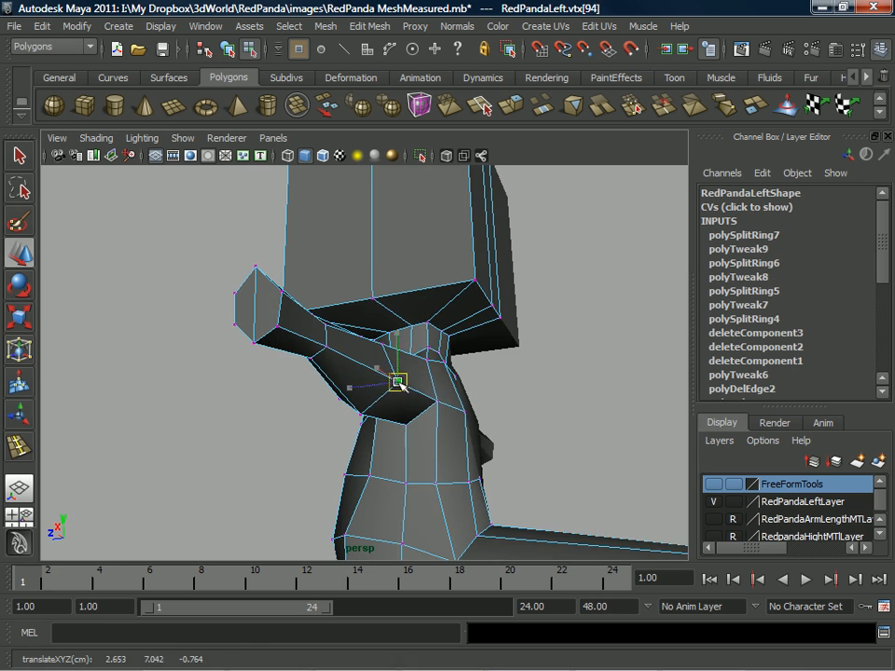
Nudge the vertices around the armpit and rear shoulder to smooth the arm's transition into the torso.
{"action": "left_click_drag", "start_coordinate": [440, 428], "coordinate": [417, 375], "text": "alt"}
{"action": "left_click", "coordinate": [419, 451]}
{"action": "left_click_drag", "start_coordinate": [404, 391], "coordinate": [427, 359], "text": "alt"}
{"action": "left_click_drag", "start_coordinate": [426, 359], "coordinate": [403, 395]}
{"action": "left_click_drag", "start_coordinate": [403, 394], "coordinate": [377, 364], "text": "alt"}
{"action": "left_click_drag", "start_coordinate": [400, 323], "coordinate": [403, 318]}
{"action": "left_click_drag", "start_coordinate": [347, 373], "coordinate": [344, 372]}
{"action": "left_click", "coordinate": [434, 314]}
{"action": "left_click_drag", "start_coordinate": [429, 322], "coordinate": [401, 345], "text": "alt"}
Adjust the waist-level vertices beside the spine to round the lower back.
{"action": "left_click_drag", "start_coordinate": [367, 395], "coordinate": [384, 382]}
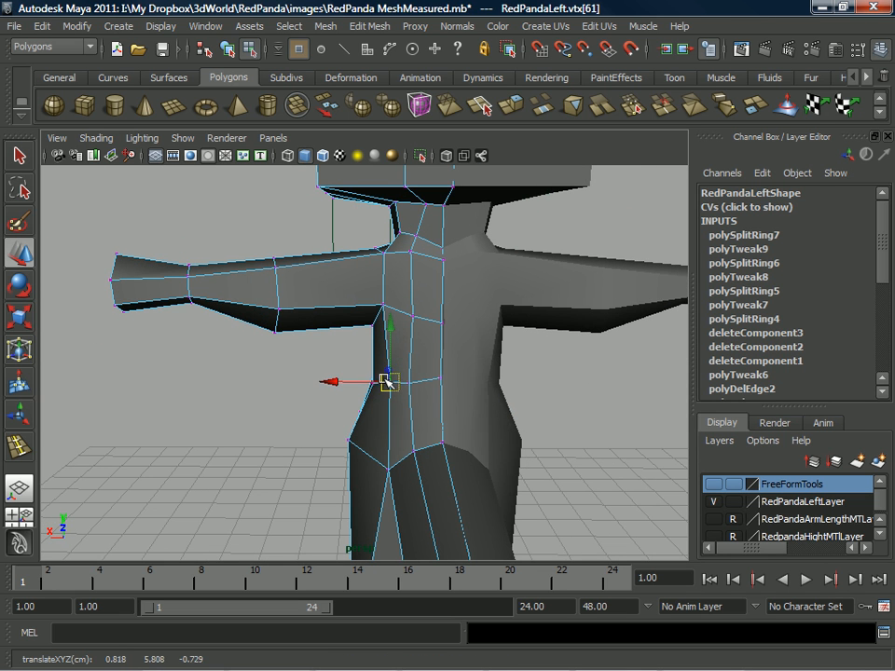
{"action": "left_click", "coordinate": [551, 360]}
{"action": "left_click_drag", "start_coordinate": [551, 360], "coordinate": [466, 375], "text": "alt"}
{"action": "left_click", "coordinate": [416, 380]}
{"action": "left_click_drag", "start_coordinate": [407, 370], "coordinate": [403, 364]}
Raise the spine vertex between the shoulder blades slightly along Y.
{"action": "left_click", "coordinate": [425, 362]}
{"action": "mouse_move", "coordinate": [434, 320]}
{"action": "left_mouse_down", "text": "alt"}
{"action": "mouse_move", "coordinate": [403, 318]}
{"action": "mouse_move", "coordinate": [407, 283]}
{"action": "mouse_move", "coordinate": [408, 311]}
{"action": "mouse_move", "coordinate": [444, 319]}
{"action": "left_mouse_up", "text": "alt"}
{"action": "left_click", "coordinate": [425, 316]}
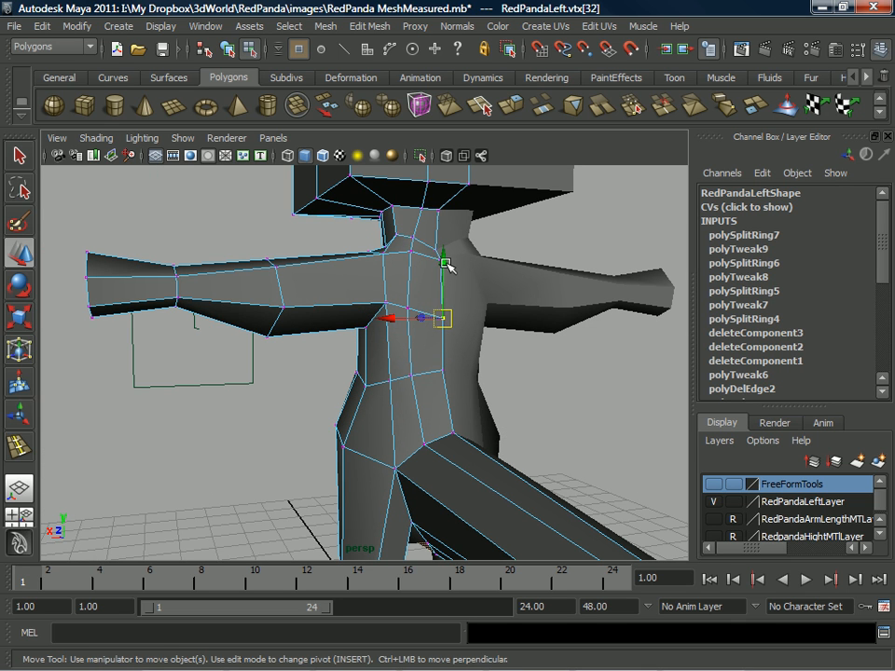
{"action": "left_click", "coordinate": [438, 307]}
{"action": "left_click", "coordinate": [443, 319]}
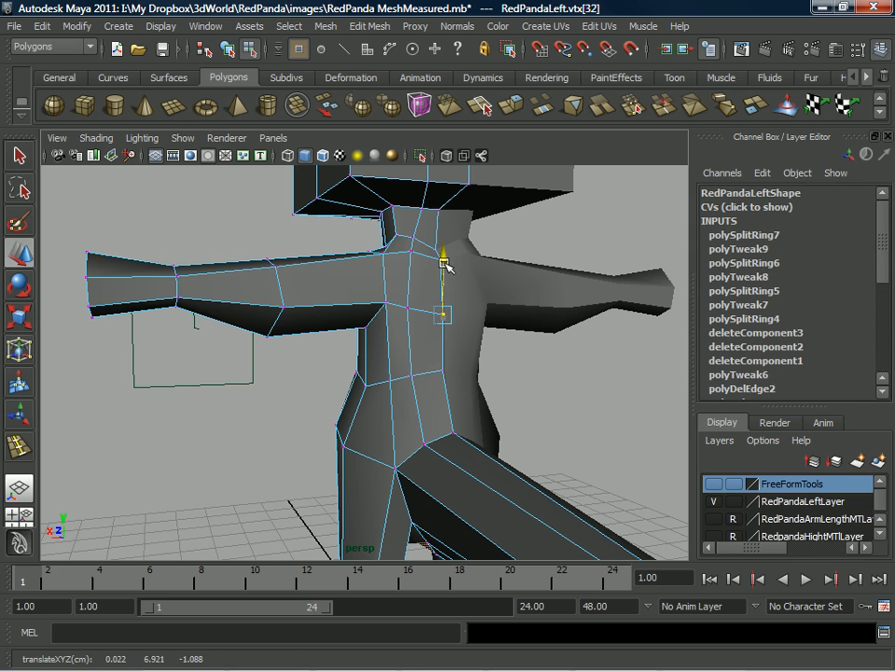
{"action": "left_click_drag", "start_coordinate": [446, 255], "coordinate": [514, 302], "text": "alt"}
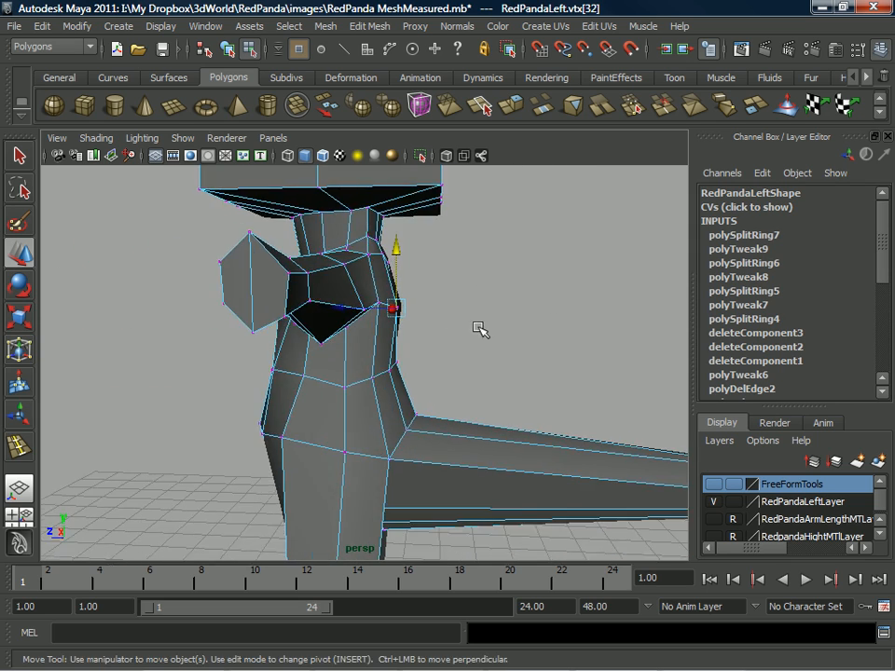
Examine the torso profile from the side and front, and select the vertex at the side of the waist.
{"action": "left_click_drag", "start_coordinate": [371, 311], "coordinate": [451, 321], "text": "alt"}
{"action": "scroll", "coordinate": [384, 339], "scroll_direction": "down", "scroll_amount": 4}
{"action": "scroll", "coordinate": [384, 339], "scroll_direction": "up", "scroll_amount": 3}
{"action": "scroll", "coordinate": [384, 338], "scroll_direction": "down", "scroll_amount": 3}
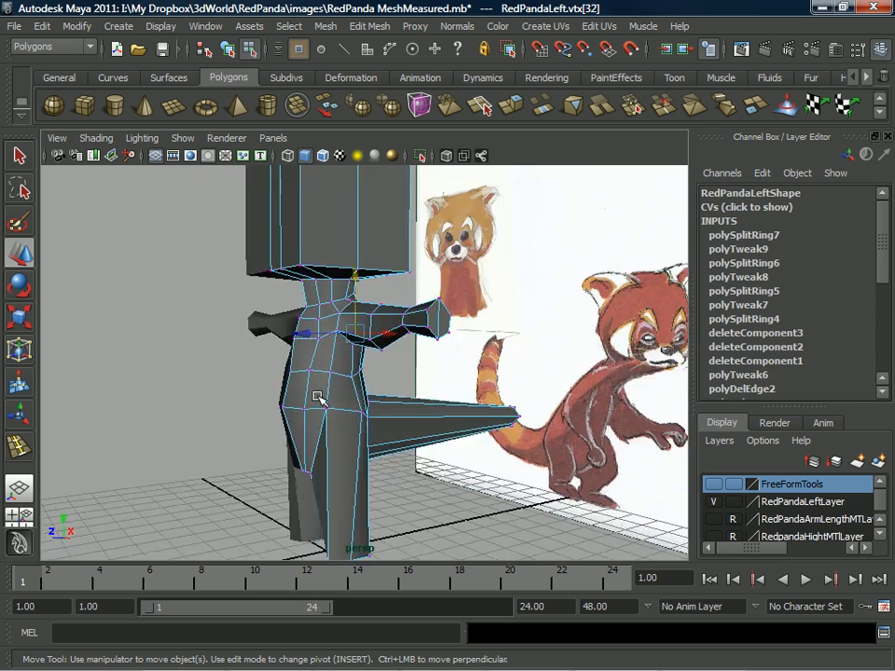
{"action": "scroll", "coordinate": [385, 337], "scroll_direction": "up", "scroll_amount": 3}
{"action": "scroll", "coordinate": [384, 337], "scroll_direction": "up", "scroll_amount": 3}
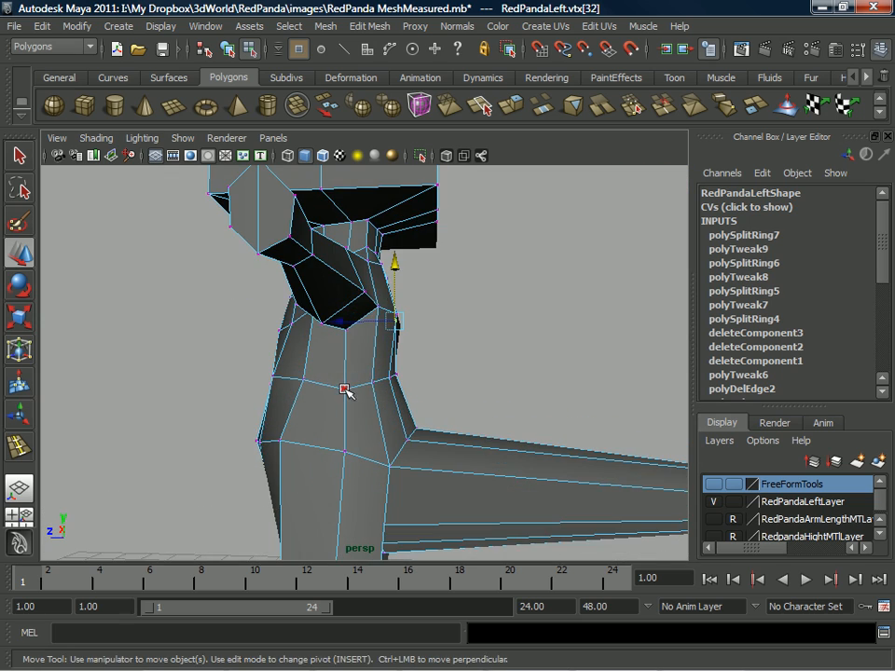
{"action": "left_click", "coordinate": [344, 390]}
{"action": "scroll", "coordinate": [308, 317], "scroll_direction": "down", "scroll_amount": 5}
{"action": "left_click_drag", "start_coordinate": [370, 434], "coordinate": [335, 438], "text": "alt"}
Insert an edge loop around the middle of the left leg.
{"action": "right_click_drag", "start_coordinate": [370, 335], "coordinate": [429, 315]}
{"action": "left_click", "coordinate": [424, 303]}
{"action": "left_click", "coordinate": [316, 390]}
{"action": "right_click_drag", "start_coordinate": [323, 368], "coordinate": [240, 389], "text": "shift"}
{"action": "left_click_drag", "start_coordinate": [241, 388], "coordinate": [311, 422], "text": "alt"}
{"action": "right_click_drag", "start_coordinate": [311, 421], "coordinate": [333, 391], "text": "alt"}
{"action": "left_click_drag", "start_coordinate": [332, 387], "coordinate": [373, 398], "text": "alt"}
{"action": "left_click", "coordinate": [349, 421]}
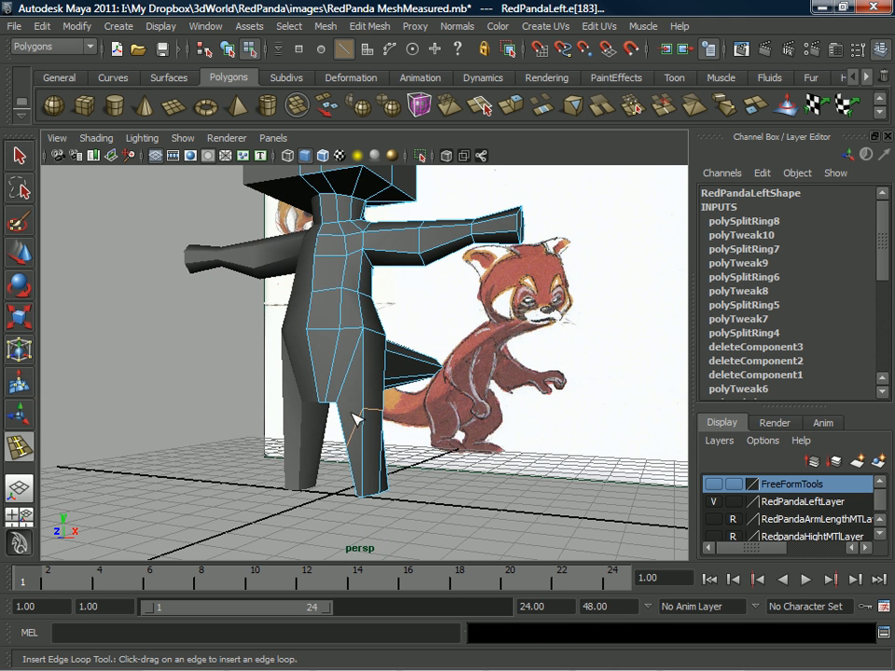
Undo the mistaken edge selection, then widen the mid-leg edge loop and shift it along Z to shape the knee.
{"action": "key", "text": "r"}
{"action": "key", "text": "ctrl+z"}
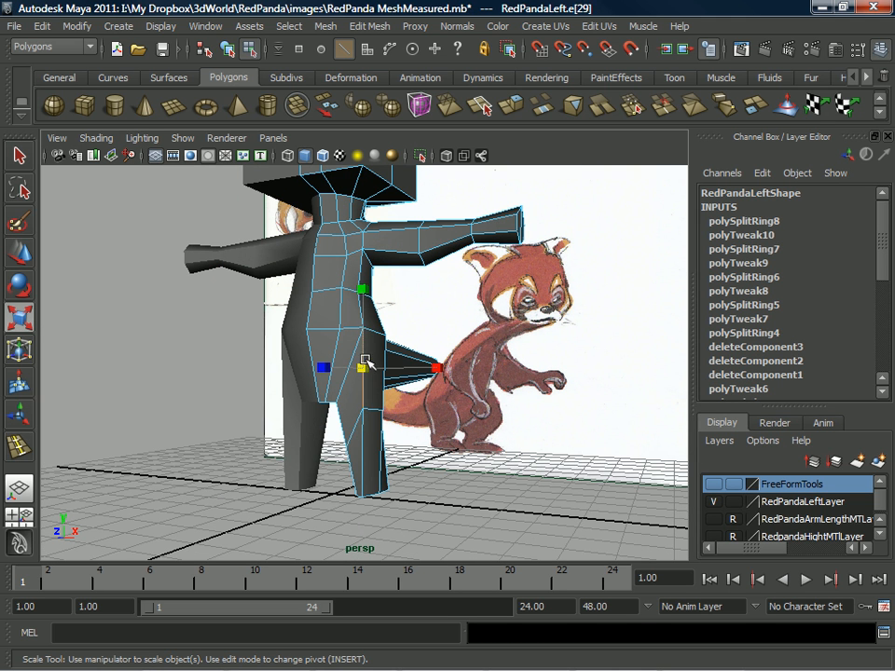
{"action": "left_click_drag", "start_coordinate": [360, 352], "coordinate": [392, 411]}
{"action": "left_click_drag", "start_coordinate": [447, 432], "coordinate": [289, 436]}
{"action": "key", "text": "w"}
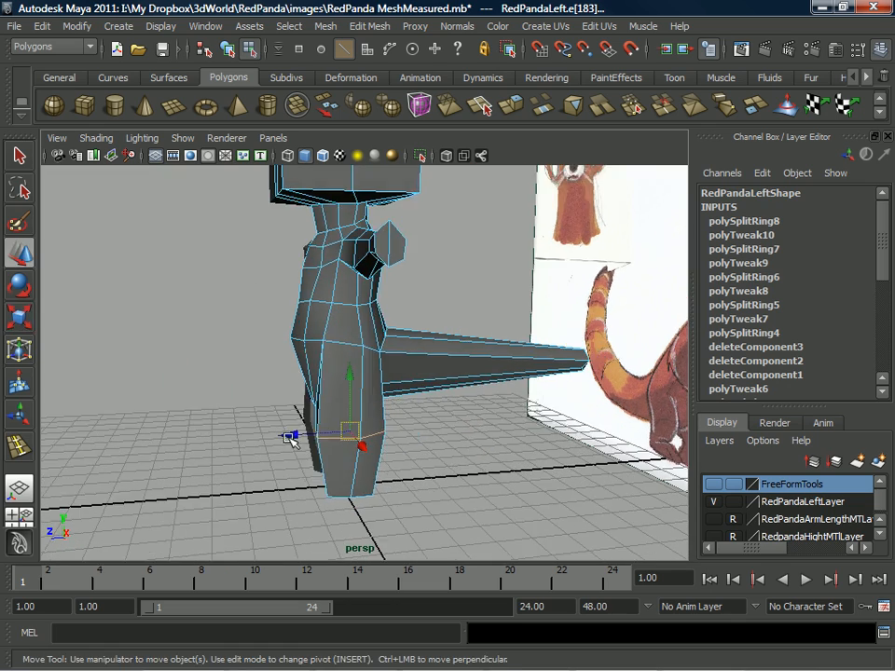
{"action": "left_click", "coordinate": [282, 435]}
{"action": "left_click_drag", "start_coordinate": [337, 393], "coordinate": [414, 368], "text": "alt"}
{"action": "left_click_drag", "start_coordinate": [393, 407], "coordinate": [326, 444], "text": "alt"}
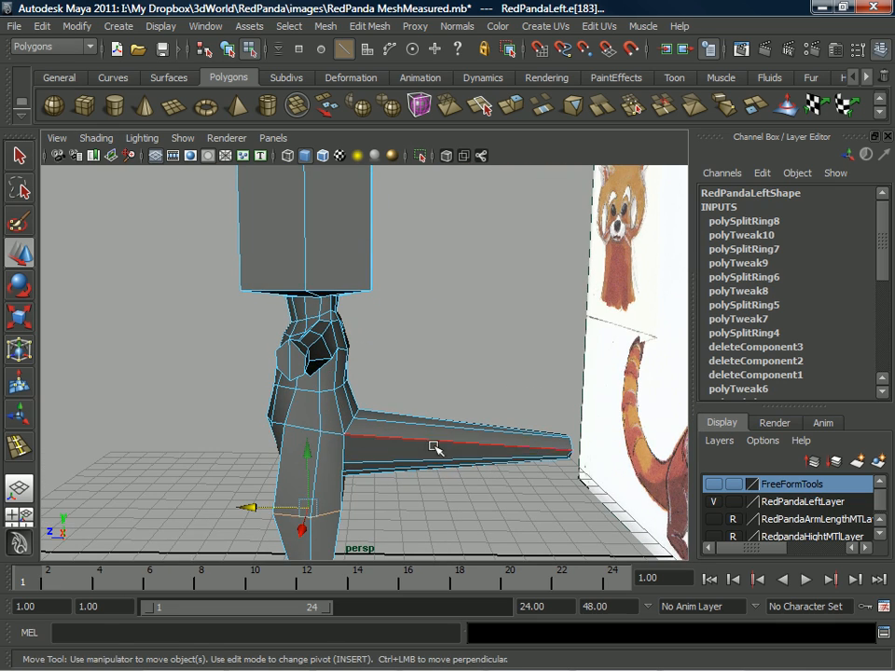
Examine the whole character from the front, side and above, and return to object selection.
{"action": "left_click_drag", "start_coordinate": [550, 448], "coordinate": [396, 426], "text": "alt"}
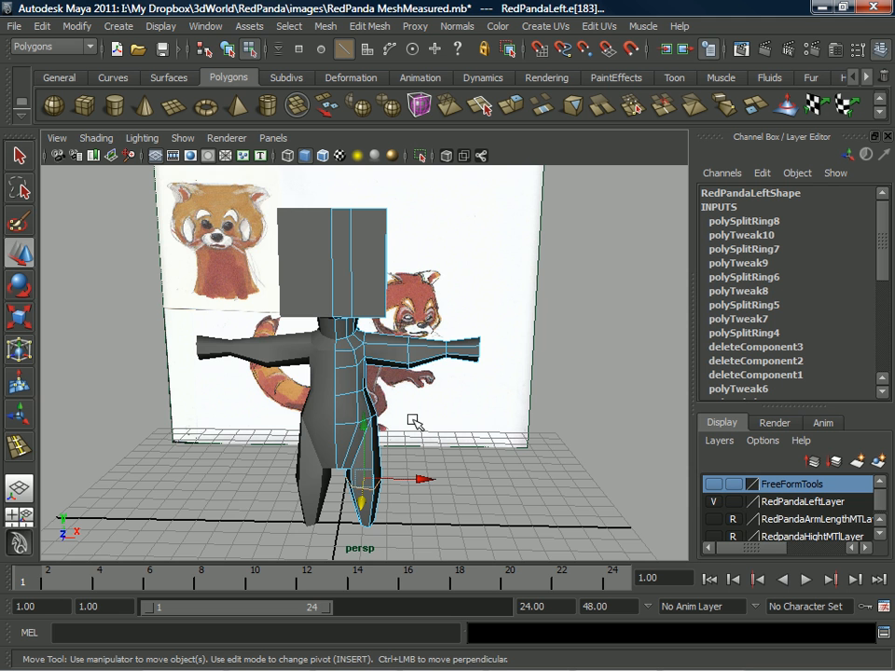
{"action": "left_click_drag", "start_coordinate": [426, 346], "coordinate": [378, 368], "text": "alt"}
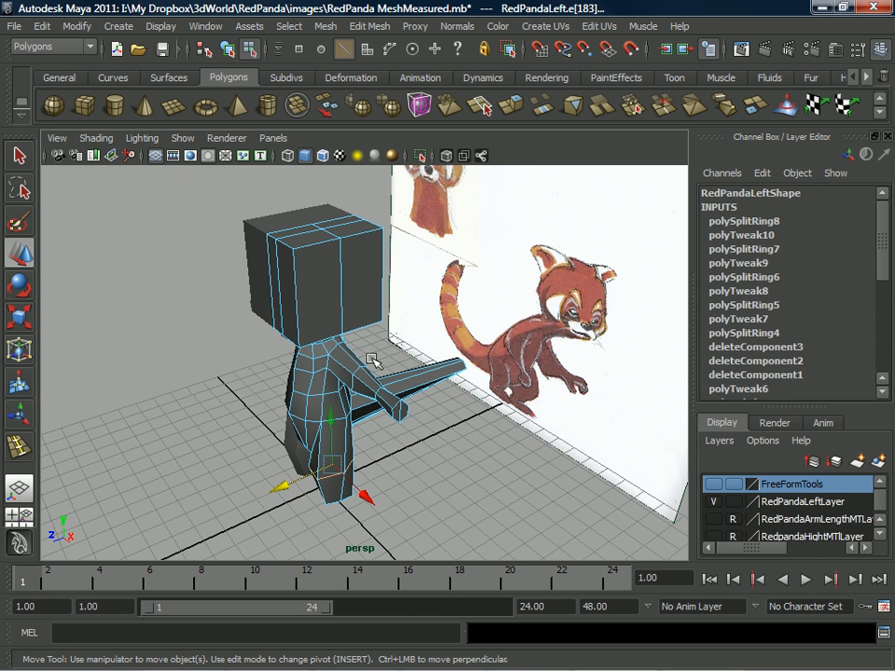
{"action": "left_click_drag", "start_coordinate": [458, 358], "coordinate": [362, 373], "text": "alt"}
{"action": "right_click", "coordinate": [362, 300]}
{"action": "left_click_drag", "start_coordinate": [360, 295], "coordinate": [450, 333], "text": "alt"}
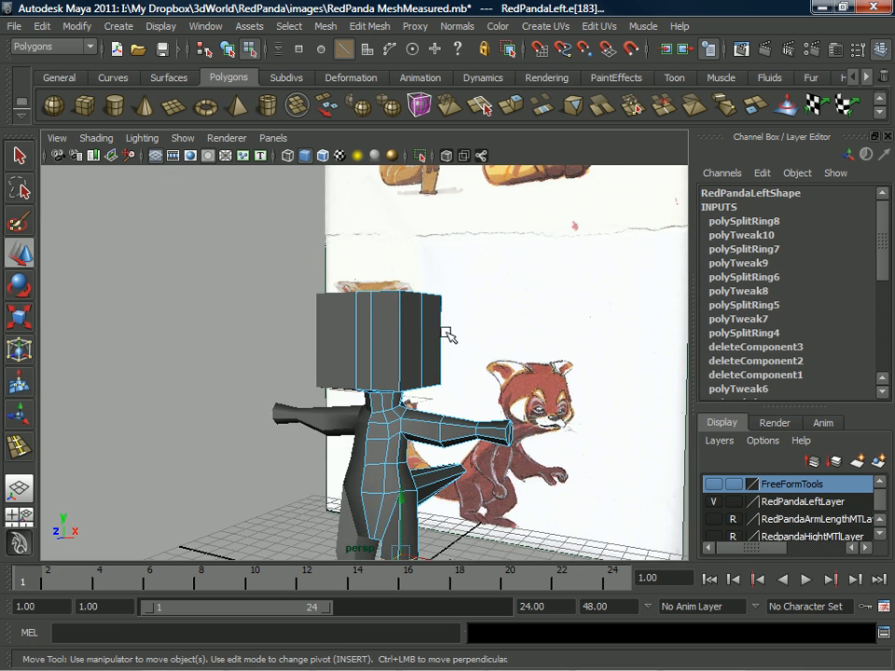
{"action": "right_click_drag", "start_coordinate": [374, 328], "coordinate": [450, 306]}
{"action": "left_click_drag", "start_coordinate": [368, 333], "coordinate": [408, 314], "text": "alt"}
Open the red panda reference image enlarged and examine the shape of the head, ears and muzzle.
{"action": "key", "text": "space"}
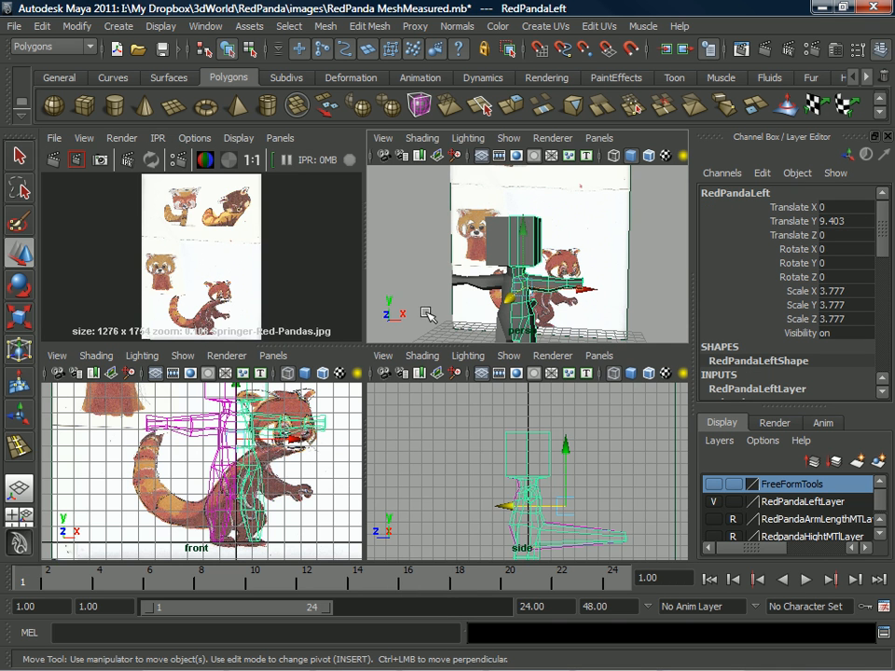
{"action": "scroll", "coordinate": [232, 243], "scroll_direction": "up", "scroll_amount": 1}
{"action": "key", "text": "space"}
{"action": "middle_click_drag", "start_coordinate": [337, 293], "coordinate": [314, 262], "text": "alt"}
{"action": "scroll", "coordinate": [317, 280], "scroll_direction": "up", "scroll_amount": 1}
{"action": "middle_click_drag", "start_coordinate": [352, 418], "coordinate": [361, 370], "text": "alt"}
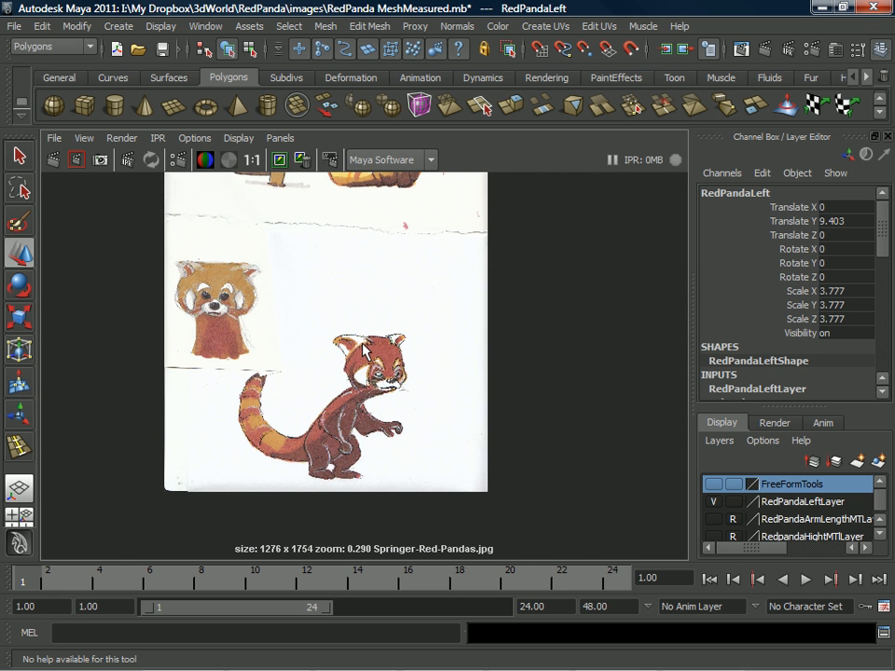
{"action": "scroll", "coordinate": [365, 350], "scroll_direction": "up", "scroll_amount": 4}
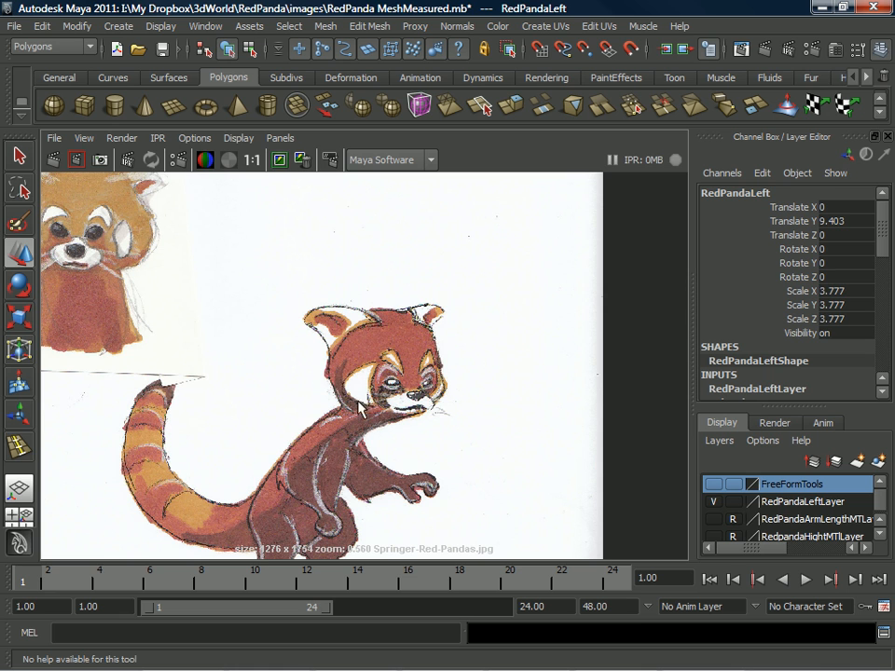
{"action": "middle_click_drag", "start_coordinate": [412, 351], "coordinate": [393, 335], "text": "alt"}
{"action": "right_click_drag", "start_coordinate": [396, 321], "coordinate": [414, 340], "text": "alt"}
{"action": "middle_click_drag", "start_coordinate": [414, 339], "coordinate": [411, 344], "text": "alt"}
{"action": "right_click_drag", "start_coordinate": [394, 404], "coordinate": [413, 425], "text": "alt"}
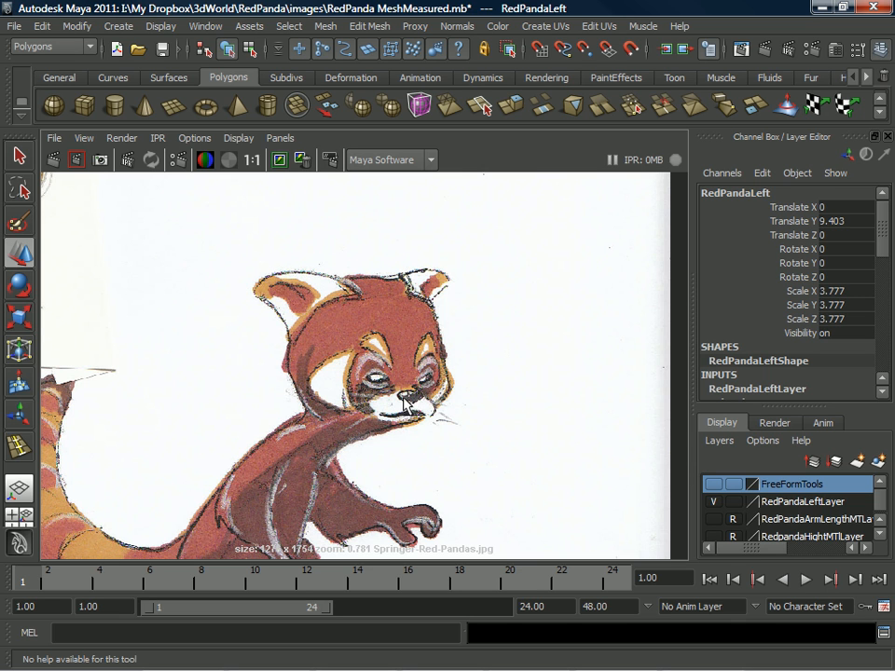
{"action": "right_click_drag", "start_coordinate": [407, 367], "coordinate": [417, 232], "text": "alt"}
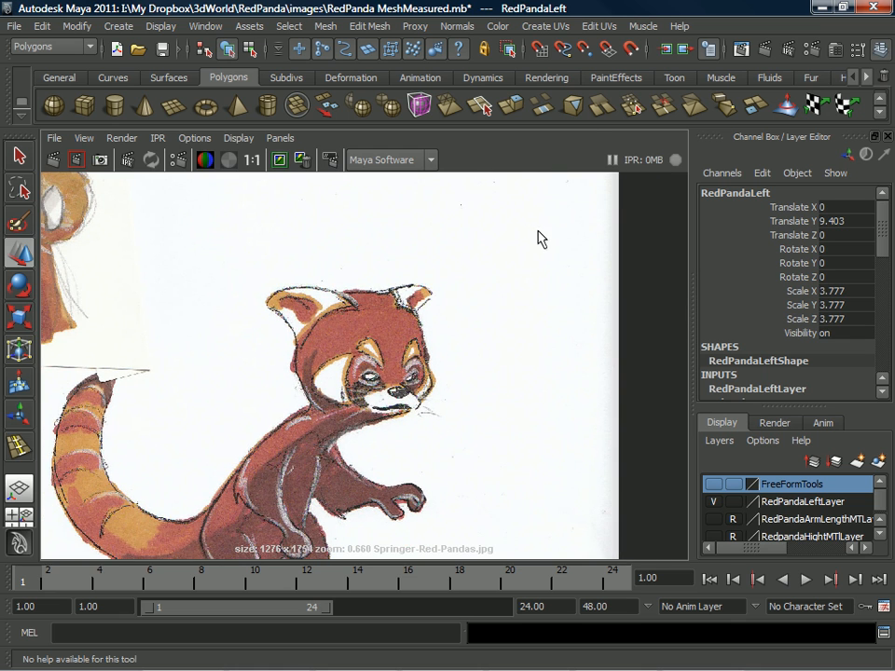
Insert three evenly spaced horizontal edge loops around the head using the Multiple edge loops option.
{"action": "key", "text": "space"}
{"action": "right_click_drag", "start_coordinate": [479, 265], "coordinate": [611, 198], "text": "alt"}
{"action": "right_click_drag", "start_coordinate": [528, 213], "coordinate": [487, 234]}
{"action": "key", "text": "q"}
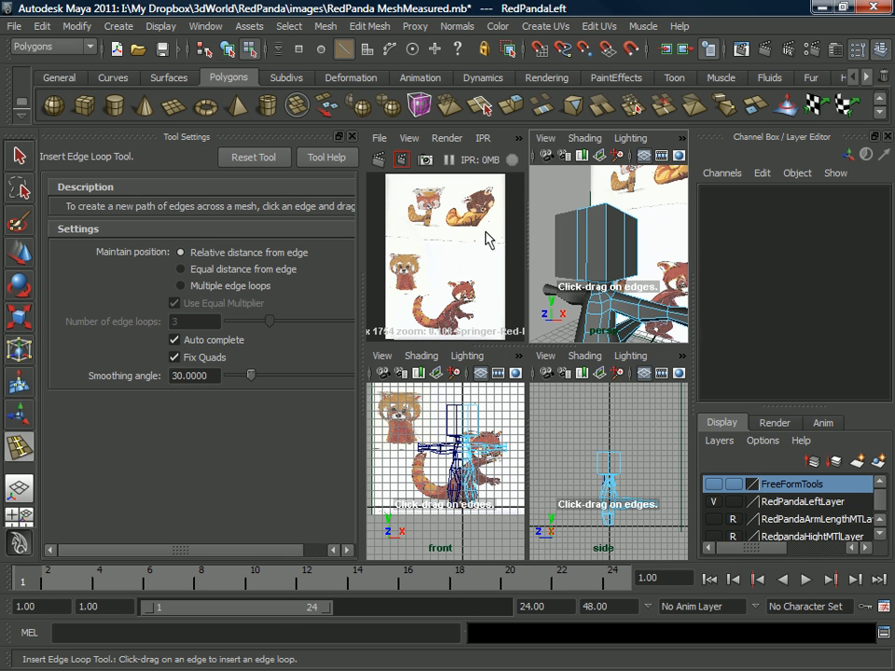
{"action": "left_click", "coordinate": [180, 286]}
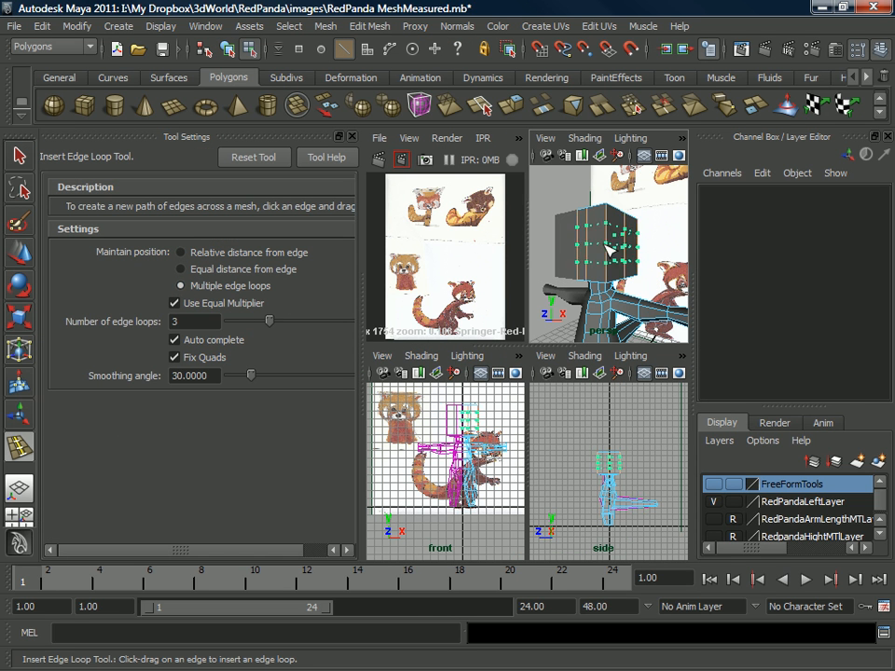
{"action": "left_click", "coordinate": [607, 248]}
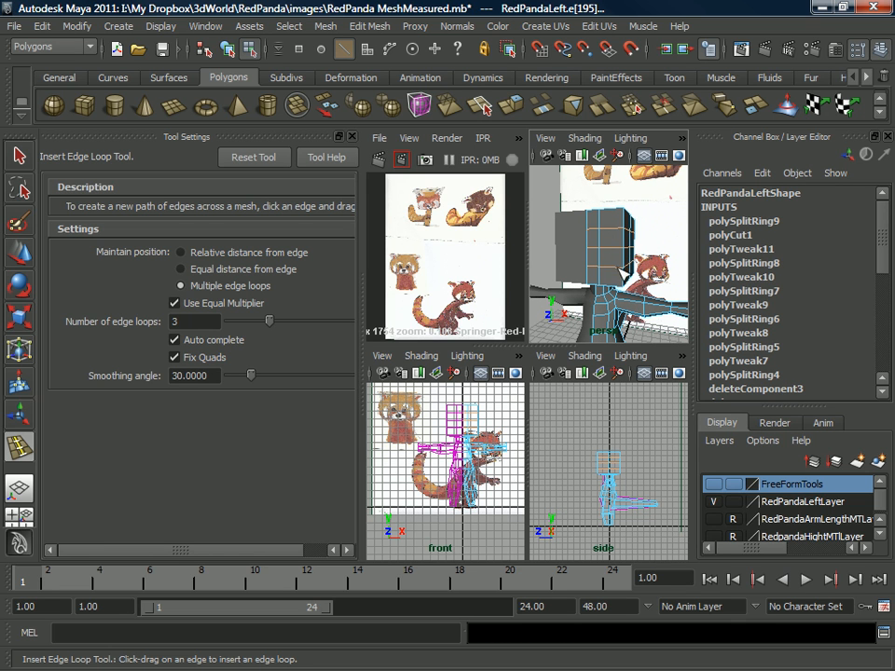
Delete the upper and lower of the three horizontal head edge loops, keeping the middle one, and switch to vertex selection.
{"action": "left_click_drag", "start_coordinate": [614, 229], "coordinate": [616, 232], "text": "alt"}
{"action": "key", "text": "space"}
{"action": "left_click_drag", "start_coordinate": [566, 250], "coordinate": [511, 303], "text": "alt"}
{"action": "right_click", "coordinate": [510, 303]}
{"action": "right_click_drag", "start_coordinate": [510, 303], "coordinate": [511, 285]}
{"action": "key", "text": "q"}
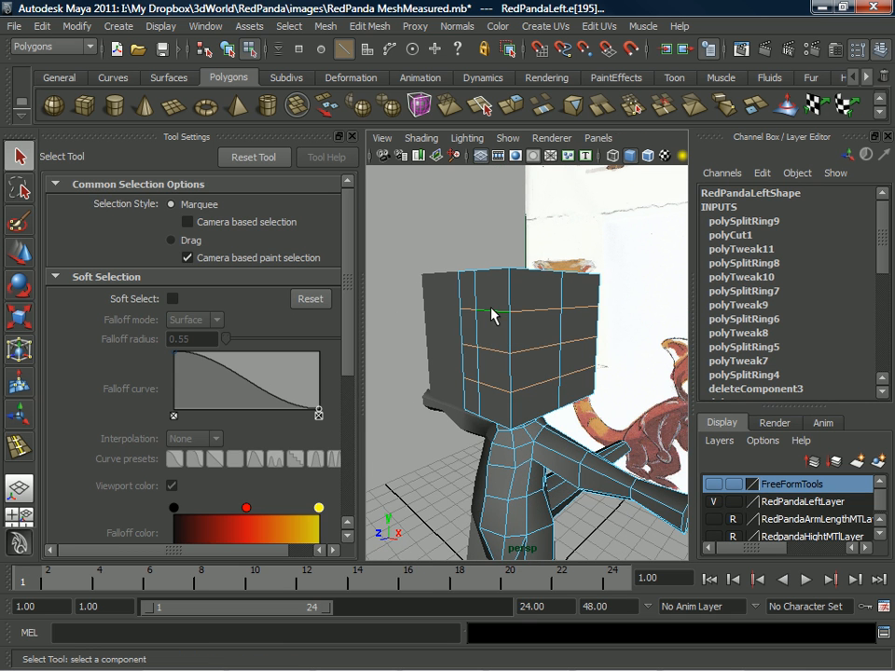
{"action": "left_click_drag", "start_coordinate": [425, 365], "coordinate": [463, 363], "text": "alt"}
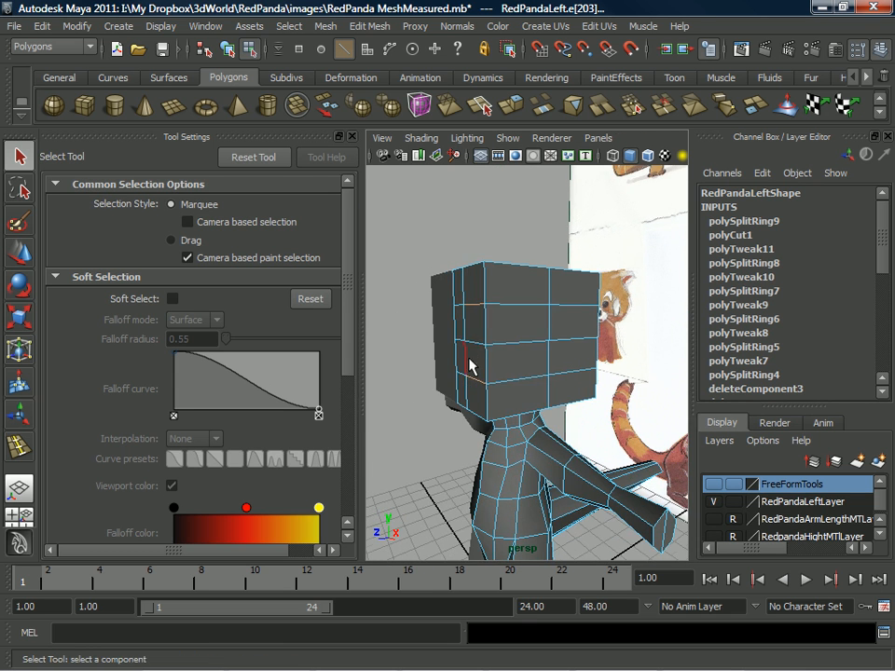
{"action": "right_click_drag", "start_coordinate": [476, 308], "coordinate": [601, 312], "text": "ctrl"}
{"action": "left_click_drag", "start_coordinate": [526, 319], "coordinate": [490, 348], "text": "alt"}
{"action": "right_click_drag", "start_coordinate": [484, 326], "coordinate": [424, 323]}
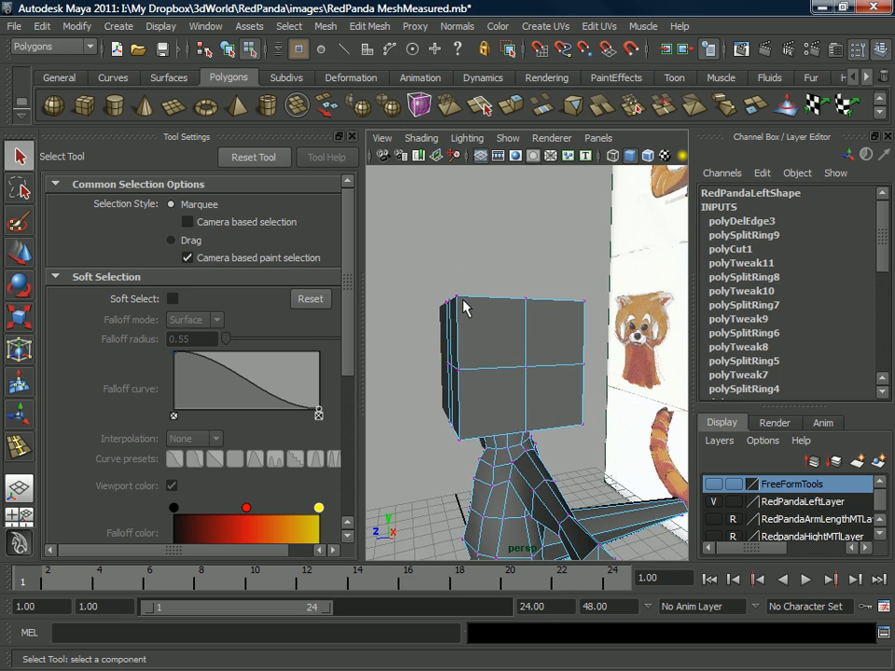
Try to push the mid-height front vertices of the head forward along Z, and undo the move.
{"action": "left_click_drag", "start_coordinate": [448, 366], "coordinate": [461, 344], "text": "alt"}
{"action": "left_click_drag", "start_coordinate": [455, 304], "coordinate": [477, 363], "text": "alt"}
{"action": "scroll", "coordinate": [516, 319], "scroll_direction": "down", "scroll_amount": 5}
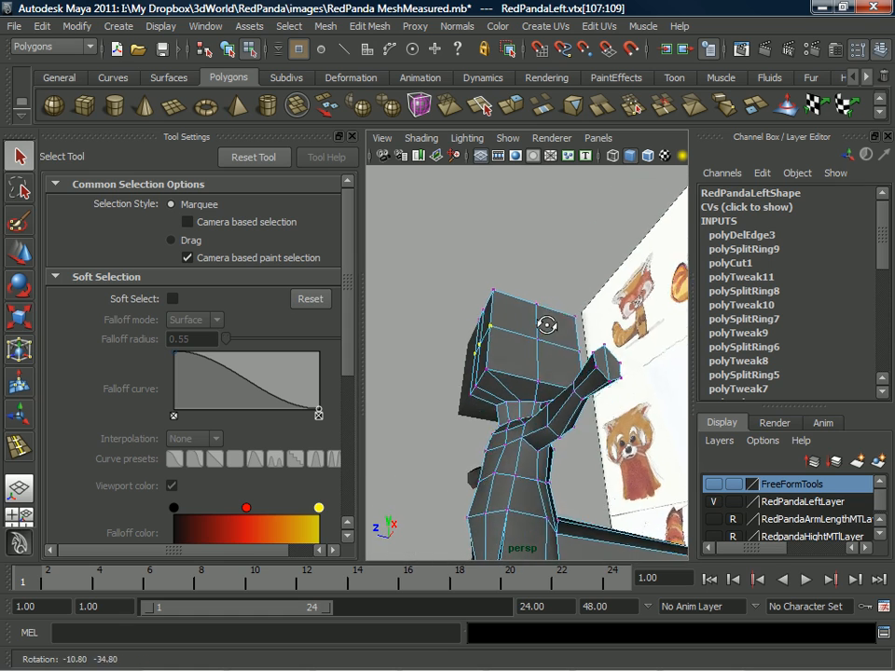
{"action": "left_click_drag", "start_coordinate": [632, 340], "coordinate": [509, 423], "text": "alt"}
{"action": "key", "text": "w"}
{"action": "left_click_drag", "start_coordinate": [457, 314], "coordinate": [436, 307]}
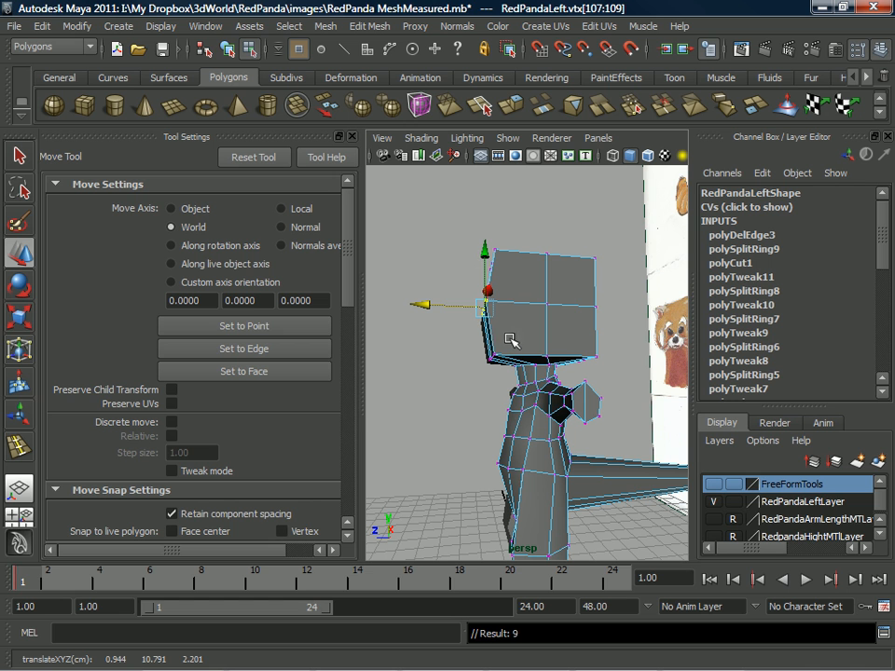
{"action": "key", "text": "ctrl+z"}
Hide the tool settings and examine the panda's head shape and ears in the enlarged reference image.
{"action": "left_click_drag", "start_coordinate": [477, 351], "coordinate": [598, 306], "text": "alt"}
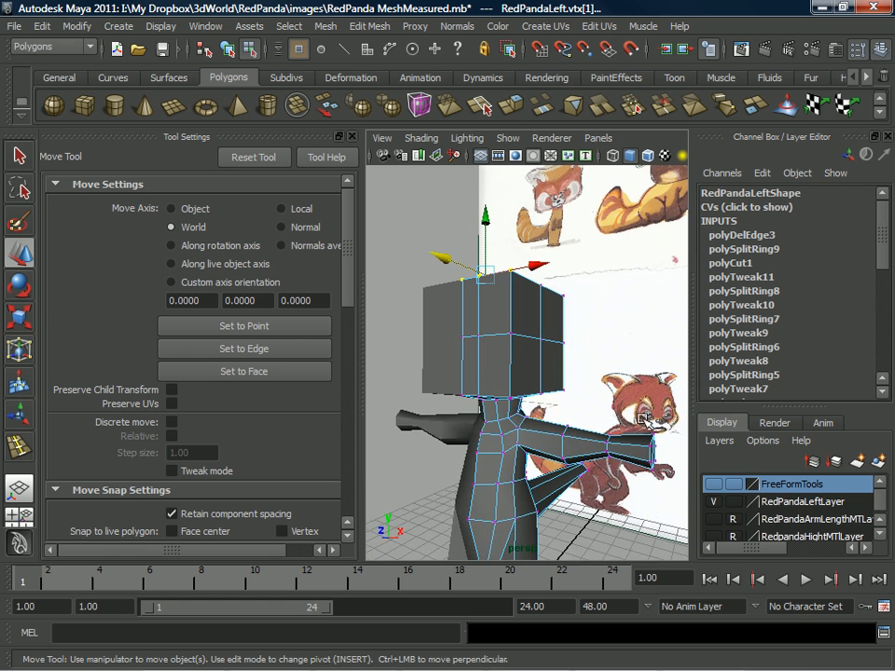
{"action": "middle_click_drag", "start_coordinate": [652, 395], "coordinate": [636, 383], "text": "alt"}
{"action": "left_click", "coordinate": [352, 137]}
{"action": "key", "text": "space"}
{"action": "key", "text": "space"}
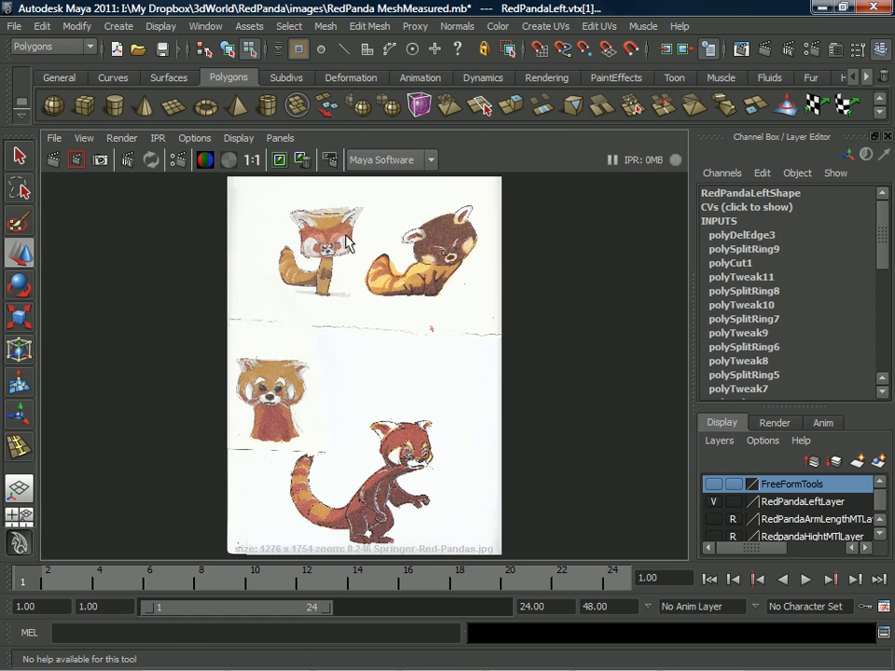
{"action": "key", "text": "ctrl+space"}
{"action": "middle_click_drag", "start_coordinate": [500, 290], "coordinate": [419, 232], "text": "alt"}
{"action": "right_click_drag", "start_coordinate": [420, 232], "coordinate": [421, 500], "text": "alt"}
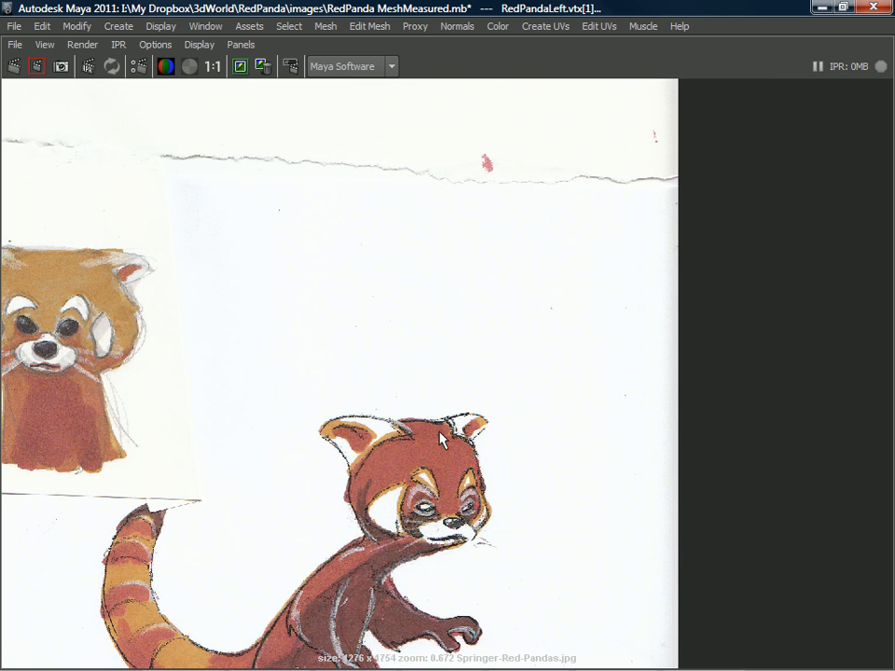
{"action": "key", "text": "space"}
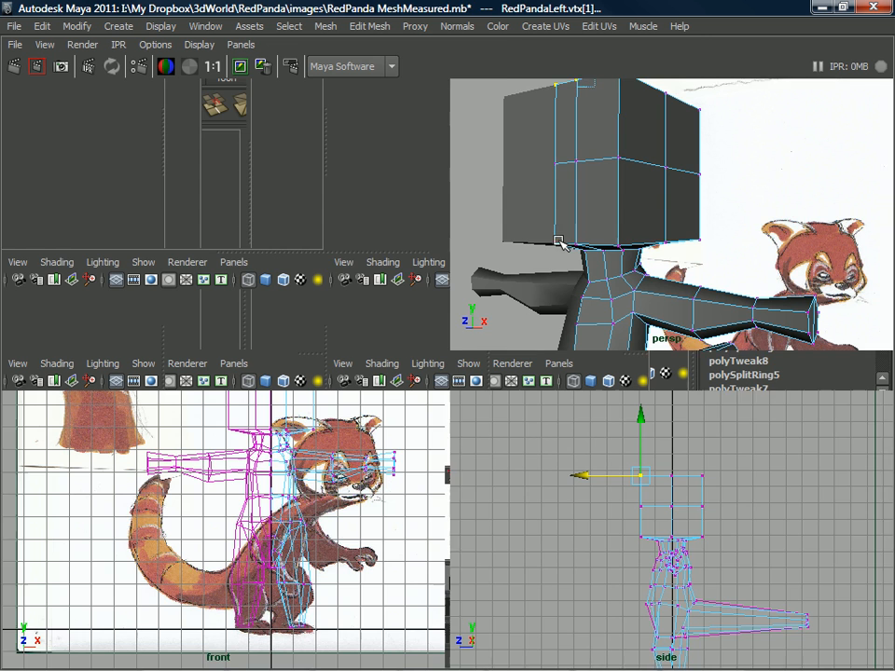
Lower the head's top front vertices and shift them back along Z to form a sloping forehead.
{"action": "key", "text": "space"}
{"action": "left_click_drag", "start_coordinate": [599, 273], "coordinate": [208, 212], "text": "alt"}
{"action": "left_click_drag", "start_coordinate": [285, 154], "coordinate": [288, 212]}
{"action": "left_click_drag", "start_coordinate": [340, 248], "coordinate": [231, 313], "text": "alt"}
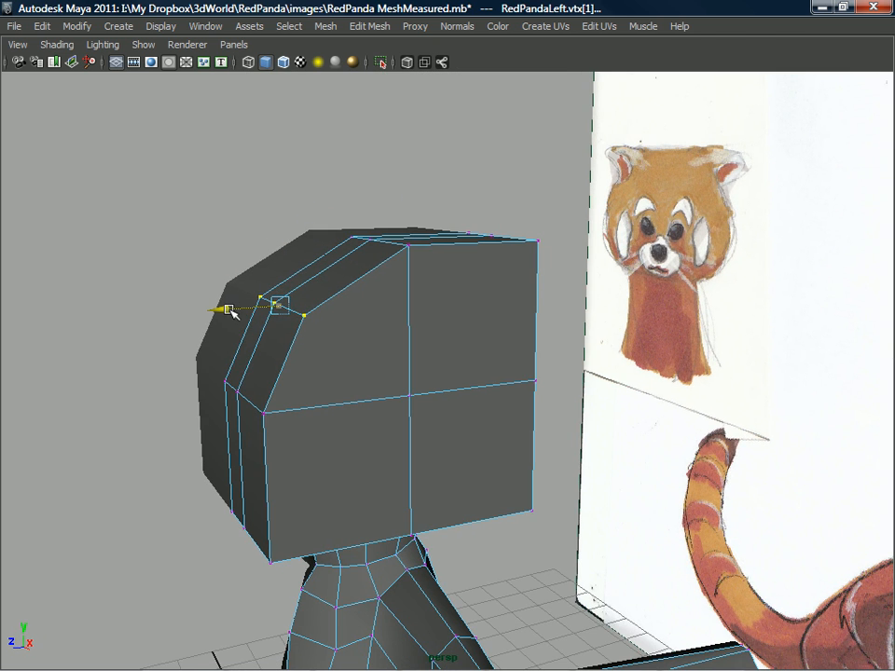
{"action": "left_click", "coordinate": [280, 250]}
{"action": "left_click_drag", "start_coordinate": [286, 240], "coordinate": [612, 387], "text": "alt"}
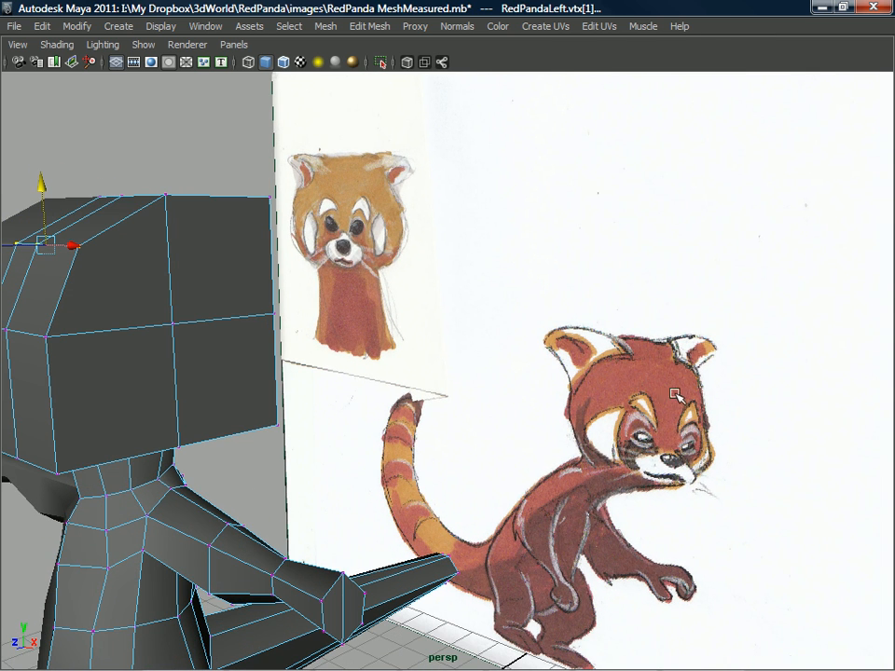
Compare the head's profile with the reference panda from side and three-quarter angles.
{"action": "left_click_drag", "start_coordinate": [645, 362], "coordinate": [658, 363], "text": "alt"}
{"action": "left_click_drag", "start_coordinate": [617, 394], "coordinate": [581, 375], "text": "alt"}
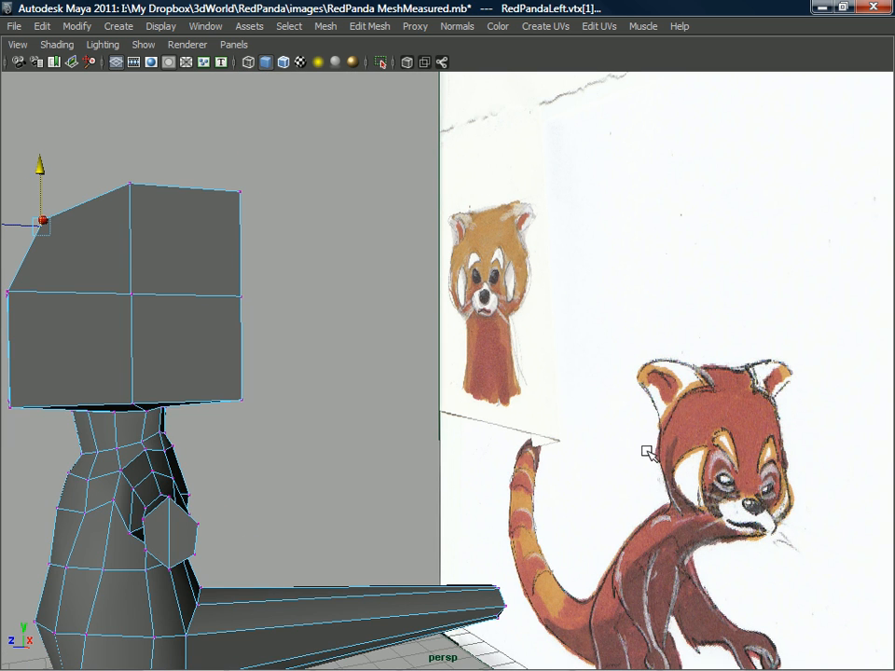
{"action": "left_click_drag", "start_coordinate": [277, 282], "coordinate": [327, 248], "text": "alt"}
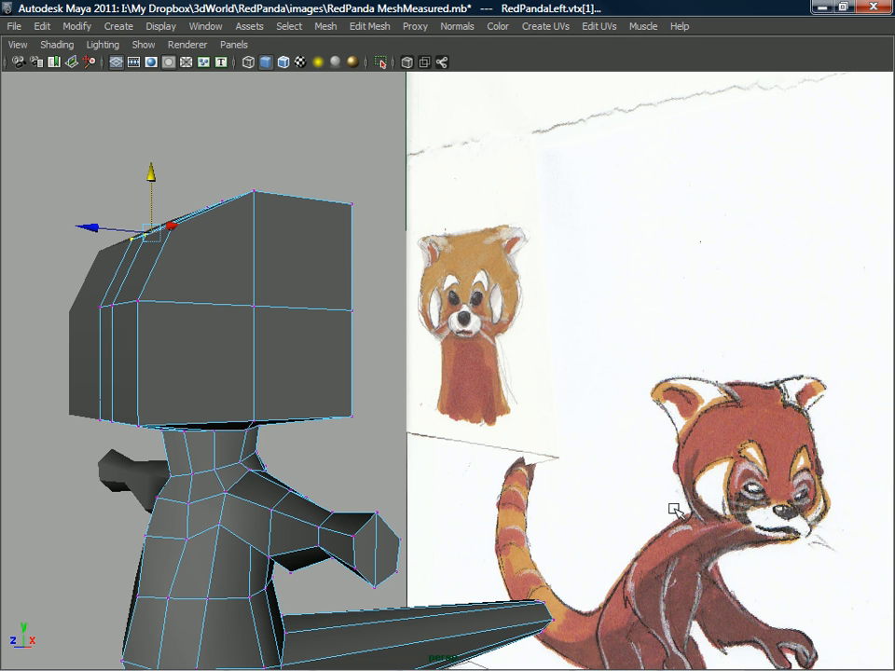
{"action": "left_click_drag", "start_coordinate": [355, 302], "coordinate": [357, 362], "text": "alt"}
{"action": "middle_click_drag", "start_coordinate": [764, 488], "coordinate": [685, 423], "text": "alt"}
{"action": "left_click_drag", "start_coordinate": [685, 424], "coordinate": [774, 493], "text": "alt"}
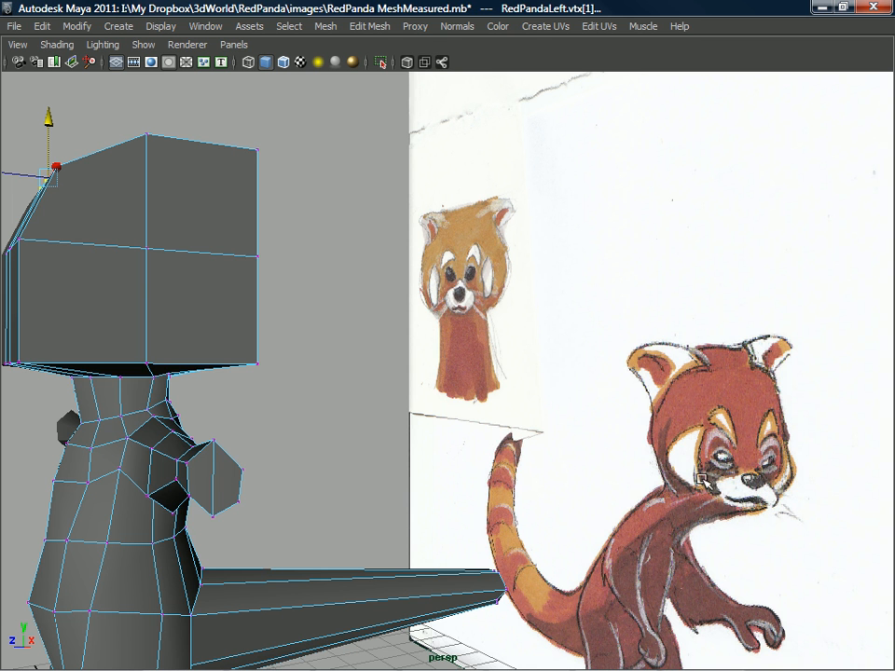
{"action": "middle_click_drag", "start_coordinate": [82, 255], "coordinate": [190, 278], "text": "alt"}
{"action": "left_click_drag", "start_coordinate": [190, 277], "coordinate": [252, 310], "text": "alt"}
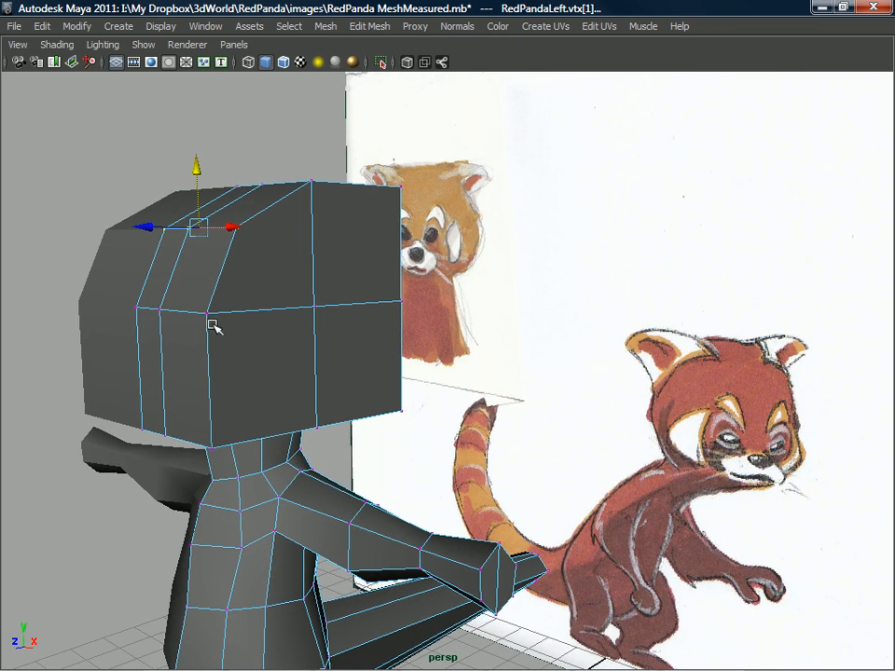
{"action": "left_click_drag", "start_coordinate": [313, 326], "coordinate": [273, 323], "text": "alt"}
Insert edge loops around the head's lower half and delete the surplus ones, leaving a single loop halfway.
{"action": "right_click_drag", "start_coordinate": [273, 323], "coordinate": [334, 304]}
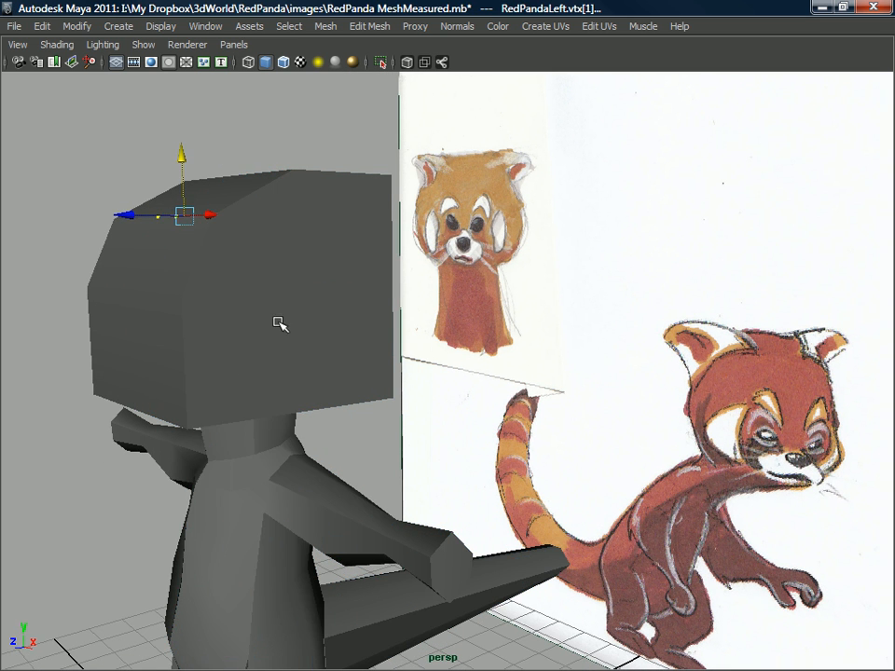
{"action": "right_click_drag", "start_coordinate": [220, 323], "coordinate": [194, 344], "text": "shift"}
{"action": "mouse_move", "coordinate": [183, 355]}
{"action": "left_mouse_down"}
{"action": "mouse_move", "coordinate": [186, 365]}
{"action": "mouse_move", "coordinate": [180, 335]}
{"action": "left_mouse_up"}
{"action": "right_click_drag", "start_coordinate": [180, 336], "coordinate": [171, 290]}
{"action": "left_click", "coordinate": [168, 336]}
{"action": "left_click_drag", "start_coordinate": [169, 392], "coordinate": [164, 347], "text": "alt"}
{"action": "right_click_drag", "start_coordinate": [159, 335], "coordinate": [304, 343], "text": "ctrl"}
{"action": "mouse_move", "coordinate": [303, 344]}
{"action": "left_mouse_down", "text": "alt"}
{"action": "mouse_move", "coordinate": [257, 339]}
{"action": "mouse_move", "coordinate": [253, 346]}
{"action": "mouse_move", "coordinate": [310, 340]}
{"action": "mouse_move", "coordinate": [252, 354]}
{"action": "mouse_move", "coordinate": [306, 352]}
{"action": "left_mouse_up", "text": "alt"}
Move the two lowest rows of vertices at the back of the head forward and up to taper the nape.
{"action": "right_click_drag", "start_coordinate": [327, 337], "coordinate": [276, 358]}
{"action": "left_click", "coordinate": [358, 387]}
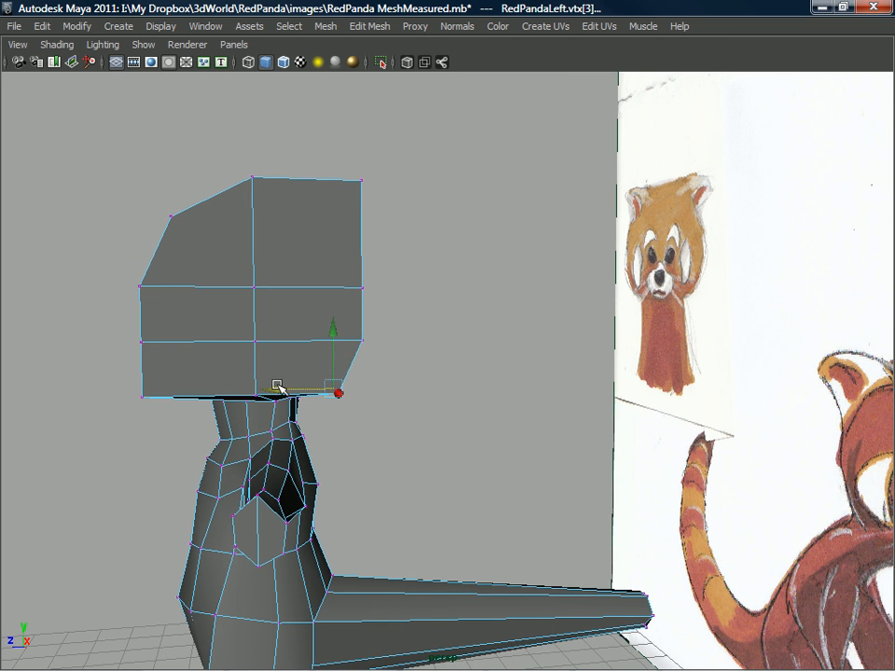
{"action": "left_click_drag", "start_coordinate": [333, 334], "coordinate": [338, 302]}
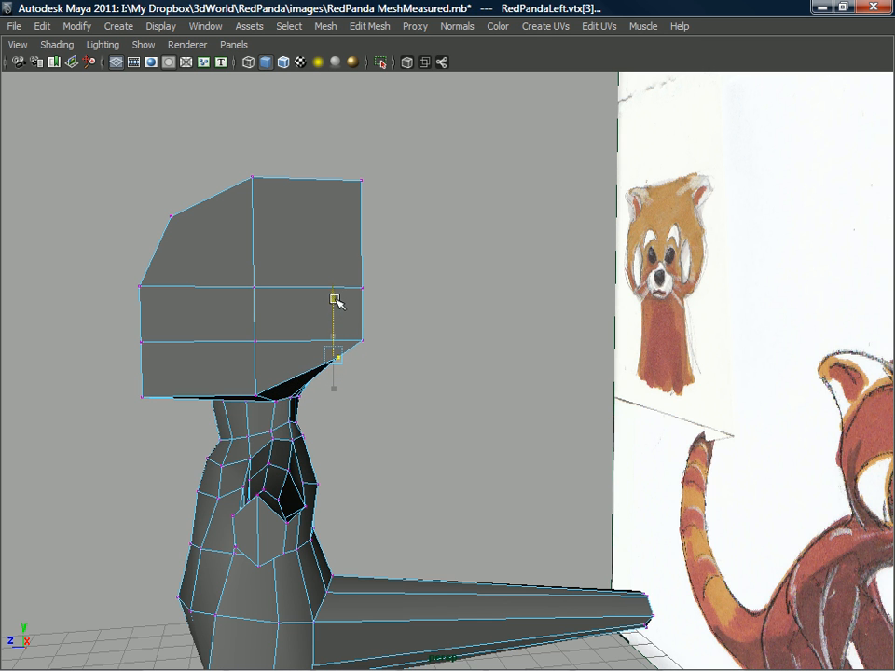
{"action": "left_click_drag", "start_coordinate": [365, 339], "coordinate": [355, 290]}
{"action": "left_click_drag", "start_coordinate": [289, 341], "coordinate": [395, 244]}
Lower the head's top back vertices and shift them forward, and pull the mid-height back vertices slightly inward.
{"action": "left_click_drag", "start_coordinate": [254, 310], "coordinate": [280, 279]}
{"action": "left_click_drag", "start_coordinate": [346, 206], "coordinate": [279, 275]}
{"action": "left_click_drag", "start_coordinate": [303, 266], "coordinate": [315, 320], "text": "alt"}
{"action": "left_click_drag", "start_coordinate": [379, 320], "coordinate": [317, 354]}
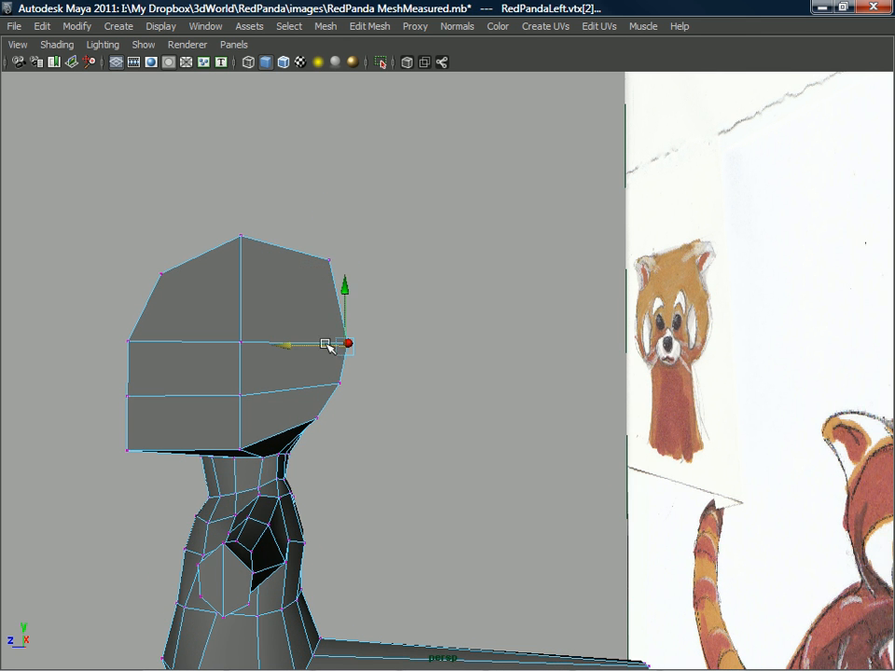
Raise the back vertices of the head's two middle rows along Y to even out the curve.
{"action": "left_click_drag", "start_coordinate": [344, 294], "coordinate": [346, 282]}
{"action": "left_click_drag", "start_coordinate": [338, 386], "coordinate": [337, 387]}
{"action": "left_click_drag", "start_coordinate": [336, 329], "coordinate": [338, 323]}
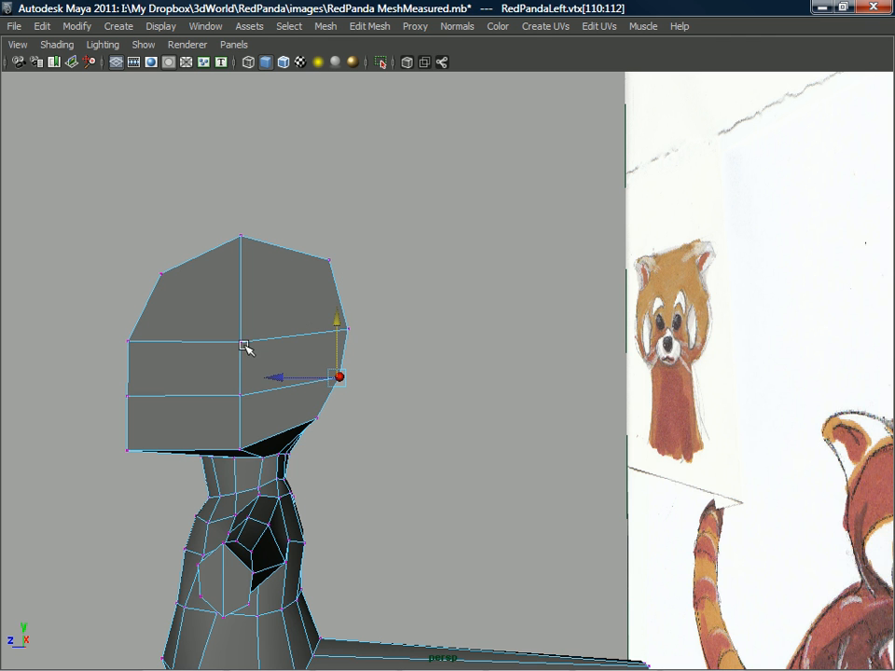
Check the head against the reference and raise the back ends of its two middle edge loops a little further.
{"action": "left_click_drag", "start_coordinate": [357, 265], "coordinate": [304, 327], "text": "alt"}
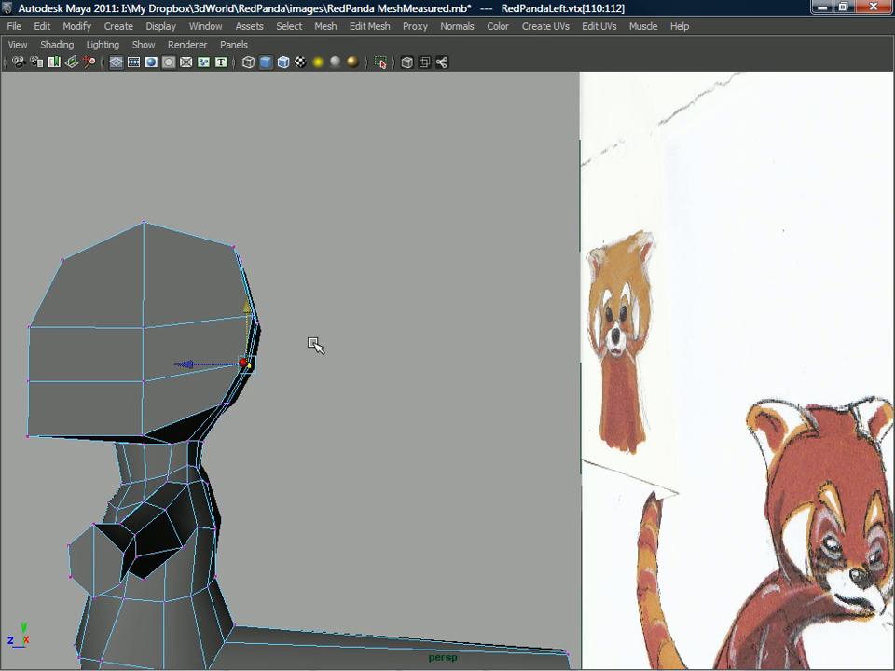
{"action": "left_click_drag", "start_coordinate": [359, 292], "coordinate": [631, 379], "text": "alt"}
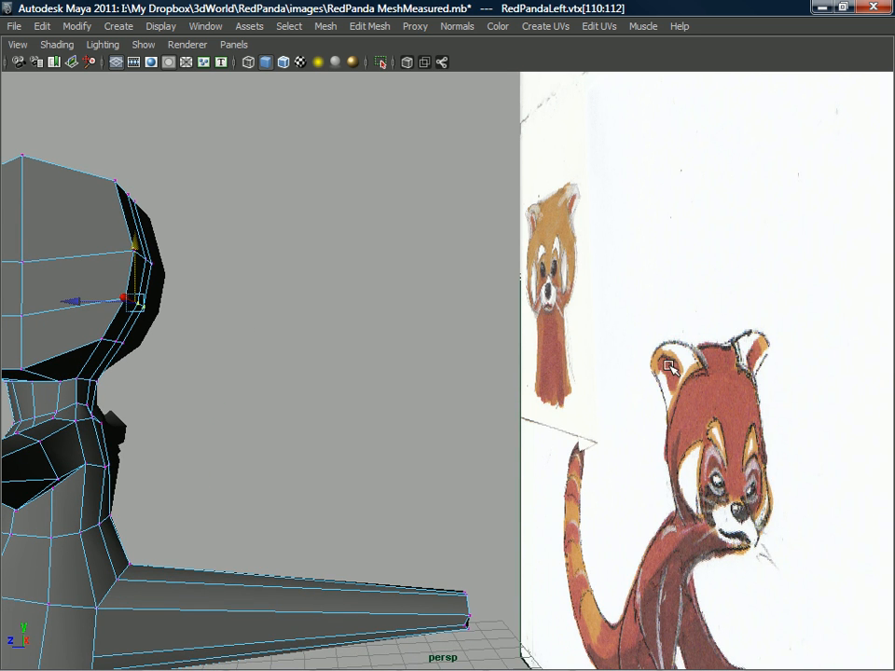
{"action": "left_click_drag", "start_coordinate": [756, 361], "coordinate": [736, 385], "text": "alt"}
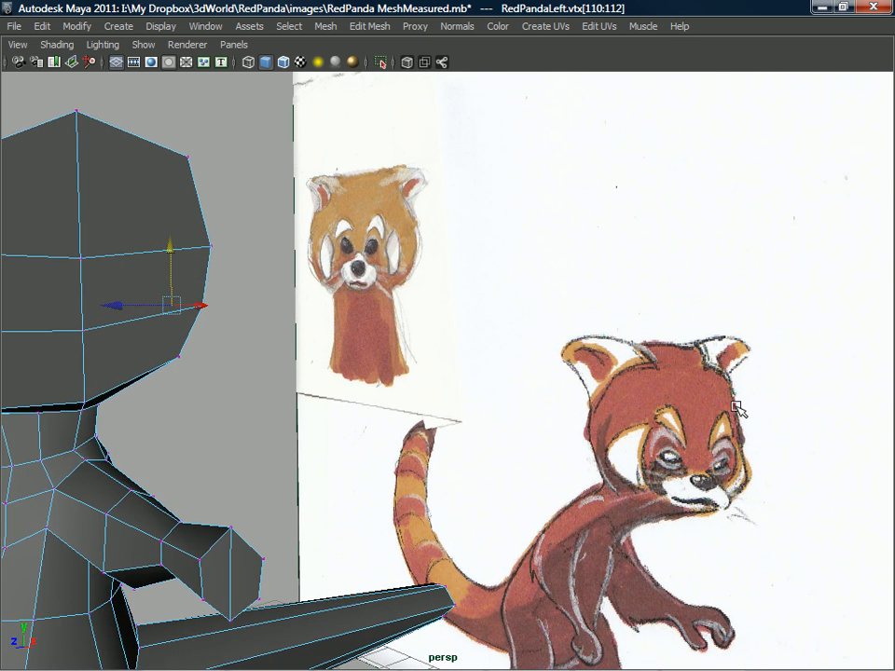
{"action": "left_click_drag", "start_coordinate": [74, 340], "coordinate": [224, 307], "text": "alt"}
{"action": "left_click_drag", "start_coordinate": [295, 296], "coordinate": [345, 245]}
{"action": "left_click_drag", "start_coordinate": [322, 208], "coordinate": [321, 195]}
{"action": "left_click_drag", "start_coordinate": [297, 331], "coordinate": [291, 346]}
{"action": "left_click_drag", "start_coordinate": [315, 274], "coordinate": [313, 264]}
Raise the side vertices of the head's two middle edge loops along Y so the loops slope evenly.
{"action": "left_click_drag", "start_coordinate": [229, 253], "coordinate": [197, 287]}
{"action": "left_click_drag", "start_coordinate": [206, 223], "coordinate": [209, 206]}
{"action": "left_click_drag", "start_coordinate": [220, 307], "coordinate": [206, 342]}
{"action": "left_click_drag", "start_coordinate": [205, 284], "coordinate": [205, 269]}
{"action": "middle_click_drag", "start_coordinate": [200, 293], "coordinate": [208, 287], "text": "alt"}
{"action": "left_click_drag", "start_coordinate": [198, 306], "coordinate": [136, 309], "text": "alt"}
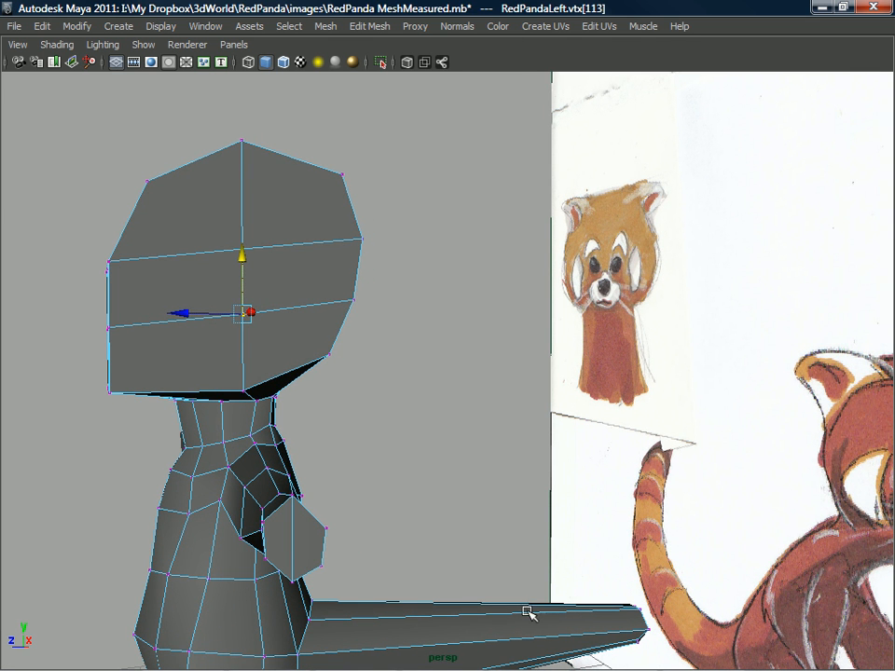
Shift the head's outer back-corner vertices, including the bottom one, forward along Z to round the back.
{"action": "left_click_drag", "start_coordinate": [260, 351], "coordinate": [328, 270], "text": "alt"}
{"action": "left_click_drag", "start_coordinate": [382, 366], "coordinate": [435, 367], "text": "alt"}
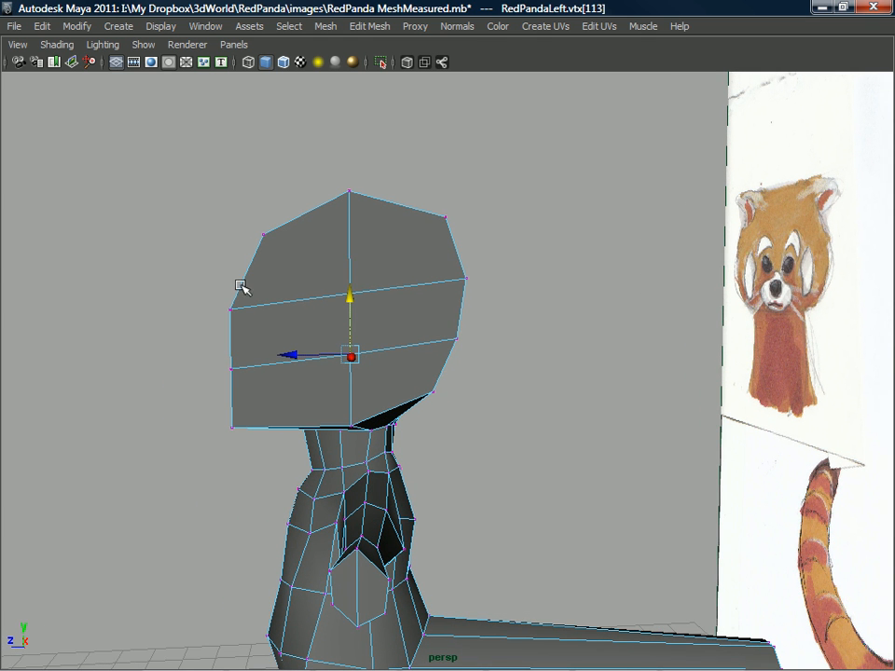
{"action": "left_click_drag", "start_coordinate": [327, 269], "coordinate": [545, 516], "text": "alt"}
{"action": "left_click_drag", "start_coordinate": [556, 518], "coordinate": [552, 414], "text": "alt"}
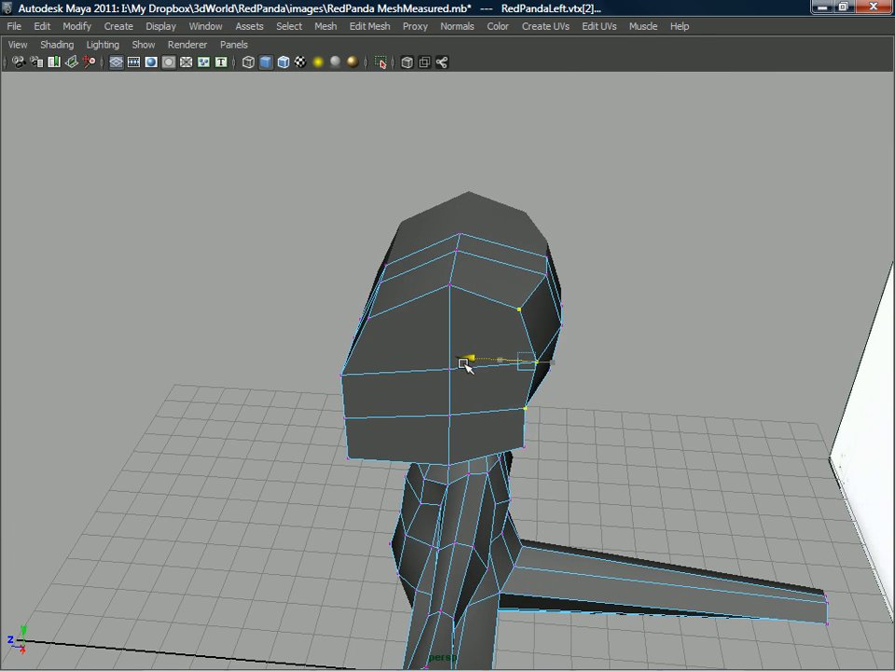
{"action": "left_click", "coordinate": [519, 449], "text": "shift"}
{"action": "left_click_drag", "start_coordinate": [519, 449], "coordinate": [504, 475], "text": "alt"}
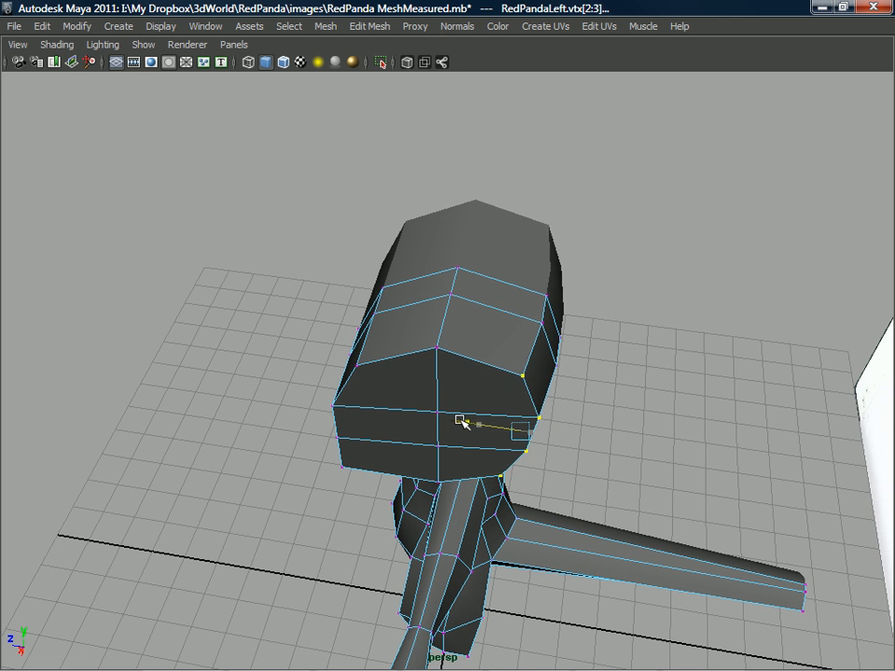
{"action": "left_click_drag", "start_coordinate": [515, 366], "coordinate": [483, 456], "text": "alt"}
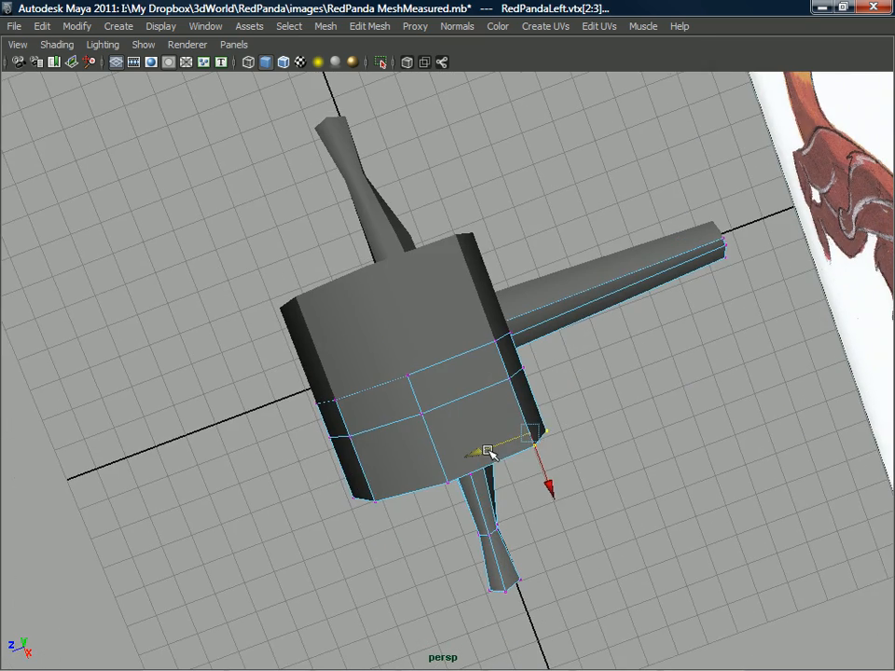
Move the upper outer vertices of the head inward along X to narrow its crown.
{"action": "left_click_drag", "start_coordinate": [502, 431], "coordinate": [533, 194], "text": "alt"}
{"action": "left_click_drag", "start_coordinate": [500, 242], "coordinate": [504, 174], "text": "alt"}
{"action": "left_click_drag", "start_coordinate": [569, 235], "coordinate": [681, 369]}
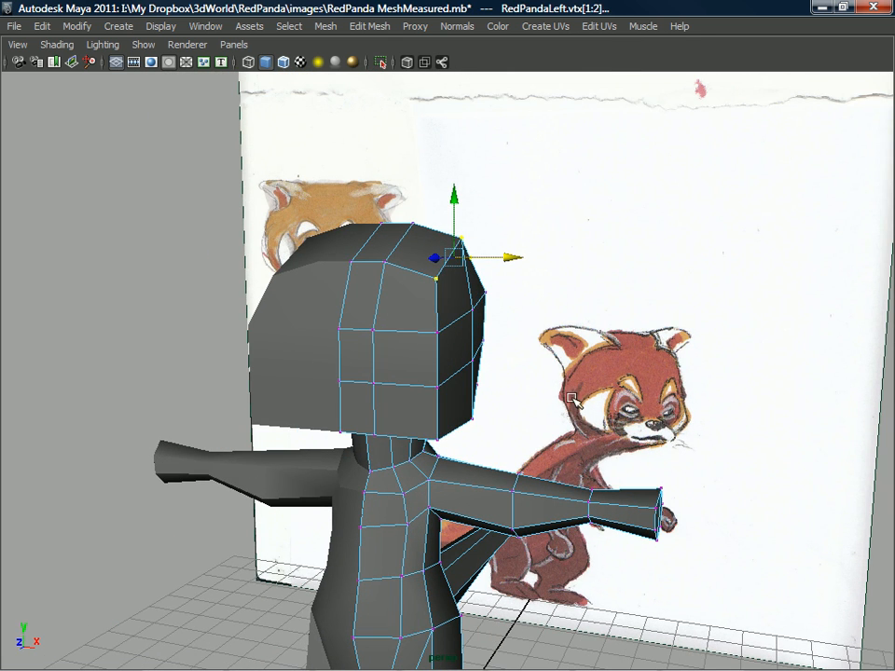
Adjust the single vertex at the lower back of the head, just above the neck, along X.
{"action": "left_click_drag", "start_coordinate": [601, 364], "coordinate": [432, 245], "text": "alt"}
{"action": "left_click_drag", "start_coordinate": [413, 313], "coordinate": [482, 417], "text": "alt"}
{"action": "left_click_drag", "start_coordinate": [598, 416], "coordinate": [630, 410], "text": "alt"}
{"action": "left_click_drag", "start_coordinate": [422, 402], "coordinate": [465, 426], "text": "alt"}
{"action": "left_click_drag", "start_coordinate": [466, 426], "coordinate": [490, 394], "text": "alt"}
{"action": "scroll", "coordinate": [425, 393], "scroll_direction": "up", "scroll_amount": 3}
{"action": "left_click_drag", "start_coordinate": [401, 395], "coordinate": [419, 394], "text": "alt"}
{"action": "left_click_drag", "start_coordinate": [494, 377], "coordinate": [528, 354], "text": "alt"}
{"action": "left_click", "coordinate": [532, 370]}
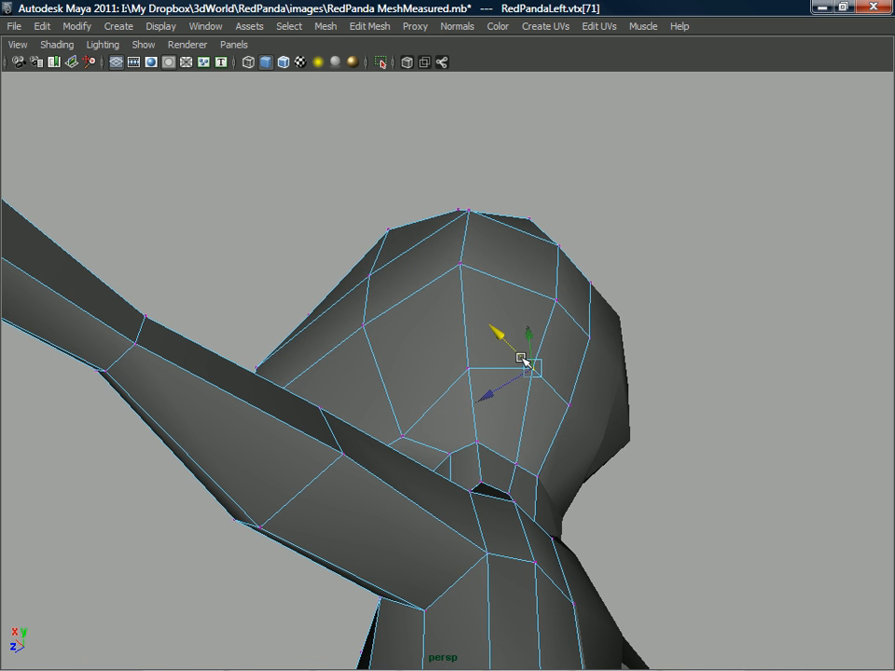
Reposition the vertices on the lower back and side of the head to refine its rounded shape.
{"action": "left_click", "coordinate": [468, 370]}
{"action": "left_click_drag", "start_coordinate": [467, 370], "coordinate": [530, 358], "text": "alt"}
{"action": "left_click", "coordinate": [514, 377]}
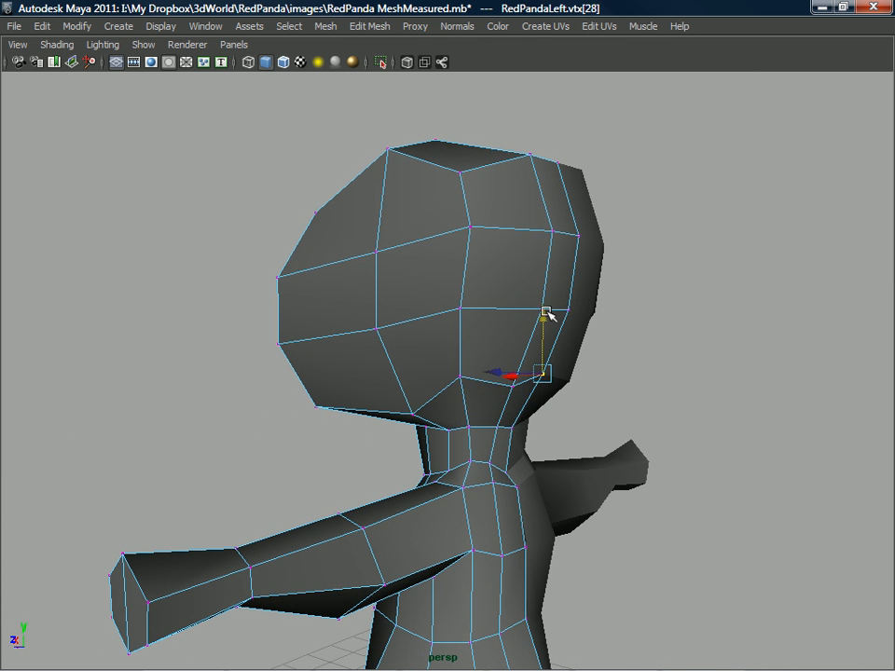
{"action": "left_click_drag", "start_coordinate": [361, 327], "coordinate": [701, 309], "text": "alt"}
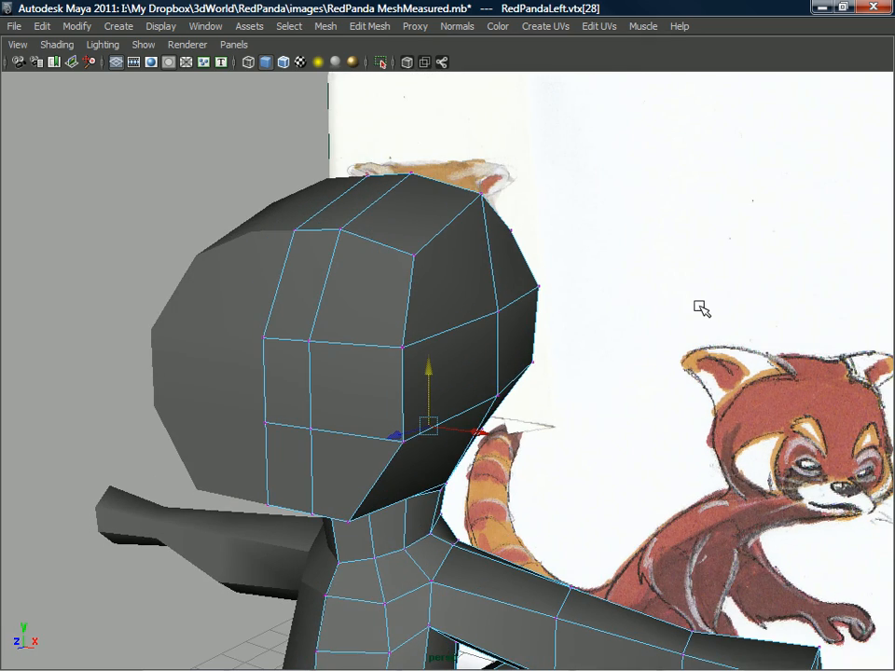
Adjust the two vertices along the outer edge of the face and switch to multi-component selection.
{"action": "left_click_drag", "start_coordinate": [389, 262], "coordinate": [704, 254], "text": "alt"}
{"action": "left_click_drag", "start_coordinate": [673, 320], "coordinate": [589, 254]}
{"action": "right_click", "coordinate": [587, 256]}
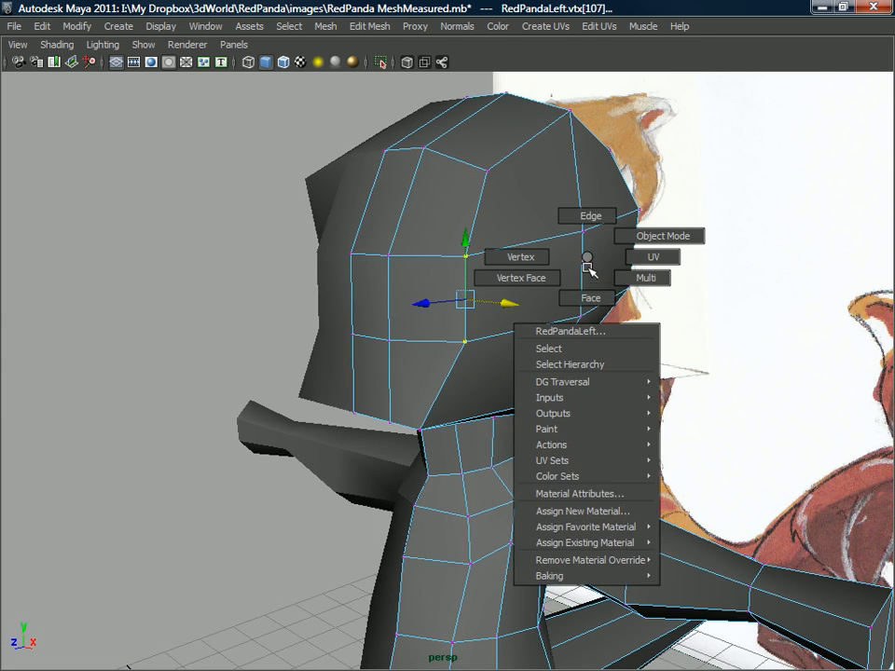
{"action": "right_click_drag", "start_coordinate": [591, 280], "coordinate": [645, 277]}
Reposition the vertices along the upper forehead so its outline curves toward the side of the head.
{"action": "left_click", "coordinate": [582, 272]}
{"action": "left_click_drag", "start_coordinate": [564, 265], "coordinate": [556, 210], "text": "alt"}
{"action": "left_click", "coordinate": [530, 206]}
{"action": "left_click_drag", "start_coordinate": [516, 176], "coordinate": [584, 241], "text": "alt"}
{"action": "mouse_move", "coordinate": [473, 246]}
{"action": "left_mouse_down", "text": "alt"}
{"action": "mouse_move", "coordinate": [445, 228]}
{"action": "mouse_move", "coordinate": [471, 190]}
{"action": "mouse_move", "coordinate": [374, 208]}
{"action": "mouse_move", "coordinate": [444, 225]}
{"action": "mouse_move", "coordinate": [480, 250]}
{"action": "left_mouse_up", "text": "alt"}
{"action": "left_click", "coordinate": [483, 203]}
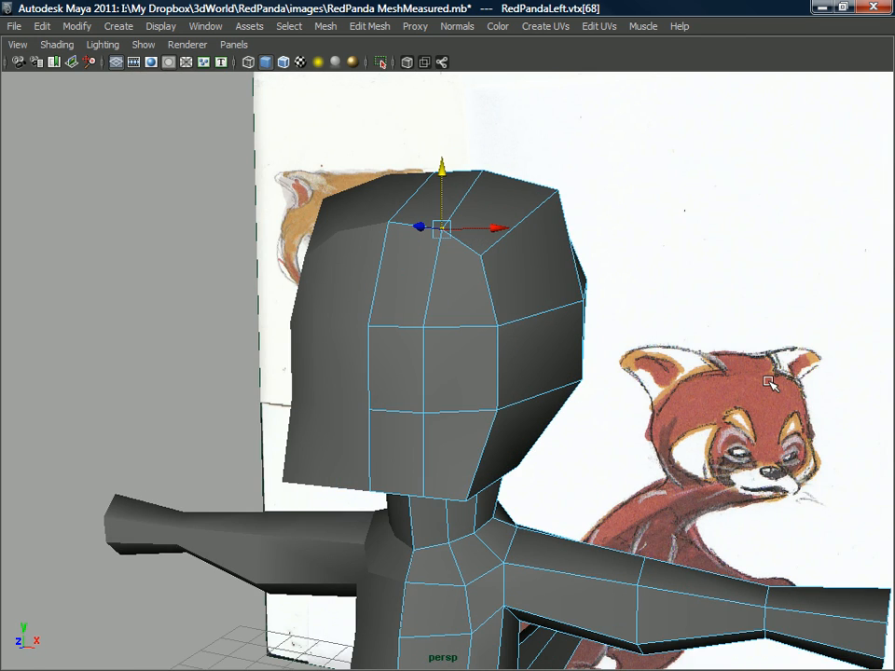
Examine the front of the head from several angles and compare it with the red panda reference drawings.
{"action": "mouse_move", "coordinate": [651, 406]}
{"action": "left_mouse_down", "text": "alt"}
{"action": "mouse_move", "coordinate": [667, 386]}
{"action": "mouse_move", "coordinate": [662, 414]}
{"action": "mouse_move", "coordinate": [674, 448]}
{"action": "left_mouse_up", "text": "alt"}
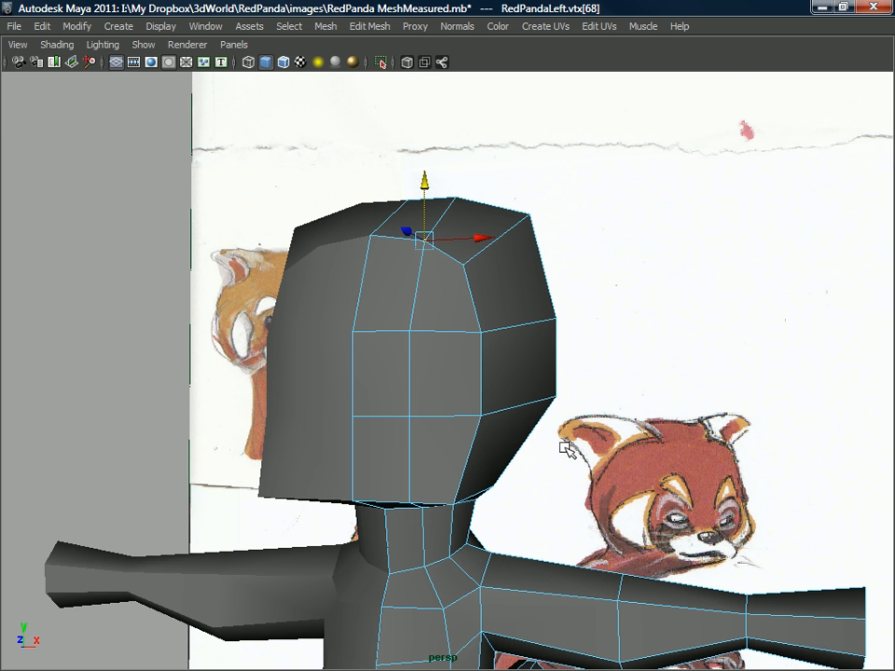
{"action": "left_click_drag", "start_coordinate": [510, 437], "coordinate": [389, 415], "text": "alt"}
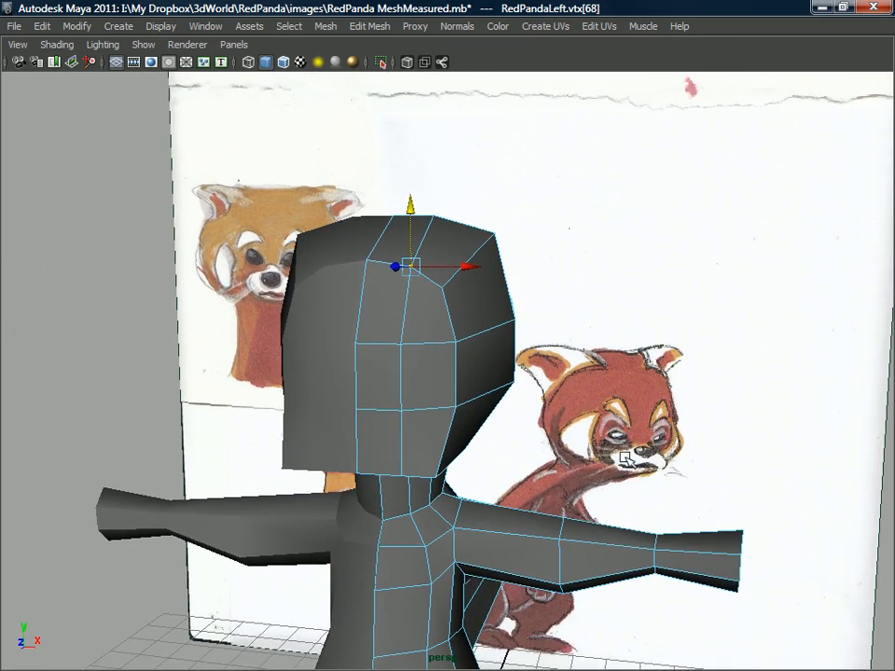
{"action": "left_click_drag", "start_coordinate": [497, 439], "coordinate": [486, 419], "text": "alt"}
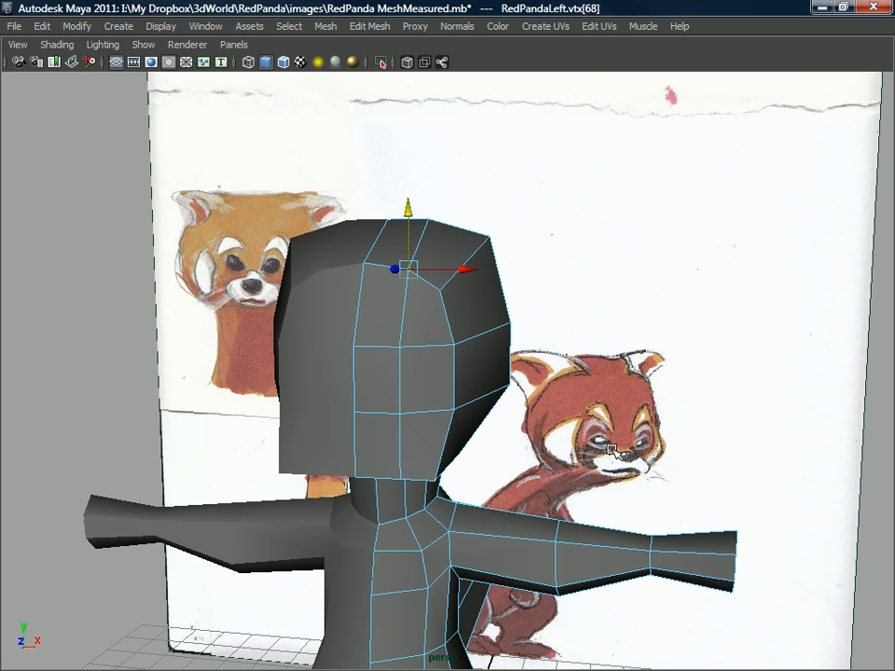
{"action": "left_click_drag", "start_coordinate": [491, 417], "coordinate": [374, 382], "text": "alt"}
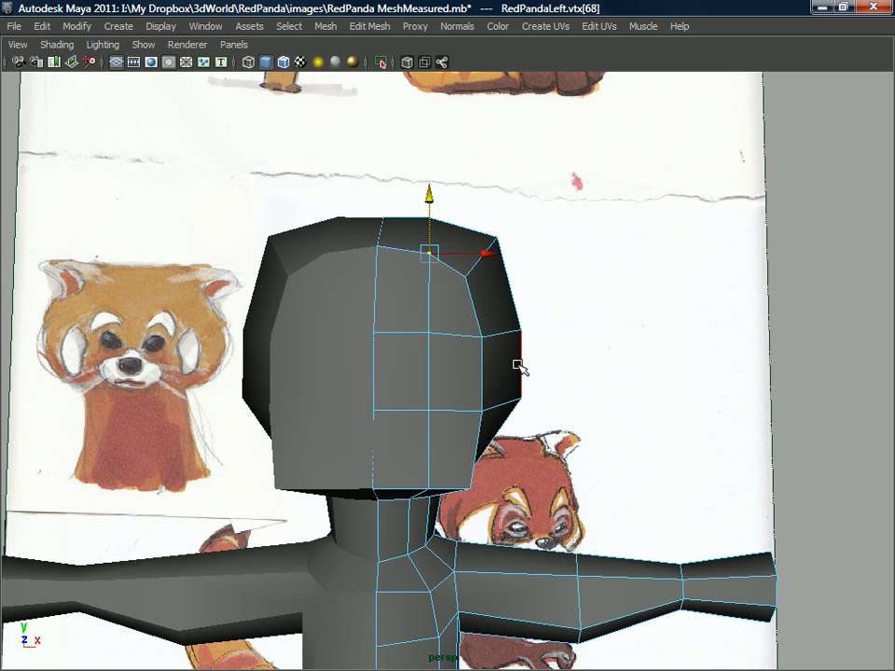
{"action": "left_click_drag", "start_coordinate": [436, 379], "coordinate": [430, 380], "text": "alt"}
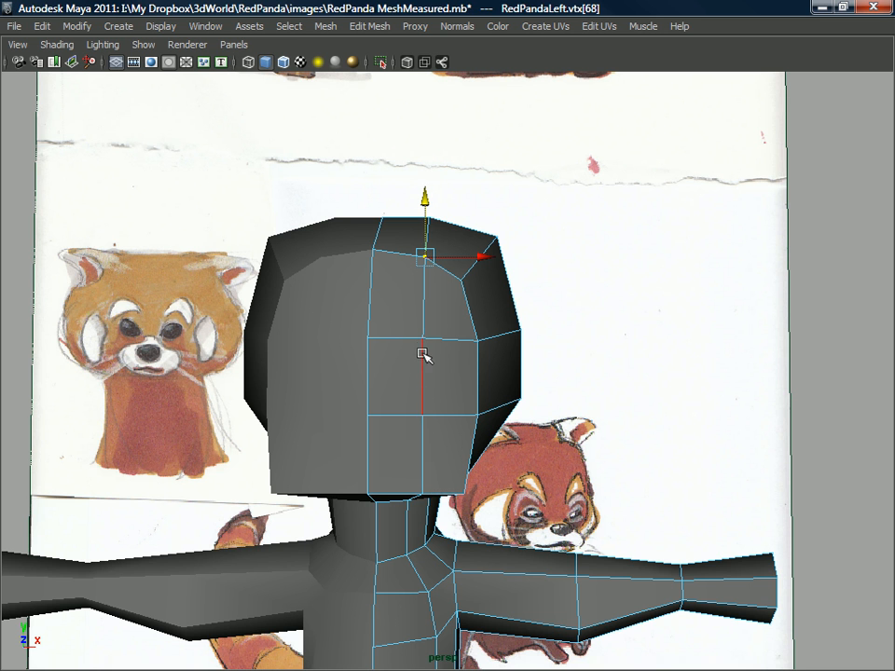
{"action": "mouse_move", "coordinate": [423, 369]}
{"action": "left_mouse_down", "text": "alt"}
{"action": "mouse_move", "coordinate": [325, 381]}
{"action": "mouse_move", "coordinate": [365, 390]}
{"action": "mouse_move", "coordinate": [390, 381]}
{"action": "mouse_move", "coordinate": [407, 391]}
{"action": "mouse_move", "coordinate": [402, 374]}
{"action": "mouse_move", "coordinate": [402, 393]}
{"action": "left_mouse_up", "text": "alt"}
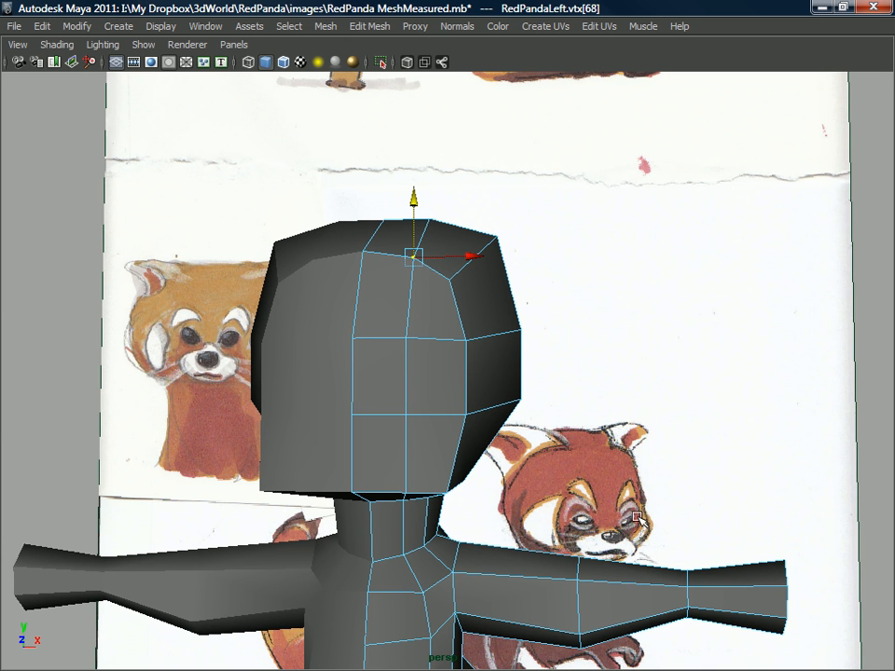
{"action": "mouse_move", "coordinate": [453, 416]}
{"action": "left_mouse_down", "text": "alt"}
{"action": "mouse_move", "coordinate": [442, 389]}
{"action": "mouse_move", "coordinate": [366, 399]}
{"action": "mouse_move", "coordinate": [397, 375]}
{"action": "mouse_move", "coordinate": [362, 364]}
{"action": "mouse_move", "coordinate": [291, 369]}
{"action": "mouse_move", "coordinate": [442, 360]}
{"action": "mouse_move", "coordinate": [247, 356]}
{"action": "mouse_move", "coordinate": [311, 375]}
{"action": "mouse_move", "coordinate": [349, 405]}
{"action": "left_mouse_up", "text": "alt"}
Move the lower corner vertex of the face back in depth to round the jaw.
{"action": "mouse_move", "coordinate": [370, 410]}
{"action": "right_mouse_down"}
{"action": "mouse_move", "coordinate": [320, 355]}
{"action": "mouse_move", "coordinate": [329, 409]}
{"action": "right_mouse_up"}
{"action": "mouse_move", "coordinate": [330, 409]}
{"action": "left_mouse_down", "text": "alt"}
{"action": "mouse_move", "coordinate": [409, 379]}
{"action": "mouse_move", "coordinate": [415, 423]}
{"action": "mouse_move", "coordinate": [353, 411]}
{"action": "mouse_move", "coordinate": [362, 444]}
{"action": "mouse_move", "coordinate": [271, 449]}
{"action": "left_mouse_up", "text": "alt"}
{"action": "left_click", "coordinate": [359, 445]}
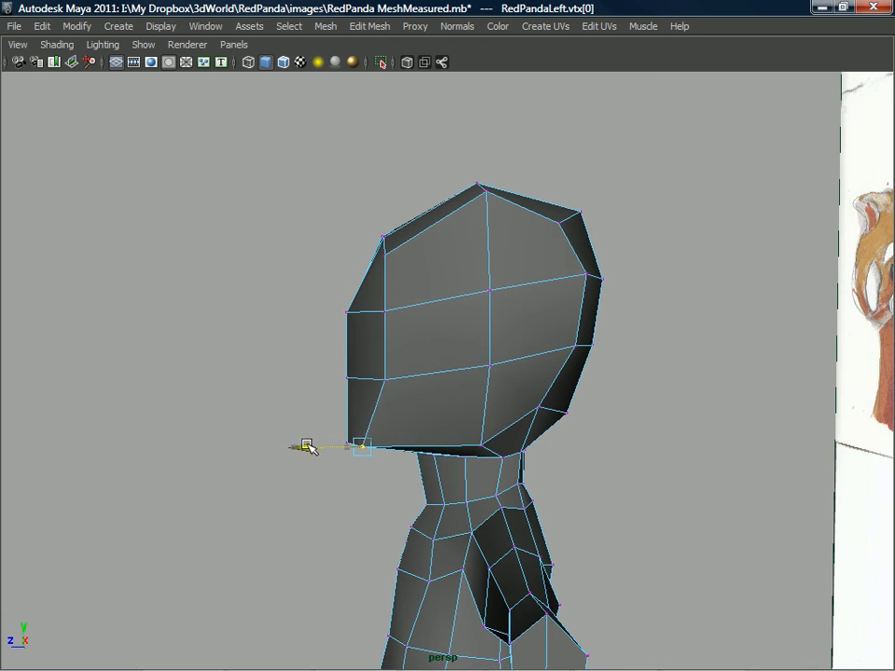
{"action": "left_click_drag", "start_coordinate": [332, 446], "coordinate": [386, 410], "text": "alt"}
{"action": "mouse_move", "coordinate": [491, 399]}
{"action": "left_mouse_down", "text": "alt"}
{"action": "mouse_move", "coordinate": [479, 419]}
{"action": "mouse_move", "coordinate": [495, 428]}
{"action": "mouse_move", "coordinate": [425, 419]}
{"action": "mouse_move", "coordinate": [459, 392]}
{"action": "mouse_move", "coordinate": [421, 402]}
{"action": "mouse_move", "coordinate": [444, 425]}
{"action": "mouse_move", "coordinate": [465, 429]}
{"action": "mouse_move", "coordinate": [461, 437]}
{"action": "mouse_move", "coordinate": [400, 432]}
{"action": "mouse_move", "coordinate": [361, 400]}
{"action": "mouse_move", "coordinate": [333, 393]}
{"action": "mouse_move", "coordinate": [378, 404]}
{"action": "mouse_move", "coordinate": [340, 424]}
{"action": "mouse_move", "coordinate": [293, 430]}
{"action": "mouse_move", "coordinate": [385, 410]}
{"action": "mouse_move", "coordinate": [393, 422]}
{"action": "mouse_move", "coordinate": [337, 430]}
{"action": "mouse_move", "coordinate": [465, 408]}
{"action": "mouse_move", "coordinate": [473, 423]}
{"action": "mouse_move", "coordinate": [465, 441]}
{"action": "mouse_move", "coordinate": [472, 435]}
{"action": "left_mouse_up", "text": "alt"}
{"action": "left_click_drag", "start_coordinate": [389, 404], "coordinate": [406, 418], "text": "alt"}
Extrude the lower front faces of the head forward to form the base of the muzzle.
{"action": "right_click", "coordinate": [422, 419]}
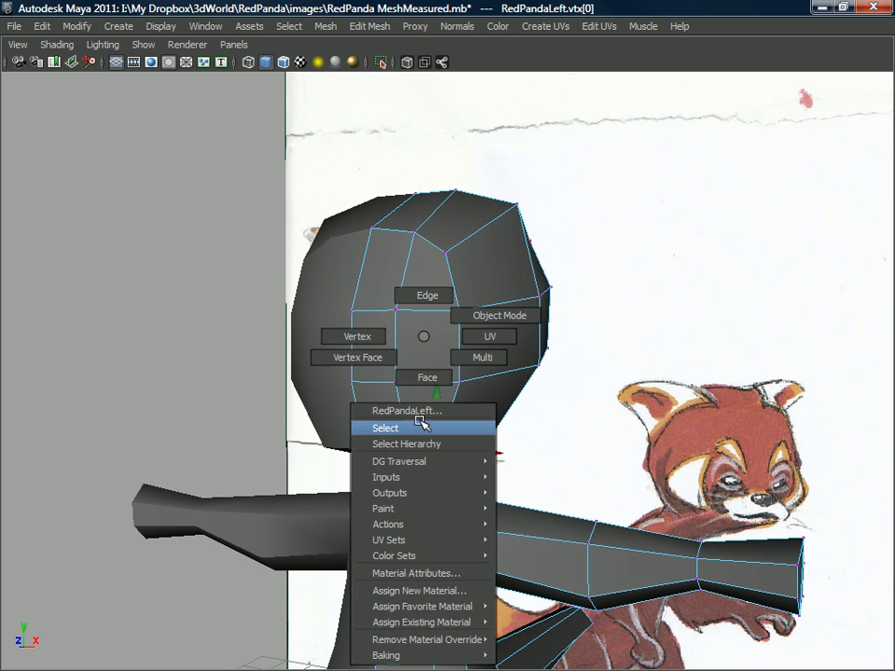
{"action": "left_click", "coordinate": [427, 377]}
{"action": "left_click", "coordinate": [398, 407]}
{"action": "left_click_drag", "start_coordinate": [385, 416], "coordinate": [405, 393], "text": "alt"}
{"action": "right_click_drag", "start_coordinate": [399, 391], "coordinate": [400, 432], "text": "shift"}
{"action": "mouse_move", "coordinate": [393, 419]}
{"action": "left_mouse_down", "text": "alt"}
{"action": "mouse_move", "coordinate": [308, 440]}
{"action": "mouse_move", "coordinate": [393, 419]}
{"action": "mouse_move", "coordinate": [415, 422]}
{"action": "mouse_move", "coordinate": [441, 449]}
{"action": "mouse_move", "coordinate": [451, 409]}
{"action": "mouse_move", "coordinate": [467, 420]}
{"action": "left_mouse_up", "text": "alt"}
{"action": "scroll", "coordinate": [612, 478], "scroll_direction": "up", "scroll_amount": 3}
Pull the outer corner vertices of the extruded muzzle toward the centre to narrow it.
{"action": "right_click_drag", "start_coordinate": [468, 419], "coordinate": [408, 357]}
{"action": "left_click", "coordinate": [467, 418]}
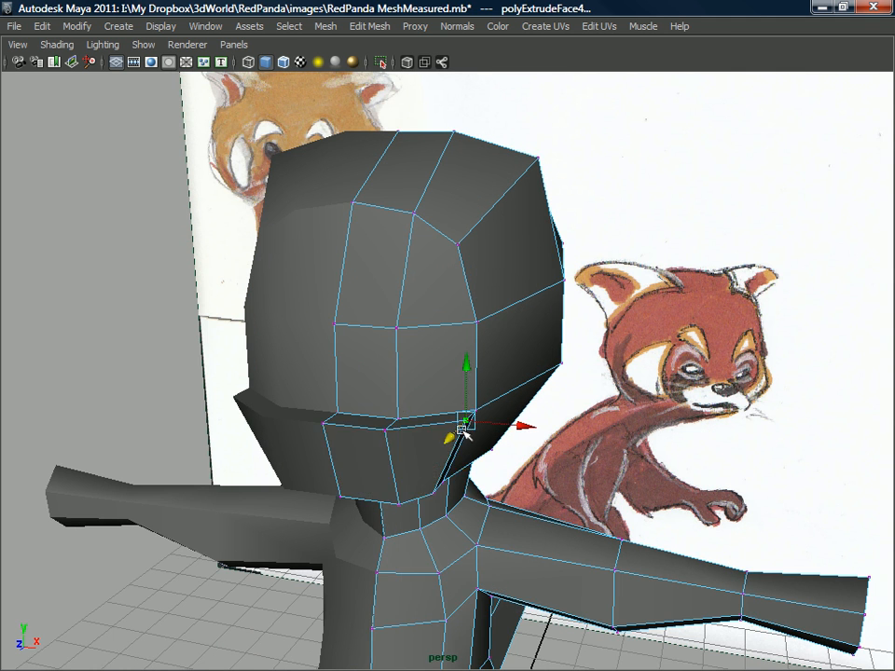
{"action": "left_click_drag", "start_coordinate": [457, 428], "coordinate": [460, 389], "text": "alt"}
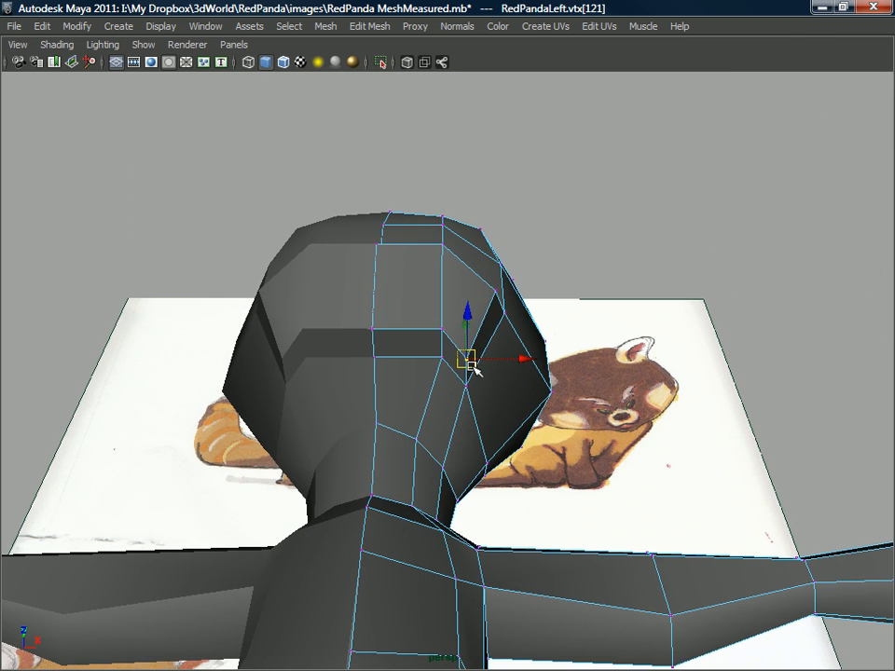
{"action": "left_click_drag", "start_coordinate": [471, 364], "coordinate": [370, 421]}
Lower the top front vertices of the muzzle and its outer upper vertex to slope the bridge.
{"action": "left_click", "coordinate": [441, 419]}
{"action": "left_click", "coordinate": [501, 461]}
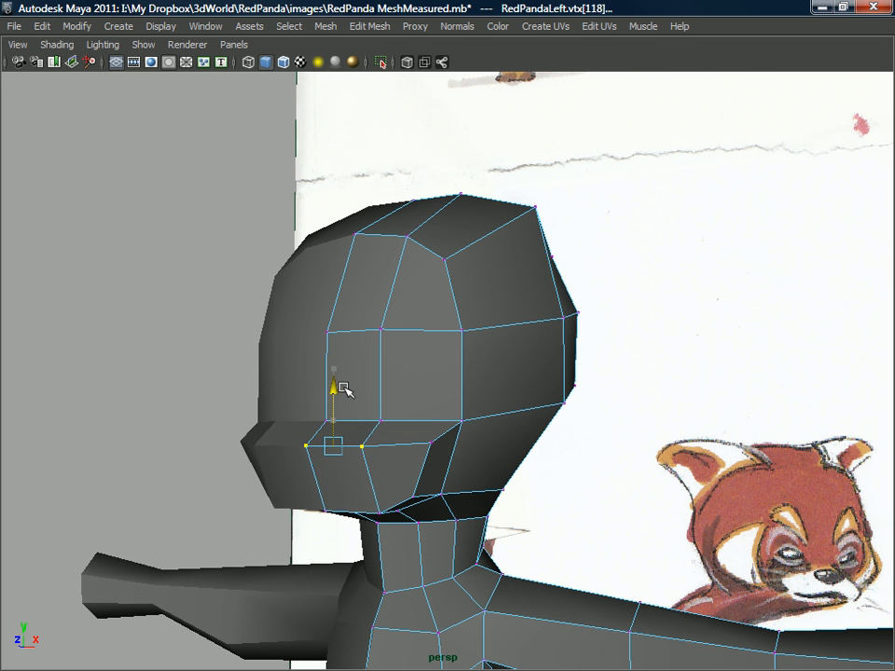
{"action": "left_click_drag", "start_coordinate": [345, 392], "coordinate": [432, 444], "text": "alt"}
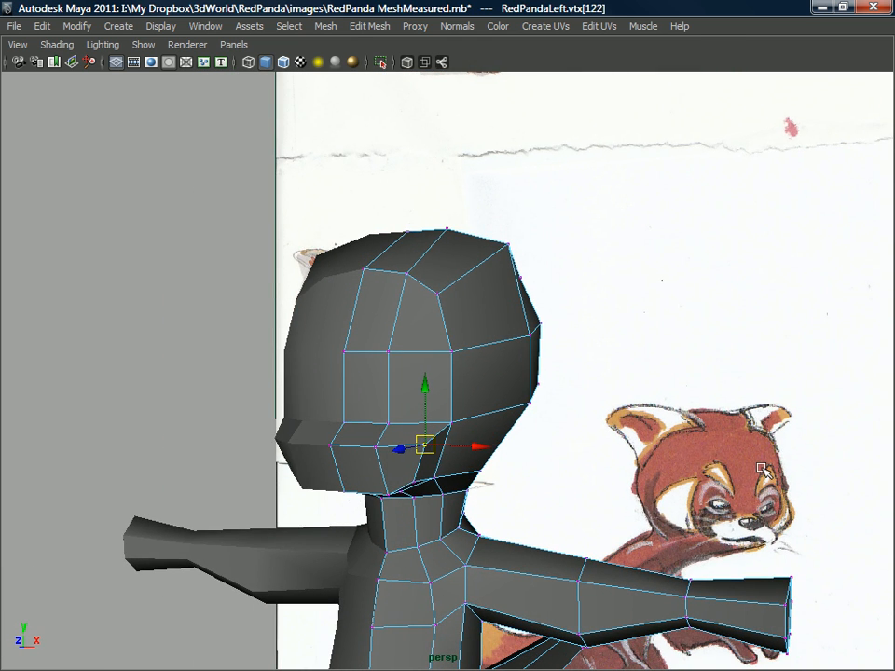
{"action": "mouse_move", "coordinate": [407, 419]}
{"action": "left_mouse_down", "text": "alt"}
{"action": "mouse_move", "coordinate": [336, 425]}
{"action": "mouse_move", "coordinate": [449, 413]}
{"action": "mouse_move", "coordinate": [421, 412]}
{"action": "left_mouse_up", "text": "alt"}
{"action": "mouse_move", "coordinate": [371, 362]}
{"action": "left_mouse_down", "text": "alt"}
{"action": "mouse_move", "coordinate": [452, 407]}
{"action": "mouse_move", "coordinate": [405, 404]}
{"action": "mouse_move", "coordinate": [411, 410]}
{"action": "mouse_move", "coordinate": [418, 397]}
{"action": "mouse_move", "coordinate": [359, 365]}
{"action": "mouse_move", "coordinate": [454, 350]}
{"action": "mouse_move", "coordinate": [423, 414]}
{"action": "mouse_move", "coordinate": [337, 452]}
{"action": "mouse_move", "coordinate": [349, 451]}
{"action": "mouse_move", "coordinate": [287, 438]}
{"action": "mouse_move", "coordinate": [467, 427]}
{"action": "mouse_move", "coordinate": [450, 445]}
{"action": "left_mouse_up", "text": "alt"}
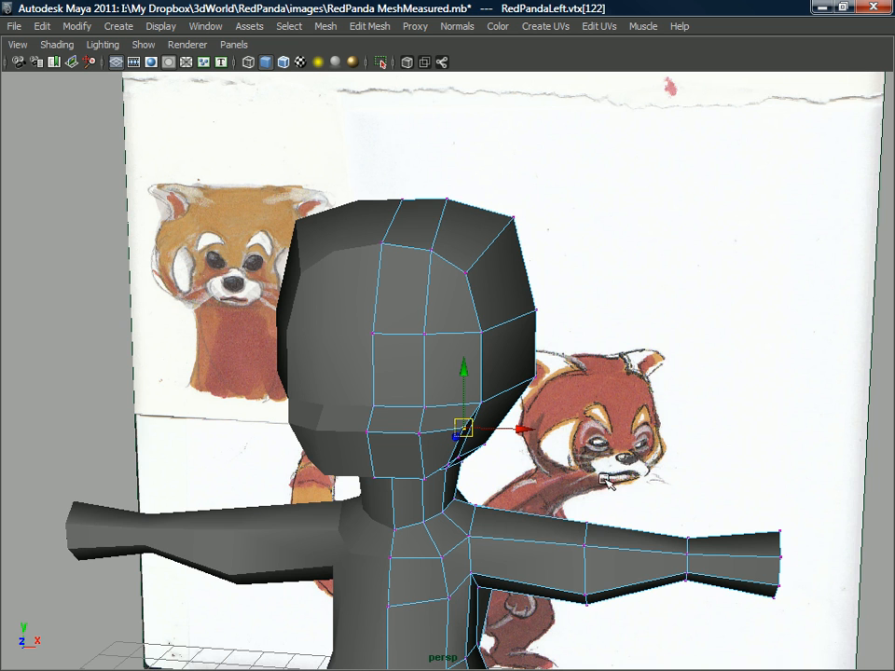
Reposition the vertex on the underside of the muzzle at the chin corner.
{"action": "left_click_drag", "start_coordinate": [445, 436], "coordinate": [434, 461], "text": "alt"}
{"action": "left_click", "coordinate": [377, 471]}
{"action": "left_click", "coordinate": [381, 443]}
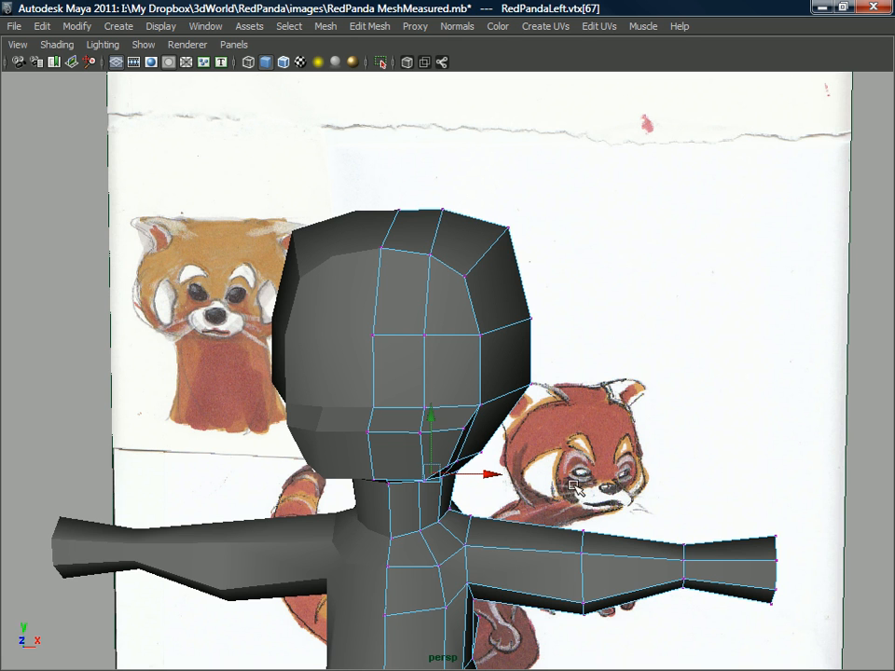
{"action": "mouse_move", "coordinate": [453, 410]}
{"action": "left_mouse_down", "text": "alt"}
{"action": "mouse_move", "coordinate": [439, 395]}
{"action": "mouse_move", "coordinate": [444, 403]}
{"action": "left_mouse_up", "text": "alt"}
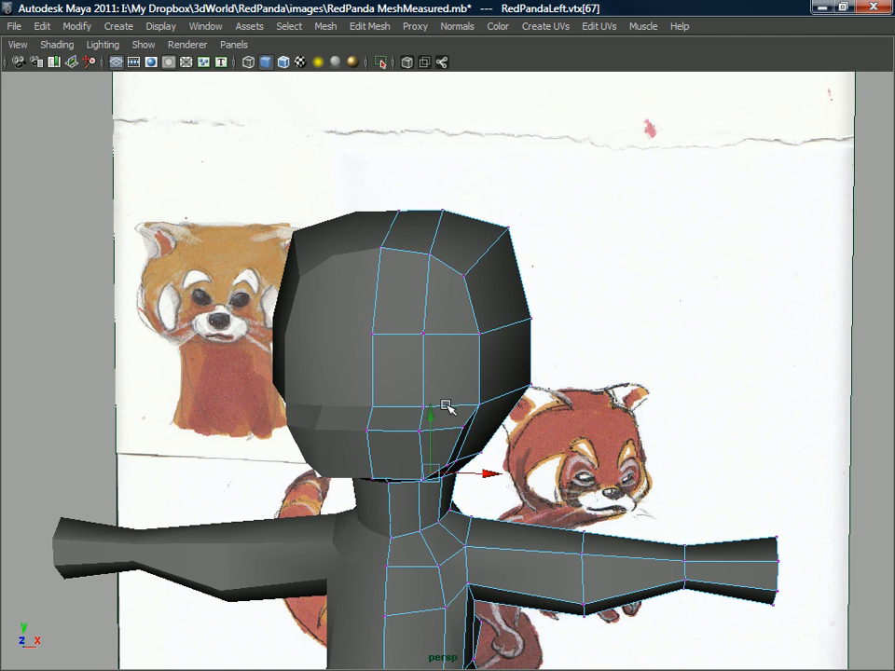
{"action": "left_click_drag", "start_coordinate": [464, 404], "coordinate": [446, 457], "text": "alt"}
Adjust the side and underside vertices of the muzzle sideways to smooth its join with the cheek and jaw.
{"action": "left_click", "coordinate": [474, 395]}
{"action": "left_click_drag", "start_coordinate": [472, 417], "coordinate": [394, 307], "text": "alt"}
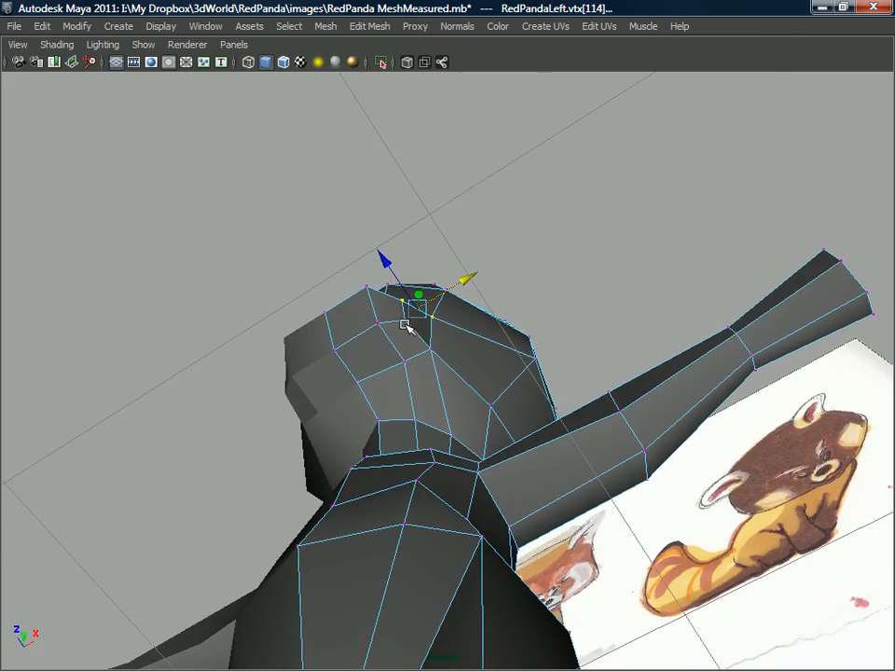
{"action": "left_click", "coordinate": [406, 320]}
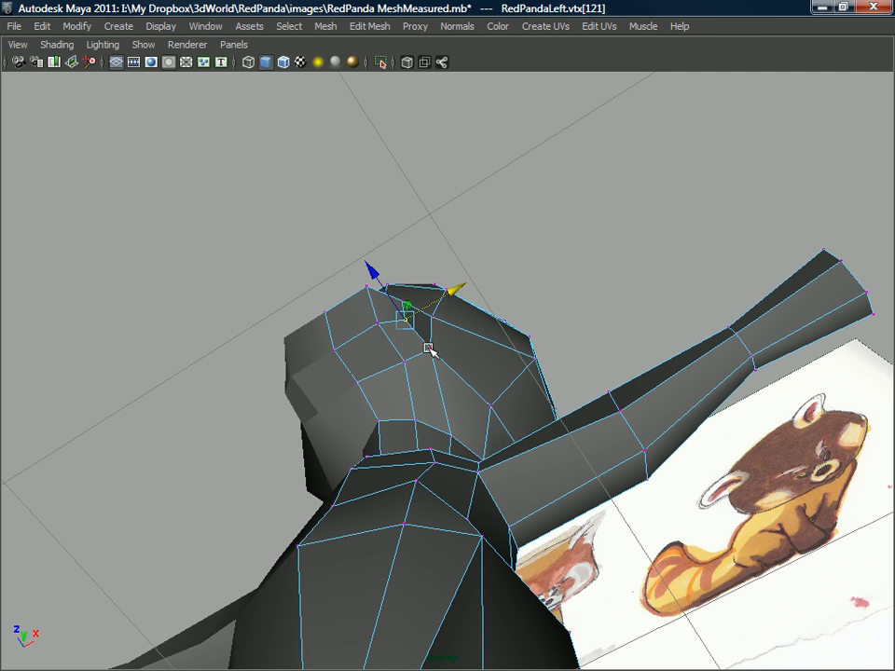
{"action": "left_click_drag", "start_coordinate": [428, 311], "coordinate": [423, 431], "text": "alt"}
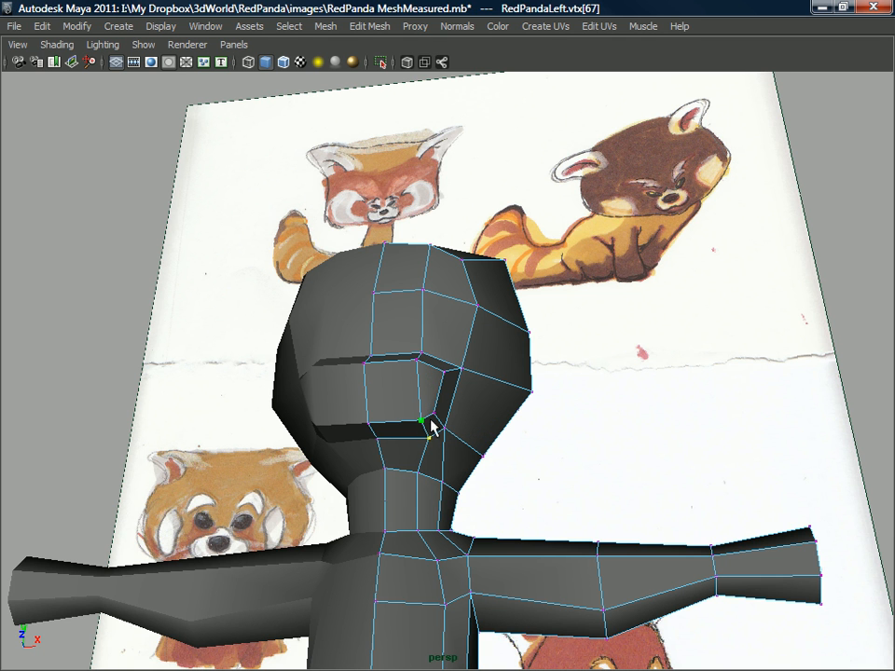
{"action": "left_click_drag", "start_coordinate": [457, 420], "coordinate": [517, 469], "text": "alt"}
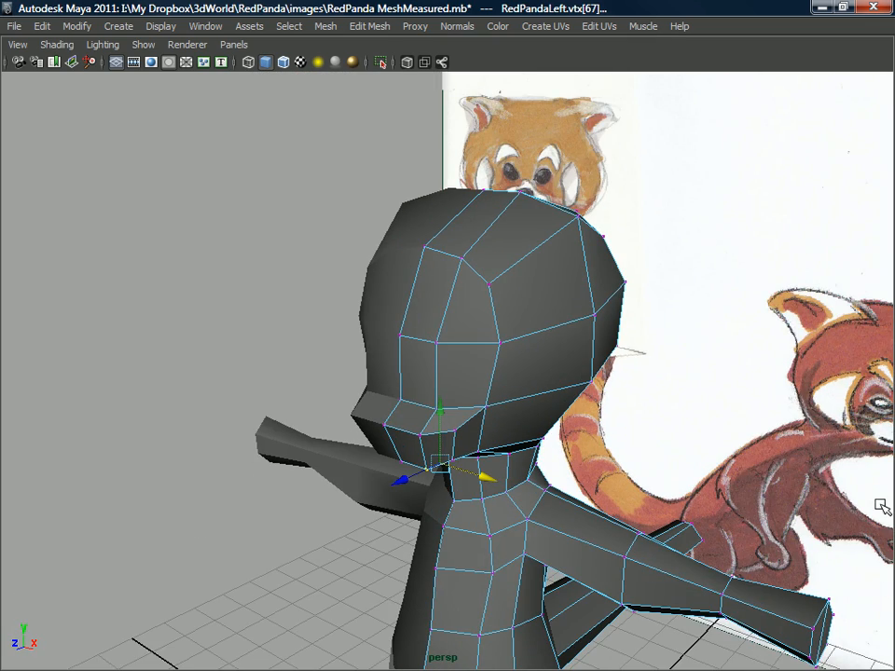
{"action": "left_click_drag", "start_coordinate": [664, 491], "coordinate": [414, 480], "text": "alt"}
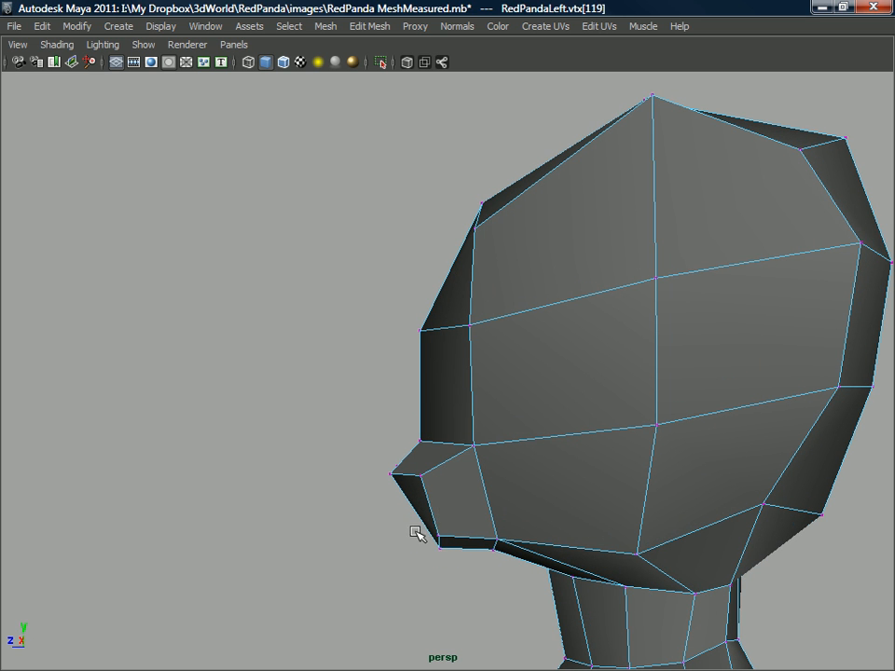
Move the outer lower and upper vertices of the muzzle back in depth to round its front.
{"action": "left_click", "coordinate": [402, 539]}
{"action": "left_click_drag", "start_coordinate": [381, 534], "coordinate": [387, 534]}
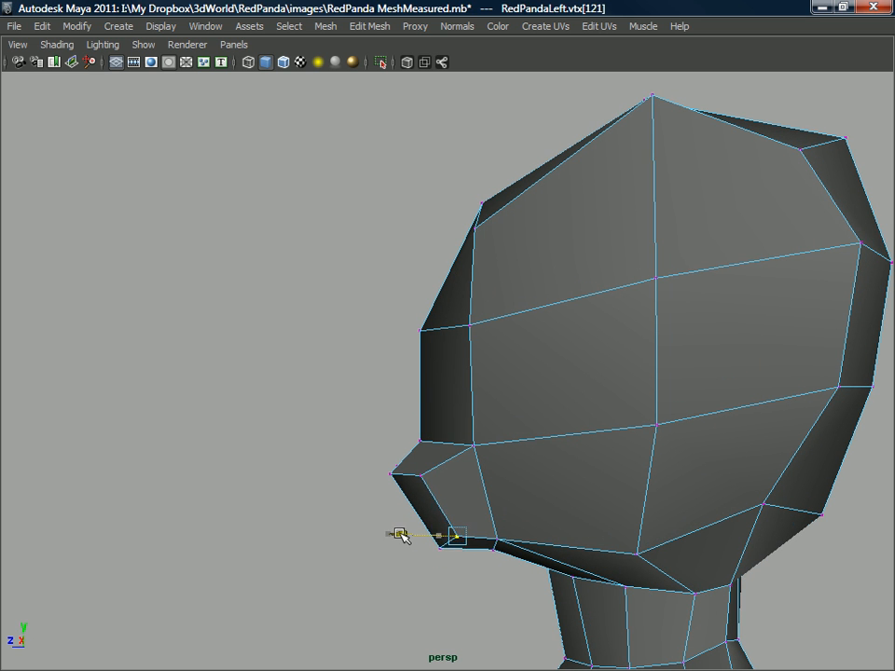
{"action": "left_click_drag", "start_coordinate": [396, 492], "coordinate": [206, 603], "text": "alt"}
{"action": "mouse_move", "coordinate": [384, 327]}
{"action": "left_mouse_down", "text": "alt"}
{"action": "mouse_move", "coordinate": [398, 309]}
{"action": "mouse_move", "coordinate": [378, 328]}
{"action": "left_mouse_up", "text": "alt"}
{"action": "left_click_drag", "start_coordinate": [380, 326], "coordinate": [405, 391], "text": "alt"}
{"action": "left_click", "coordinate": [479, 367]}
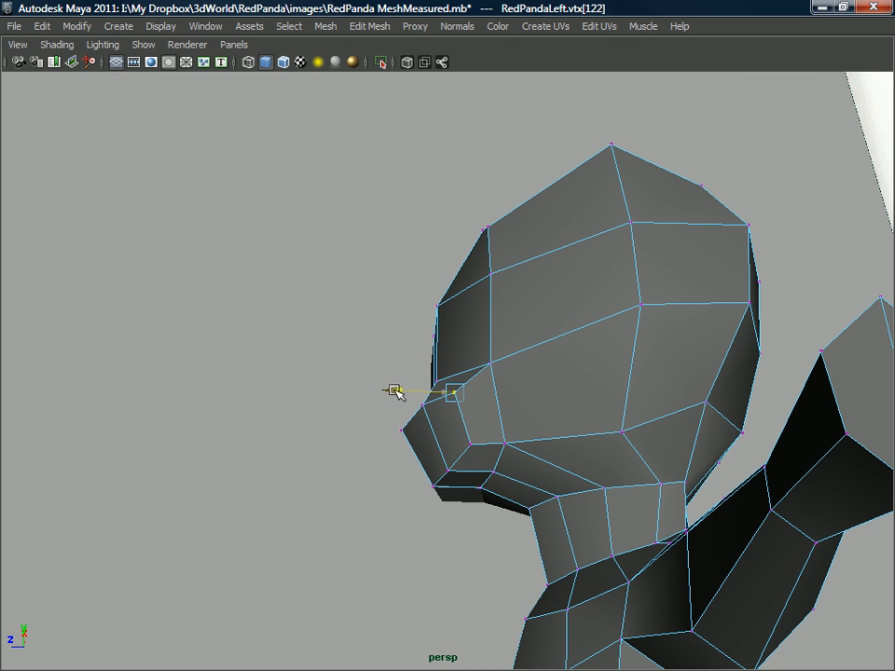
{"action": "left_click_drag", "start_coordinate": [422, 445], "coordinate": [425, 346], "text": "alt"}
{"action": "left_click_drag", "start_coordinate": [390, 379], "coordinate": [432, 393], "text": "alt"}
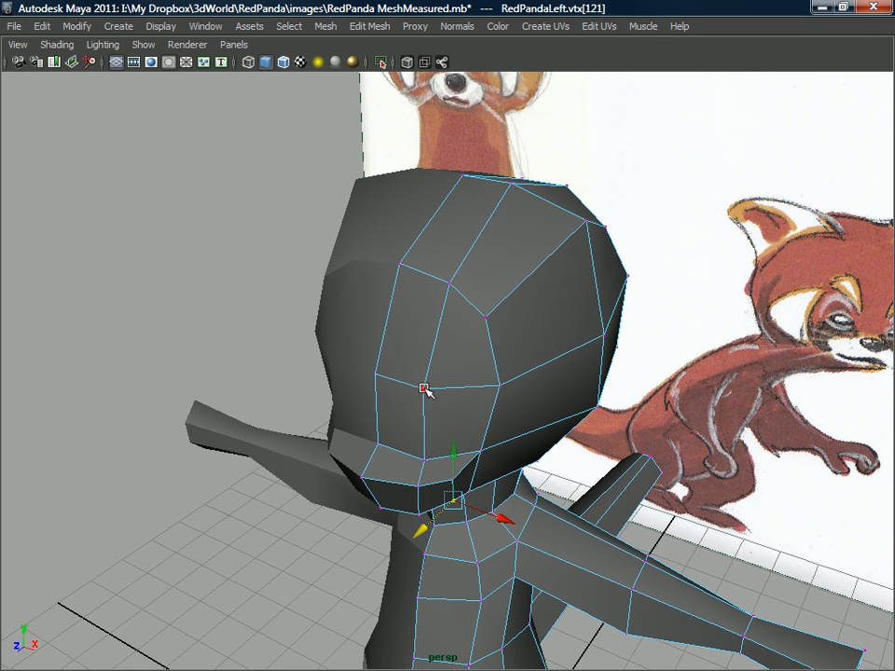
Shift the two face vertices above the muzzle, in the eye area, along the depth axis.
{"action": "left_click_drag", "start_coordinate": [436, 445], "coordinate": [373, 448], "text": "alt"}
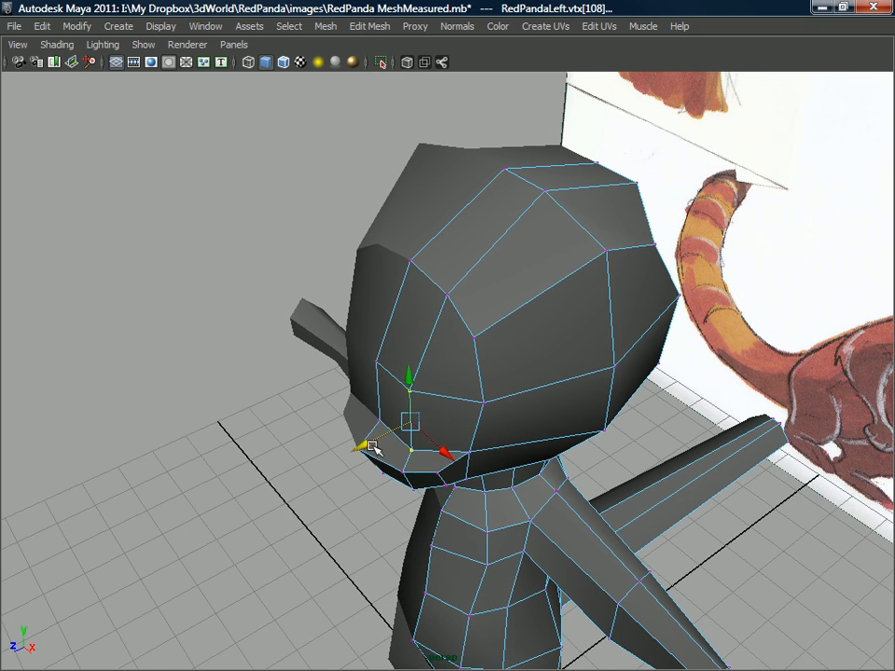
{"action": "left_click_drag", "start_coordinate": [373, 436], "coordinate": [399, 460], "text": "alt"}
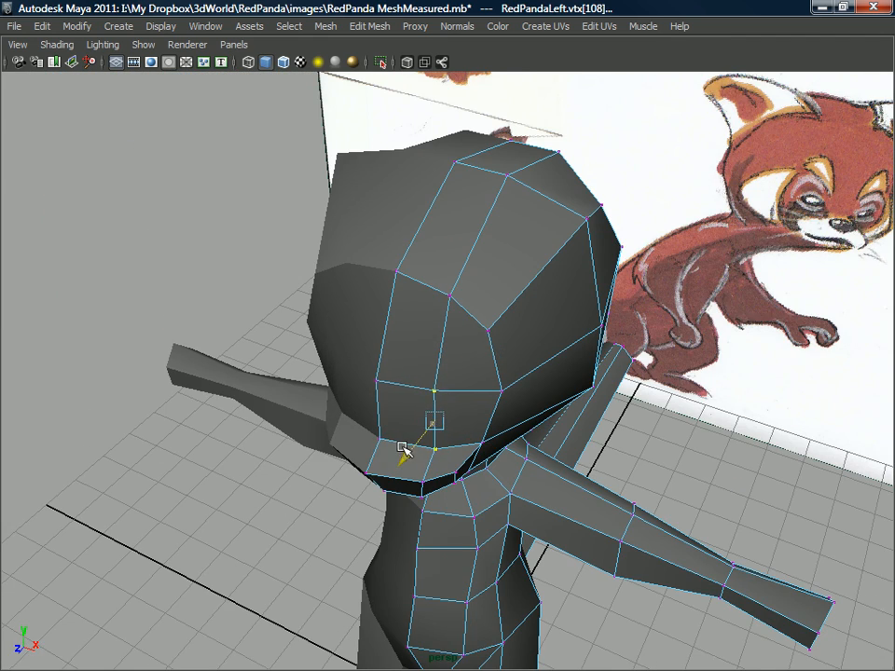
{"action": "left_click_drag", "start_coordinate": [403, 448], "coordinate": [527, 408], "text": "alt"}
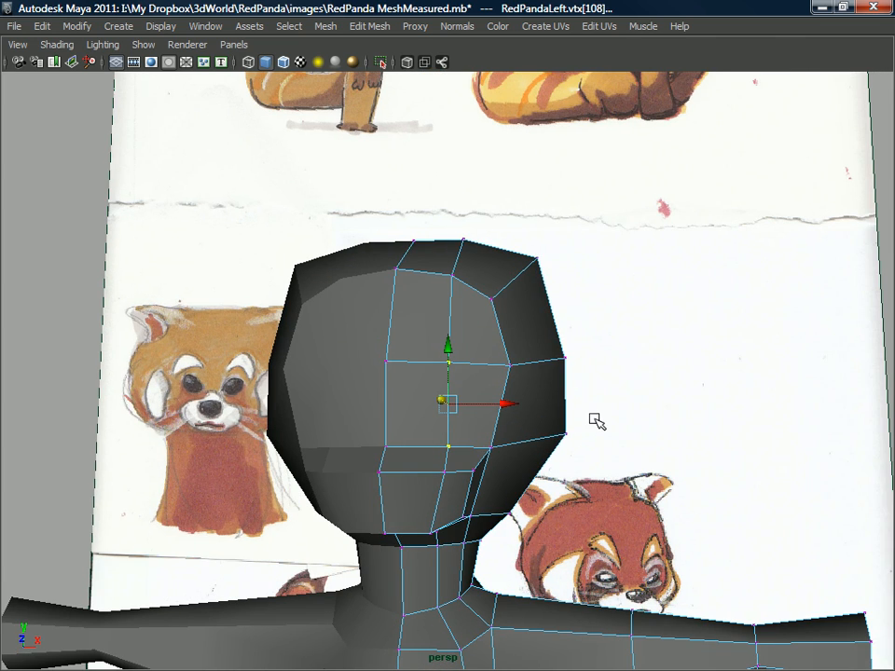
{"action": "left_click_drag", "start_coordinate": [598, 430], "coordinate": [442, 433], "text": "alt"}
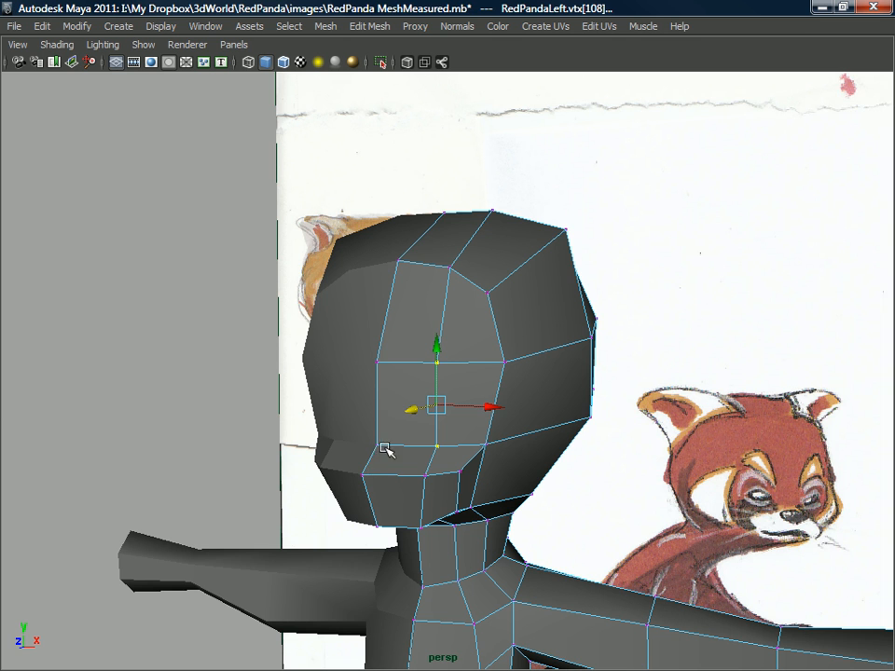
{"action": "left_click_drag", "start_coordinate": [389, 464], "coordinate": [459, 435], "text": "alt"}
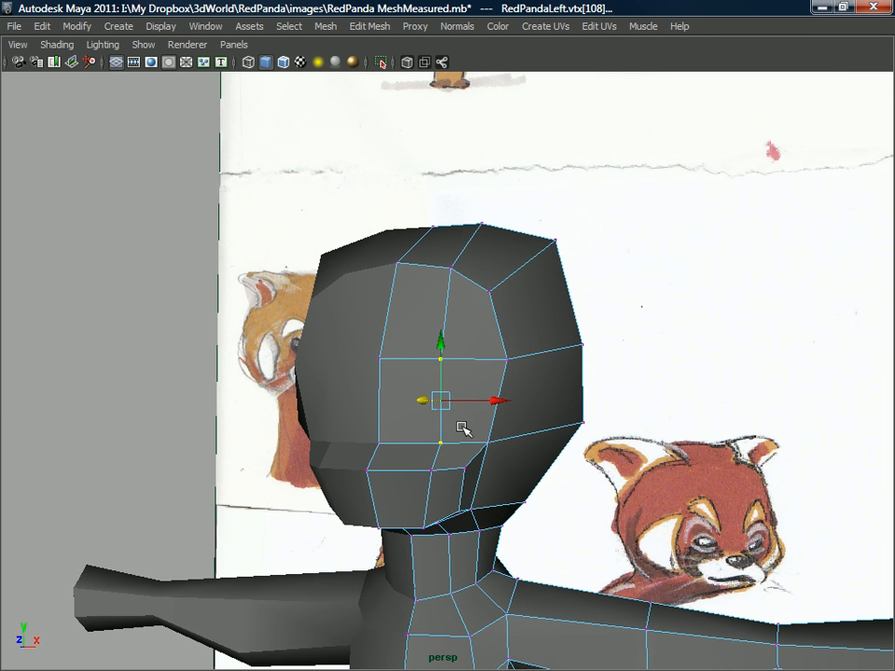
Chamfer the face vertex beside the centre line where the top of the muzzle meets the eye area.
{"action": "left_click_drag", "start_coordinate": [510, 407], "coordinate": [413, 427], "text": "alt"}
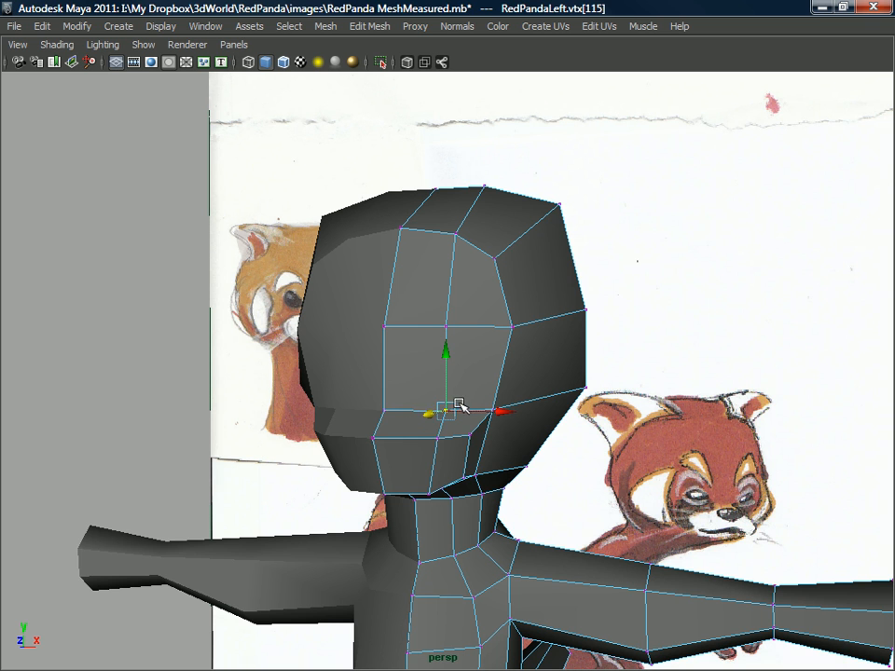
{"action": "right_click_drag", "start_coordinate": [449, 413], "coordinate": [451, 432], "text": "shift"}
{"action": "left_click_drag", "start_coordinate": [451, 431], "coordinate": [443, 401], "text": "alt"}
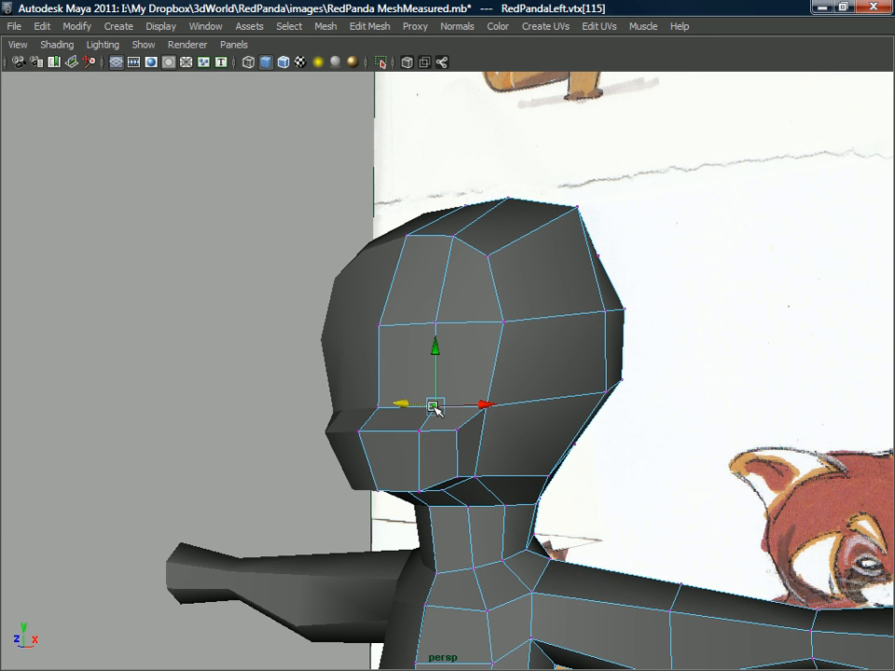
{"action": "mouse_move", "coordinate": [435, 411]}
{"action": "right_mouse_down", "text": "shift"}
{"action": "mouse_move", "coordinate": [466, 408]}
{"action": "mouse_move", "coordinate": [436, 408]}
{"action": "right_mouse_up", "text": "shift"}
{"action": "left_click", "coordinate": [369, 27]}
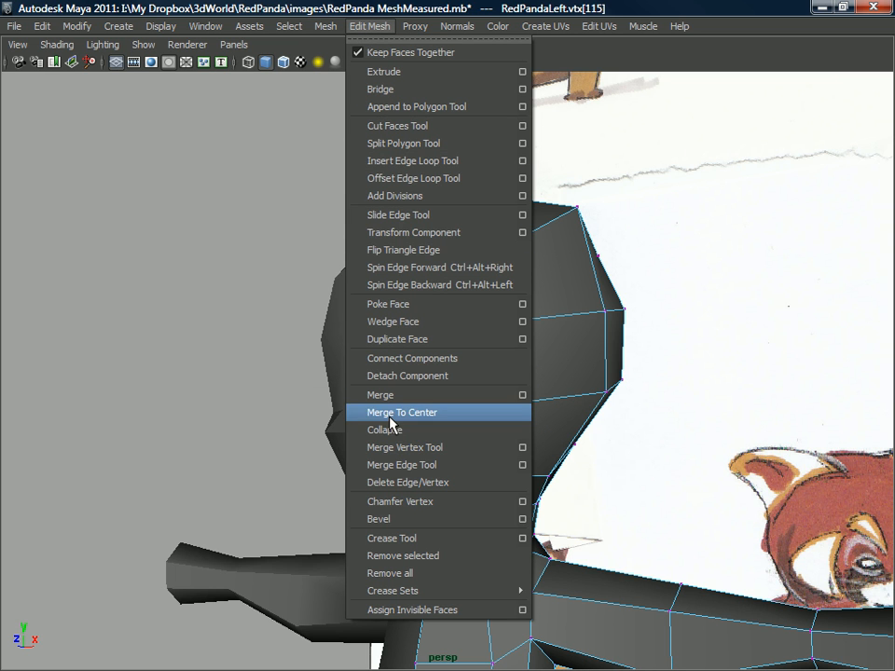
{"action": "left_click", "coordinate": [411, 504]}
{"action": "mouse_move", "coordinate": [453, 390]}
{"action": "left_mouse_down", "text": "alt"}
{"action": "mouse_move", "coordinate": [462, 384]}
{"action": "mouse_move", "coordinate": [495, 408]}
{"action": "mouse_move", "coordinate": [443, 399]}
{"action": "mouse_move", "coordinate": [449, 373]}
{"action": "left_mouse_up", "text": "alt"}
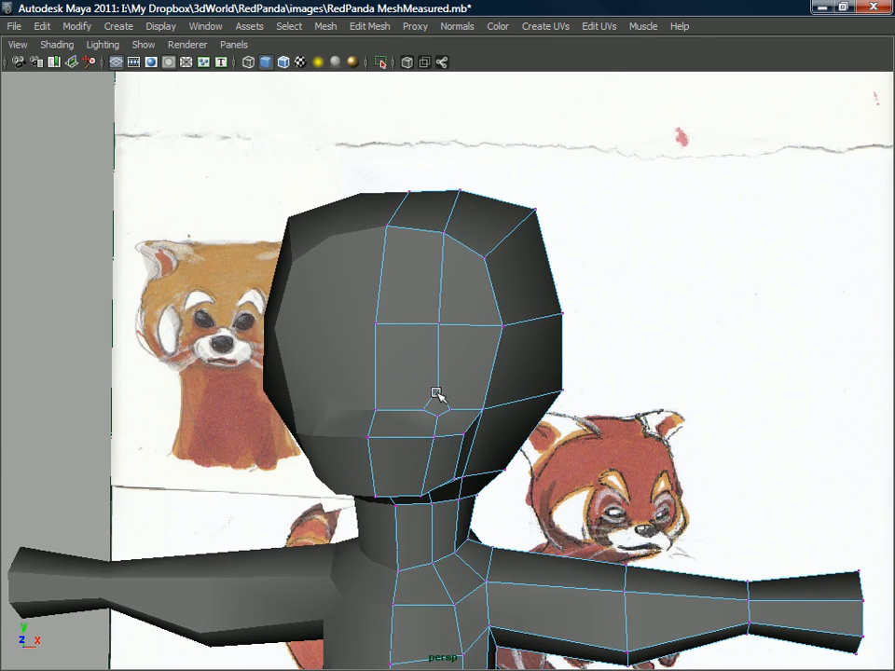
Set the width of the new vertex chamfer above the muzzle to 0.5.
{"action": "key", "text": "ctrl+a"}
{"action": "key", "text": "ctrl+a"}
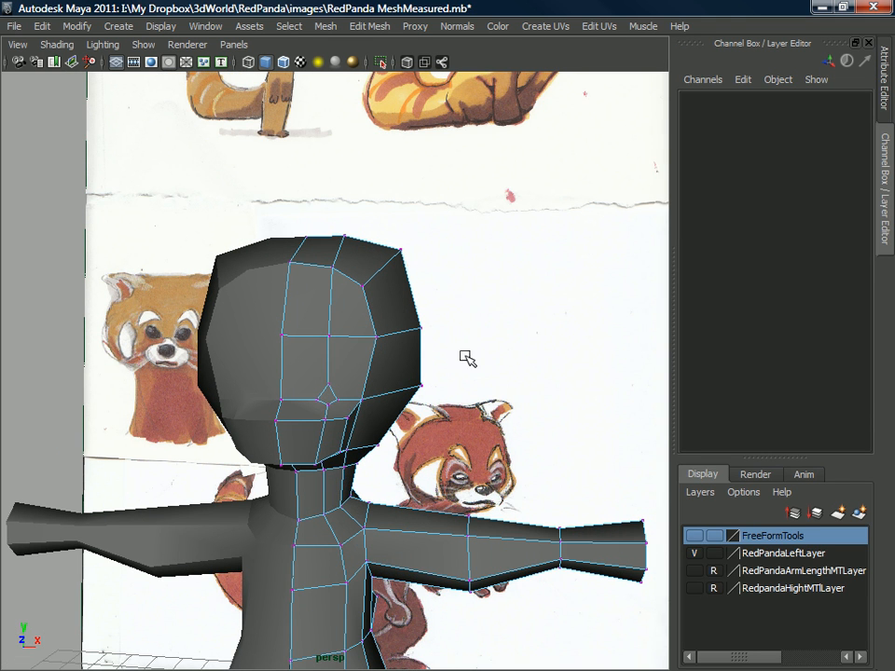
{"action": "right_click_drag", "start_coordinate": [399, 365], "coordinate": [473, 316]}
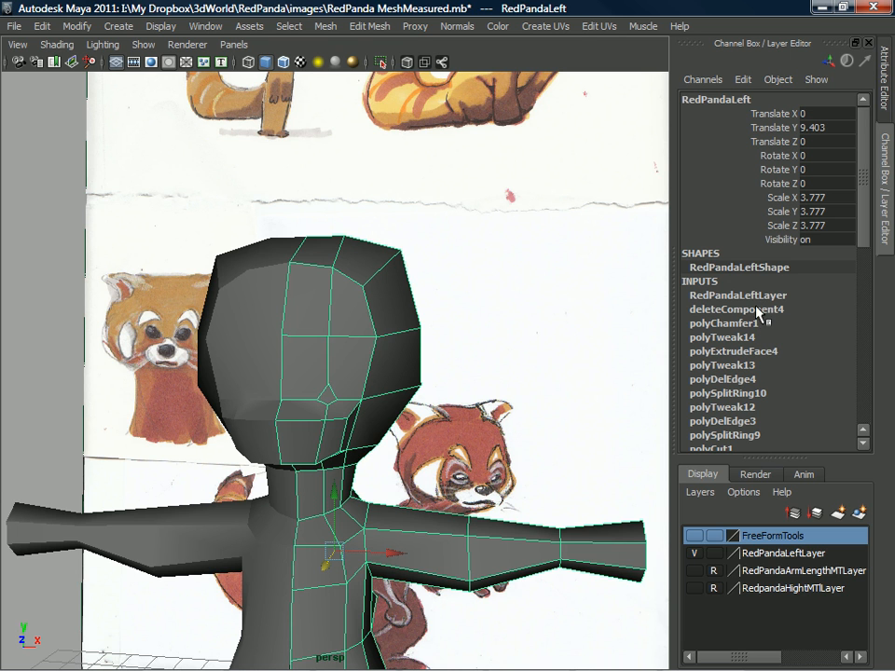
{"action": "left_click", "coordinate": [736, 324]}
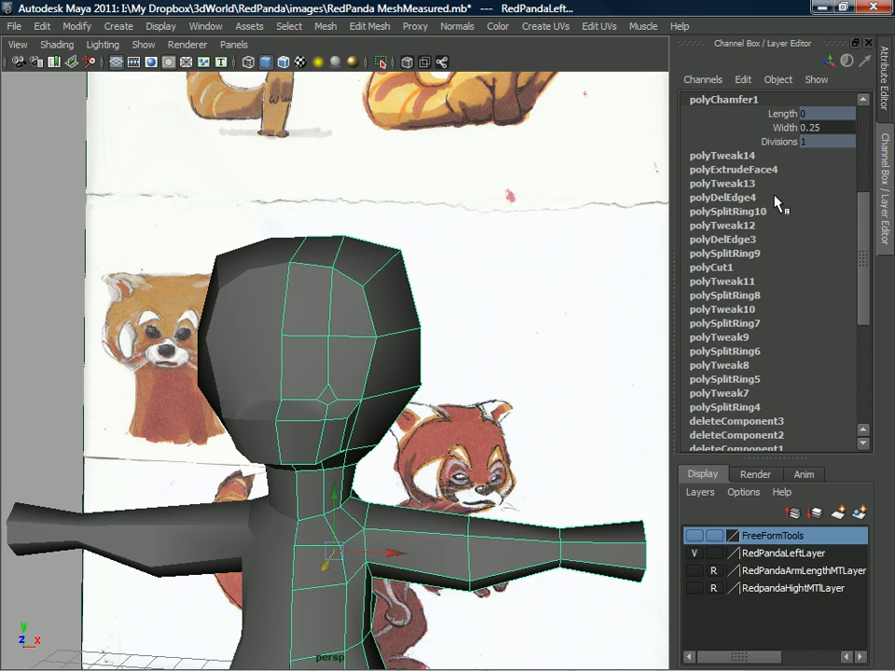
{"action": "left_click", "coordinate": [784, 130]}
{"action": "left_click_drag", "start_coordinate": [402, 329], "coordinate": [399, 346], "text": "alt"}
{"action": "right_click_drag", "start_coordinate": [399, 346], "coordinate": [408, 394], "text": "alt"}
{"action": "mouse_move", "coordinate": [408, 394]}
{"action": "left_mouse_down", "text": "alt"}
{"action": "mouse_move", "coordinate": [400, 404]}
{"action": "mouse_move", "coordinate": [392, 393]}
{"action": "left_mouse_up", "text": "alt"}
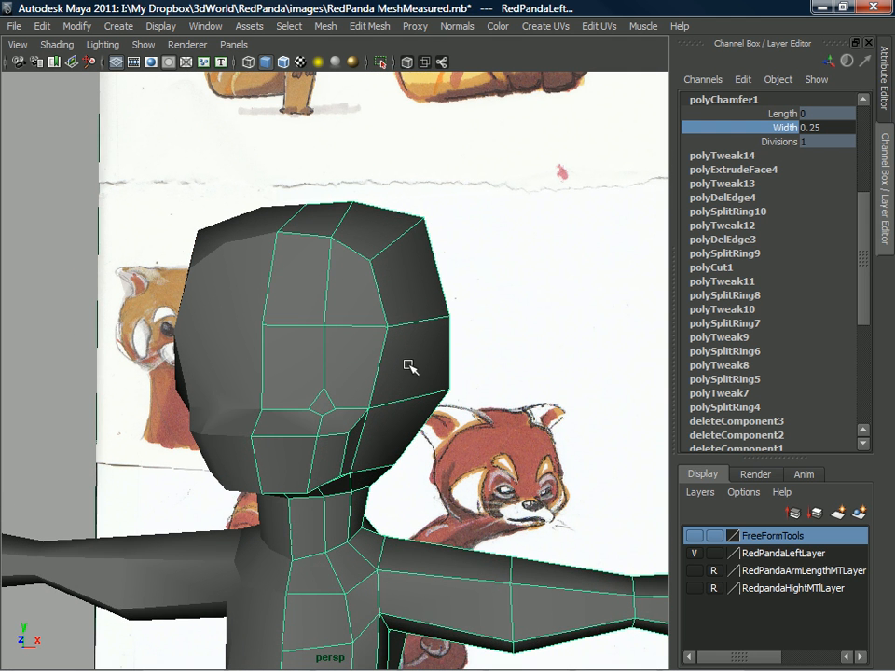
{"action": "middle_click_drag", "start_coordinate": [528, 218], "coordinate": [651, 222]}
Lower the top vertex of the diamond-shaped chamfer and reposition its bottom vertex on the muzzle's upper surface.
{"action": "mouse_move", "coordinate": [652, 222]}
{"action": "left_mouse_down", "text": "alt"}
{"action": "mouse_move", "coordinate": [484, 304]}
{"action": "mouse_move", "coordinate": [439, 339]}
{"action": "mouse_move", "coordinate": [395, 465]}
{"action": "mouse_move", "coordinate": [332, 435]}
{"action": "mouse_move", "coordinate": [338, 444]}
{"action": "mouse_move", "coordinate": [335, 423]}
{"action": "mouse_move", "coordinate": [316, 424]}
{"action": "mouse_move", "coordinate": [345, 421]}
{"action": "left_mouse_up", "text": "alt"}
{"action": "mouse_move", "coordinate": [351, 346]}
{"action": "right_mouse_down"}
{"action": "mouse_move", "coordinate": [307, 358]}
{"action": "mouse_move", "coordinate": [338, 359]}
{"action": "right_mouse_up"}
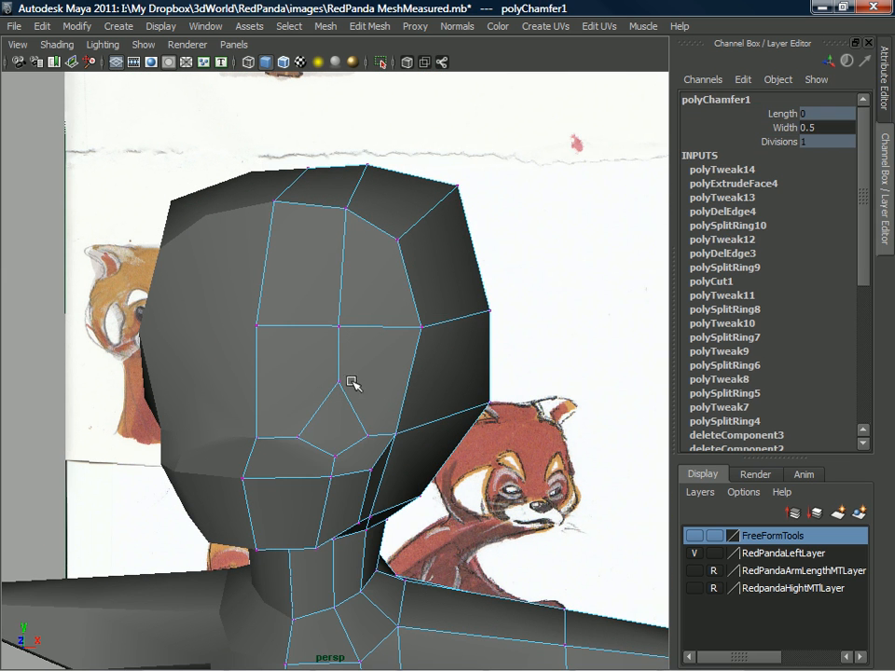
{"action": "left_click", "coordinate": [338, 382]}
{"action": "left_click_drag", "start_coordinate": [341, 373], "coordinate": [346, 374], "text": "alt"}
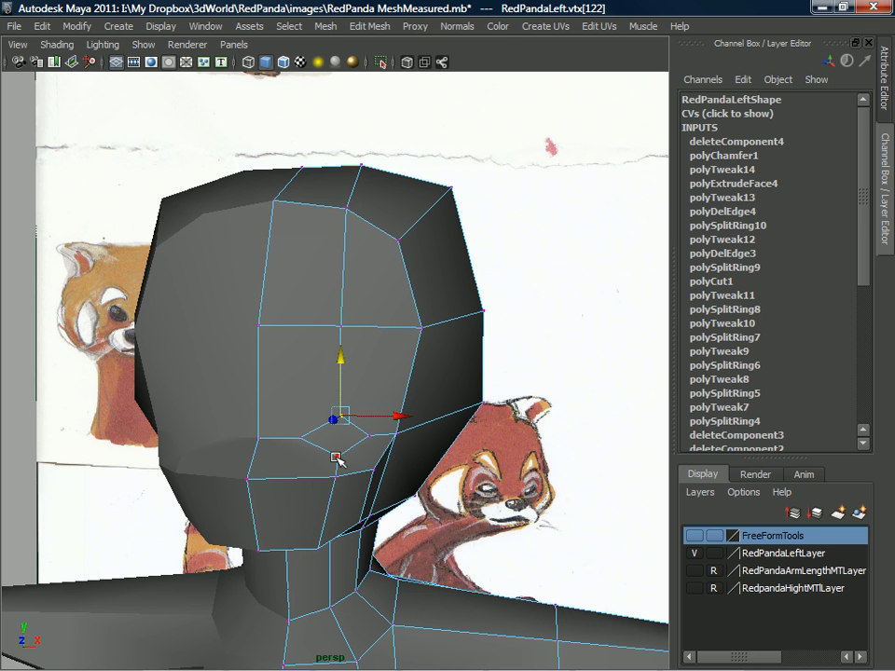
{"action": "left_click_drag", "start_coordinate": [344, 391], "coordinate": [333, 416], "text": "alt"}
{"action": "left_click_drag", "start_coordinate": [356, 370], "coordinate": [424, 308], "text": "alt"}
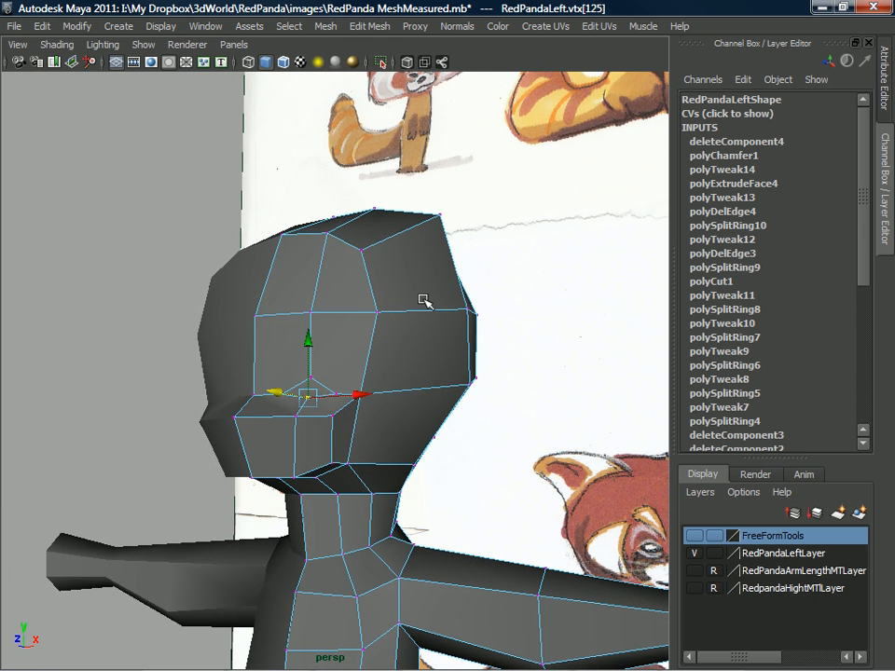
{"action": "left_click_drag", "start_coordinate": [355, 295], "coordinate": [335, 308], "text": "alt"}
Move the centre forehead vertex and its neighbour along the depth axis to round the brow.
{"action": "right_click_drag", "start_coordinate": [378, 278], "coordinate": [434, 259]}
{"action": "left_click_drag", "start_coordinate": [434, 259], "coordinate": [355, 283], "text": "alt"}
{"action": "right_click_drag", "start_coordinate": [354, 283], "coordinate": [289, 284]}
{"action": "left_click", "coordinate": [350, 293]}
{"action": "left_click_drag", "start_coordinate": [350, 294], "coordinate": [320, 347], "text": "alt"}
{"action": "left_click", "coordinate": [309, 284]}
{"action": "left_click_drag", "start_coordinate": [310, 285], "coordinate": [318, 380], "text": "alt"}
{"action": "left_click", "coordinate": [264, 323]}
{"action": "left_click_drag", "start_coordinate": [259, 366], "coordinate": [346, 349]}
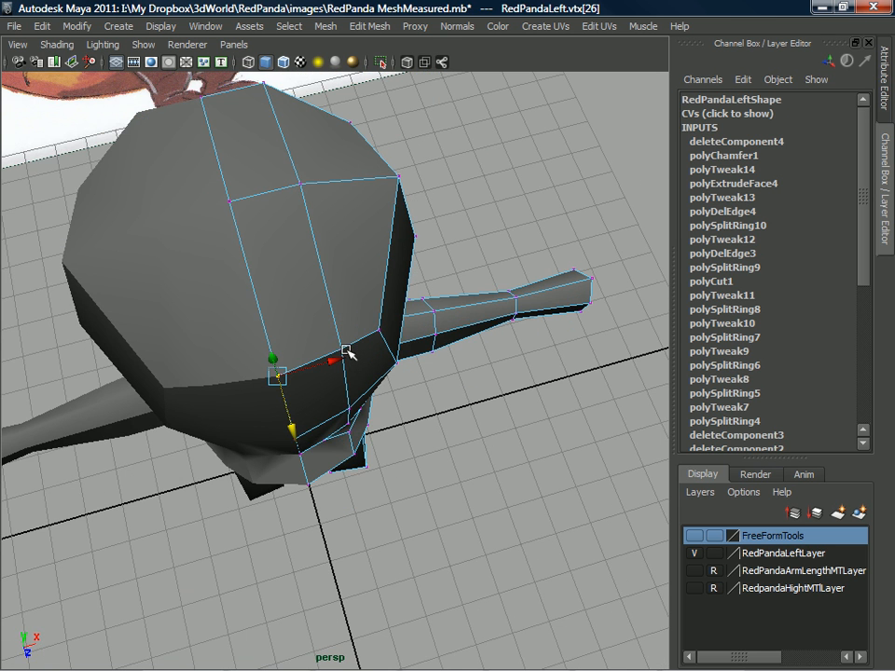
{"action": "left_click", "coordinate": [347, 351]}
{"action": "left_click", "coordinate": [344, 351]}
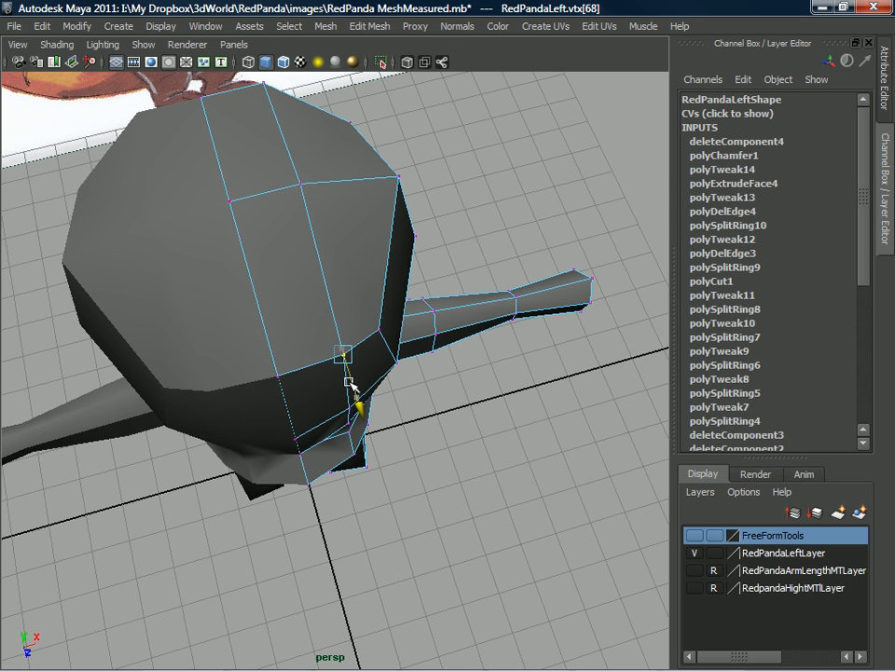
{"action": "left_click", "coordinate": [347, 410]}
Adjust the height of the outer forehead vertex to smooth the curve between the forehead and the side of the head.
{"action": "left_click_drag", "start_coordinate": [347, 411], "coordinate": [320, 295], "text": "alt"}
{"action": "left_click", "coordinate": [358, 263]}
{"action": "left_click", "coordinate": [314, 241]}
{"action": "left_click_drag", "start_coordinate": [314, 242], "coordinate": [311, 342], "text": "alt"}
{"action": "left_click", "coordinate": [346, 319]}
{"action": "left_click_drag", "start_coordinate": [326, 390], "coordinate": [494, 314], "text": "alt"}
{"action": "left_click_drag", "start_coordinate": [425, 323], "coordinate": [473, 395], "text": "alt"}
{"action": "left_click", "coordinate": [365, 277]}
{"action": "scroll", "coordinate": [430, 418], "scroll_direction": "up", "scroll_amount": 5}
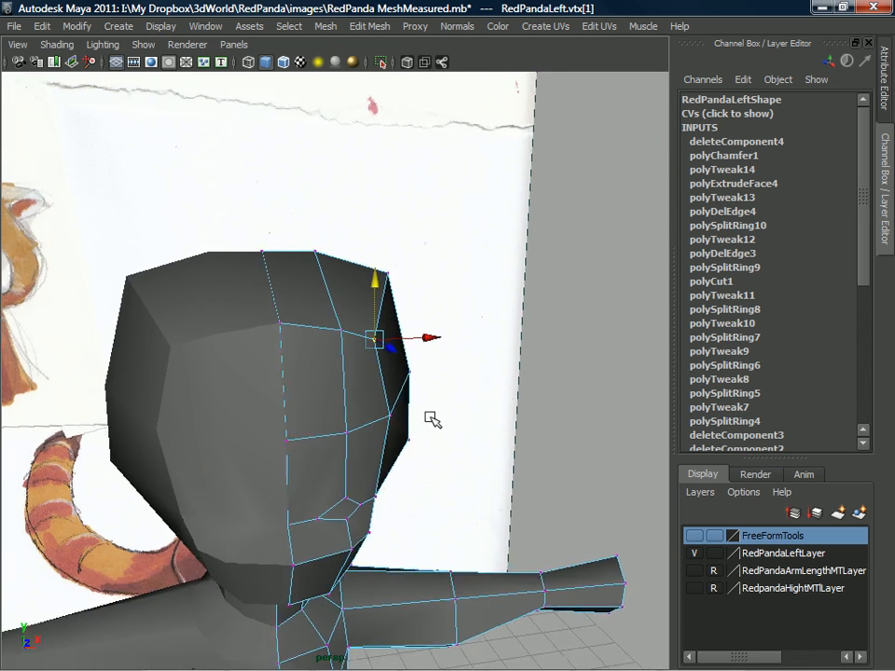
{"action": "scroll", "coordinate": [363, 365], "scroll_direction": "down", "scroll_amount": 6}
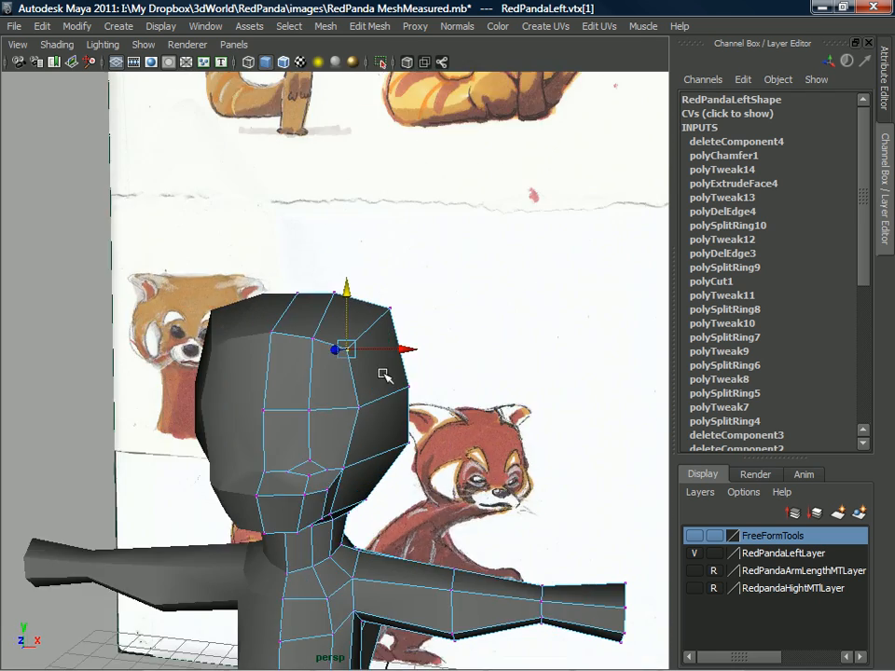
{"action": "left_click_drag", "start_coordinate": [385, 375], "coordinate": [393, 323], "text": "alt"}
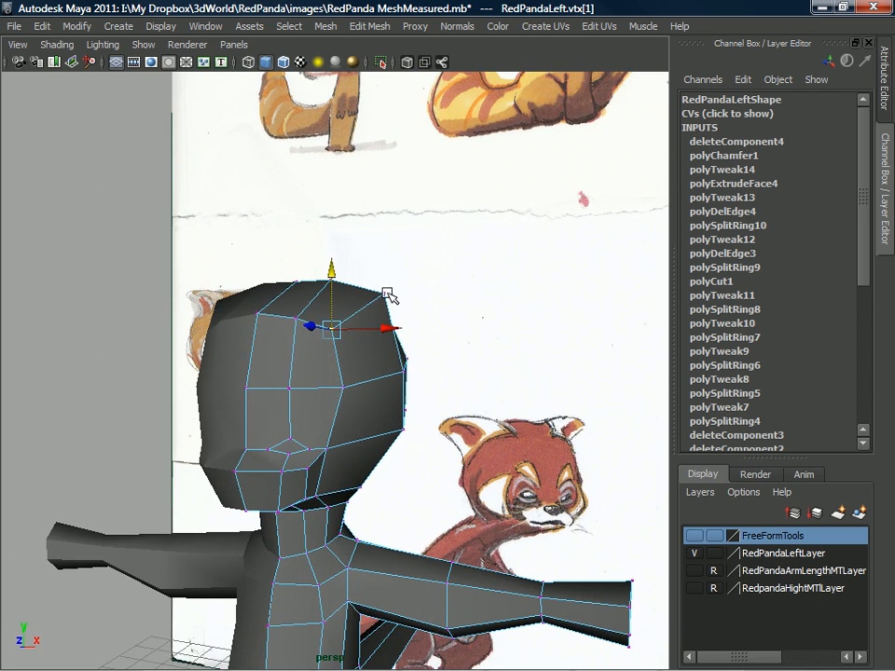
Lower the upper corner vertex on the head's side and move the forehead vertex beside the centre line outward.
{"action": "left_click", "coordinate": [389, 296]}
{"action": "left_click_drag", "start_coordinate": [370, 285], "coordinate": [389, 273], "text": "alt"}
{"action": "left_click", "coordinate": [376, 294]}
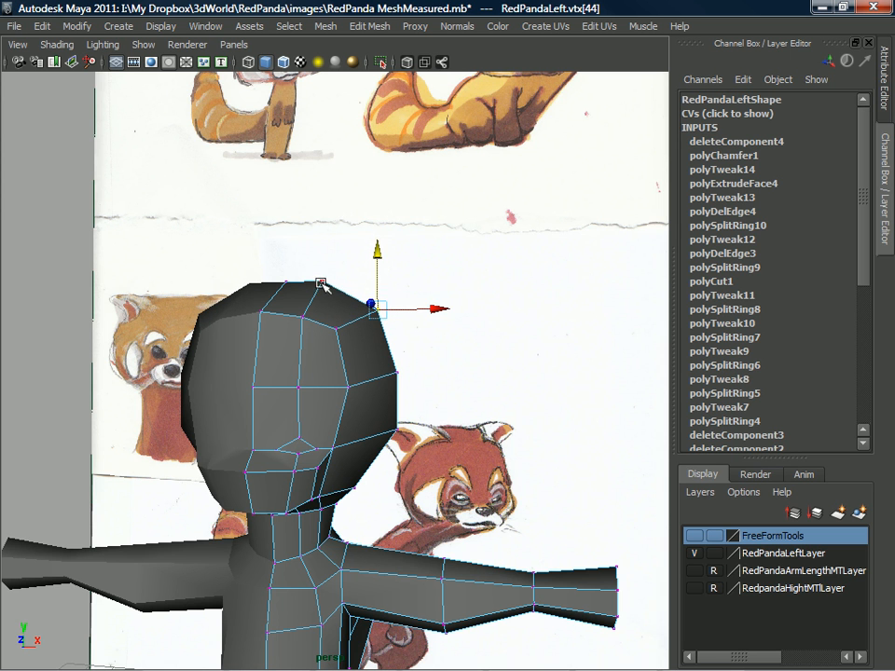
{"action": "left_click_drag", "start_coordinate": [322, 280], "coordinate": [371, 277], "text": "alt"}
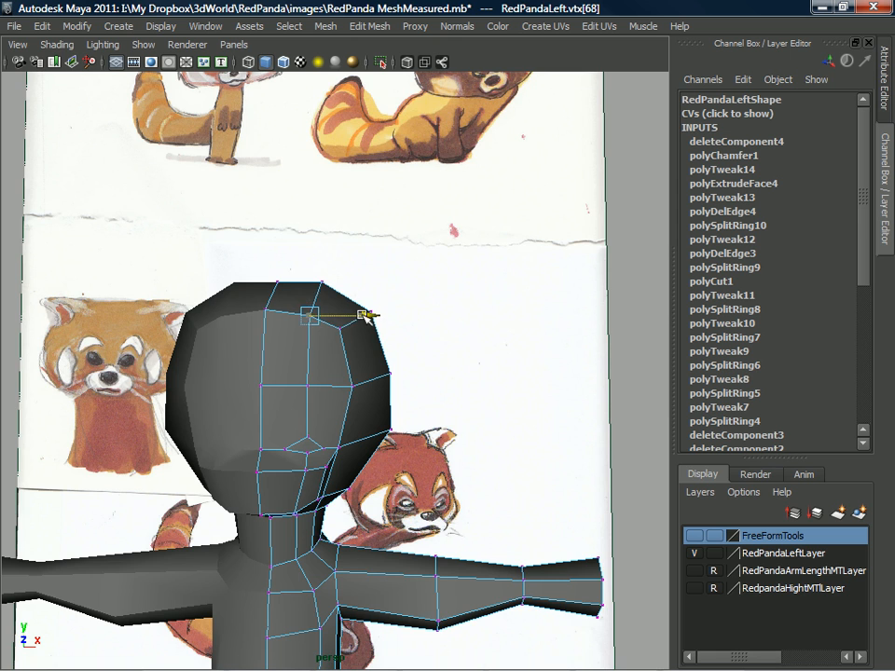
{"action": "left_click_drag", "start_coordinate": [369, 315], "coordinate": [294, 319], "text": "alt"}
{"action": "left_click_drag", "start_coordinate": [368, 303], "coordinate": [305, 378], "text": "alt"}
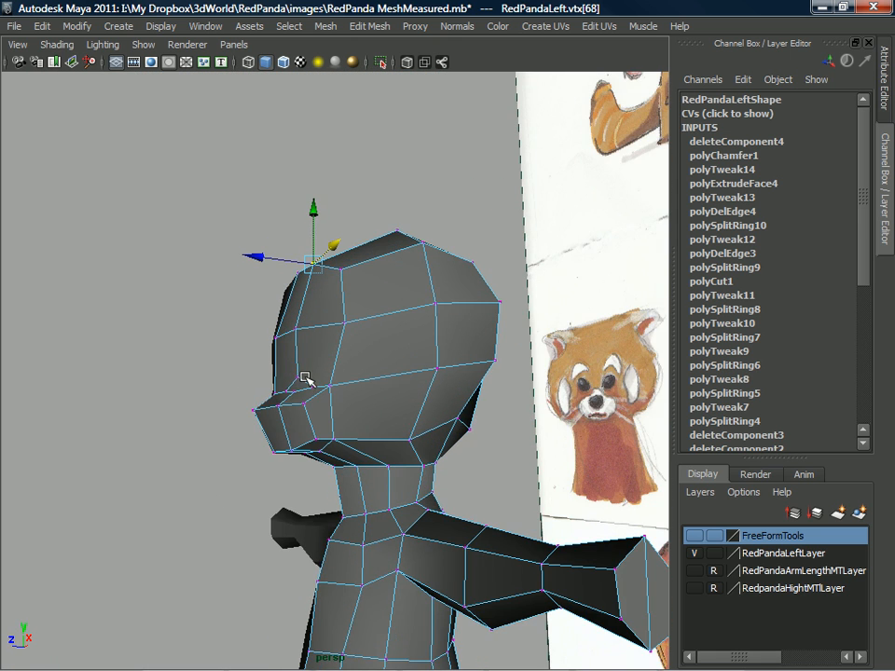
Adjust the height of the rear upper vertex and the crown's side vertex to round the top of the head.
{"action": "left_click_drag", "start_coordinate": [254, 410], "coordinate": [424, 447], "text": "alt"}
{"action": "left_click", "coordinate": [347, 318]}
{"action": "left_click", "coordinate": [440, 298]}
{"action": "left_click_drag", "start_coordinate": [371, 390], "coordinate": [443, 295]}
{"action": "left_click_drag", "start_coordinate": [403, 265], "coordinate": [482, 183], "text": "alt"}
{"action": "left_click", "coordinate": [478, 228]}
{"action": "left_click", "coordinate": [429, 262]}
{"action": "left_click_drag", "start_coordinate": [430, 263], "coordinate": [452, 268], "text": "alt"}
{"action": "left_click_drag", "start_coordinate": [385, 262], "coordinate": [387, 262]}
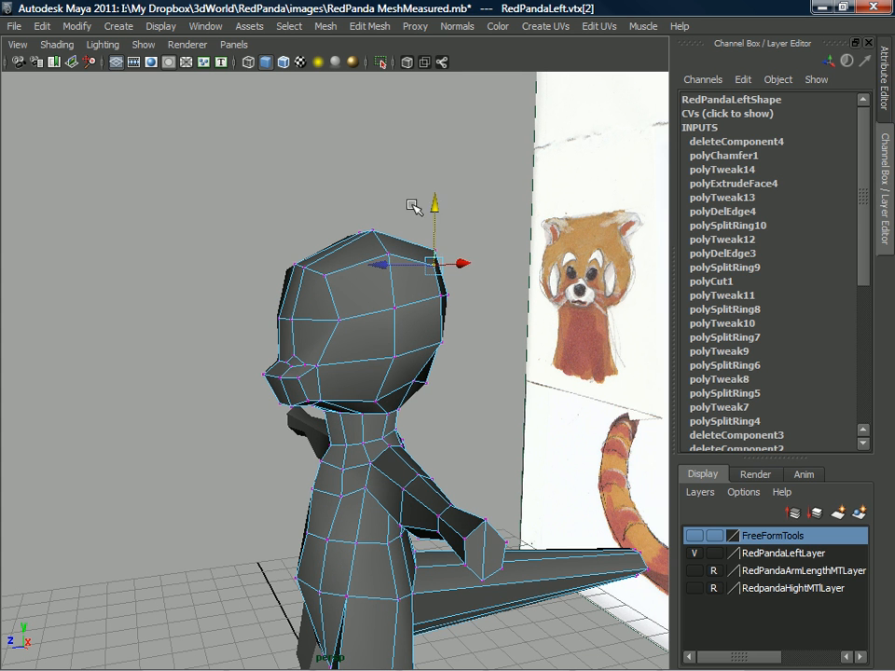
{"action": "left_click", "coordinate": [385, 238]}
{"action": "left_click", "coordinate": [391, 258]}
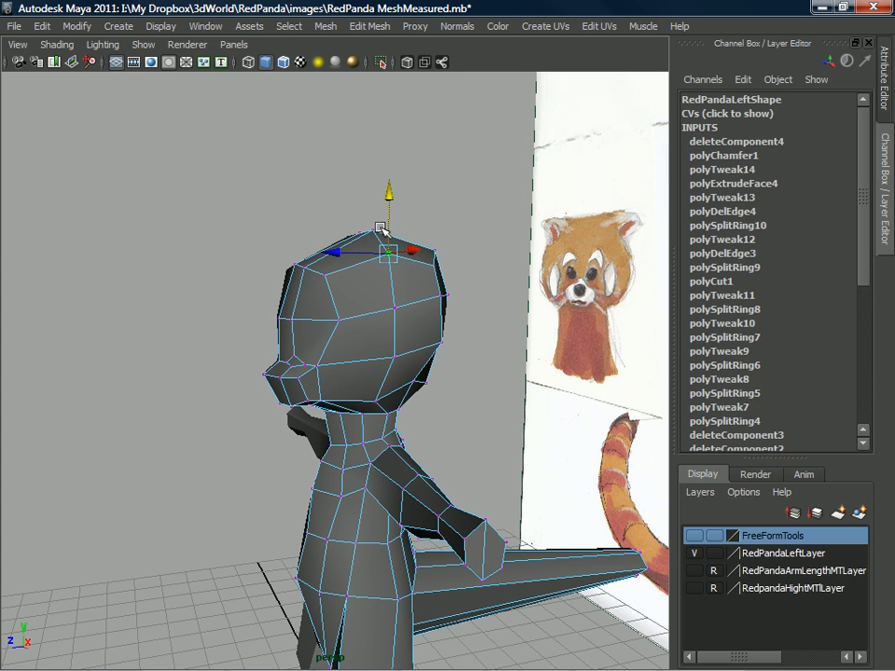
Select the four forehead and eye-area vertices nearest the centre line and reposition them in the head's side profile.
{"action": "middle_click_drag", "start_coordinate": [381, 316], "coordinate": [331, 384], "text": "alt"}
{"action": "left_click_drag", "start_coordinate": [330, 384], "coordinate": [223, 347], "text": "alt"}
{"action": "left_click", "coordinate": [284, 309]}
{"action": "left_click", "coordinate": [291, 352]}
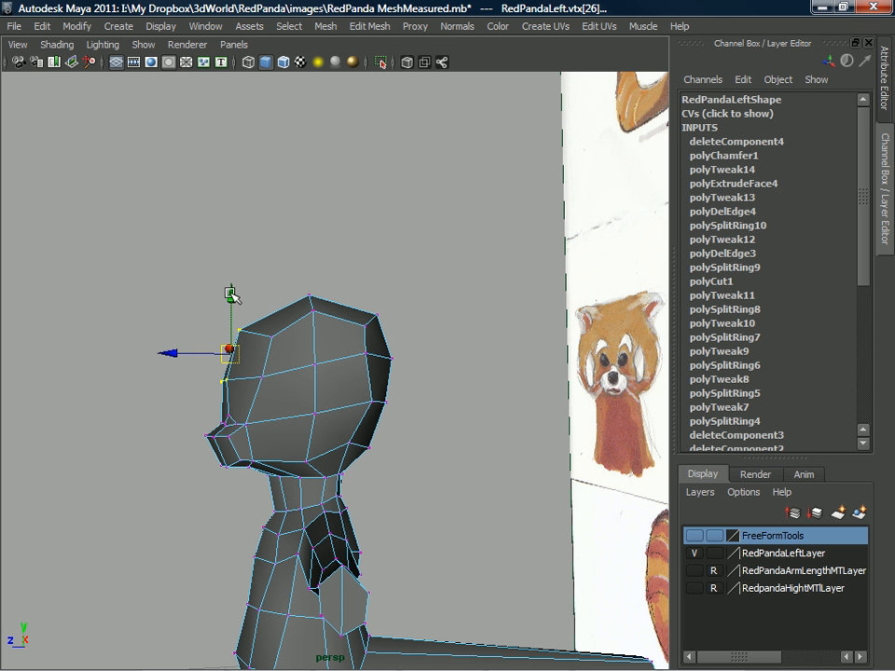
{"action": "left_click_drag", "start_coordinate": [231, 339], "coordinate": [310, 372], "text": "alt"}
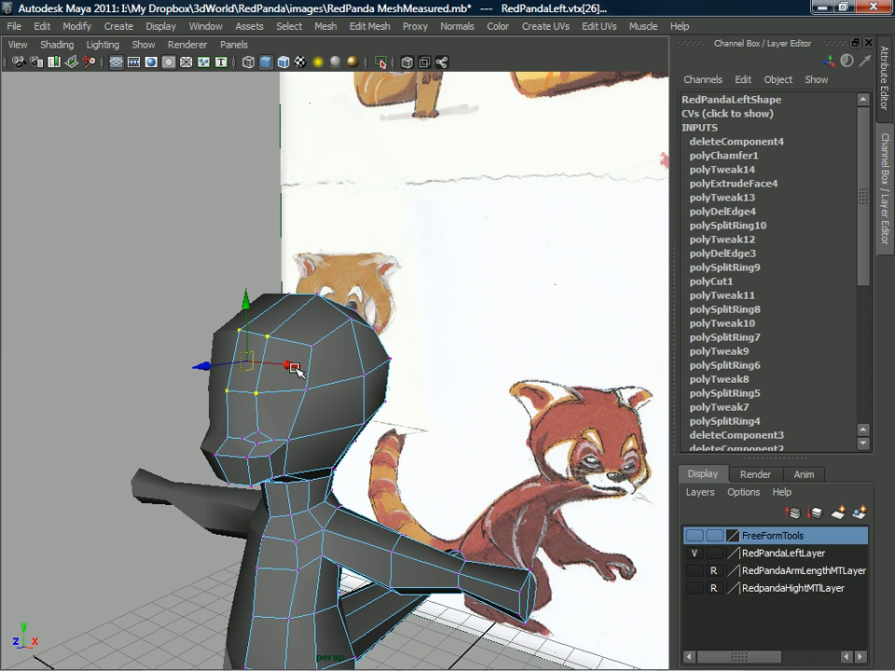
{"action": "mouse_move", "coordinate": [288, 369]}
{"action": "left_mouse_down", "text": "alt"}
{"action": "mouse_move", "coordinate": [234, 344]}
{"action": "mouse_move", "coordinate": [285, 365]}
{"action": "mouse_move", "coordinate": [250, 360]}
{"action": "mouse_move", "coordinate": [289, 365]}
{"action": "mouse_move", "coordinate": [231, 364]}
{"action": "mouse_move", "coordinate": [276, 359]}
{"action": "left_mouse_up", "text": "alt"}
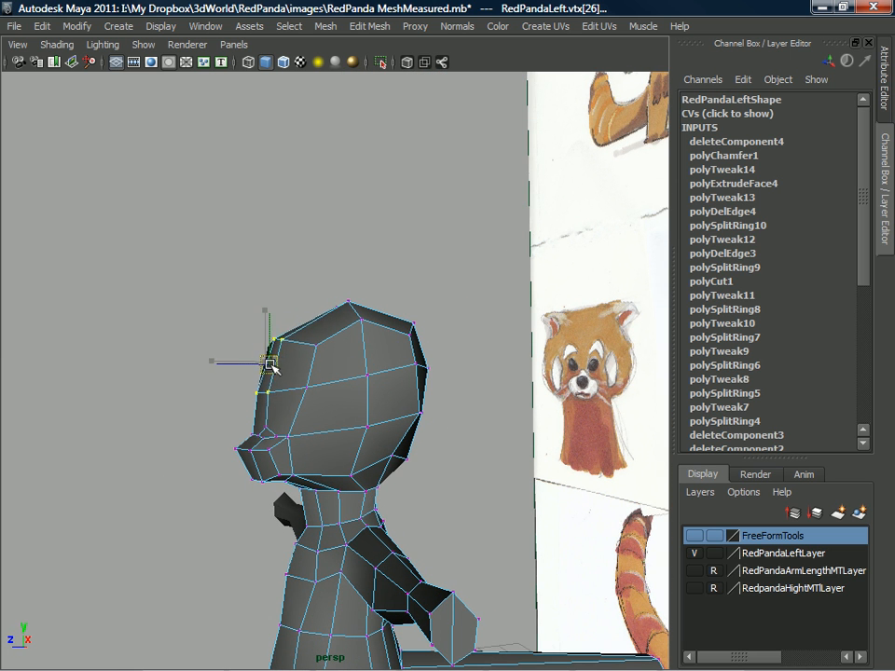
{"action": "left_click_drag", "start_coordinate": [261, 300], "coordinate": [355, 408], "text": "alt"}
{"action": "left_click_drag", "start_coordinate": [295, 388], "coordinate": [566, 450], "text": "alt"}
{"action": "left_click_drag", "start_coordinate": [622, 457], "coordinate": [318, 398]}
{"action": "mouse_move", "coordinate": [264, 388]}
{"action": "left_mouse_down", "text": "alt"}
{"action": "mouse_move", "coordinate": [144, 361]}
{"action": "mouse_move", "coordinate": [265, 372]}
{"action": "left_mouse_up", "text": "alt"}
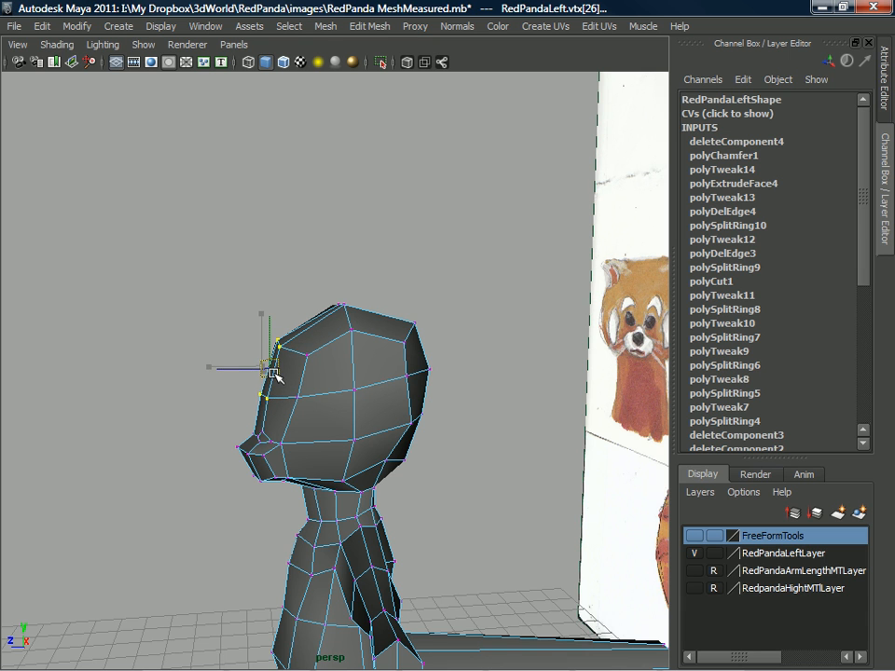
Rotate the four selected forehead and eye-area vertices slightly to tilt the front of the face.
{"action": "key", "text": "e"}
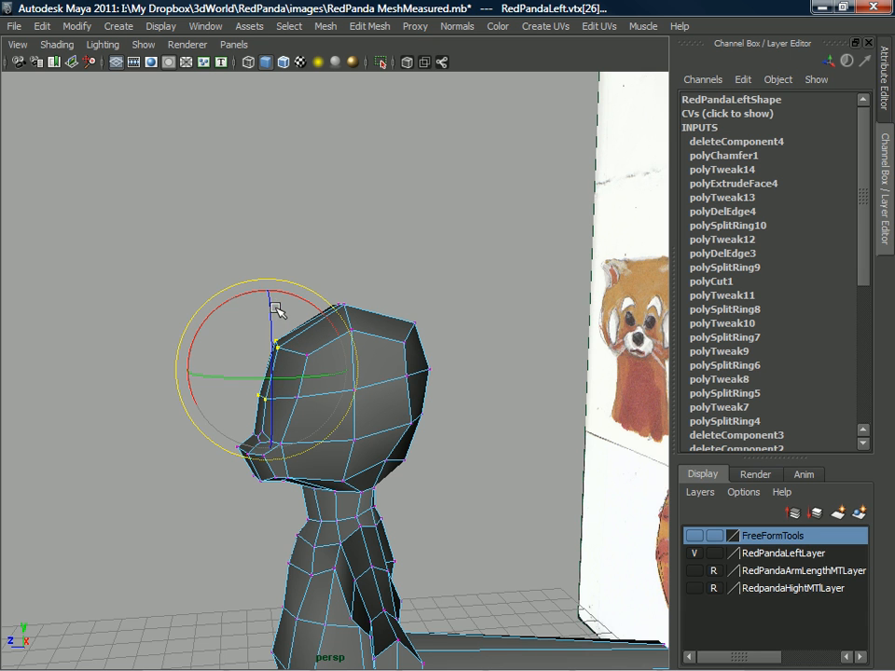
{"action": "left_click_drag", "start_coordinate": [250, 296], "coordinate": [350, 338]}
{"action": "right_click_drag", "start_coordinate": [314, 357], "coordinate": [316, 376]}
{"action": "left_click_drag", "start_coordinate": [310, 357], "coordinate": [296, 360], "text": "alt"}
{"action": "right_click_drag", "start_coordinate": [295, 359], "coordinate": [295, 365]}
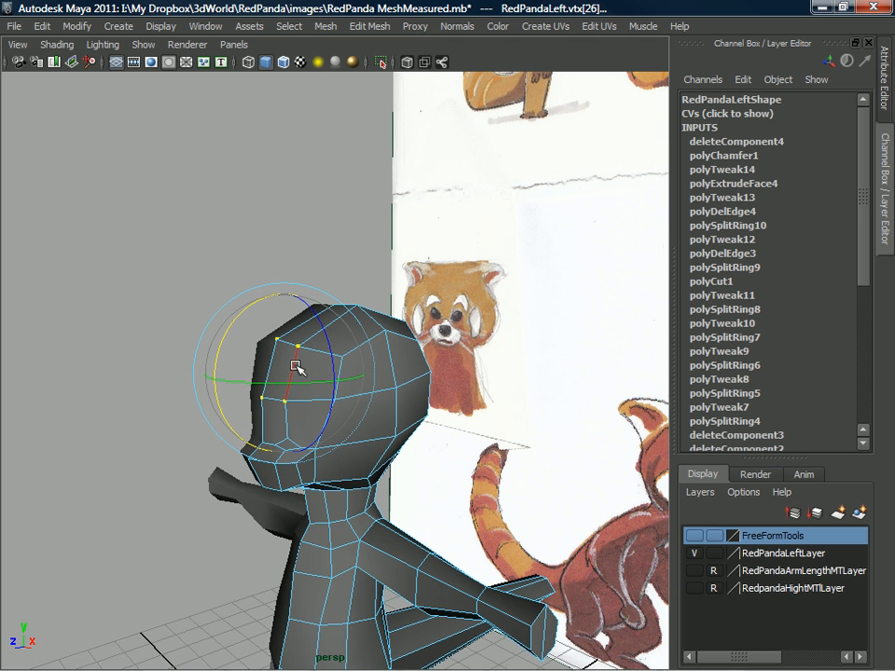
{"action": "left_click_drag", "start_coordinate": [292, 366], "coordinate": [341, 388], "text": "alt"}
Reposition the eye-area vertex beside the centre line, directly above the chamfered diamond, to round the face.
{"action": "key", "text": "w"}
{"action": "left_click", "coordinate": [303, 384]}
{"action": "mouse_move", "coordinate": [344, 389]}
{"action": "left_mouse_down"}
{"action": "mouse_move", "coordinate": [260, 389]}
{"action": "mouse_move", "coordinate": [354, 355]}
{"action": "mouse_move", "coordinate": [352, 369]}
{"action": "left_mouse_up"}
{"action": "right_click_drag", "start_coordinate": [355, 337], "coordinate": [291, 338]}
{"action": "left_click", "coordinate": [342, 377]}
{"action": "left_click", "coordinate": [335, 377]}
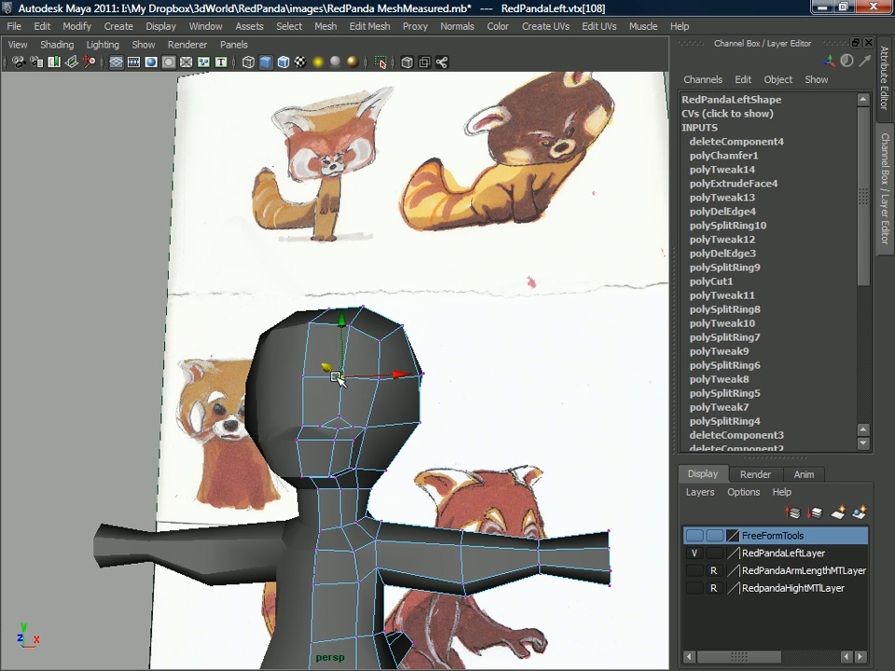
{"action": "right_click_drag", "start_coordinate": [349, 382], "coordinate": [359, 391]}
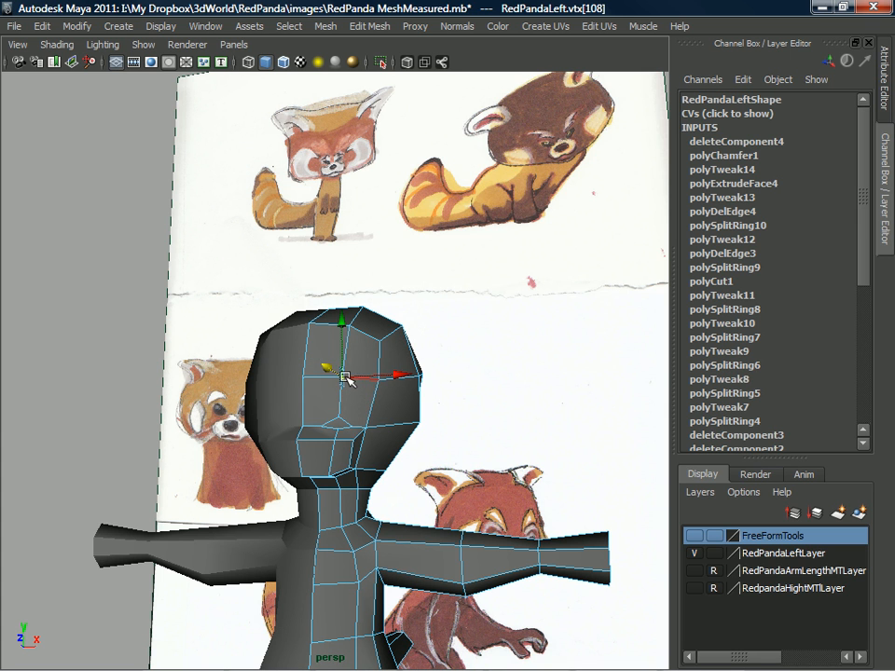
{"action": "left_click_drag", "start_coordinate": [343, 376], "coordinate": [377, 382], "text": "alt"}
{"action": "right_click_drag", "start_coordinate": [377, 382], "coordinate": [293, 429], "text": "alt"}
{"action": "left_click_drag", "start_coordinate": [294, 429], "coordinate": [327, 410], "text": "alt"}
{"action": "right_click_drag", "start_coordinate": [327, 410], "coordinate": [343, 471], "text": "alt"}
{"action": "left_click_drag", "start_coordinate": [353, 413], "coordinate": [321, 367], "text": "alt"}
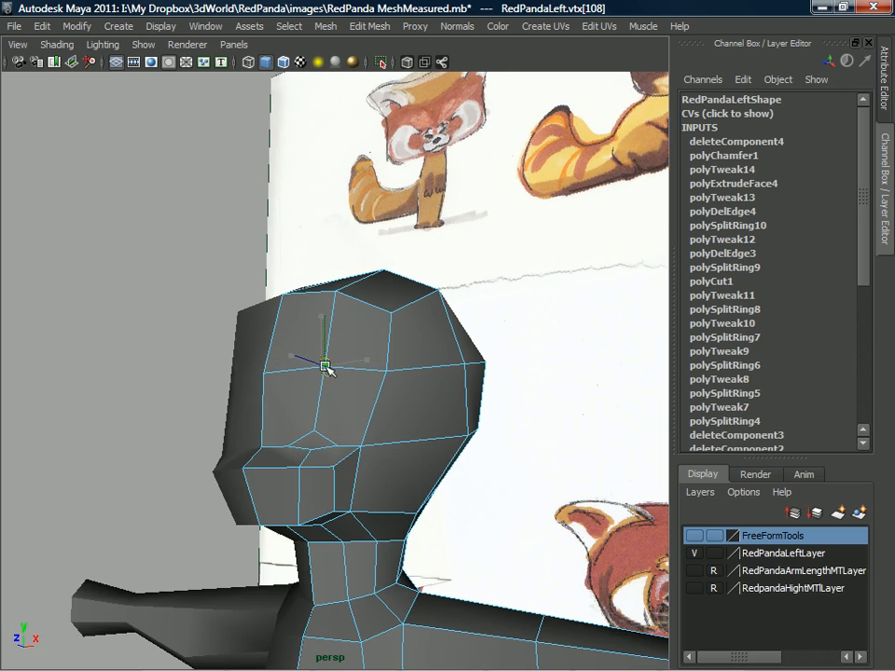
{"action": "left_click_drag", "start_coordinate": [321, 371], "coordinate": [373, 325], "text": "alt"}
Reposition the forehead vertex beside the centre line to smooth the brow above the eye area.
{"action": "left_click", "coordinate": [349, 291]}
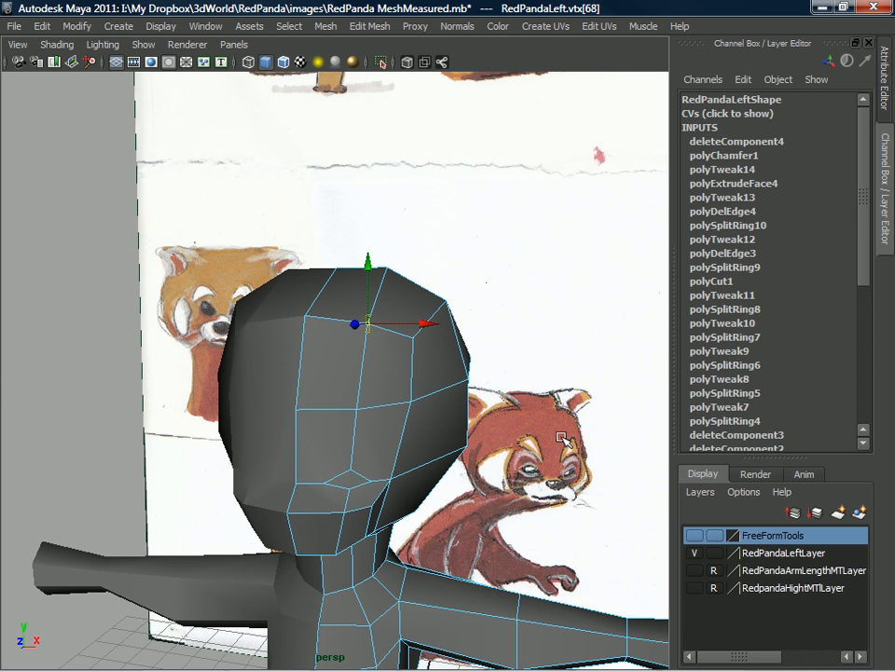
{"action": "left_click_drag", "start_coordinate": [543, 431], "coordinate": [578, 436], "text": "alt"}
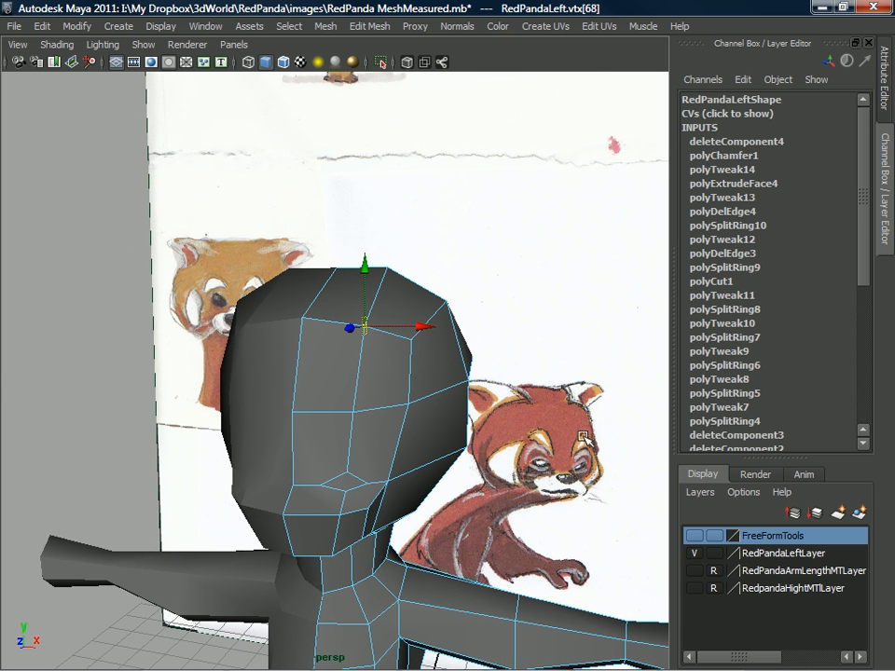
{"action": "left_click_drag", "start_coordinate": [522, 423], "coordinate": [319, 334], "text": "alt"}
{"action": "left_click_drag", "start_coordinate": [275, 266], "coordinate": [399, 416]}
Move the middle and outer eye-area vertices and the outer forehead vertex outward to fill out the face.
{"action": "left_click", "coordinate": [398, 414]}
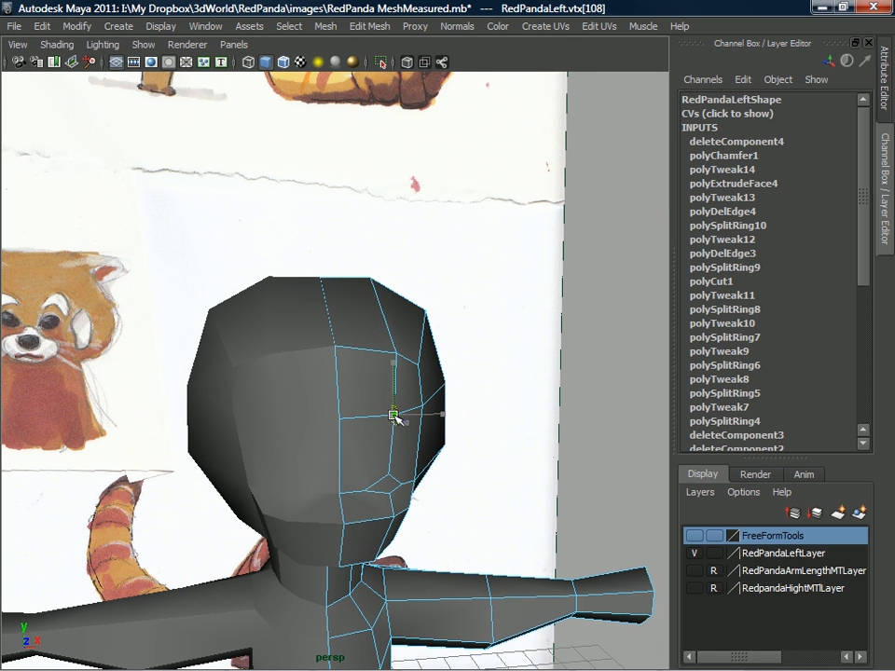
{"action": "left_click", "coordinate": [422, 406]}
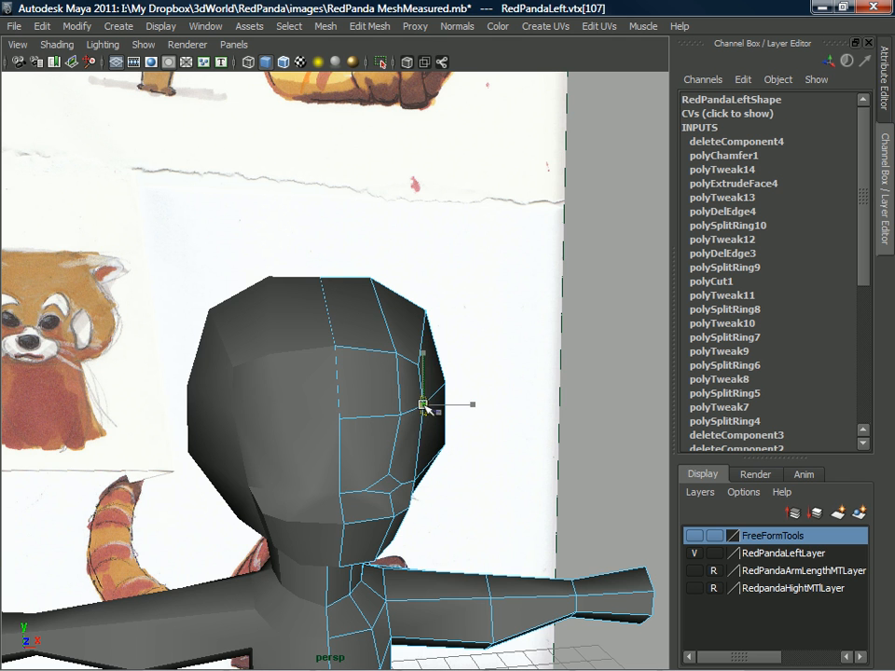
{"action": "left_click", "coordinate": [424, 361]}
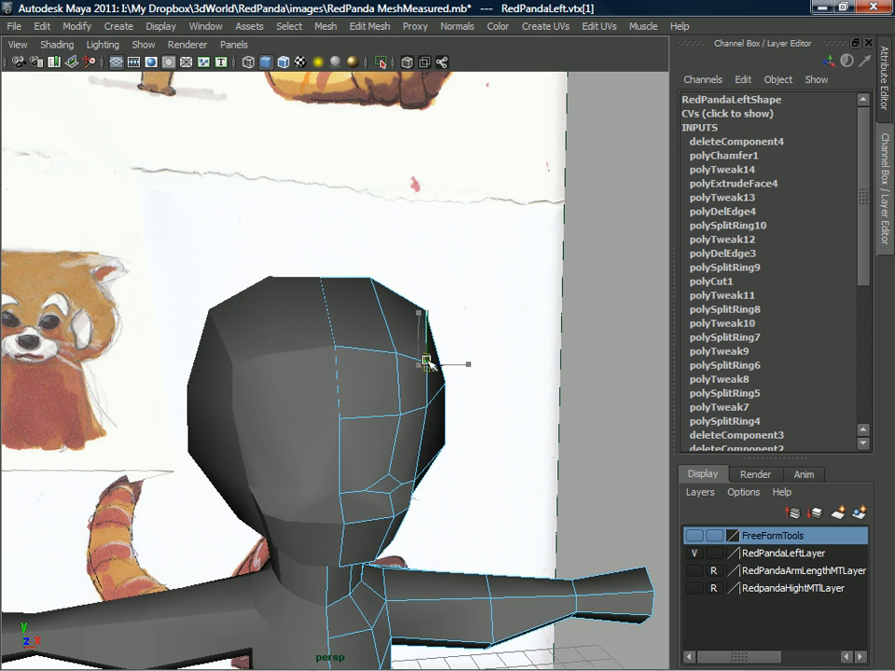
Reposition the cheek vertex beside the muzzle and the upper vertex of the chamfered diamond to round the face.
{"action": "left_click_drag", "start_coordinate": [429, 365], "coordinate": [349, 380], "text": "alt"}
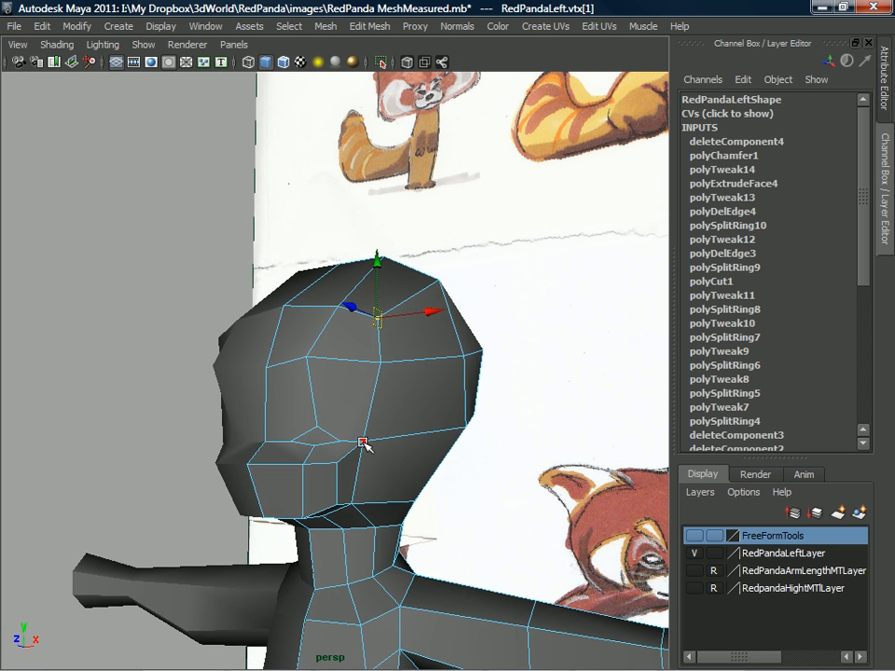
{"action": "left_click", "coordinate": [366, 426]}
{"action": "mouse_move", "coordinate": [368, 426]}
{"action": "left_mouse_down", "text": "alt"}
{"action": "mouse_move", "coordinate": [346, 463]}
{"action": "mouse_move", "coordinate": [358, 444]}
{"action": "mouse_move", "coordinate": [346, 425]}
{"action": "mouse_move", "coordinate": [352, 436]}
{"action": "left_mouse_up", "text": "alt"}
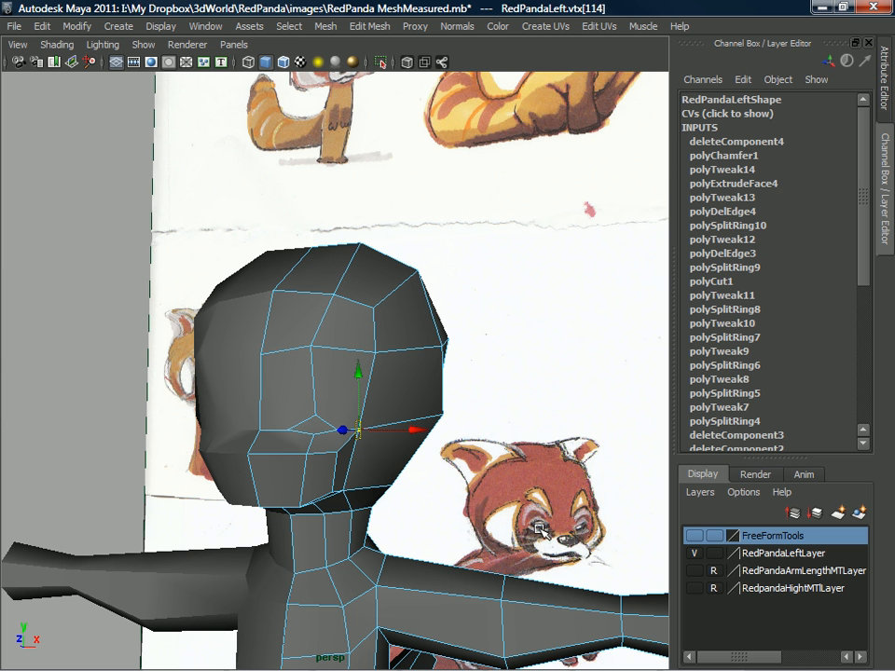
{"action": "left_click_drag", "start_coordinate": [469, 508], "coordinate": [264, 410], "text": "alt"}
{"action": "left_click", "coordinate": [277, 343]}
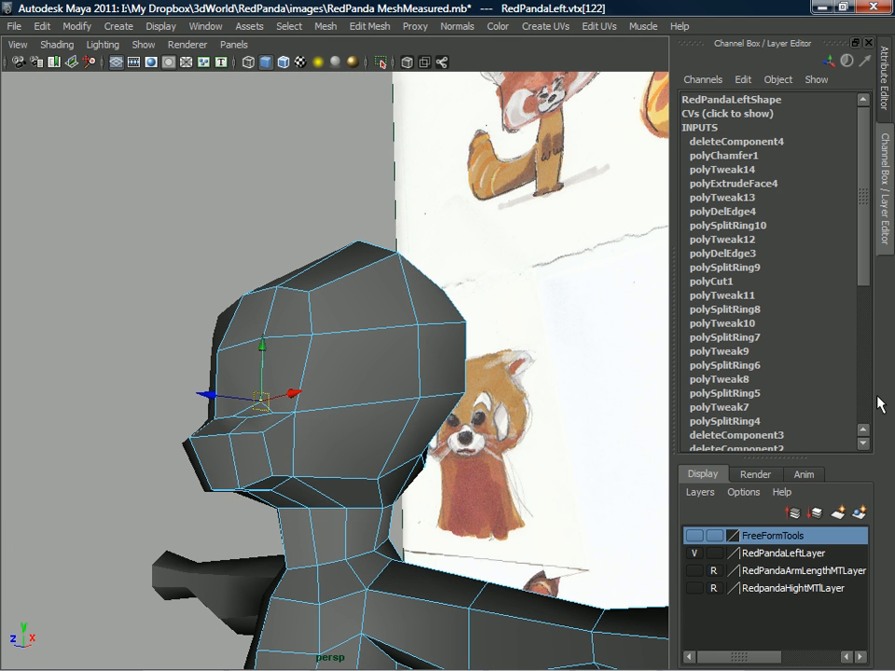
Reposition the outer cheek vertex and the lower jaw vertex above the neck to round the side of the face.
{"action": "left_click_drag", "start_coordinate": [289, 429], "coordinate": [404, 414], "text": "alt"}
{"action": "left_click", "coordinate": [387, 401]}
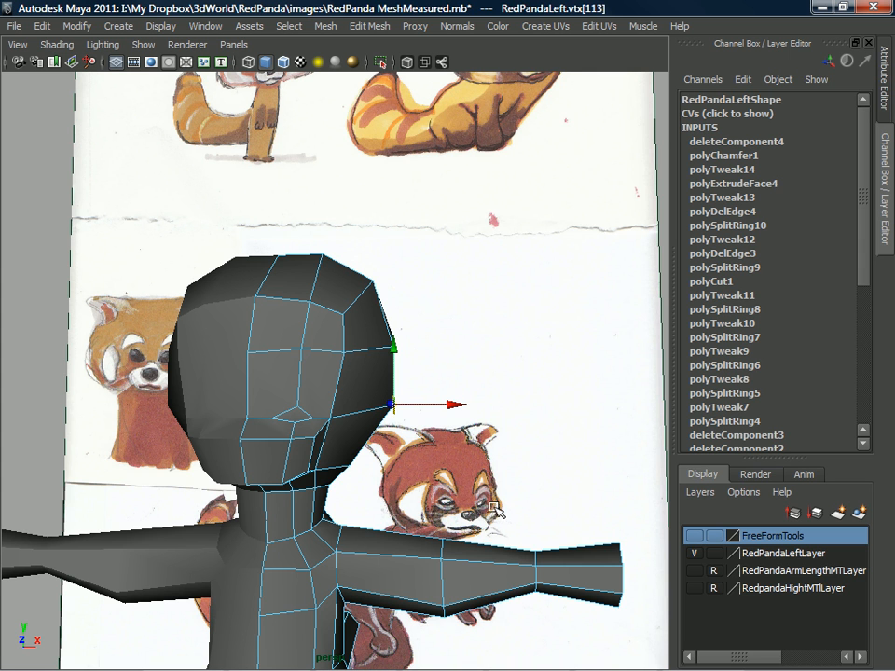
{"action": "left_click_drag", "start_coordinate": [354, 417], "coordinate": [390, 414], "text": "alt"}
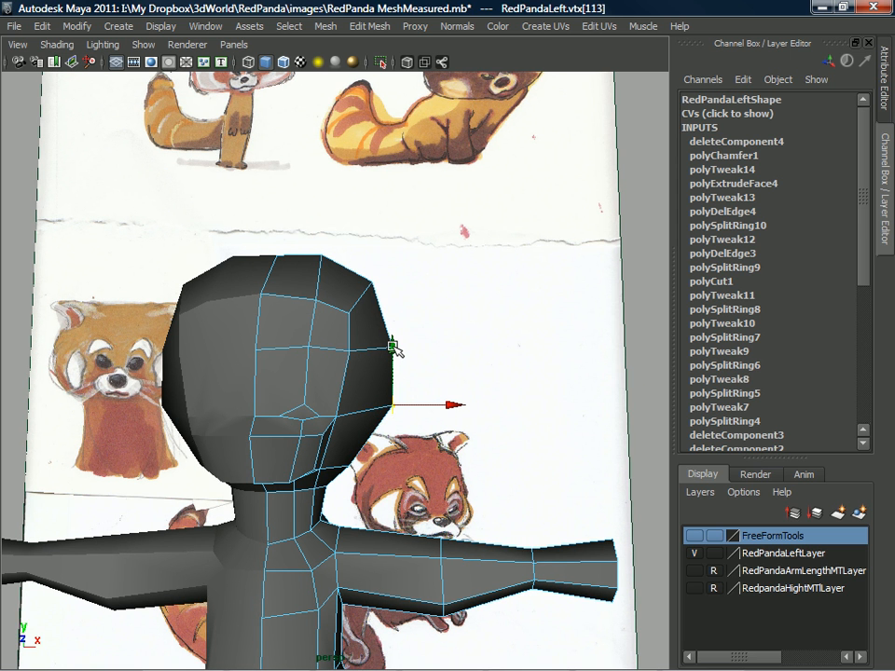
{"action": "left_click_drag", "start_coordinate": [393, 347], "coordinate": [343, 430]}
{"action": "left_click", "coordinate": [353, 469]}
{"action": "left_click", "coordinate": [346, 464]}
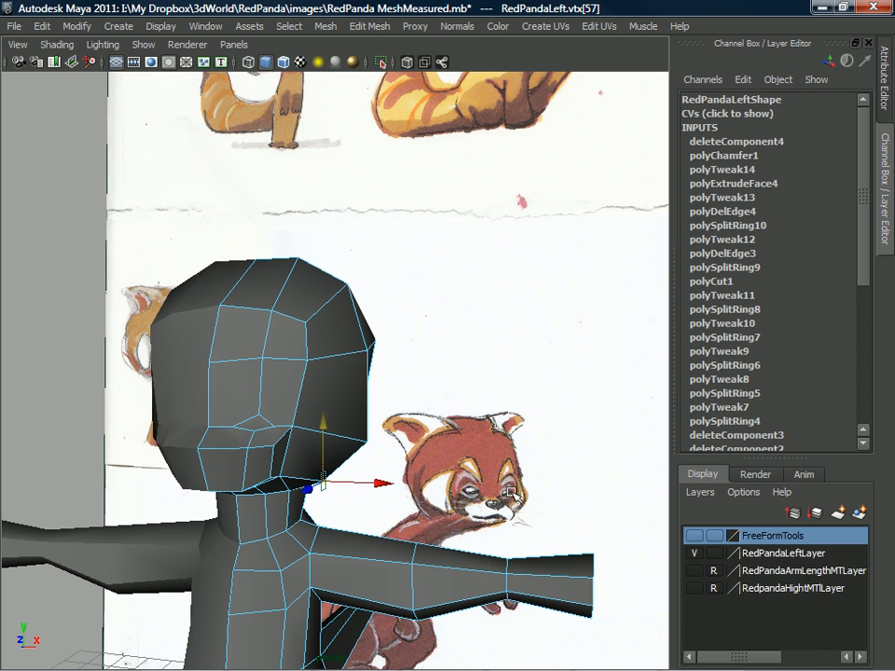
{"action": "left_click_drag", "start_coordinate": [357, 452], "coordinate": [275, 300], "text": "alt"}
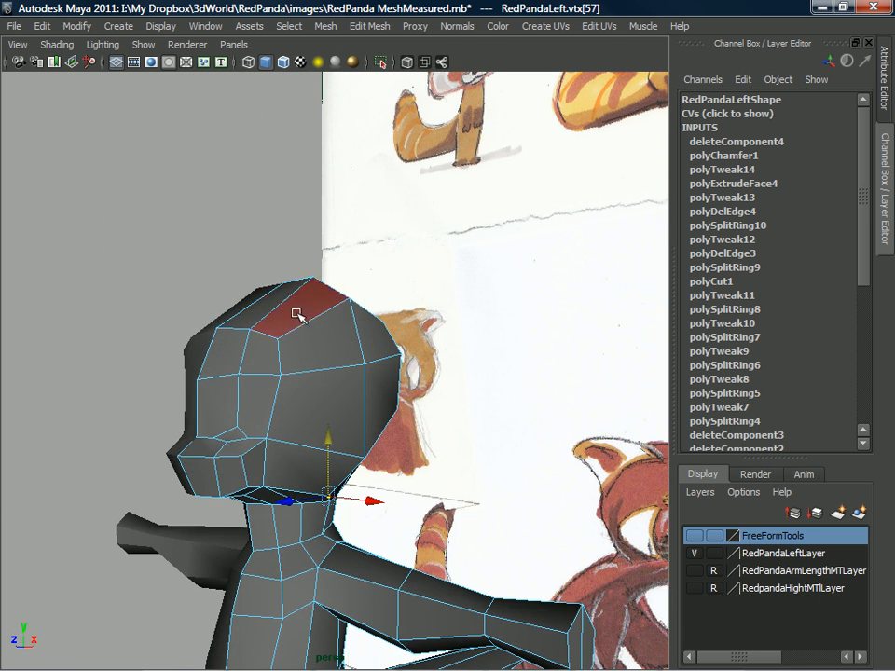
Split the left half's faces with a new edge line from the crown's centre line across the forehead and down the cheek to the underside of the jaw.
{"action": "left_click_drag", "start_coordinate": [332, 396], "coordinate": [275, 308], "text": "alt"}
{"action": "left_click_drag", "start_coordinate": [285, 472], "coordinate": [295, 435], "text": "alt"}
{"action": "right_click_drag", "start_coordinate": [307, 337], "coordinate": [236, 339]}
{"action": "left_click_drag", "start_coordinate": [243, 342], "coordinate": [256, 303], "text": "alt"}
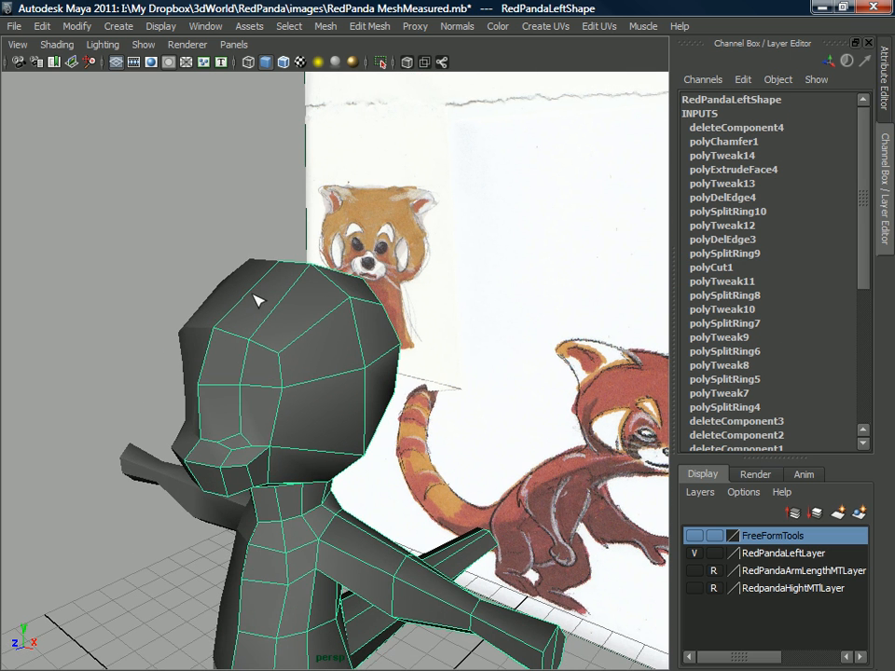
{"action": "left_click", "coordinate": [248, 294]}
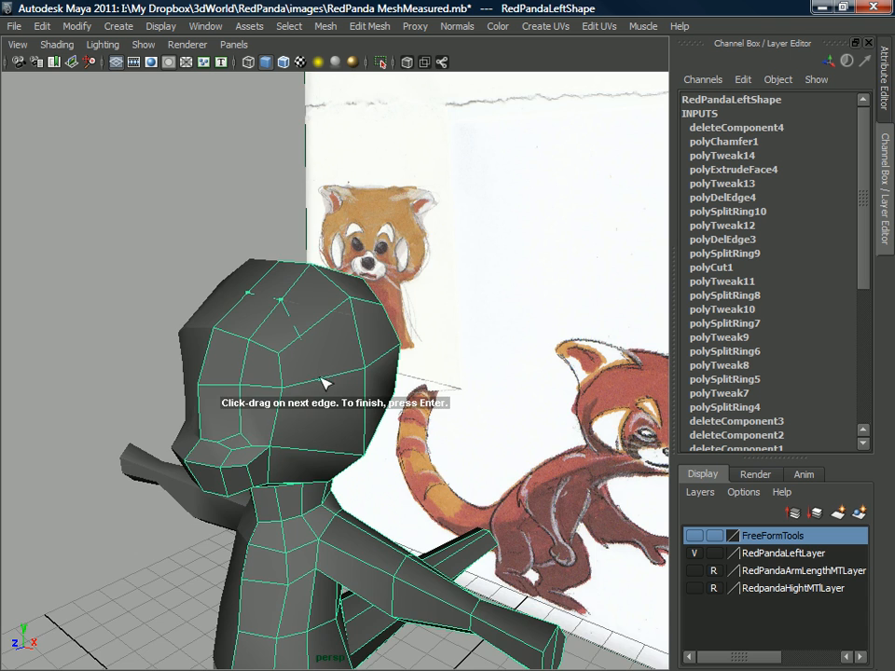
{"action": "left_click_drag", "start_coordinate": [323, 383], "coordinate": [312, 428], "text": "alt"}
{"action": "mouse_move", "coordinate": [295, 499]}
{"action": "left_mouse_down", "text": "alt"}
{"action": "mouse_move", "coordinate": [311, 467]}
{"action": "mouse_move", "coordinate": [287, 485]}
{"action": "left_mouse_up", "text": "alt"}
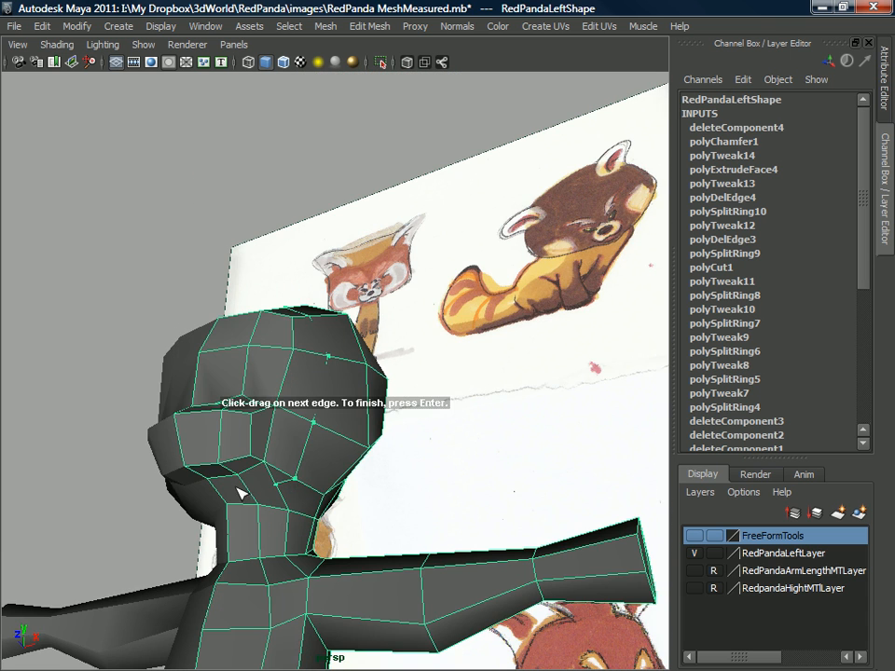
{"action": "key", "text": "Return"}
Raise the new edge beside the centre line on the crown to round the top of the forehead.
{"action": "left_click_drag", "start_coordinate": [230, 488], "coordinate": [286, 366], "text": "alt"}
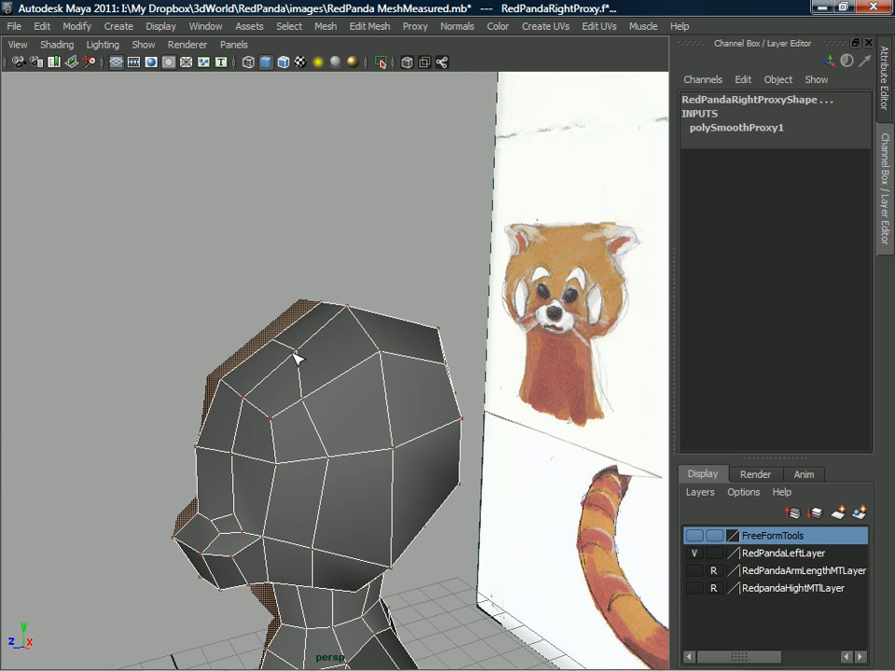
{"action": "right_click_drag", "start_coordinate": [289, 335], "coordinate": [285, 297]}
{"action": "left_click", "coordinate": [281, 332]}
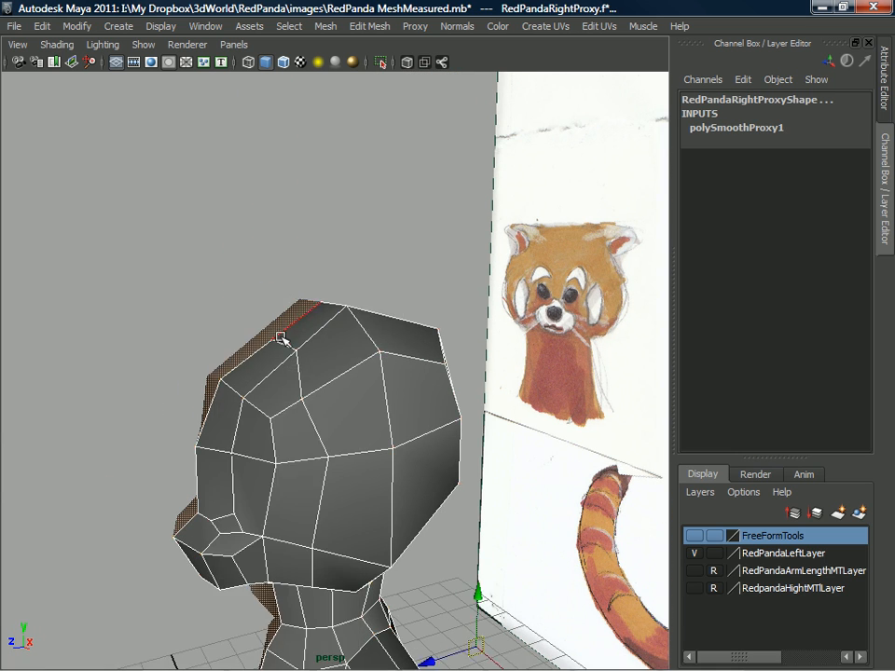
{"action": "left_click", "coordinate": [284, 345]}
{"action": "left_click_drag", "start_coordinate": [284, 346], "coordinate": [236, 354], "text": "alt"}
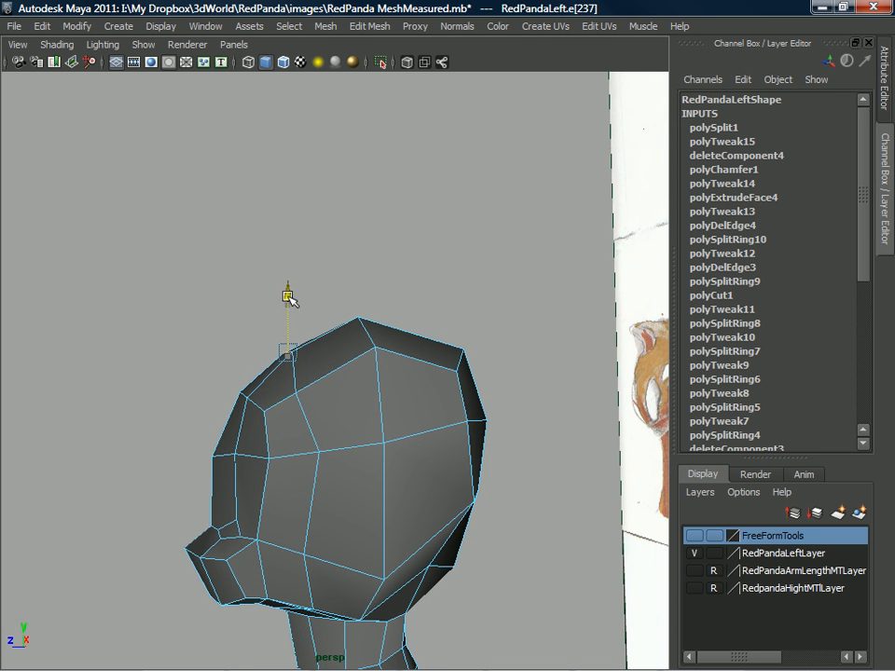
{"action": "left_click_drag", "start_coordinate": [302, 383], "coordinate": [326, 384], "text": "alt"}
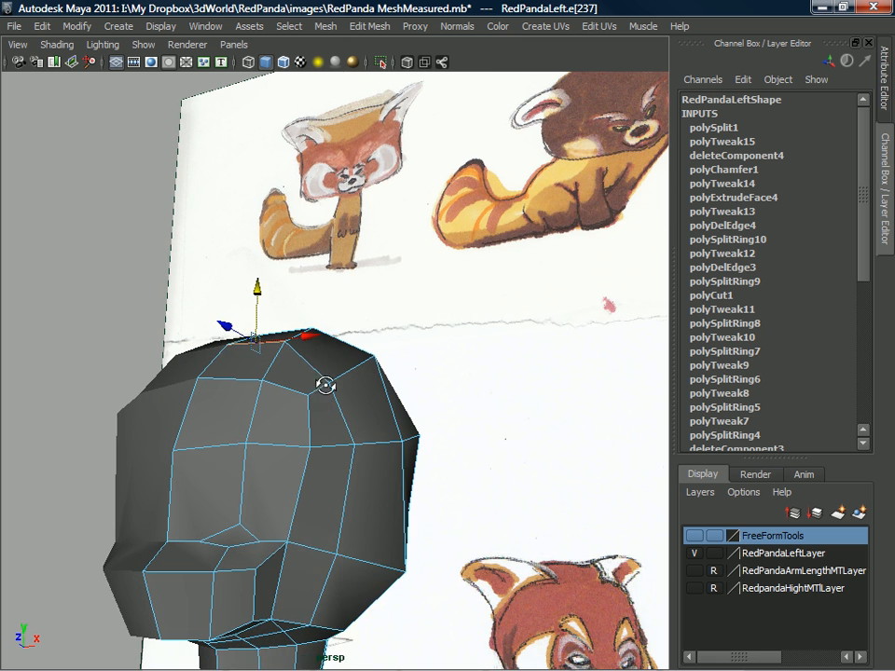
Turn on Tweak mode for the Move tool.
{"action": "right_click_drag", "start_coordinate": [323, 337], "coordinate": [332, 358]}
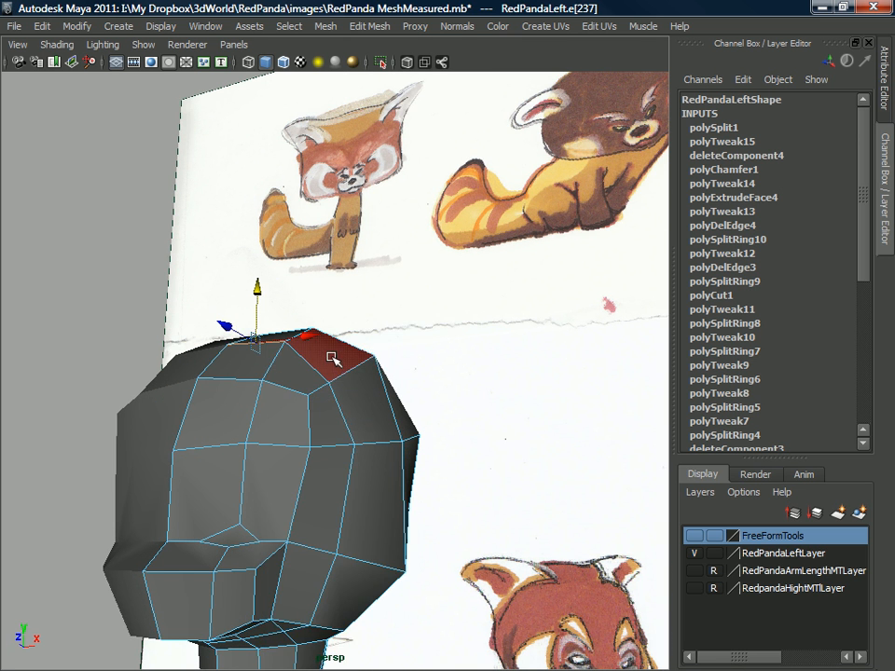
{"action": "key", "text": "ctrl+space"}
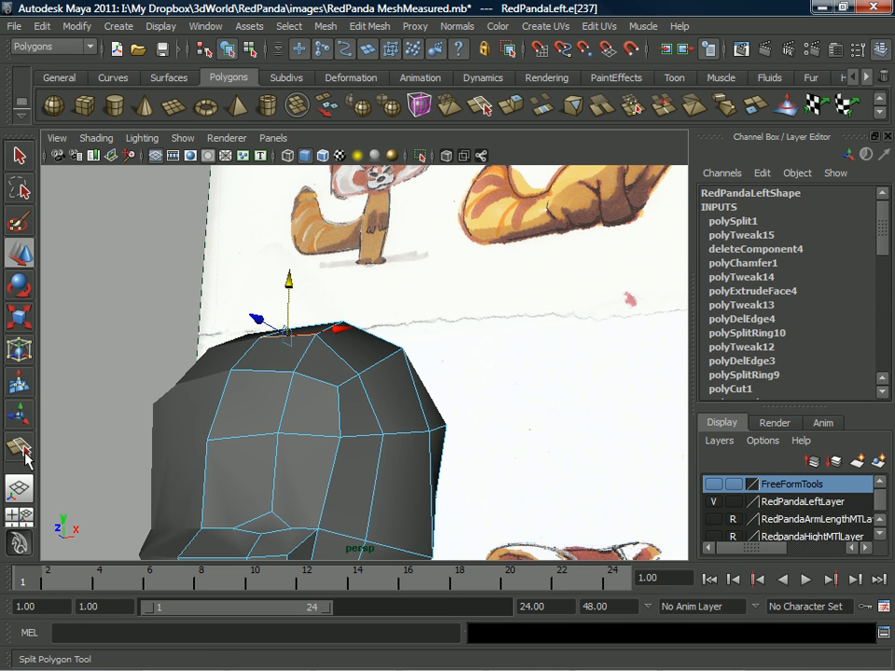
{"action": "double_click", "coordinate": [20, 255]}
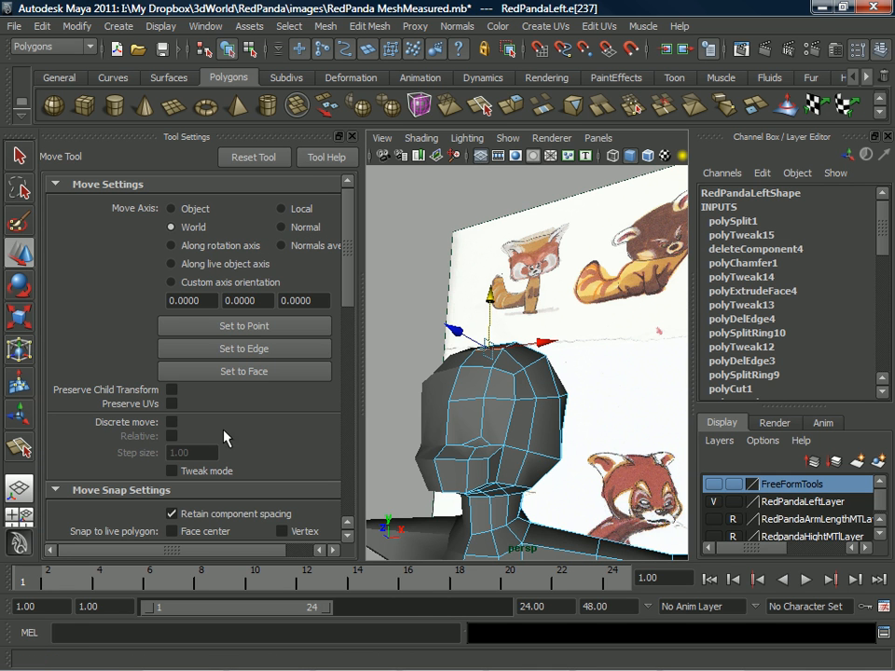
{"action": "left_click", "coordinate": [187, 471]}
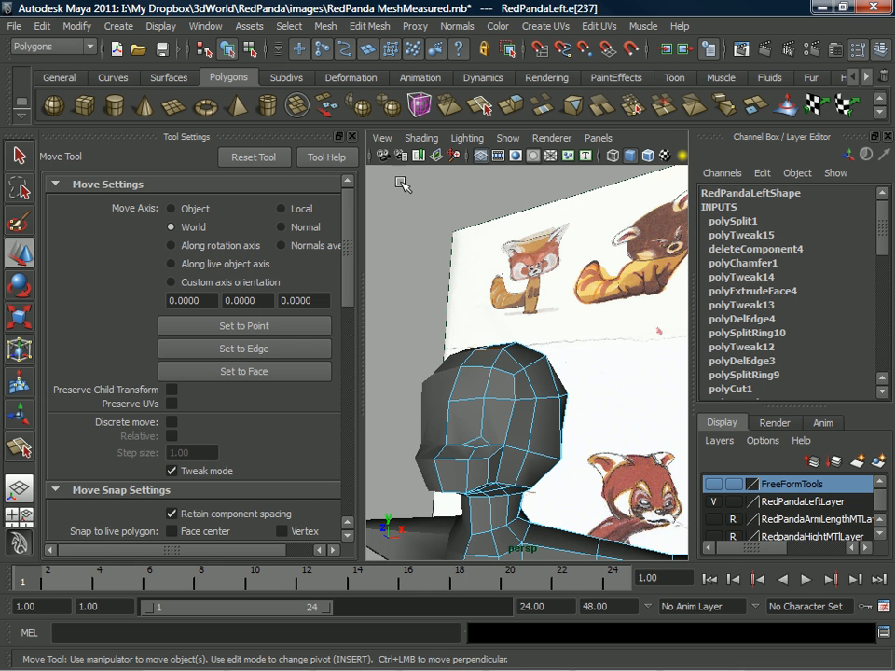
{"action": "key", "text": "ctrl+space"}
Switch to vertex editing and tweak the outer forehead vertex on the new edge line.
{"action": "left_click_drag", "start_coordinate": [398, 432], "coordinate": [430, 447], "text": "alt"}
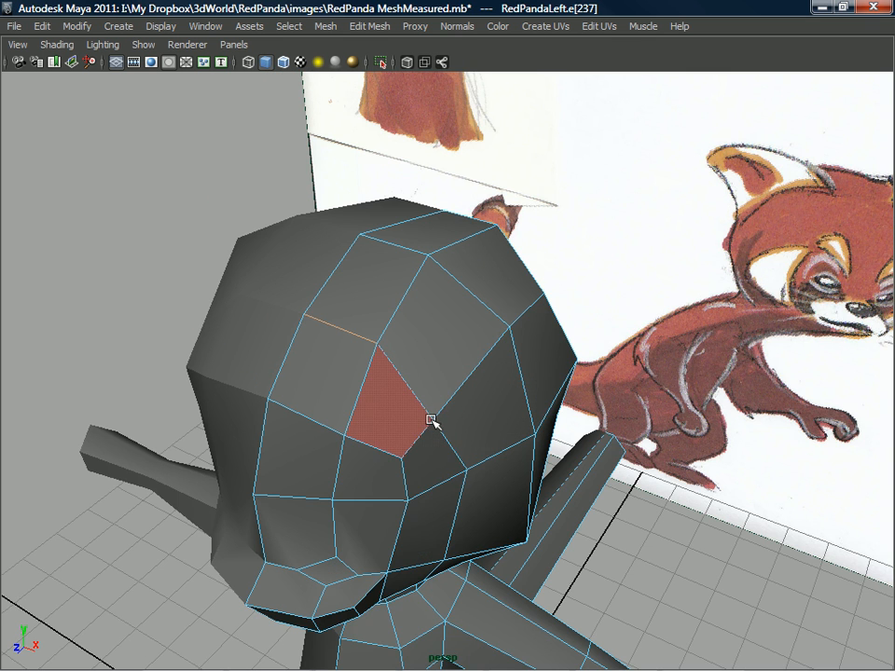
{"action": "right_click_drag", "start_coordinate": [433, 336], "coordinate": [436, 409]}
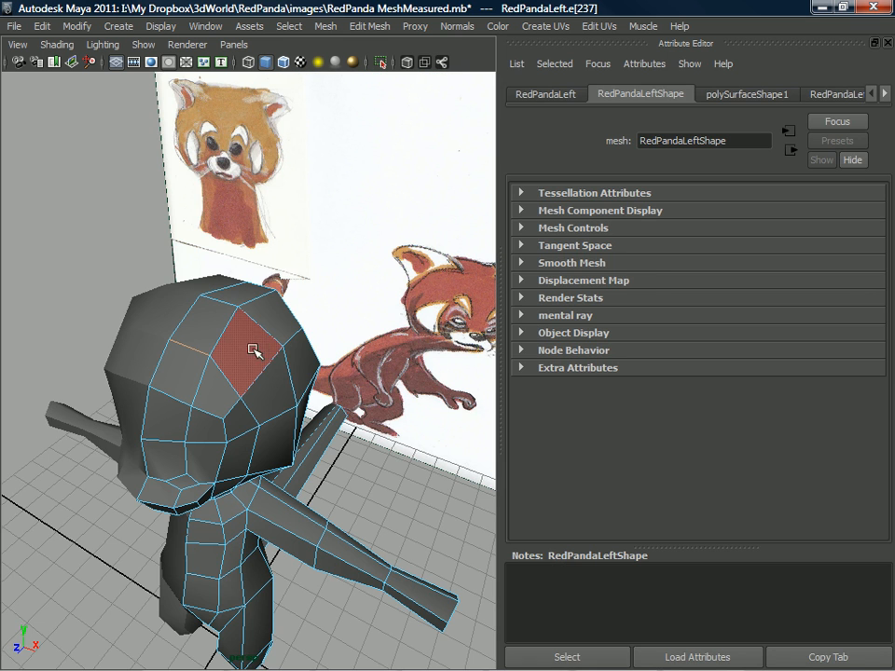
{"action": "right_click_drag", "start_coordinate": [267, 345], "coordinate": [324, 355]}
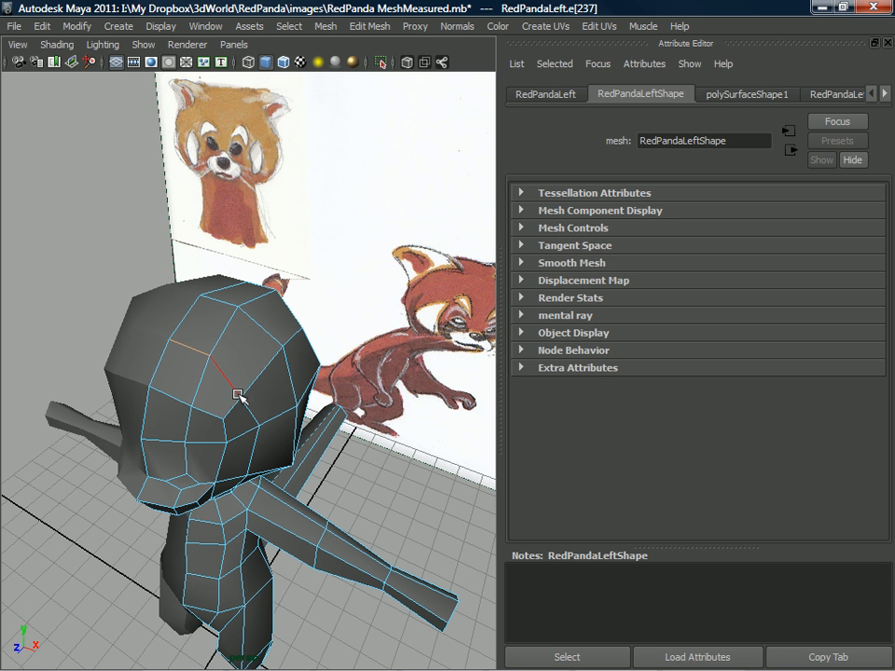
{"action": "left_click", "coordinate": [887, 43]}
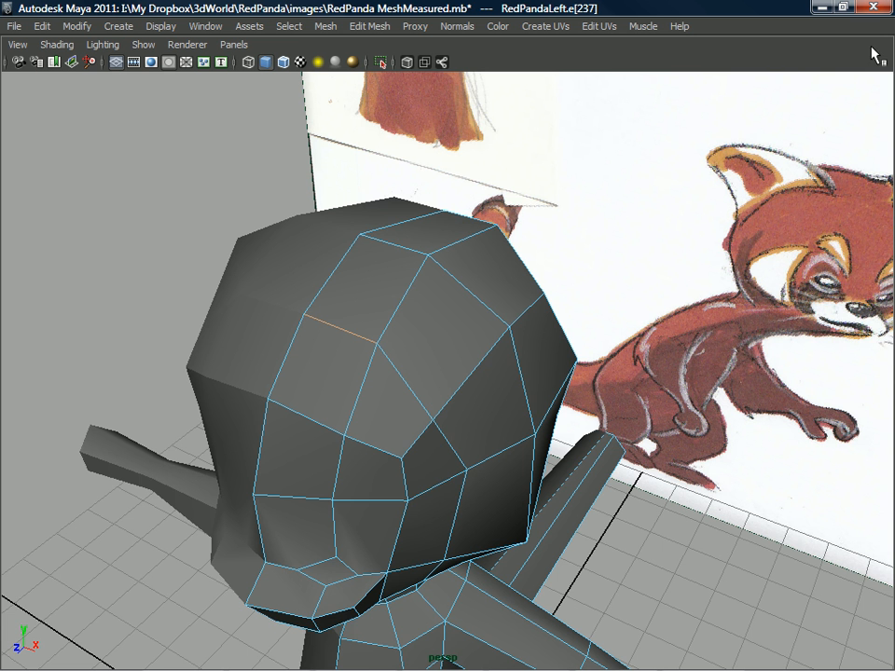
{"action": "left_click_drag", "start_coordinate": [483, 365], "coordinate": [442, 393], "text": "alt"}
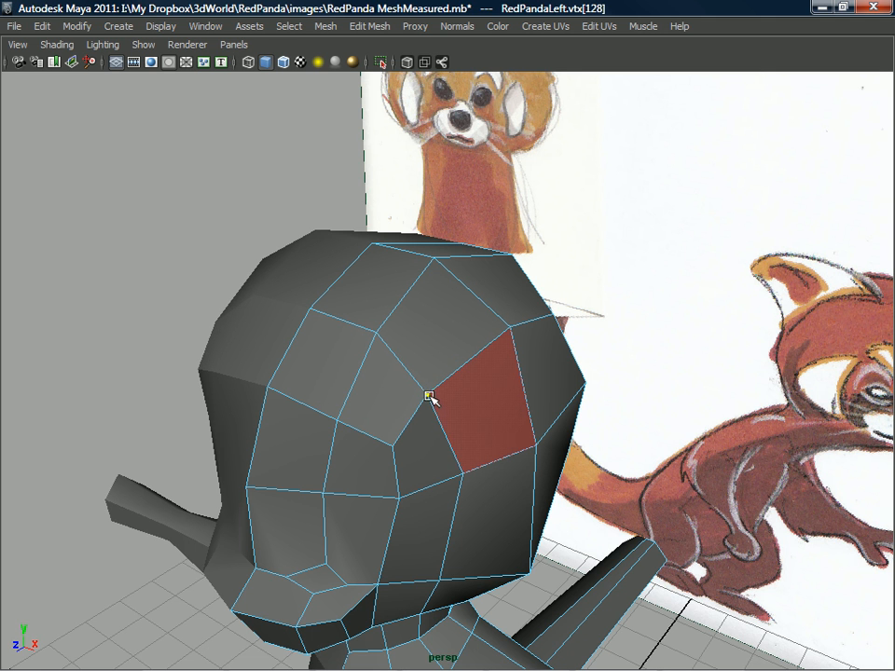
Turn off Tweak mode for the Move tool and close its settings, keeping the outer forehead vertex selected.
{"action": "key", "text": "ctrl+space"}
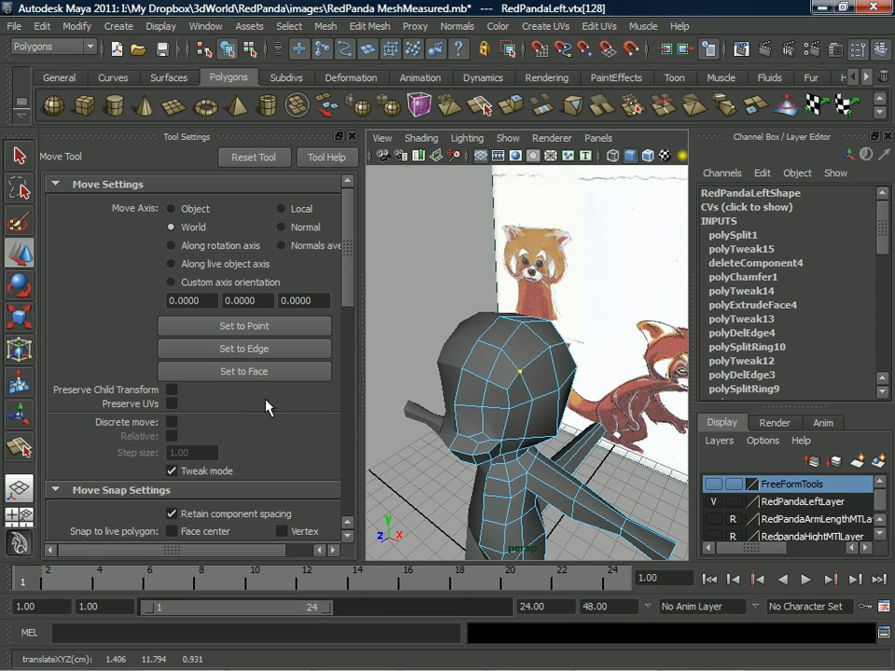
{"action": "left_click", "coordinate": [171, 471]}
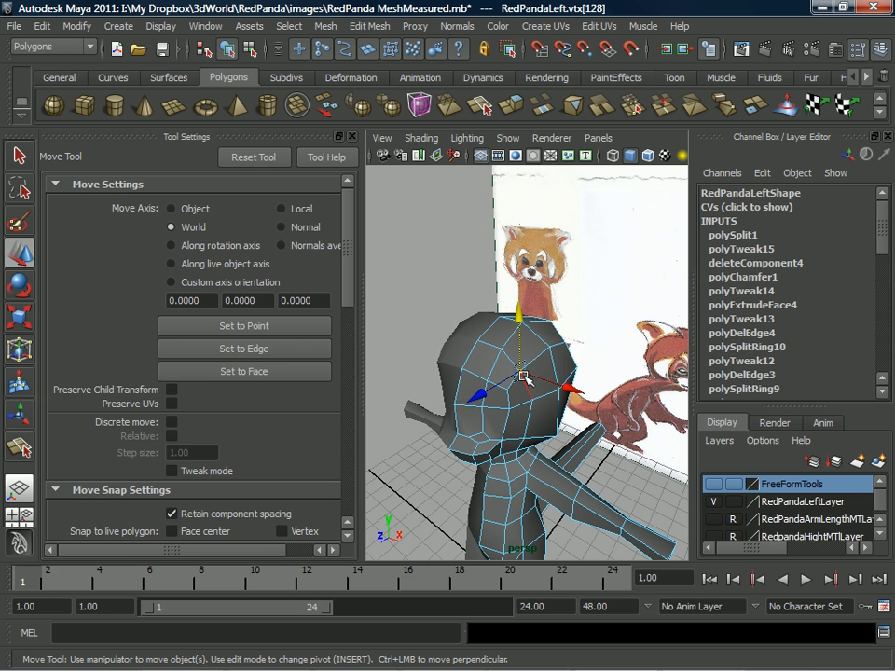
{"action": "left_click", "coordinate": [524, 373]}
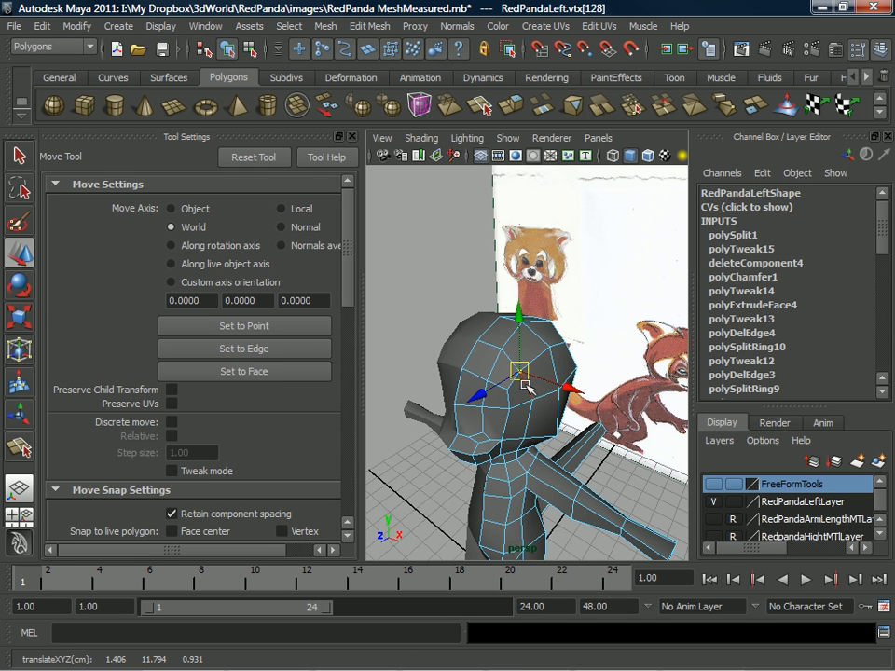
{"action": "left_click", "coordinate": [353, 136]}
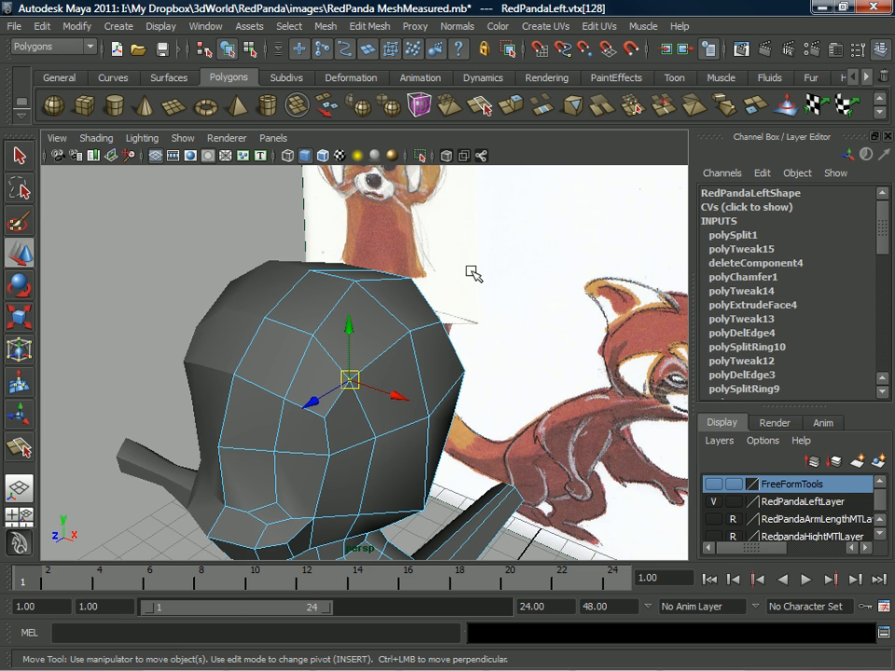
{"action": "key", "text": "ctrl+space"}
Reposition the outer forehead vertex and the temple vertex below it on the new edge line.
{"action": "left_click_drag", "start_coordinate": [505, 374], "coordinate": [430, 375], "text": "alt"}
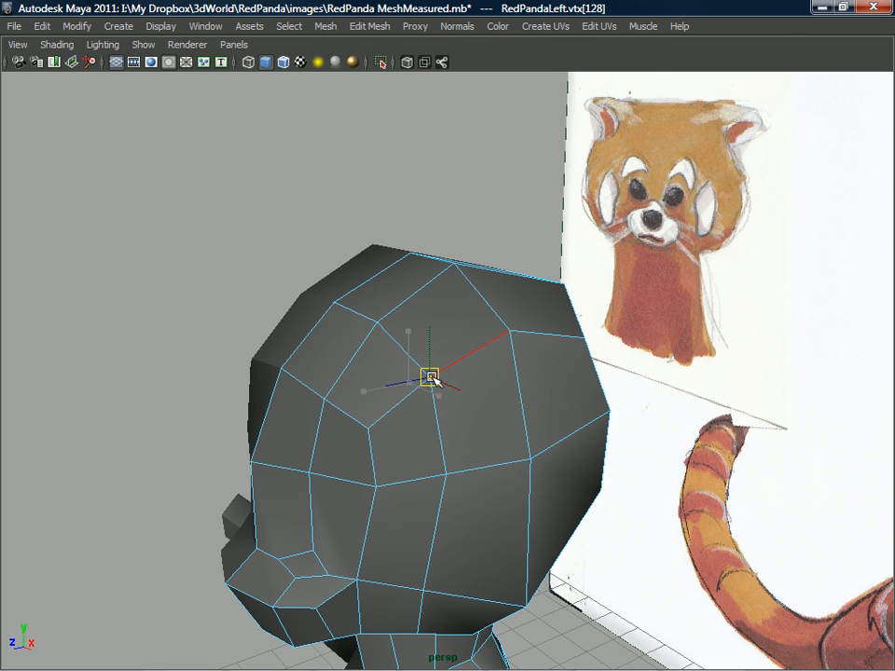
{"action": "left_click_drag", "start_coordinate": [430, 423], "coordinate": [431, 472], "text": "alt"}
{"action": "left_click", "coordinate": [451, 472]}
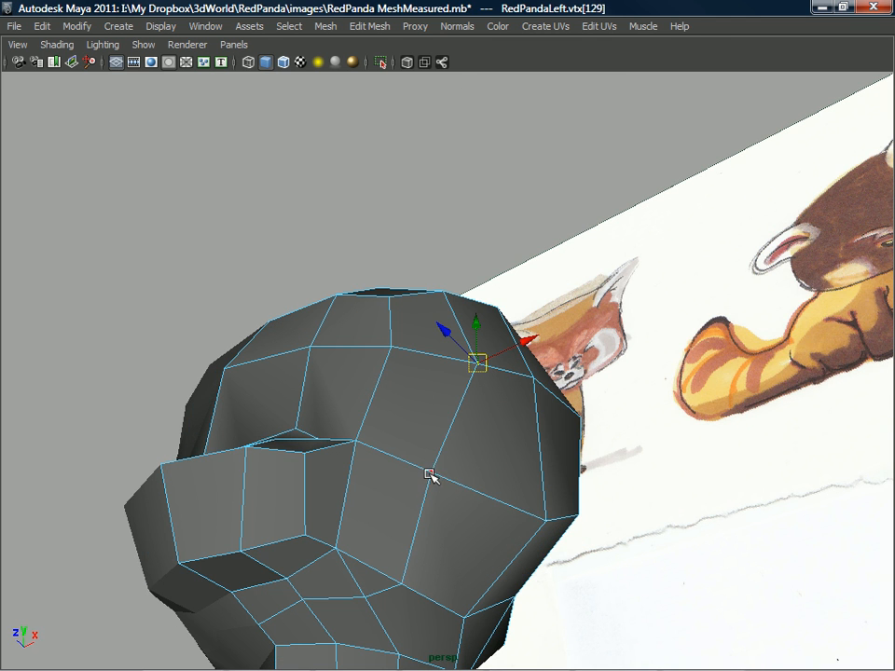
Move the cheek vertex on the new edge line outward to fill out the cheek.
{"action": "left_click", "coordinate": [431, 473]}
{"action": "left_click_drag", "start_coordinate": [431, 473], "coordinate": [468, 473]}
{"action": "left_click", "coordinate": [458, 456]}
{"action": "left_click_drag", "start_coordinate": [471, 432], "coordinate": [416, 429], "text": "alt"}
Reposition the new edge line's jaw vertex and its neighbours to round the lower cheek.
{"action": "left_click", "coordinate": [380, 438]}
{"action": "left_click", "coordinate": [343, 454]}
{"action": "left_click", "coordinate": [396, 429]}
{"action": "left_click", "coordinate": [375, 407]}
{"action": "left_click", "coordinate": [408, 393]}
{"action": "left_click", "coordinate": [402, 408]}
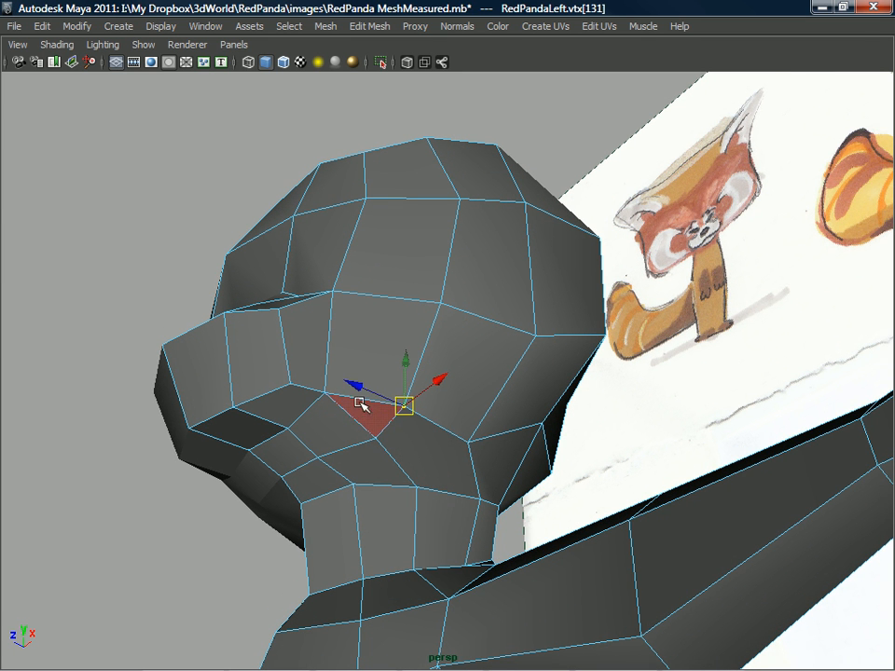
Adjust the jaw vertices behind the muzzle and above the neck to smooth the jaw line.
{"action": "left_click", "coordinate": [325, 397]}
{"action": "left_click", "coordinate": [352, 416], "text": "shift"}
{"action": "left_click_drag", "start_coordinate": [409, 435], "coordinate": [398, 444], "text": "alt"}
{"action": "left_click", "coordinate": [464, 442]}
{"action": "left_click_drag", "start_coordinate": [463, 442], "coordinate": [415, 483], "text": "alt"}
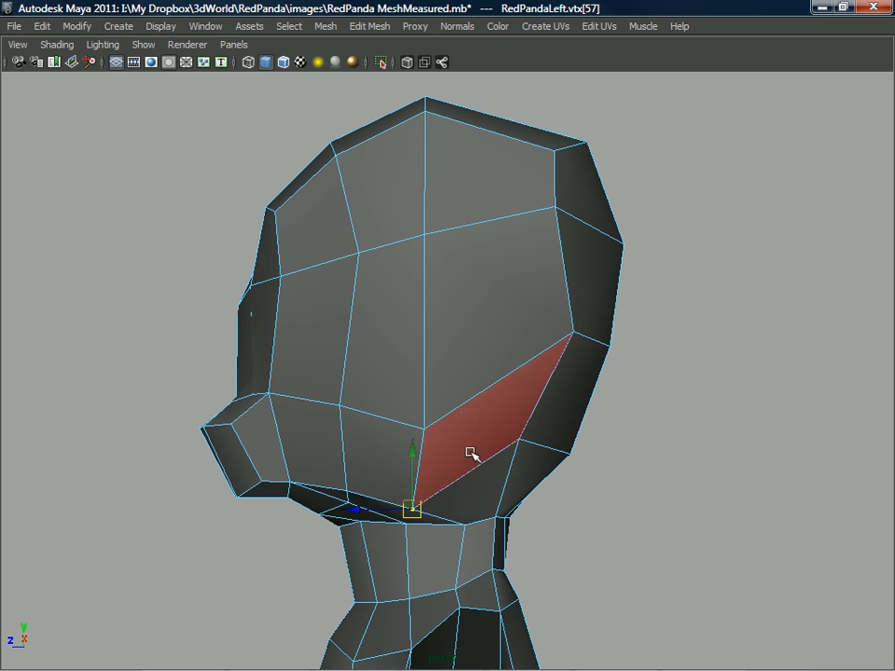
{"action": "left_click_drag", "start_coordinate": [411, 507], "coordinate": [425, 426]}
Split the faces with another edge line from the neck up the rear side of the head and over the crown.
{"action": "right_click_drag", "start_coordinate": [465, 339], "coordinate": [533, 317]}
{"action": "right_click_drag", "start_coordinate": [460, 346], "coordinate": [425, 348], "text": "shift"}
{"action": "mouse_move", "coordinate": [471, 464]}
{"action": "left_mouse_down"}
{"action": "mouse_move", "coordinate": [449, 474]}
{"action": "mouse_move", "coordinate": [458, 465]}
{"action": "left_mouse_up"}
{"action": "left_click", "coordinate": [444, 168]}
{"action": "left_click_drag", "start_coordinate": [468, 166], "coordinate": [449, 275], "text": "alt"}
{"action": "left_click_drag", "start_coordinate": [461, 154], "coordinate": [450, 171]}
{"action": "middle_click_drag", "start_coordinate": [474, 142], "coordinate": [440, 260], "text": "alt"}
{"action": "left_click_drag", "start_coordinate": [440, 260], "coordinate": [454, 336], "text": "alt"}
{"action": "key", "text": "Return"}
Reposition the rear jaw-line vertex on the second new edge line and select the vertex behind it.
{"action": "right_click_drag", "start_coordinate": [454, 335], "coordinate": [403, 339]}
{"action": "left_click", "coordinate": [452, 415]}
{"action": "left_click_drag", "start_coordinate": [451, 415], "coordinate": [449, 419], "text": "alt"}
{"action": "right_click_drag", "start_coordinate": [452, 418], "coordinate": [511, 356]}
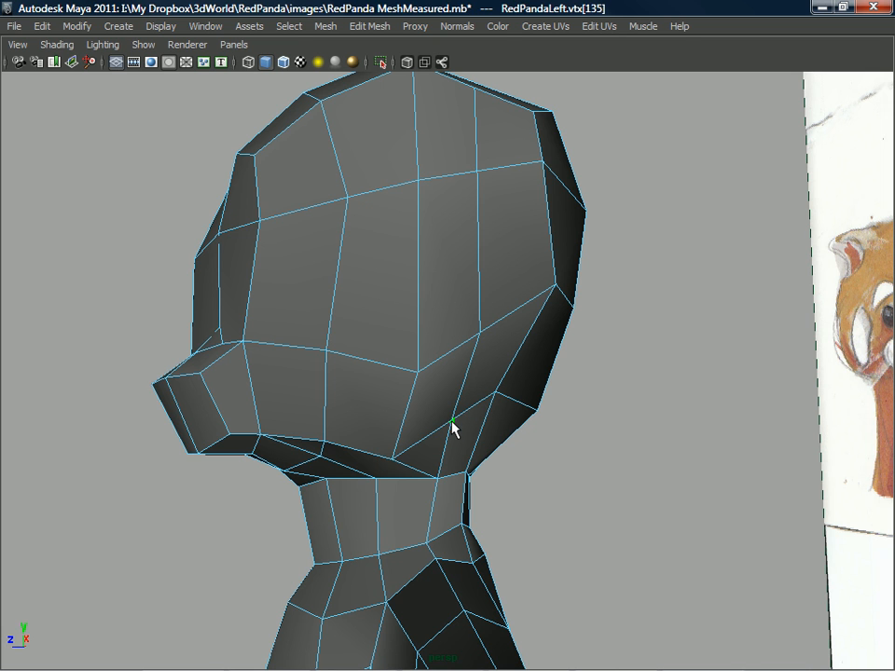
{"action": "left_click_drag", "start_coordinate": [454, 419], "coordinate": [409, 437]}
{"action": "left_click", "coordinate": [496, 393]}
Move the rear edge line's lower cheek vertex slightly up and inward to even out the back of the head.
{"action": "left_click_drag", "start_coordinate": [406, 377], "coordinate": [384, 371], "text": "alt"}
{"action": "left_click_drag", "start_coordinate": [392, 433], "coordinate": [807, 463], "text": "alt"}
{"action": "left_click_drag", "start_coordinate": [743, 444], "coordinate": [336, 320], "text": "alt"}
{"action": "left_click", "coordinate": [364, 361]}
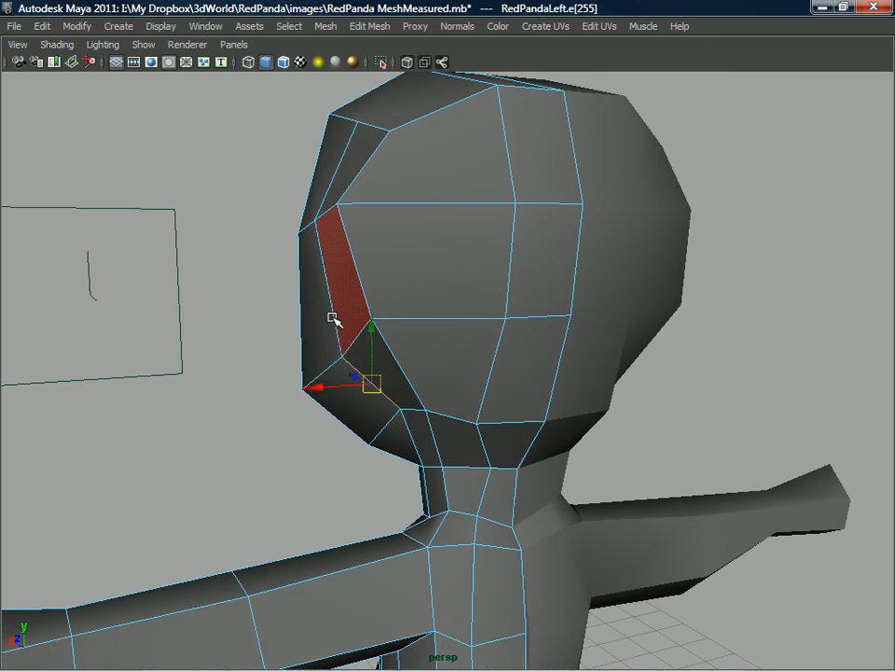
{"action": "scroll", "coordinate": [340, 358], "scroll_direction": "up", "scroll_amount": 2}
{"action": "mouse_move", "coordinate": [340, 357]}
{"action": "right_mouse_down"}
{"action": "mouse_move", "coordinate": [400, 351]}
{"action": "mouse_move", "coordinate": [342, 360]}
{"action": "right_mouse_up"}
{"action": "right_click_drag", "start_coordinate": [402, 336], "coordinate": [454, 357]}
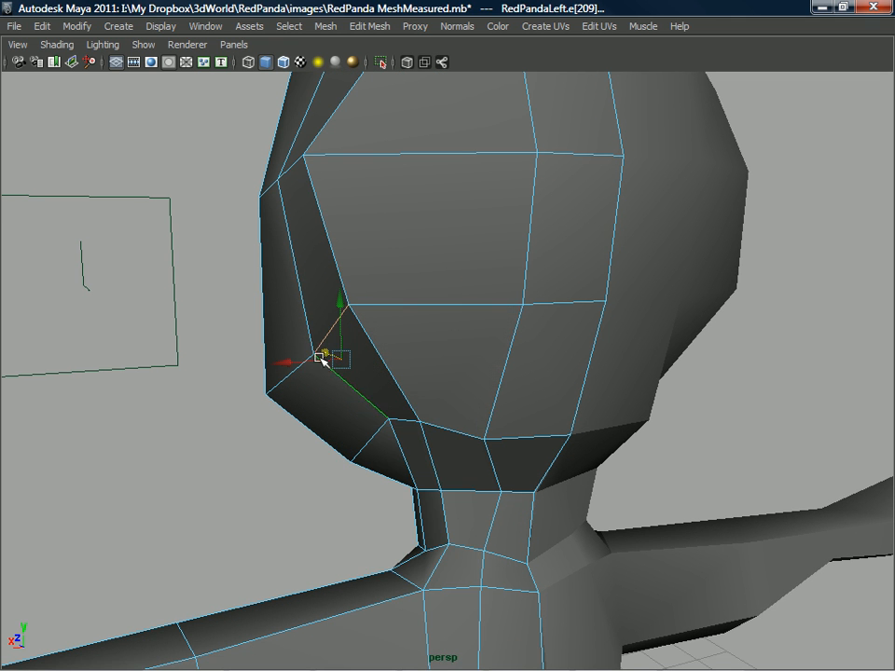
{"action": "left_click", "coordinate": [313, 353]}
{"action": "left_click", "coordinate": [321, 345]}
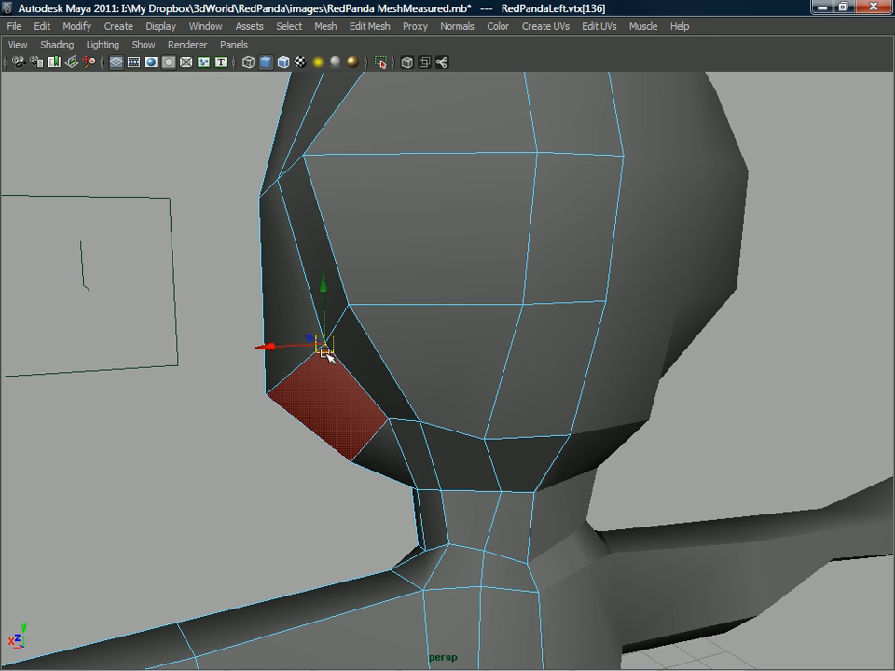
Enable Tweak mode in the Move tool's settings.
{"action": "key", "text": "ctrl+space"}
{"action": "key", "text": "ctrl+space"}
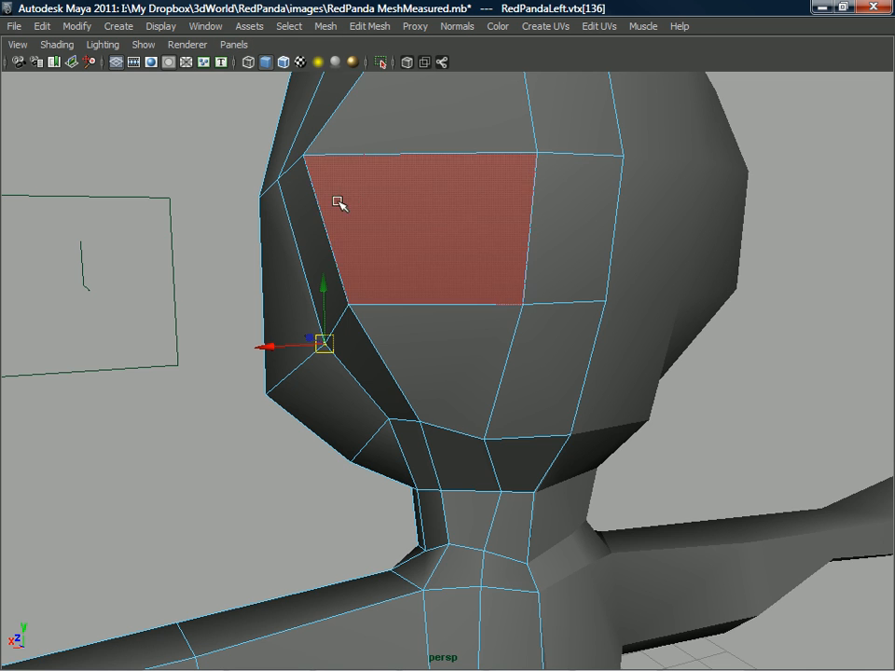
{"action": "key", "text": "ctrl+space"}
{"action": "double_click", "coordinate": [19, 256]}
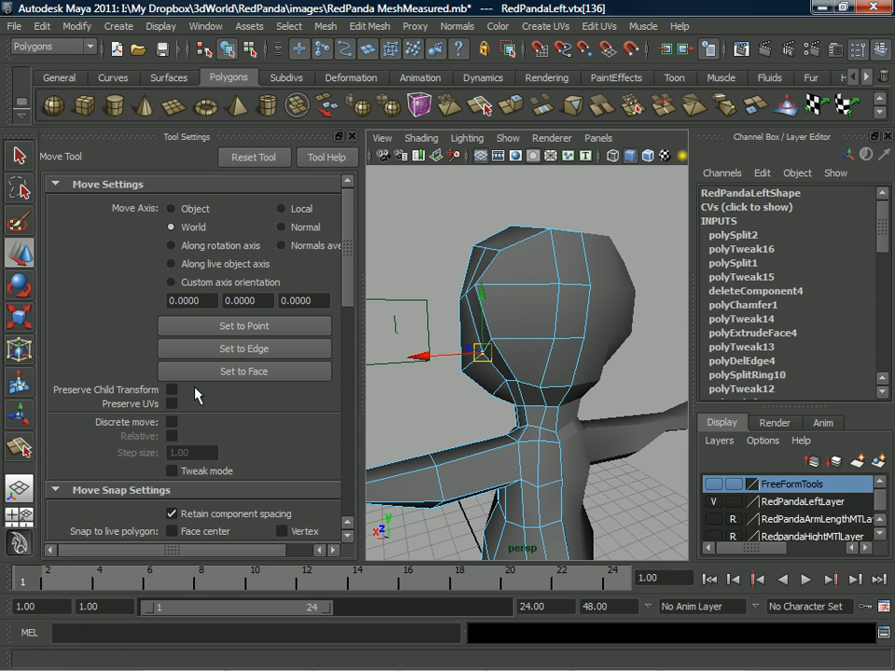
{"action": "left_click", "coordinate": [172, 471]}
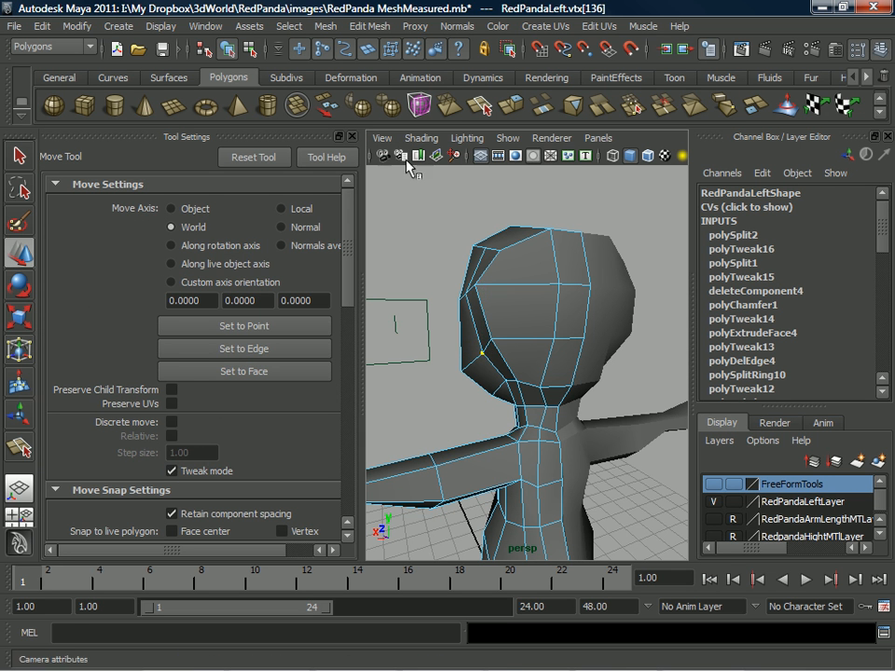
{"action": "key", "text": "ctrl+space"}
Move the upper and lower vertices of the rear edge line toward the back centre to round the head's rear side.
{"action": "left_click_drag", "start_coordinate": [347, 375], "coordinate": [339, 380], "text": "alt"}
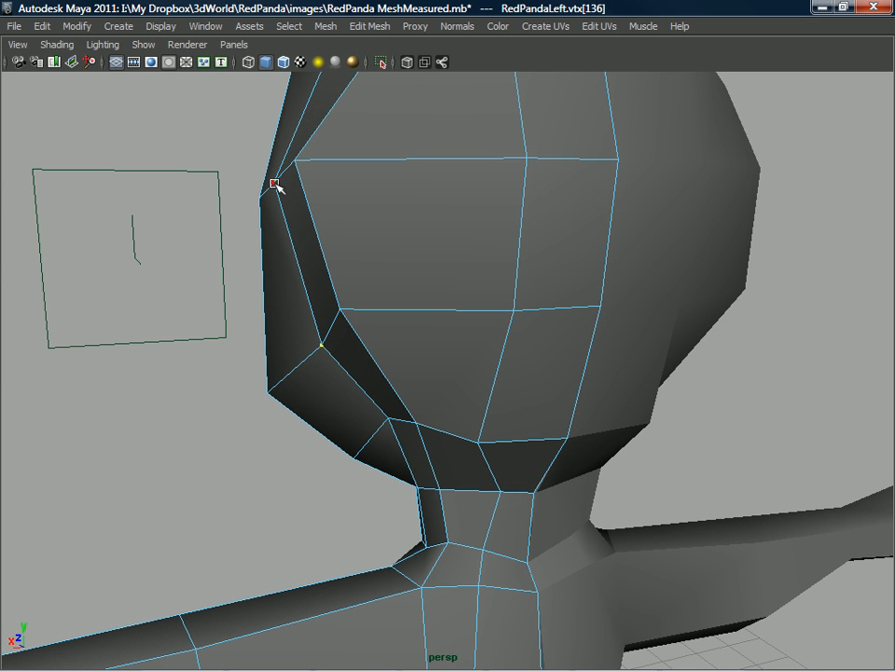
{"action": "left_click_drag", "start_coordinate": [277, 186], "coordinate": [355, 160]}
{"action": "left_click_drag", "start_coordinate": [343, 310], "coordinate": [388, 299]}
{"action": "left_click_drag", "start_coordinate": [388, 301], "coordinate": [557, 295], "text": "alt"}
{"action": "left_click_drag", "start_coordinate": [500, 388], "coordinate": [498, 462], "text": "alt"}
Raise the vertices at the base of the skull and the top of the neck to reshape the nape.
{"action": "scroll", "coordinate": [406, 323], "scroll_direction": "down", "scroll_amount": 4}
{"action": "left_click_drag", "start_coordinate": [405, 323], "coordinate": [511, 396], "text": "alt"}
{"action": "left_click_drag", "start_coordinate": [526, 438], "coordinate": [346, 411], "text": "alt"}
{"action": "left_click_drag", "start_coordinate": [256, 392], "coordinate": [429, 466], "text": "alt"}
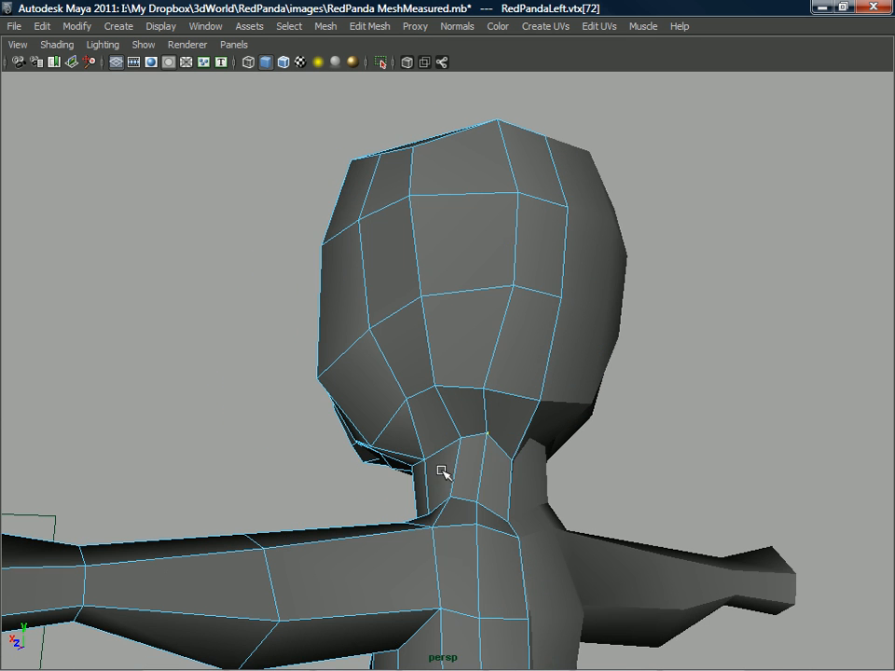
{"action": "left_click_drag", "start_coordinate": [511, 457], "coordinate": [491, 372]}
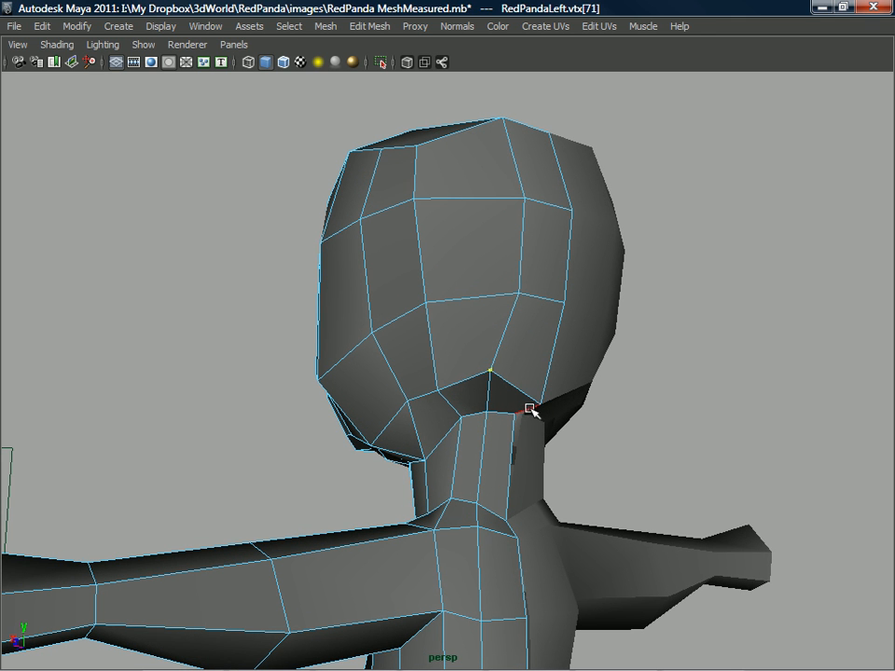
{"action": "left_click_drag", "start_coordinate": [530, 410], "coordinate": [530, 396]}
{"action": "left_click_drag", "start_coordinate": [487, 357], "coordinate": [444, 370], "text": "alt"}
{"action": "left_click", "coordinate": [438, 376]}
Reposition the centre-line nape vertices where the back of the head joins the neck.
{"action": "mouse_move", "coordinate": [498, 408]}
{"action": "left_mouse_down", "text": "alt"}
{"action": "mouse_move", "coordinate": [453, 403]}
{"action": "mouse_move", "coordinate": [502, 397]}
{"action": "left_mouse_up", "text": "alt"}
{"action": "left_click", "coordinate": [504, 387]}
{"action": "left_click", "coordinate": [492, 389]}
{"action": "right_click_drag", "start_coordinate": [492, 388], "coordinate": [508, 373]}
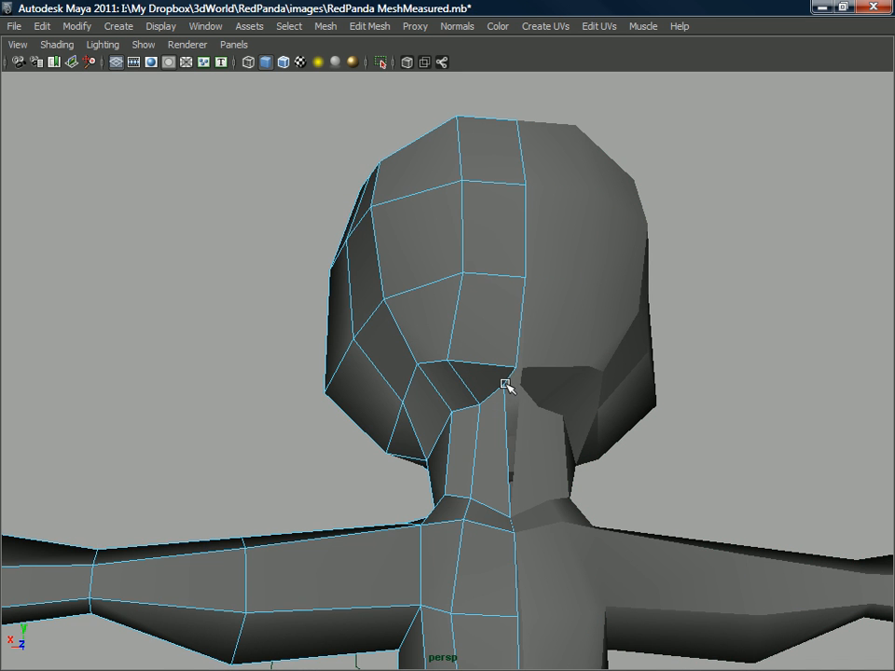
{"action": "left_click_drag", "start_coordinate": [506, 385], "coordinate": [500, 386], "text": "alt"}
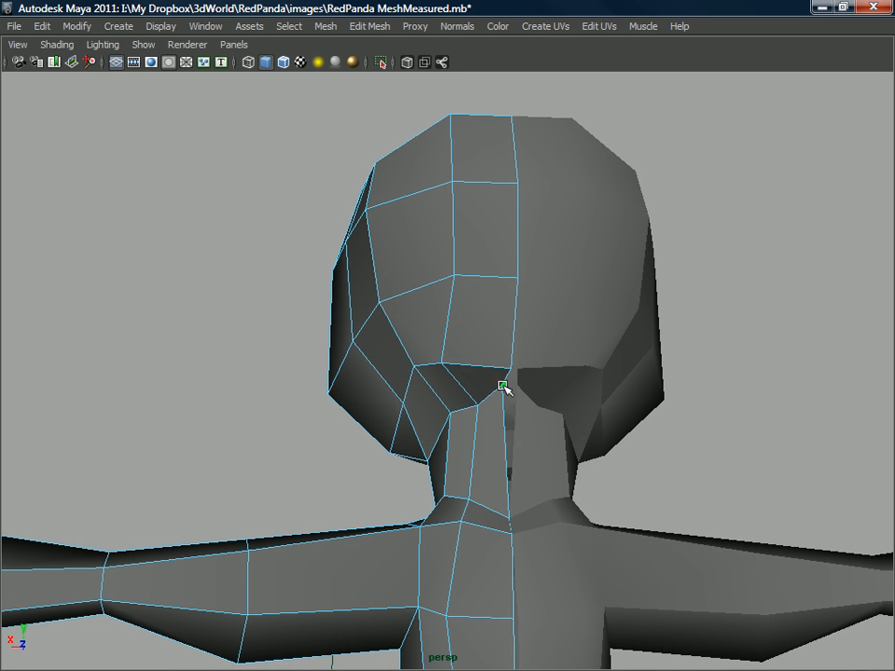
{"action": "left_click_drag", "start_coordinate": [510, 375], "coordinate": [466, 424], "text": "alt"}
{"action": "left_click_drag", "start_coordinate": [486, 285], "coordinate": [673, 500], "text": "alt"}
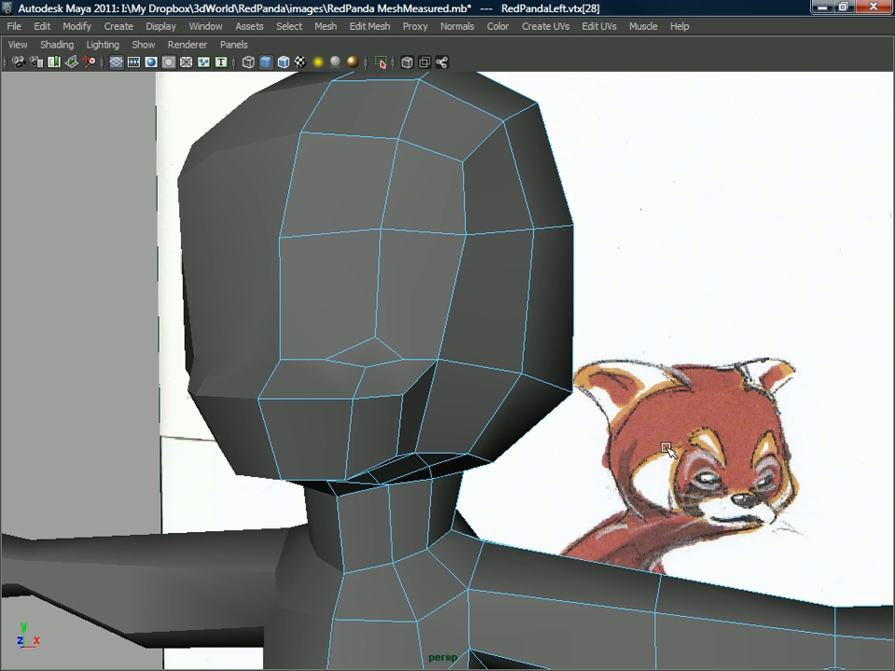
Split the underside faces with a new edge from the rear jaw corner forward to the throat's centre line.
{"action": "left_click_drag", "start_coordinate": [545, 469], "coordinate": [378, 371], "text": "alt"}
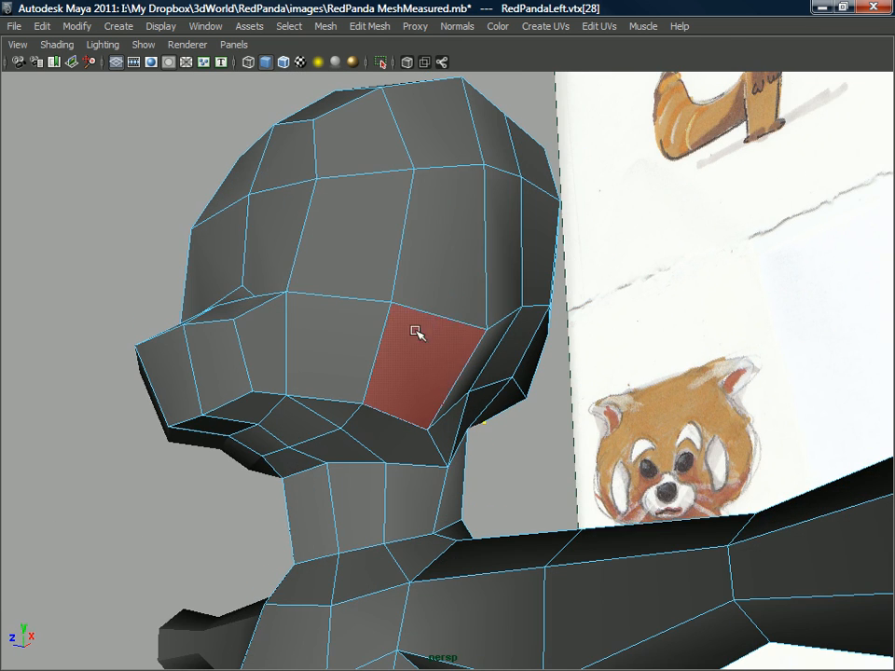
{"action": "left_click_drag", "start_coordinate": [477, 325], "coordinate": [434, 406], "text": "alt"}
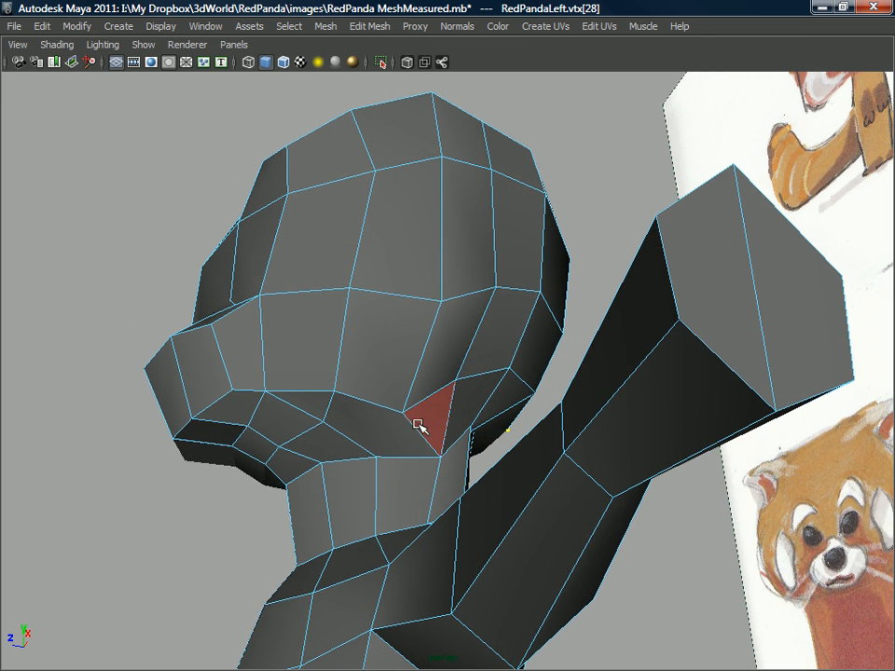
{"action": "left_click_drag", "start_coordinate": [366, 431], "coordinate": [445, 380], "text": "alt"}
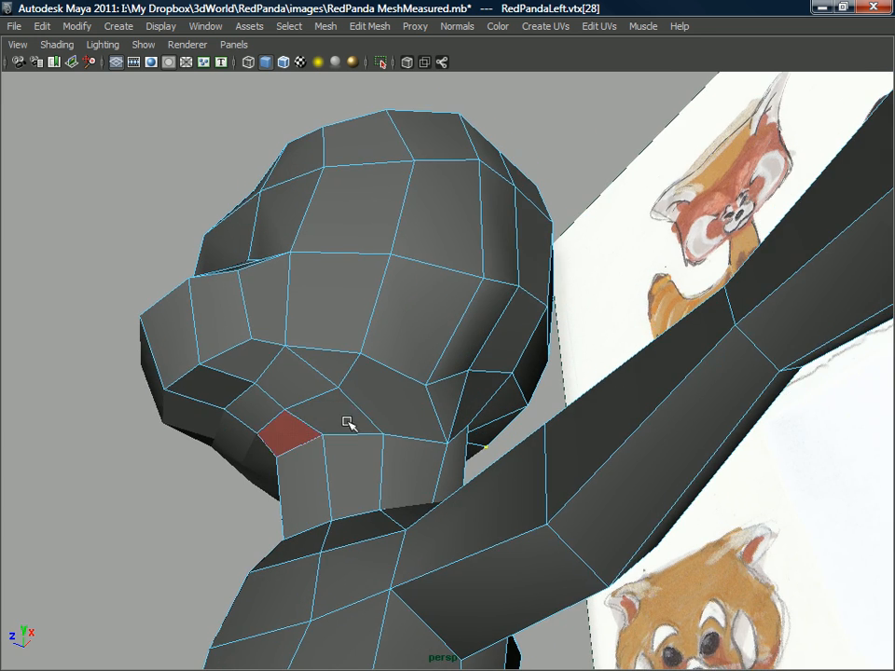
{"action": "left_click_drag", "start_coordinate": [291, 442], "coordinate": [425, 424], "text": "alt"}
{"action": "right_click_drag", "start_coordinate": [423, 333], "coordinate": [405, 331]}
{"action": "left_click", "coordinate": [457, 331]}
{"action": "left_click", "coordinate": [421, 401]}
{"action": "left_click_drag", "start_coordinate": [393, 421], "coordinate": [354, 429], "text": "alt"}
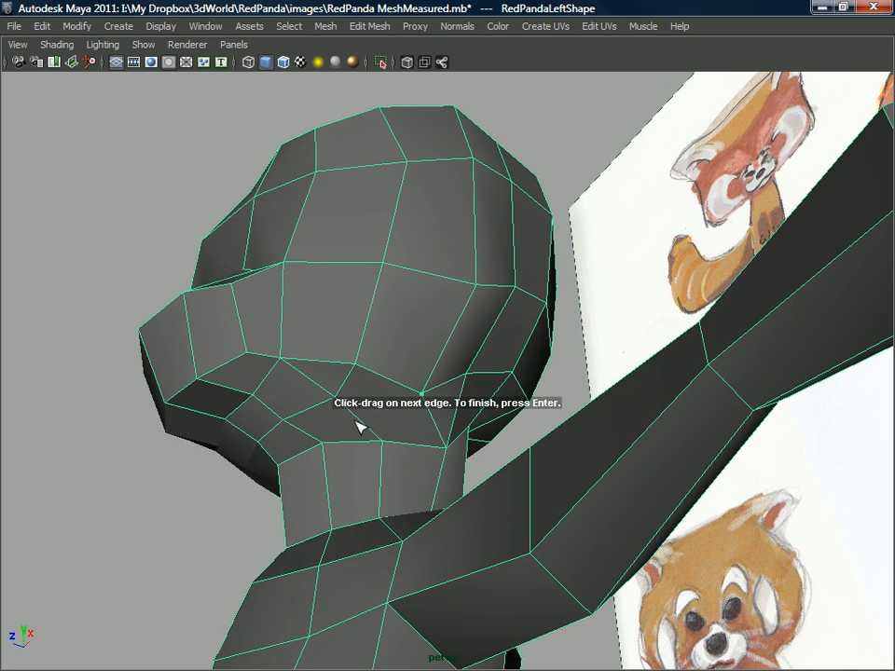
{"action": "left_click", "coordinate": [274, 454]}
{"action": "key", "text": "Return"}
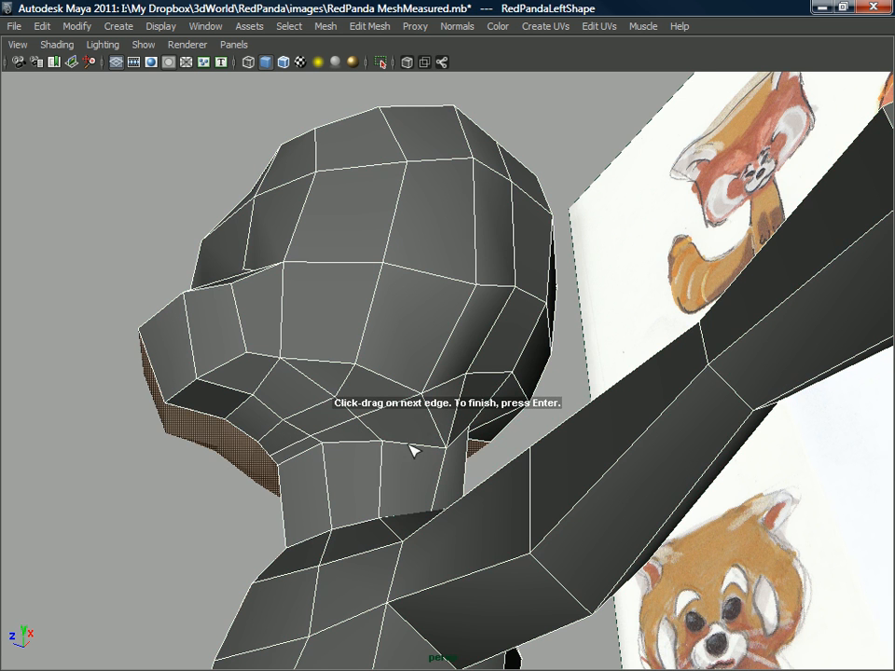
Delete the short edge running from the rear jaw corner down to the top of the neck.
{"action": "left_click_drag", "start_coordinate": [416, 424], "coordinate": [425, 425], "text": "alt"}
{"action": "right_click_drag", "start_coordinate": [426, 413], "coordinate": [434, 300]}
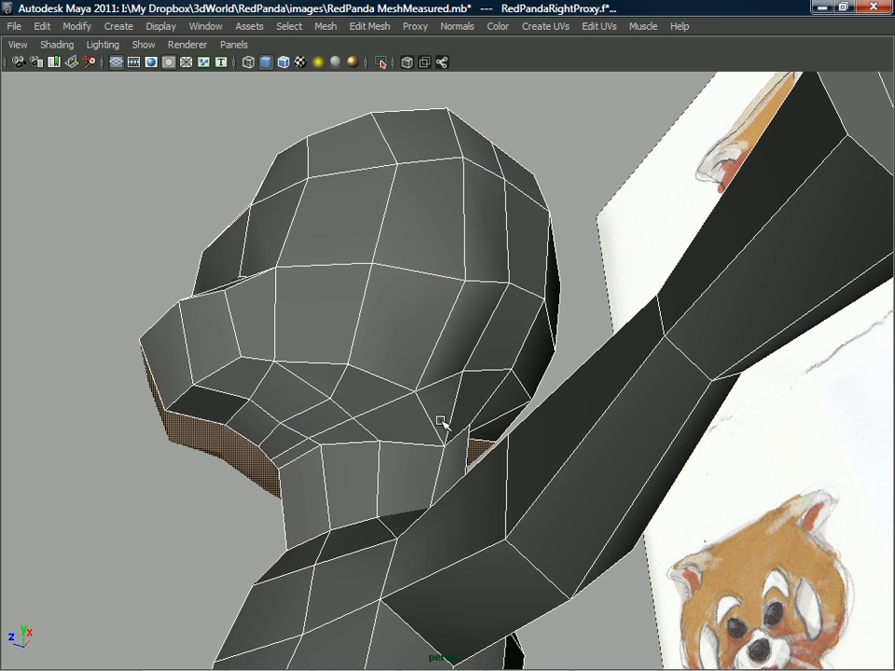
{"action": "right_click_drag", "start_coordinate": [425, 416], "coordinate": [426, 412], "text": "shift"}
{"action": "right_click_drag", "start_coordinate": [360, 422], "coordinate": [361, 421], "text": "shift"}
{"action": "left_click_drag", "start_coordinate": [395, 430], "coordinate": [324, 441], "text": "alt"}
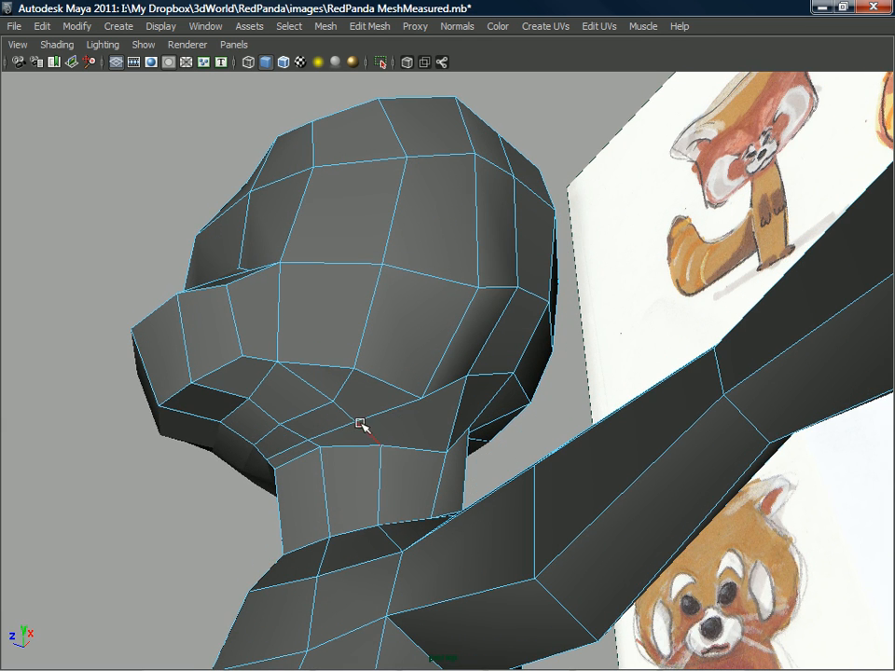
{"action": "left_click_drag", "start_coordinate": [405, 388], "coordinate": [465, 371], "text": "alt"}
Return to vertex editing and raise the neck-top vertices behind the jaw to follow the skull's lower edge.
{"action": "right_click_drag", "start_coordinate": [468, 337], "coordinate": [396, 336]}
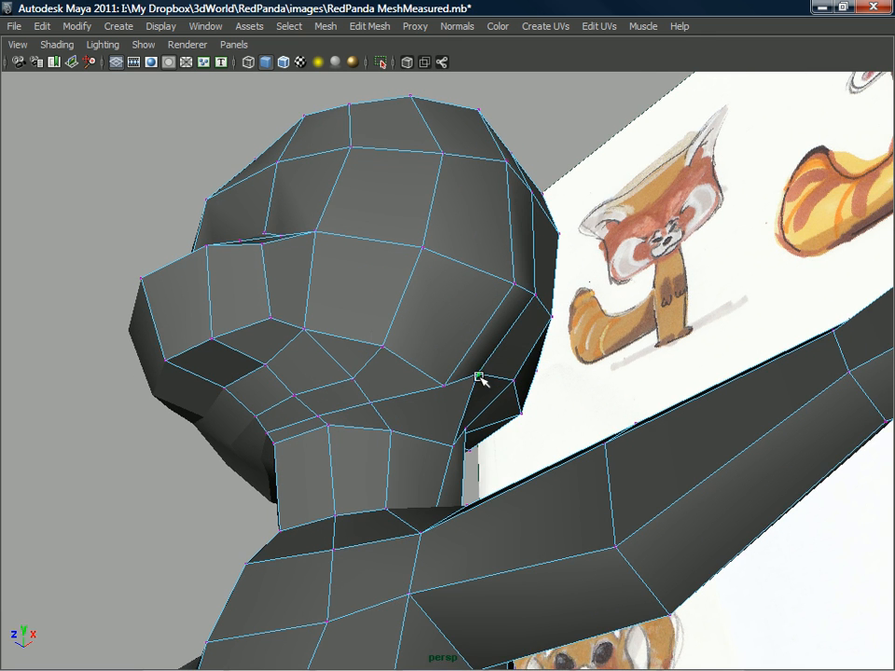
{"action": "left_click", "coordinate": [479, 378]}
{"action": "left_click_drag", "start_coordinate": [481, 379], "coordinate": [412, 422], "text": "alt"}
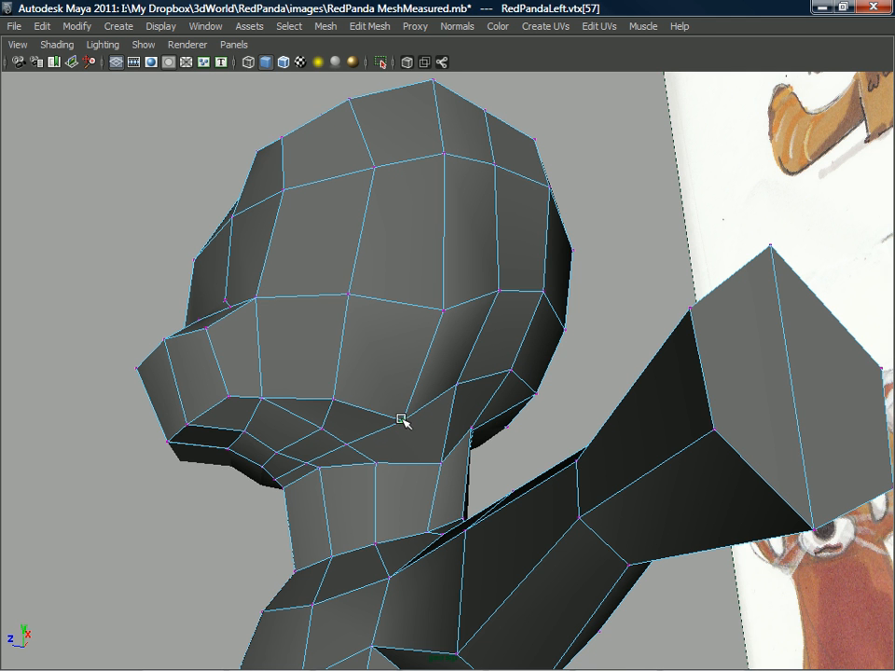
{"action": "left_click_drag", "start_coordinate": [411, 413], "coordinate": [414, 445], "text": "alt"}
{"action": "left_click", "coordinate": [399, 410]}
{"action": "left_click", "coordinate": [415, 445]}
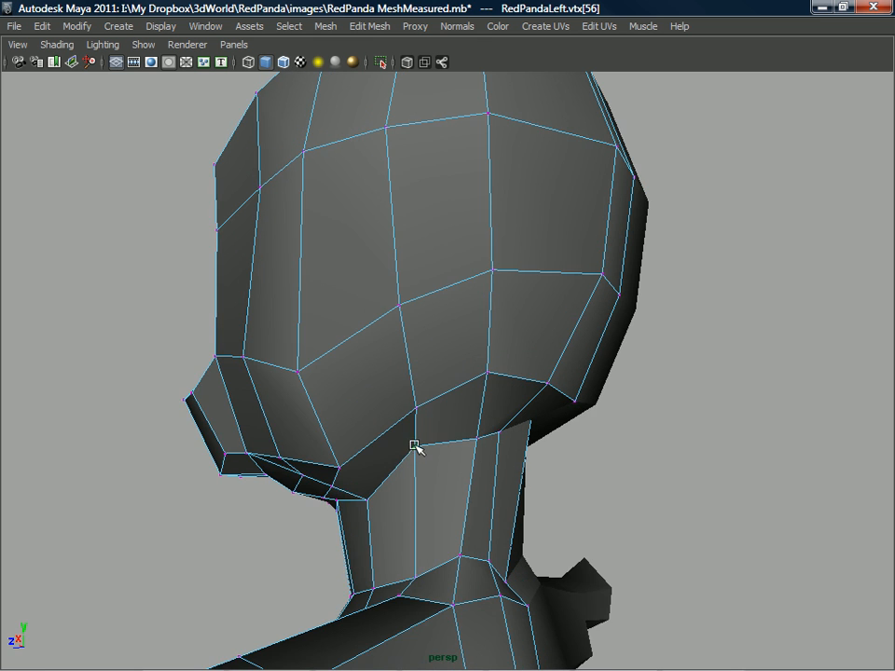
Adjust the rear cheek vertex and the vertices along the skull's lower back edge above the neck.
{"action": "left_click", "coordinate": [413, 396]}
{"action": "left_click_drag", "start_coordinate": [384, 325], "coordinate": [312, 342], "text": "alt"}
{"action": "left_click", "coordinate": [438, 340]}
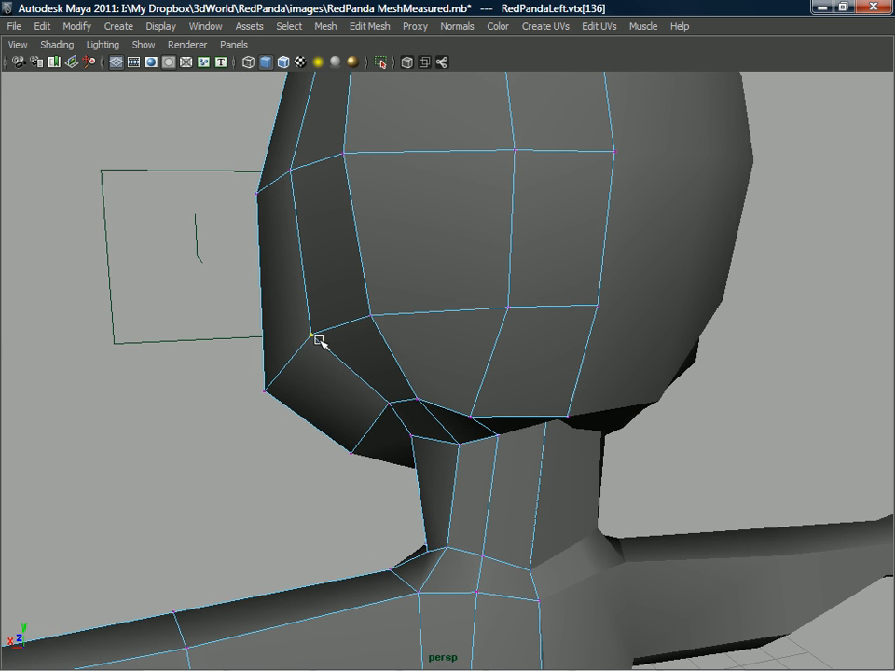
{"action": "left_click_drag", "start_coordinate": [409, 365], "coordinate": [351, 317], "text": "alt"}
{"action": "left_click_drag", "start_coordinate": [369, 374], "coordinate": [519, 335], "text": "alt"}
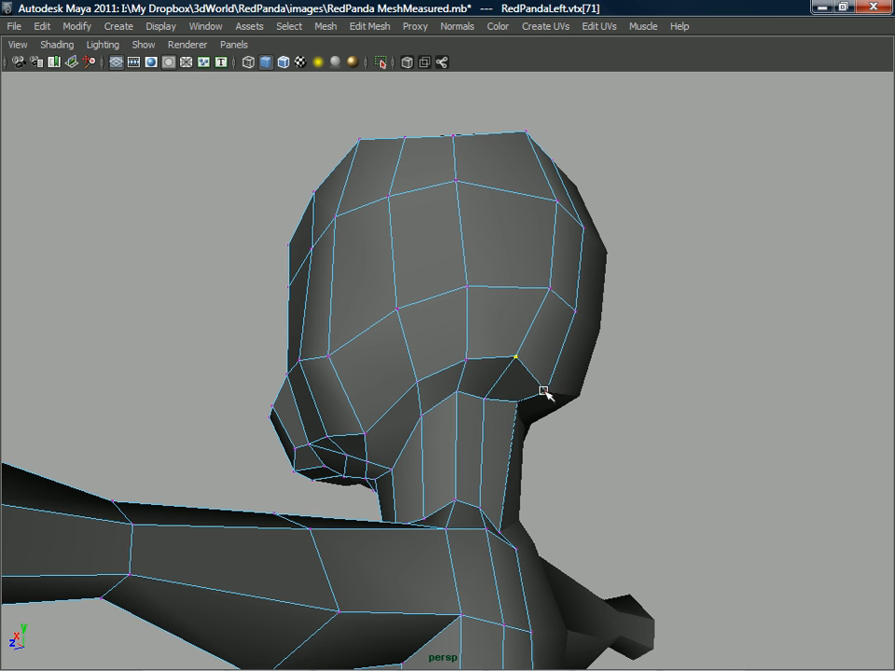
Try to reposition the upper-back and crown vertices beside the head's centre line.
{"action": "left_click_drag", "start_coordinate": [546, 373], "coordinate": [516, 295], "text": "alt"}
{"action": "left_click_drag", "start_coordinate": [507, 195], "coordinate": [488, 202]}
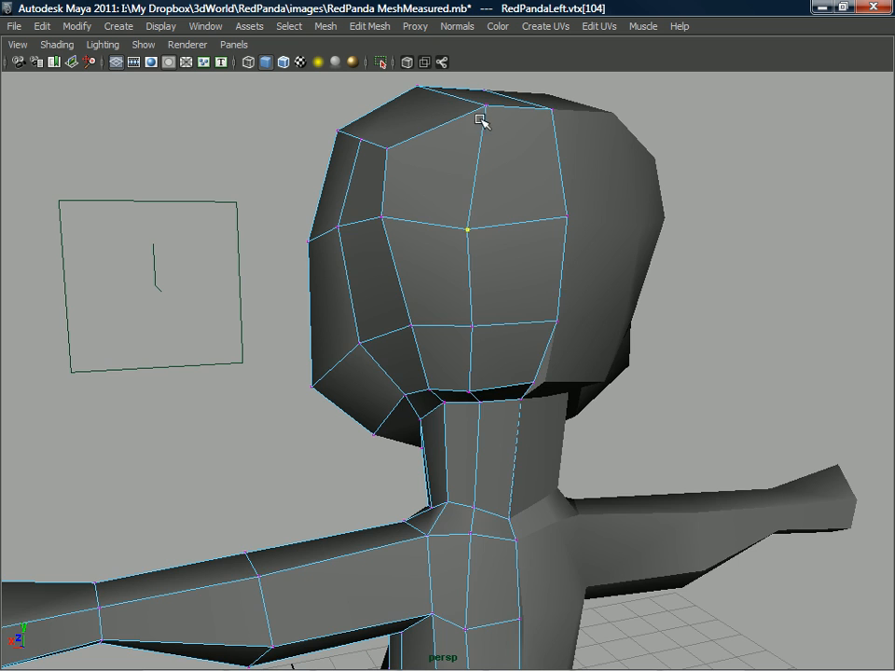
{"action": "left_click_drag", "start_coordinate": [484, 108], "coordinate": [523, 167]}
{"action": "key", "text": "ctrl+z"}
{"action": "key", "text": "ctrl+z"}
{"action": "left_click_drag", "start_coordinate": [515, 221], "coordinate": [414, 224], "text": "alt"}
{"action": "left_click_drag", "start_coordinate": [475, 220], "coordinate": [570, 168], "text": "alt"}
{"action": "left_click_drag", "start_coordinate": [456, 238], "coordinate": [399, 240]}
{"action": "key", "text": "ctrl+z"}
{"action": "key", "text": "ctrl+z"}
{"action": "key", "text": "ctrl+z"}
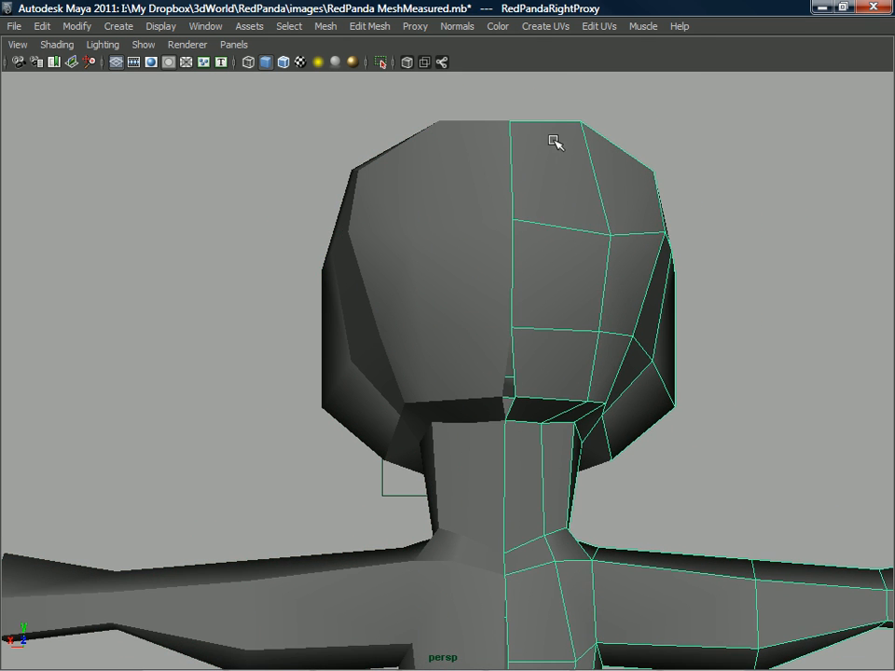
{"action": "key", "text": "ctrl+z"}
Move the side vertex on the upper back of the head outward to smooth the rounding toward the crown.
{"action": "left_click_drag", "start_coordinate": [447, 201], "coordinate": [406, 242], "text": "alt"}
{"action": "left_click_drag", "start_coordinate": [341, 270], "coordinate": [360, 270]}
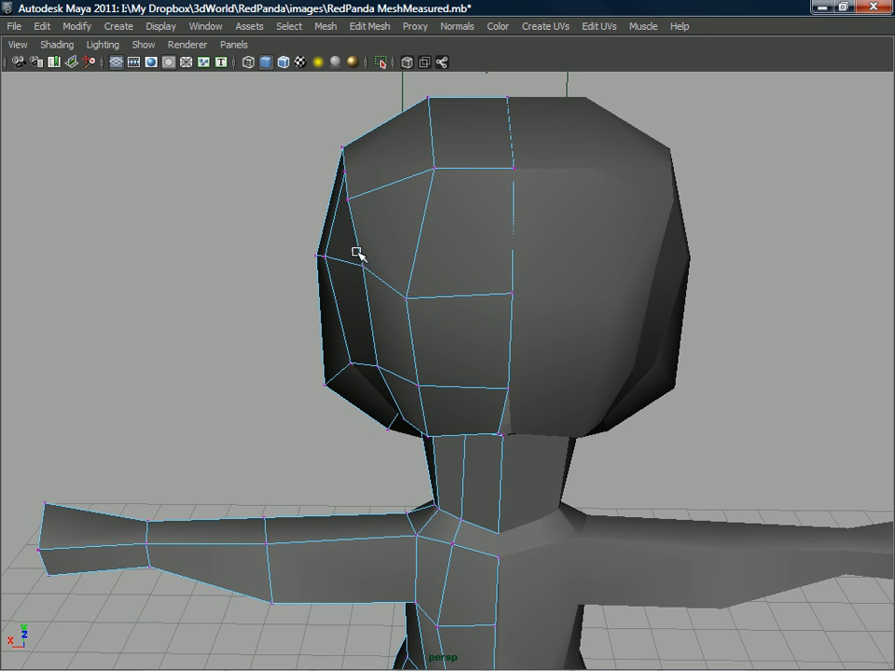
{"action": "left_click_drag", "start_coordinate": [365, 264], "coordinate": [352, 273]}
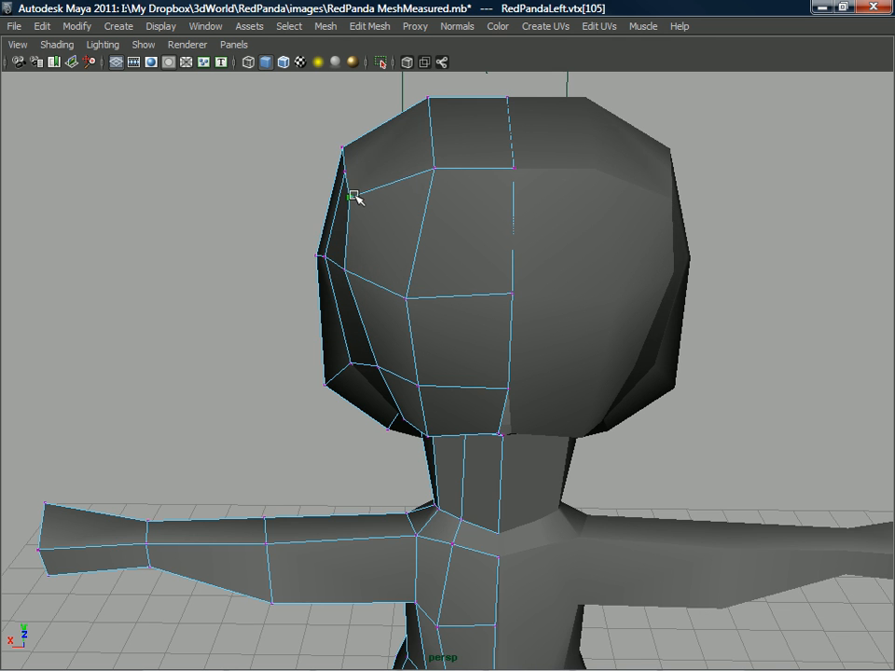
{"action": "left_click", "coordinate": [349, 197]}
{"action": "left_click_drag", "start_coordinate": [369, 194], "coordinate": [367, 434], "text": "alt"}
Adjust the nape vertices at the top of the neck and the skull's lower edge from the side view.
{"action": "left_click", "coordinate": [414, 250]}
{"action": "left_click", "coordinate": [475, 413]}
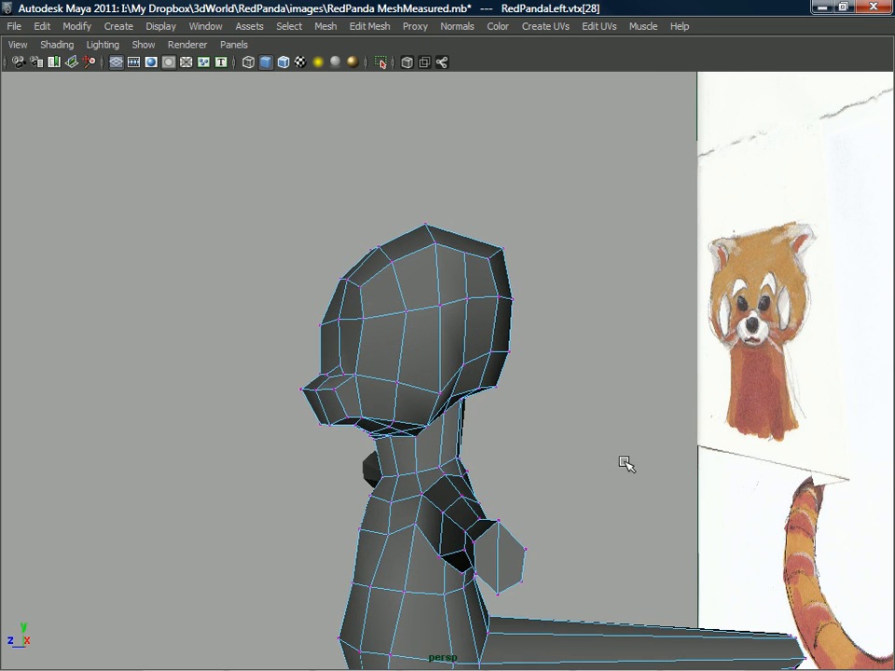
{"action": "left_click_drag", "start_coordinate": [479, 414], "coordinate": [410, 424], "text": "alt"}
{"action": "right_click_drag", "start_coordinate": [463, 401], "coordinate": [423, 657], "text": "alt"}
{"action": "left_click_drag", "start_coordinate": [424, 657], "coordinate": [487, 491], "text": "alt"}
{"action": "right_click_drag", "start_coordinate": [487, 491], "coordinate": [493, 559], "text": "alt"}
{"action": "mouse_move", "coordinate": [477, 429]}
{"action": "left_mouse_down", "text": "alt"}
{"action": "mouse_move", "coordinate": [468, 476]}
{"action": "mouse_move", "coordinate": [495, 430]}
{"action": "mouse_move", "coordinate": [488, 400]}
{"action": "mouse_move", "coordinate": [473, 464]}
{"action": "mouse_move", "coordinate": [482, 447]}
{"action": "mouse_move", "coordinate": [475, 438]}
{"action": "left_mouse_up", "text": "alt"}
{"action": "left_click", "coordinate": [480, 435]}
{"action": "key", "text": "ctrl+z"}
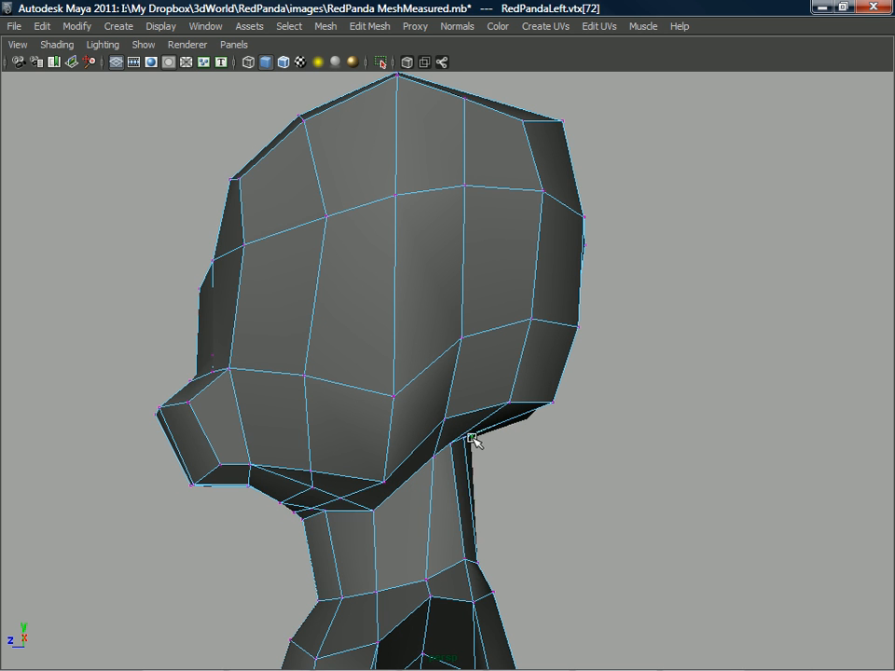
{"action": "left_click", "coordinate": [453, 476]}
{"action": "left_click_drag", "start_coordinate": [453, 476], "coordinate": [396, 425], "text": "alt"}
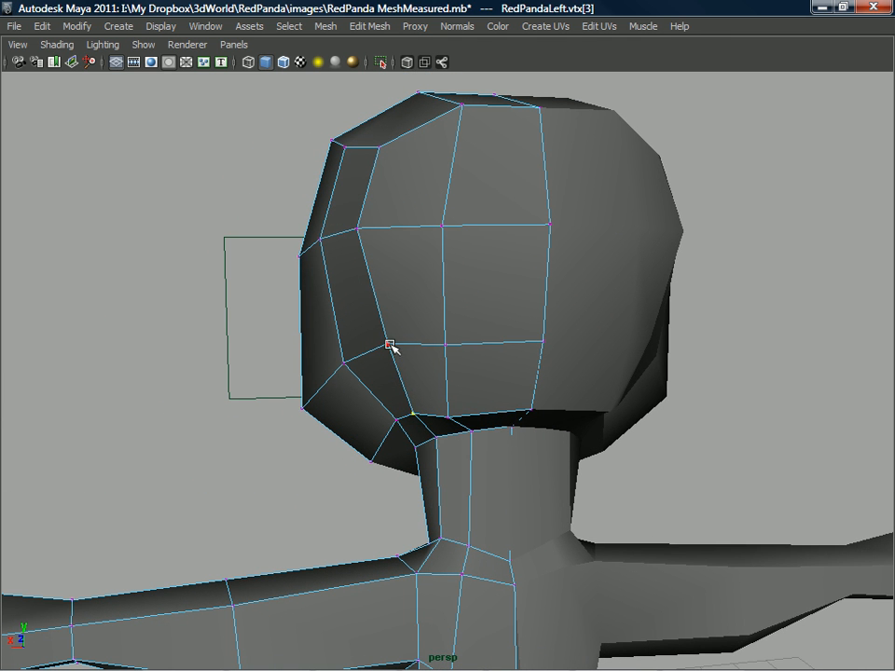
Reposition the vertices under the jaw at the front of the neck and those at the neck's rear base.
{"action": "left_click_drag", "start_coordinate": [386, 346], "coordinate": [442, 473]}
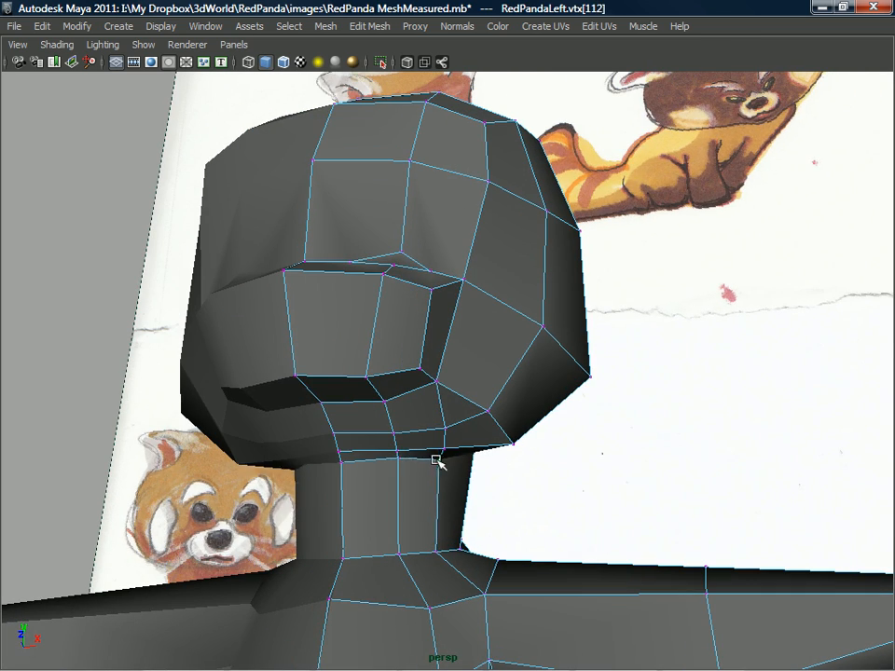
{"action": "left_click", "coordinate": [396, 439]}
{"action": "left_click_drag", "start_coordinate": [396, 439], "coordinate": [435, 214], "text": "alt"}
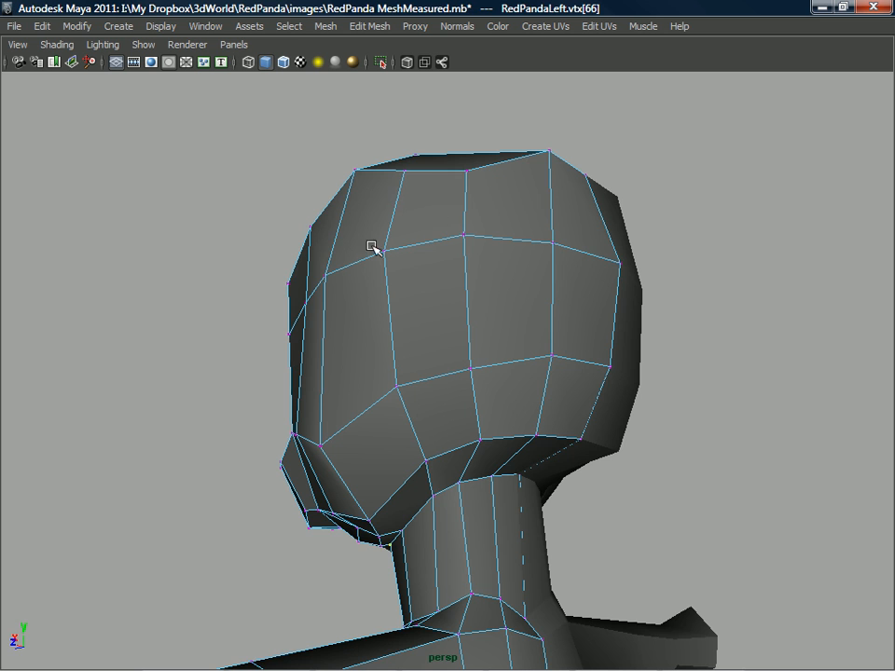
{"action": "left_click_drag", "start_coordinate": [500, 474], "coordinate": [512, 540], "text": "alt"}
{"action": "left_click", "coordinate": [491, 513]}
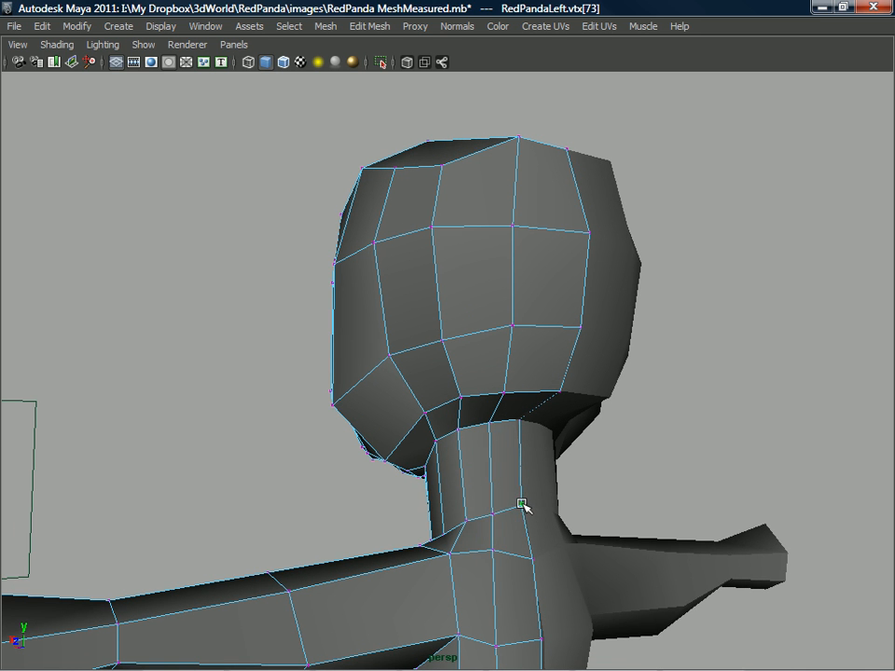
{"action": "left_click", "coordinate": [486, 492]}
Examine the whole character's proportions from several sides against the reference drawings.
{"action": "left_click_drag", "start_coordinate": [485, 492], "coordinate": [659, 481], "text": "alt"}
{"action": "scroll", "coordinate": [541, 477], "scroll_direction": "down", "scroll_amount": 6}
{"action": "left_click_drag", "start_coordinate": [519, 466], "coordinate": [382, 486], "text": "alt"}
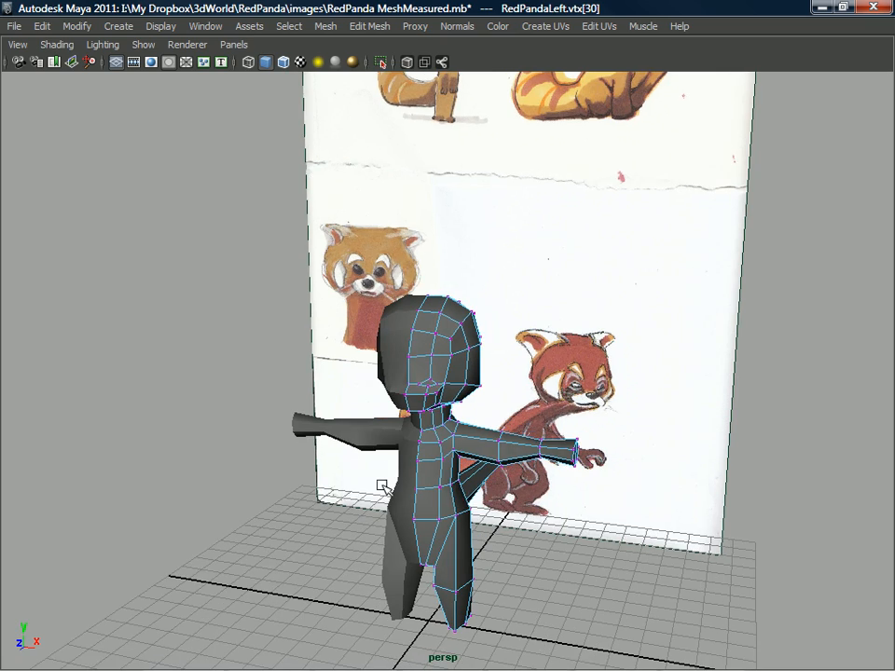
{"action": "left_click_drag", "start_coordinate": [580, 471], "coordinate": [604, 407], "text": "alt"}
{"action": "left_click_drag", "start_coordinate": [766, 410], "coordinate": [402, 482], "text": "alt"}
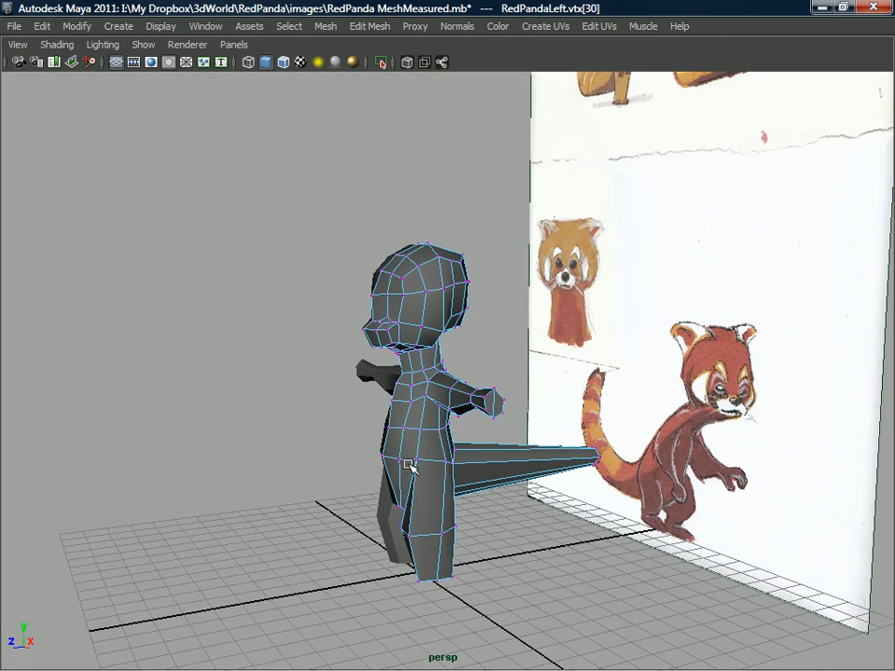
{"action": "left_click_drag", "start_coordinate": [413, 337], "coordinate": [424, 392], "text": "alt"}
{"action": "scroll", "coordinate": [452, 403], "scroll_direction": "up", "scroll_amount": 3}
Try to insert several edge loops around the neck with the Insert Edge Loop tool.
{"action": "right_click_drag", "start_coordinate": [439, 334], "coordinate": [511, 315]}
{"action": "left_click", "coordinate": [451, 348]}
{"action": "right_click", "coordinate": [451, 347], "text": "shift"}
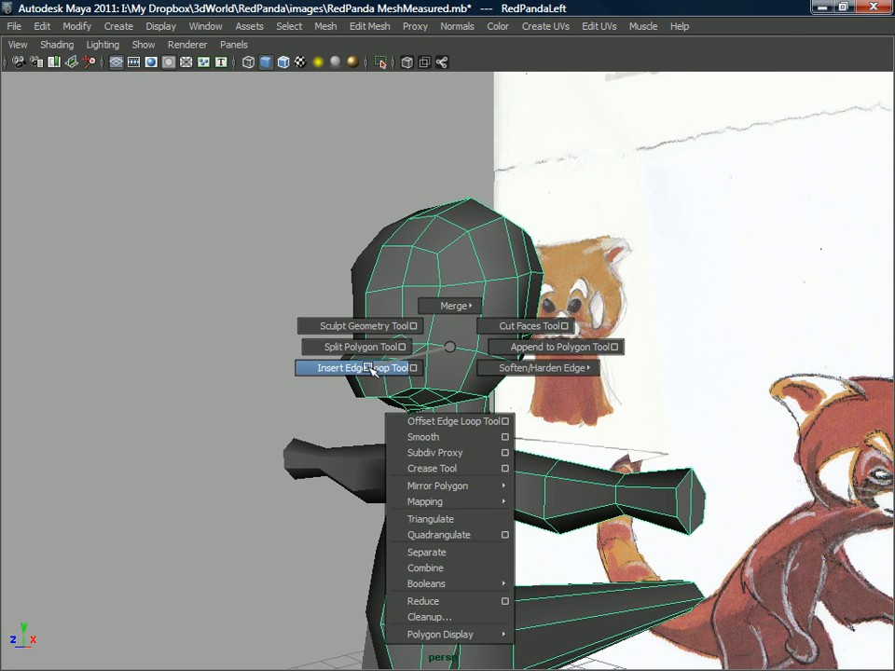
{"action": "right_click_drag", "start_coordinate": [375, 363], "coordinate": [375, 365], "text": "shift"}
{"action": "left_click_drag", "start_coordinate": [376, 367], "coordinate": [412, 399], "text": "alt"}
{"action": "scroll", "coordinate": [460, 472], "scroll_direction": "up", "scroll_amount": 2}
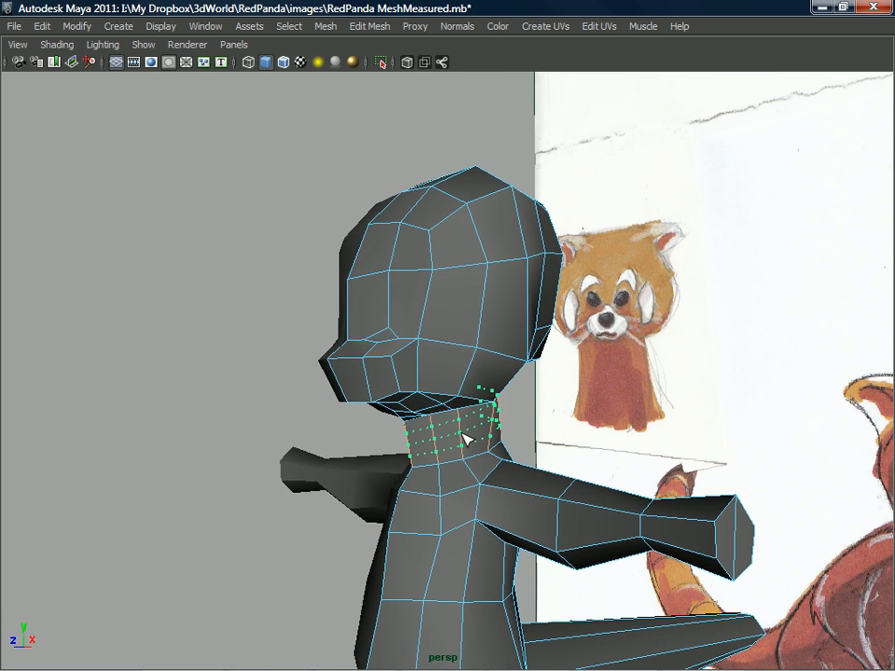
{"action": "left_click_drag", "start_coordinate": [508, 422], "coordinate": [452, 428], "text": "alt"}
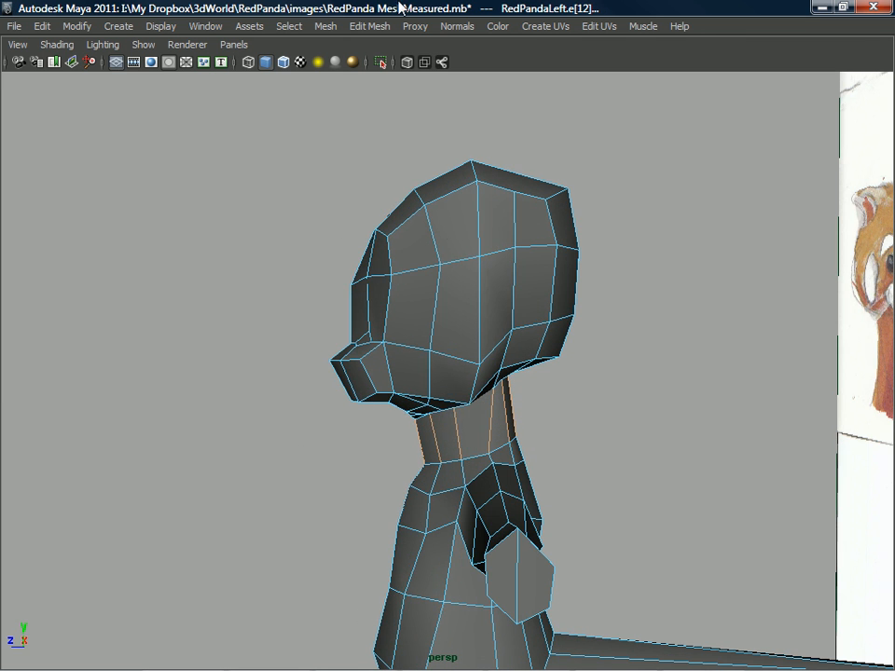
Set the Insert Edge Loop tool to relative distance from edge and insert a single loop around the middle of the neck.
{"action": "left_click", "coordinate": [369, 26]}
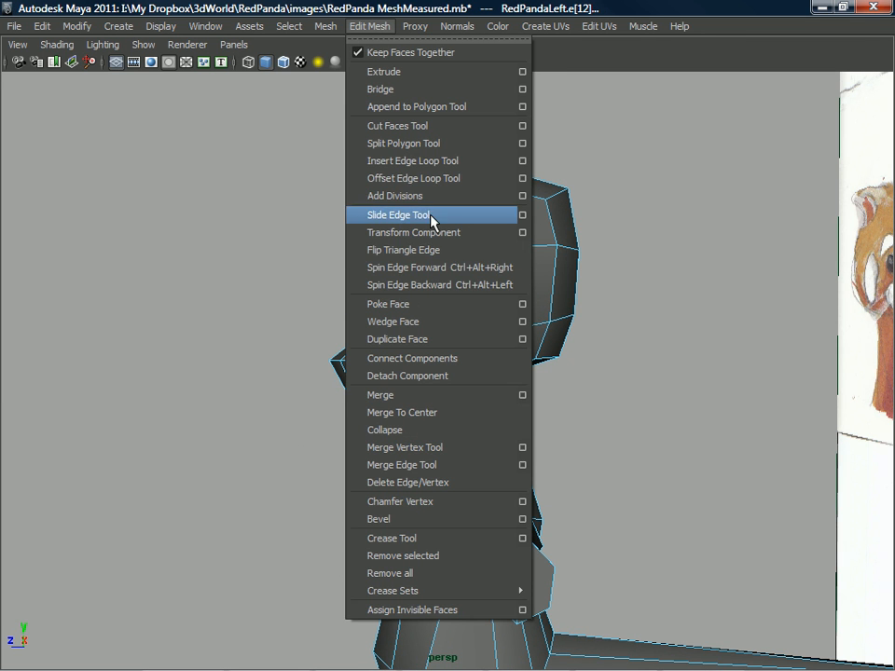
{"action": "left_click", "coordinate": [522, 161]}
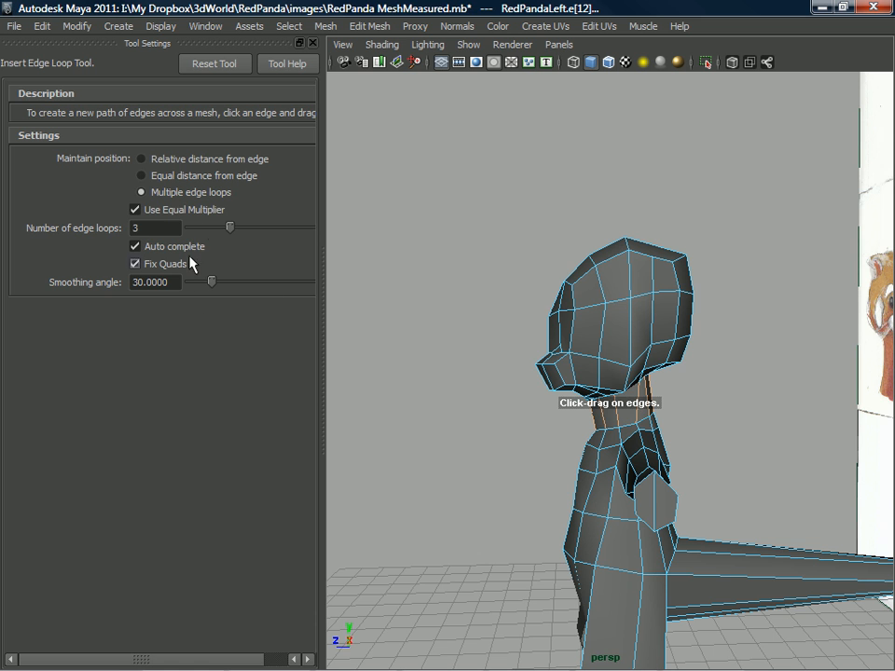
{"action": "left_click", "coordinate": [143, 160]}
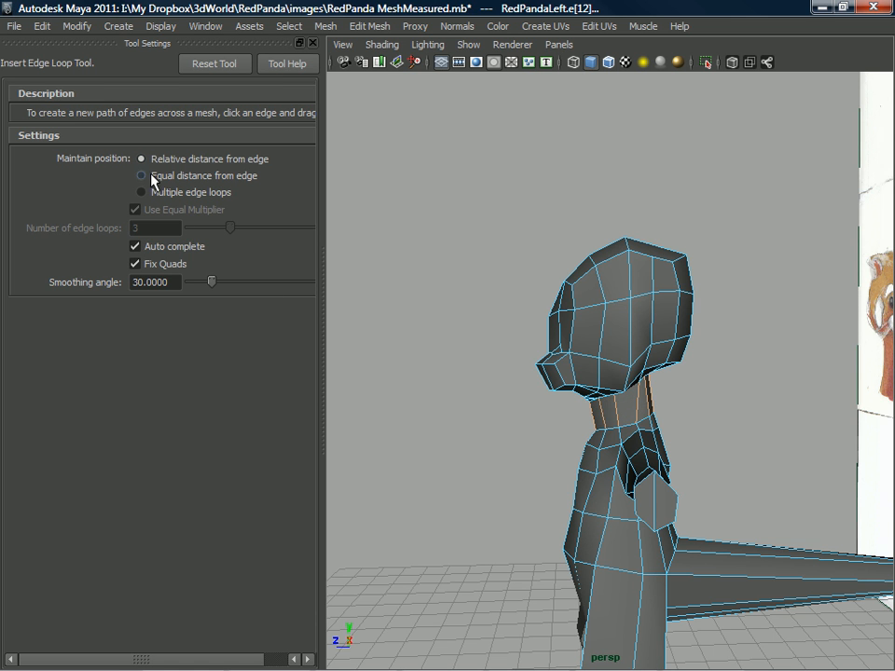
{"action": "left_click", "coordinate": [616, 411]}
{"action": "left_click_drag", "start_coordinate": [616, 411], "coordinate": [772, 412], "text": "alt"}
{"action": "middle_click_drag", "start_coordinate": [628, 444], "coordinate": [621, 468], "text": "alt"}
{"action": "left_click_drag", "start_coordinate": [622, 468], "coordinate": [480, 487], "text": "alt"}
{"action": "left_click_drag", "start_coordinate": [552, 469], "coordinate": [587, 395], "text": "alt"}
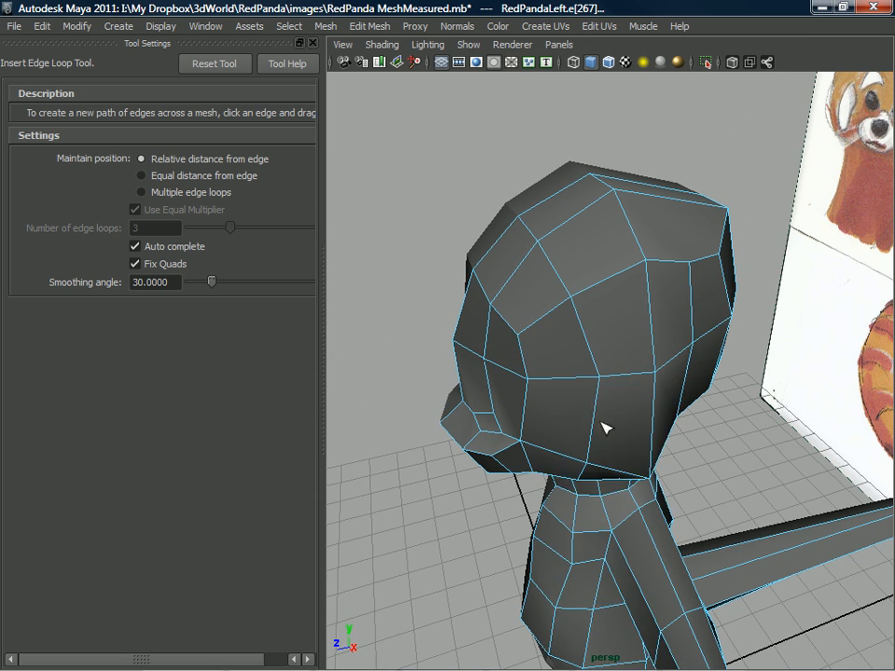
Move the vertex on the jaw's lower side edge, below the cheek, slightly forward and down.
{"action": "right_click_drag", "start_coordinate": [606, 438], "coordinate": [604, 438]}
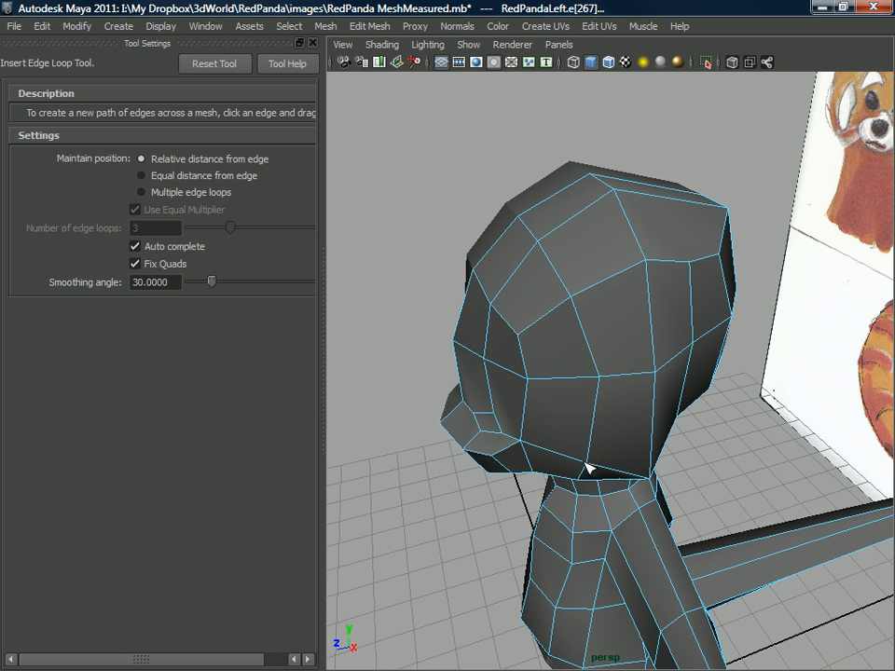
{"action": "key", "text": "q"}
{"action": "right_click_drag", "start_coordinate": [662, 358], "coordinate": [662, 359]}
{"action": "left_click_drag", "start_coordinate": [569, 453], "coordinate": [579, 463], "text": "alt"}
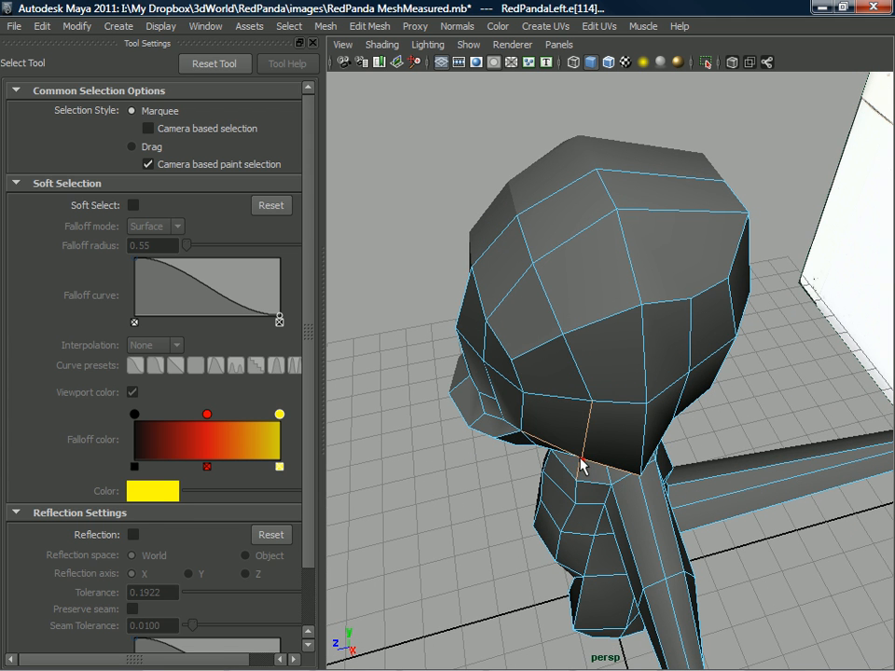
{"action": "key", "text": "w"}
{"action": "right_click_drag", "start_coordinate": [582, 457], "coordinate": [639, 365]}
{"action": "left_click", "coordinate": [622, 376]}
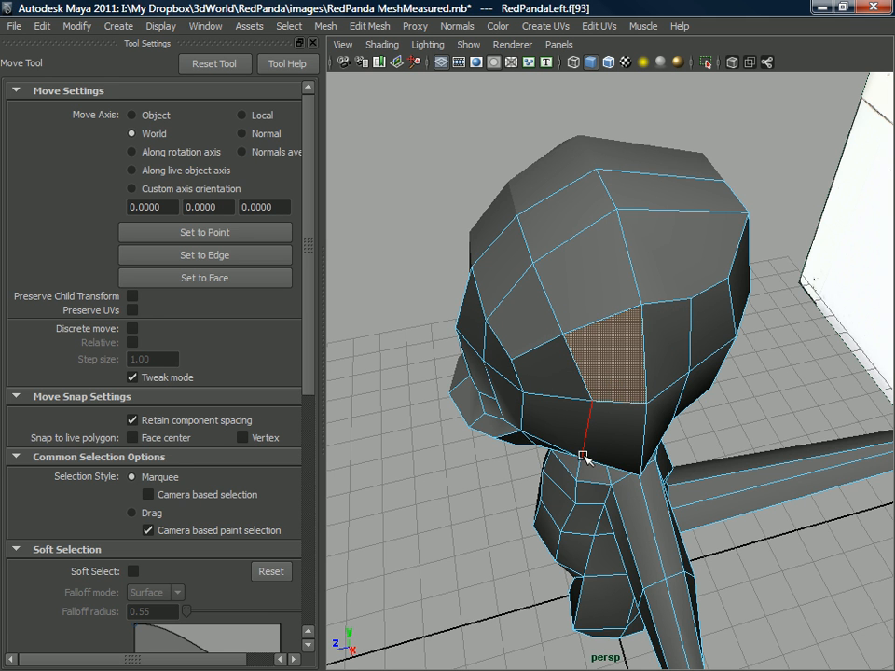
{"action": "left_click", "coordinate": [578, 462]}
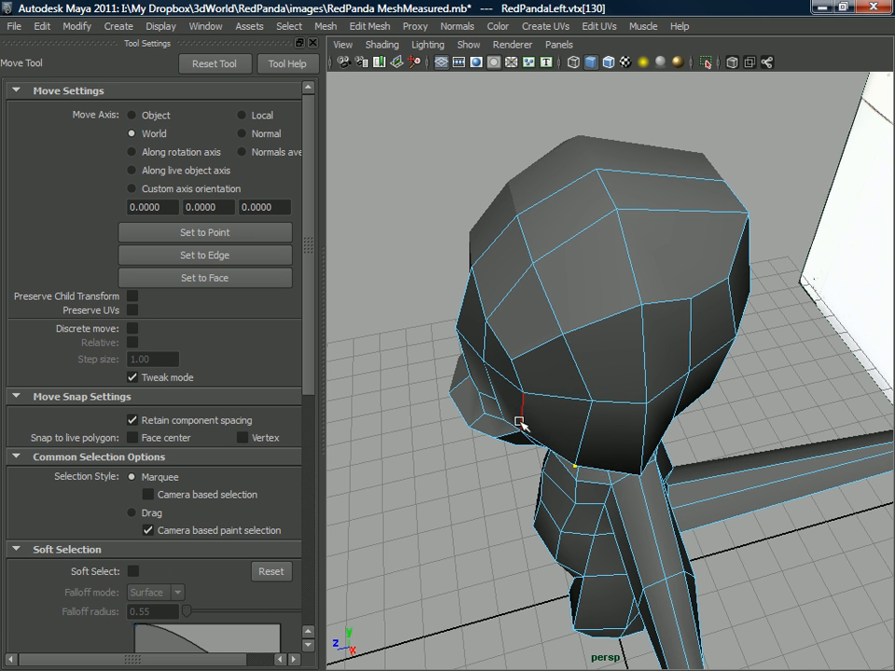
Reposition the rear lower corner vertex of the jaw, above the neck, to round the jaw line.
{"action": "left_click_drag", "start_coordinate": [633, 457], "coordinate": [648, 352], "text": "alt"}
{"action": "left_click_drag", "start_coordinate": [644, 424], "coordinate": [661, 416]}
{"action": "left_click_drag", "start_coordinate": [691, 351], "coordinate": [653, 308], "text": "alt"}
{"action": "left_click_drag", "start_coordinate": [687, 340], "coordinate": [650, 310], "text": "alt"}
{"action": "left_click_drag", "start_coordinate": [695, 334], "coordinate": [704, 517], "text": "alt"}
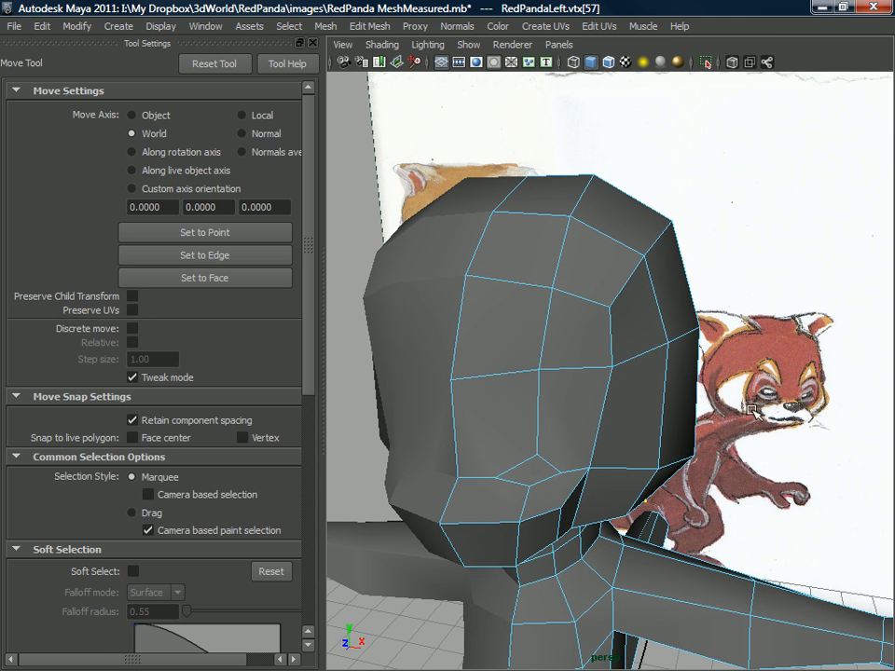
Lower the vertex on the side of the face beside the eye area.
{"action": "left_click_drag", "start_coordinate": [742, 417], "coordinate": [755, 400], "text": "alt"}
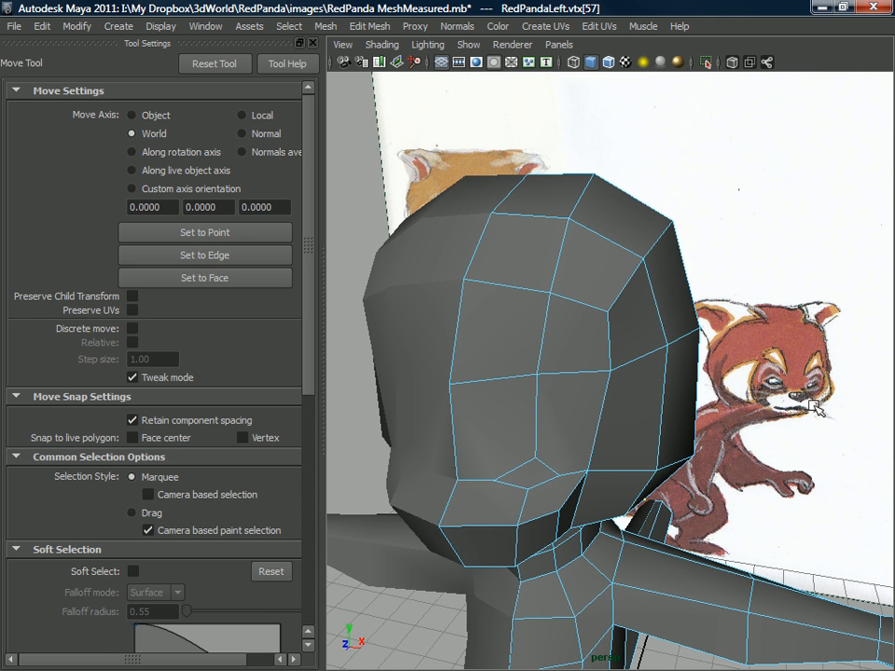
{"action": "left_click_drag", "start_coordinate": [504, 487], "coordinate": [576, 350], "text": "alt"}
{"action": "left_click_drag", "start_coordinate": [597, 401], "coordinate": [564, 341], "text": "alt"}
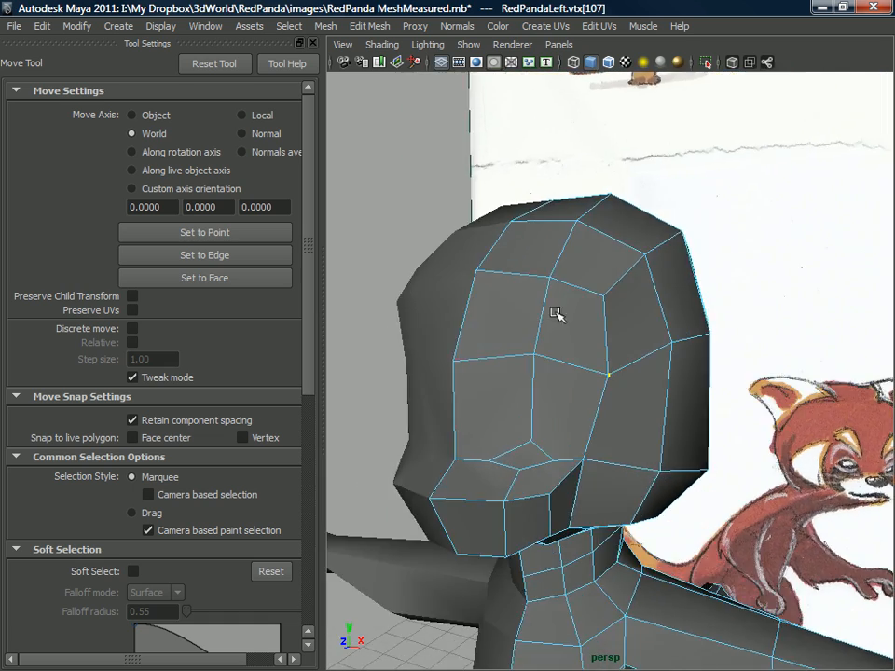
Compare the head, cheek and muzzle shapes with the reference drawings from several angles.
{"action": "left_click_drag", "start_coordinate": [621, 463], "coordinate": [622, 309], "text": "alt"}
{"action": "left_click_drag", "start_coordinate": [553, 426], "coordinate": [491, 261], "text": "alt"}
{"action": "left_click", "coordinate": [491, 261]}
{"action": "left_click_drag", "start_coordinate": [618, 292], "coordinate": [584, 303], "text": "alt"}
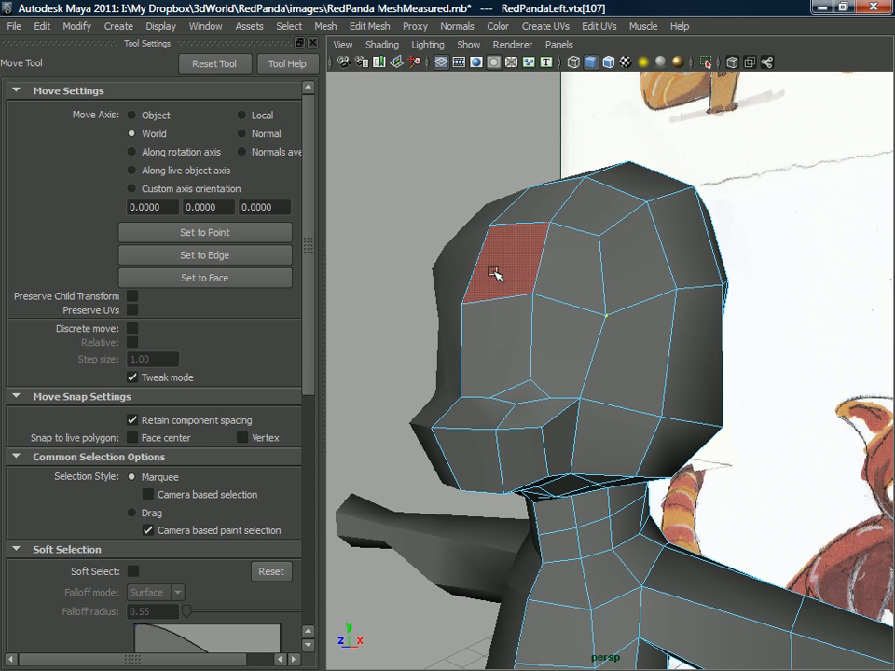
{"action": "left_click_drag", "start_coordinate": [630, 417], "coordinate": [546, 434], "text": "alt"}
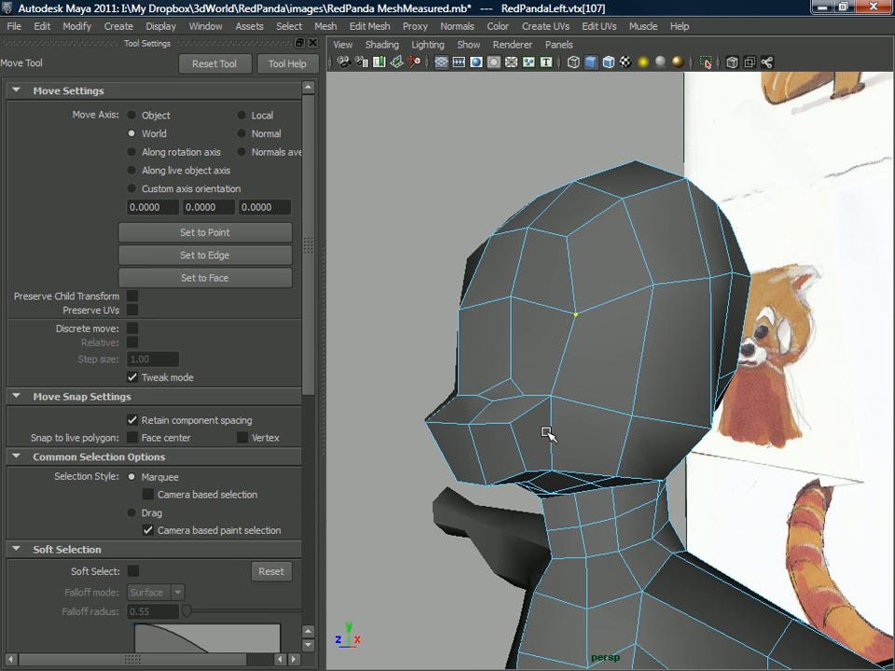
{"action": "left_click_drag", "start_coordinate": [623, 307], "coordinate": [590, 395], "text": "alt"}
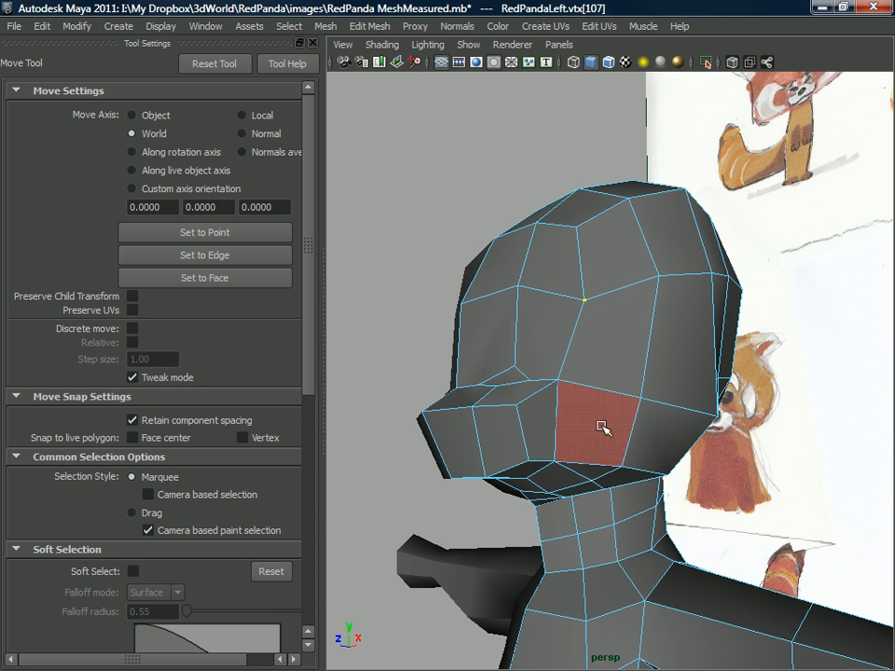
{"action": "left_click_drag", "start_coordinate": [535, 453], "coordinate": [553, 343], "text": "alt"}
{"action": "left_click_drag", "start_coordinate": [484, 295], "coordinate": [496, 278], "text": "alt"}
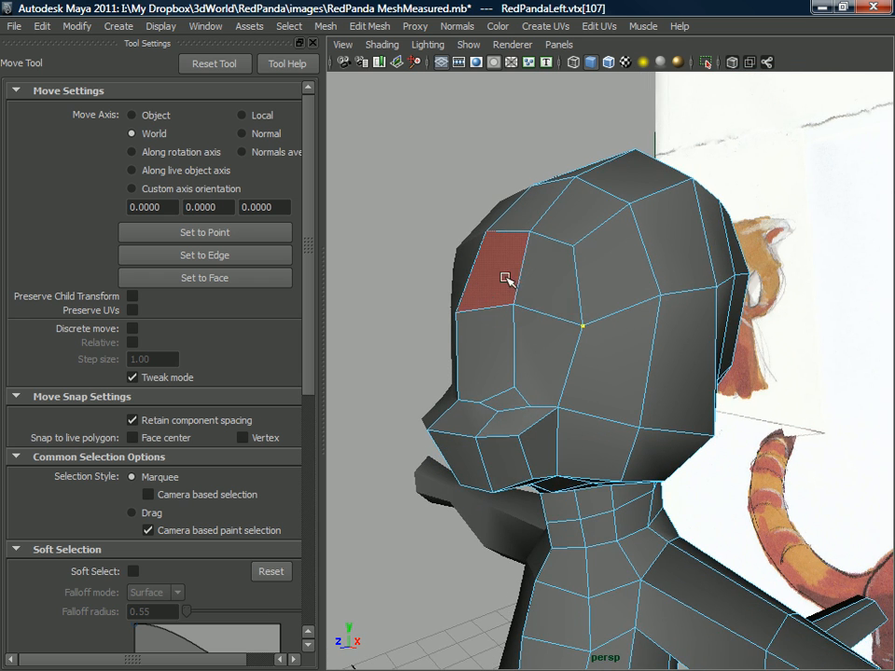
{"action": "mouse_move", "coordinate": [587, 330]}
{"action": "left_mouse_down", "text": "alt"}
{"action": "mouse_move", "coordinate": [588, 372]}
{"action": "mouse_move", "coordinate": [529, 434]}
{"action": "mouse_move", "coordinate": [625, 356]}
{"action": "mouse_move", "coordinate": [573, 243]}
{"action": "mouse_move", "coordinate": [589, 248]}
{"action": "mouse_move", "coordinate": [573, 274]}
{"action": "mouse_move", "coordinate": [565, 365]}
{"action": "mouse_move", "coordinate": [578, 385]}
{"action": "mouse_move", "coordinate": [568, 381]}
{"action": "mouse_move", "coordinate": [651, 360]}
{"action": "mouse_move", "coordinate": [564, 340]}
{"action": "mouse_move", "coordinate": [503, 344]}
{"action": "mouse_move", "coordinate": [521, 335]}
{"action": "mouse_move", "coordinate": [574, 351]}
{"action": "mouse_move", "coordinate": [581, 325]}
{"action": "mouse_move", "coordinate": [693, 332]}
{"action": "mouse_move", "coordinate": [660, 321]}
{"action": "mouse_move", "coordinate": [605, 406]}
{"action": "mouse_move", "coordinate": [616, 444]}
{"action": "mouse_move", "coordinate": [622, 431]}
{"action": "left_mouse_up", "text": "alt"}
{"action": "left_click", "coordinate": [642, 362]}
{"action": "left_click_drag", "start_coordinate": [778, 468], "coordinate": [780, 465], "text": "alt"}
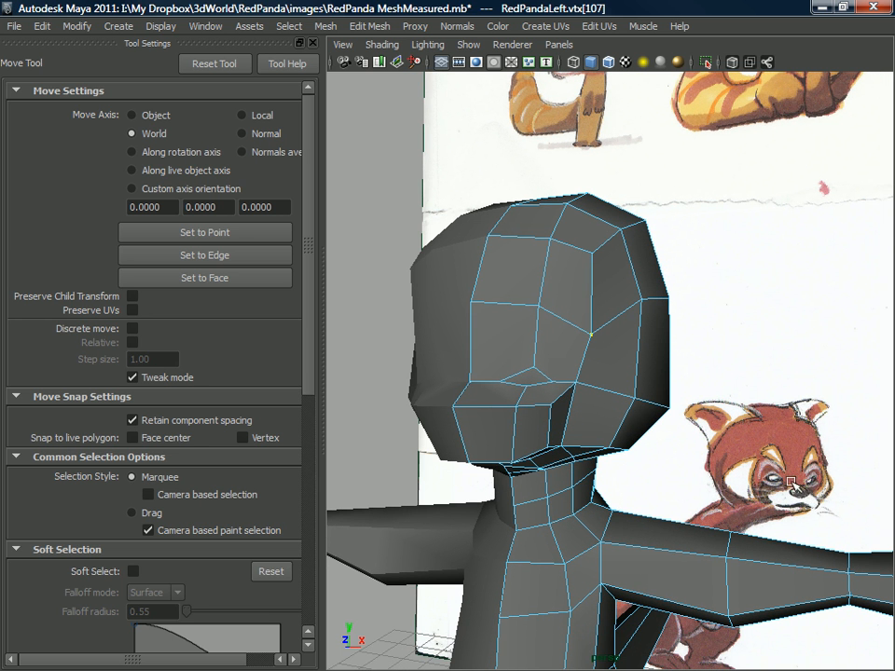
{"action": "scroll", "coordinate": [795, 487], "scroll_direction": "up", "scroll_amount": 5}
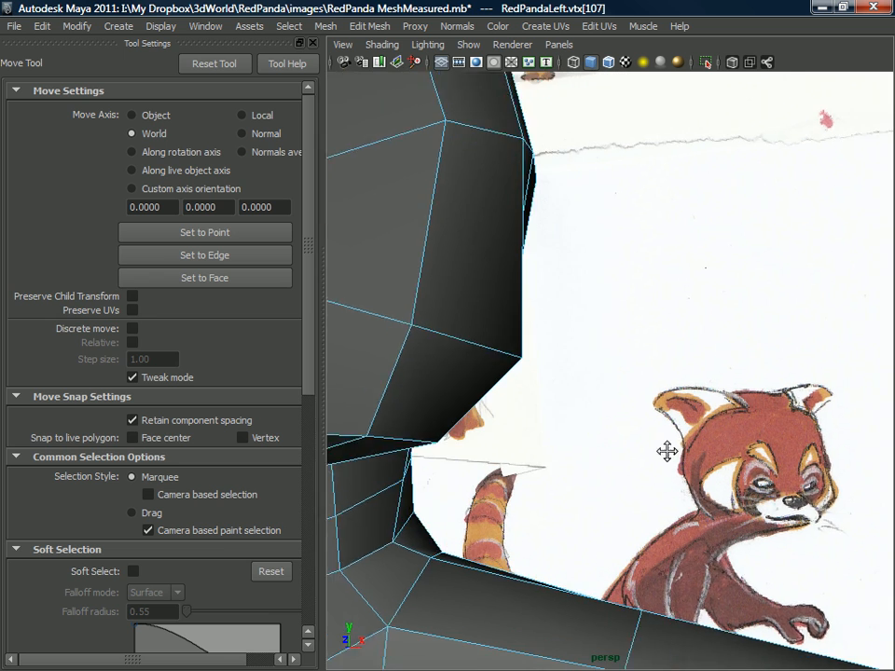
{"action": "middle_click_drag", "start_coordinate": [666, 451], "coordinate": [571, 473], "text": "alt"}
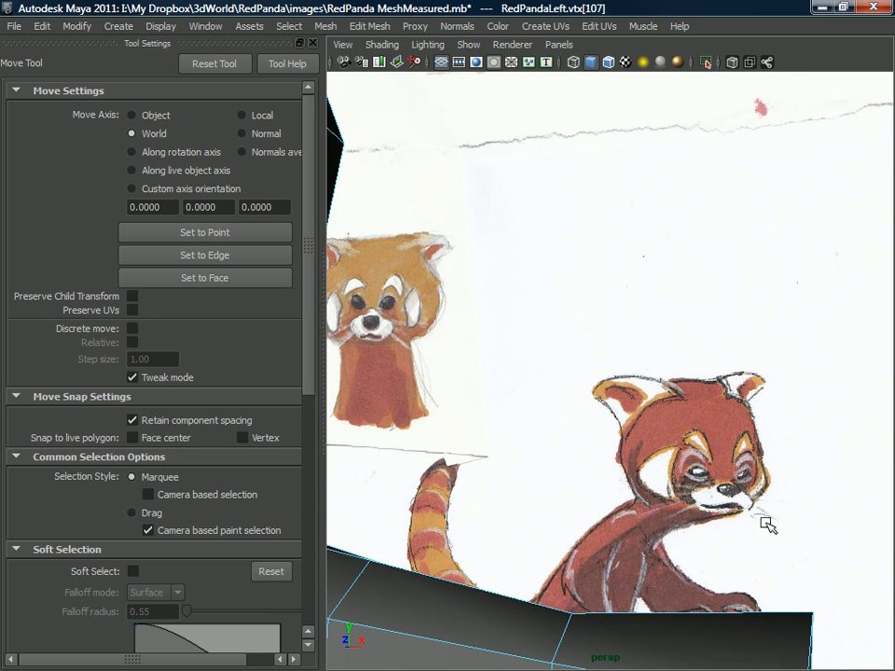
{"action": "scroll", "coordinate": [492, 308], "scroll_direction": "down", "scroll_amount": 5}
{"action": "middle_click_drag", "start_coordinate": [492, 308], "coordinate": [570, 328], "text": "alt"}
{"action": "mouse_move", "coordinate": [570, 328]}
{"action": "left_mouse_down", "text": "alt"}
{"action": "mouse_move", "coordinate": [529, 347]}
{"action": "mouse_move", "coordinate": [456, 325]}
{"action": "mouse_move", "coordinate": [534, 338]}
{"action": "left_mouse_up", "text": "alt"}
{"action": "scroll", "coordinate": [489, 342], "scroll_direction": "up", "scroll_amount": 3}
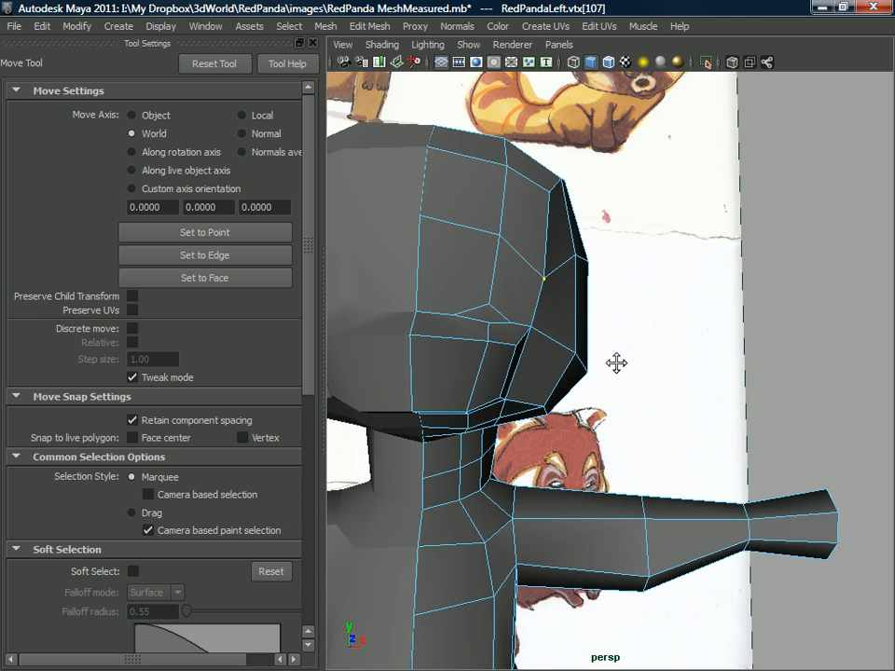
{"action": "middle_click_drag", "start_coordinate": [612, 360], "coordinate": [683, 392], "text": "alt"}
{"action": "left_click_drag", "start_coordinate": [683, 393], "coordinate": [571, 370], "text": "alt"}
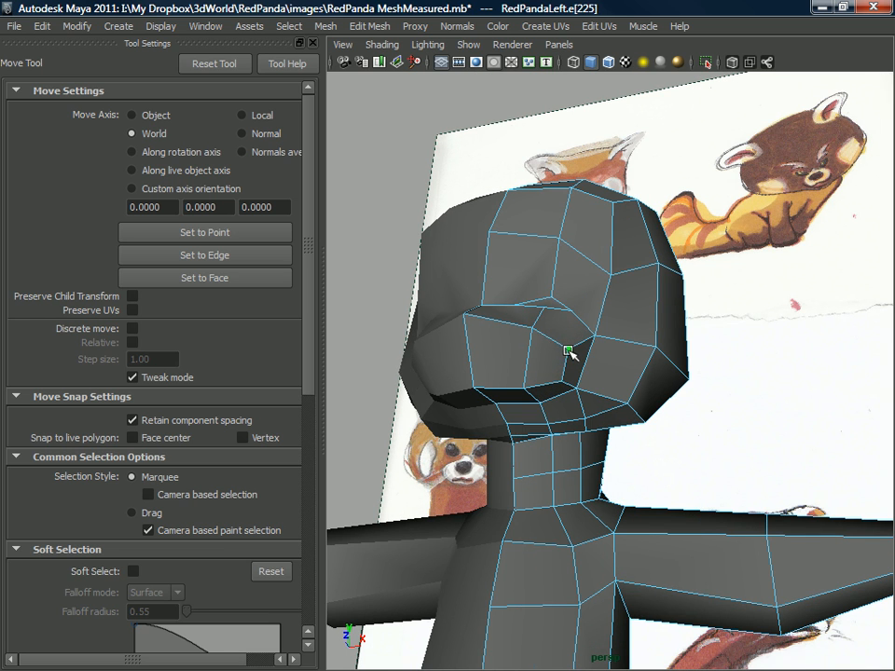
Adjust the upper side vertex of the muzzle, in front of the cheek.
{"action": "left_click", "coordinate": [569, 355]}
{"action": "mouse_move", "coordinate": [548, 357]}
{"action": "left_mouse_down", "text": "alt"}
{"action": "mouse_move", "coordinate": [519, 380]}
{"action": "mouse_move", "coordinate": [519, 363]}
{"action": "mouse_move", "coordinate": [486, 361]}
{"action": "left_mouse_up", "text": "alt"}
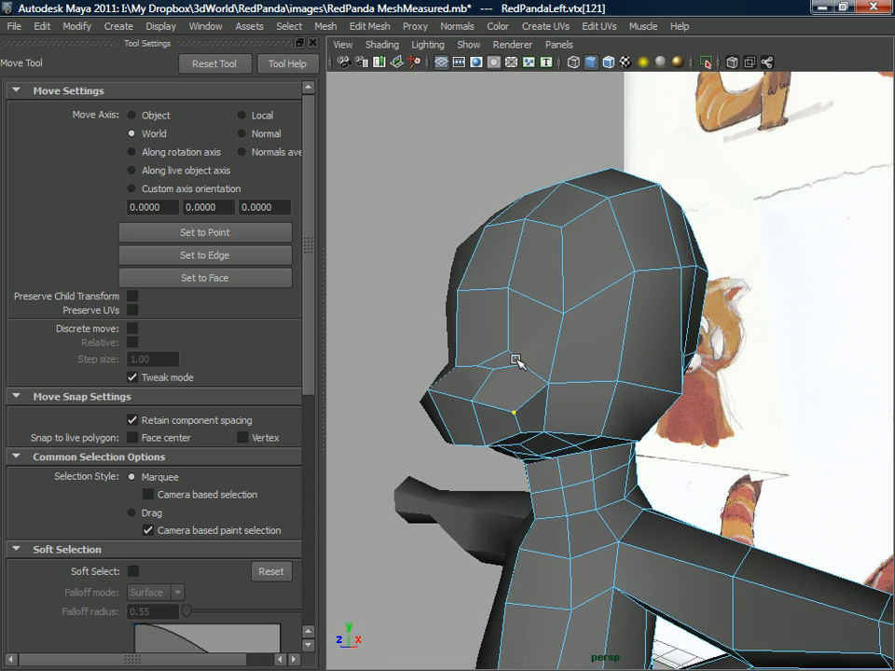
{"action": "left_click_drag", "start_coordinate": [585, 369], "coordinate": [549, 378], "text": "alt"}
Turn off tweak mode and push the two vertices where the top of the muzzle meets the eye area back along the depth axis.
{"action": "right_click_drag", "start_coordinate": [549, 378], "coordinate": [570, 473], "text": "alt"}
{"action": "middle_click_drag", "start_coordinate": [602, 393], "coordinate": [629, 395], "text": "alt"}
{"action": "left_click_drag", "start_coordinate": [629, 395], "coordinate": [594, 378], "text": "alt"}
{"action": "right_click_drag", "start_coordinate": [599, 386], "coordinate": [596, 438], "text": "alt"}
{"action": "left_click_drag", "start_coordinate": [578, 441], "coordinate": [523, 446], "text": "alt"}
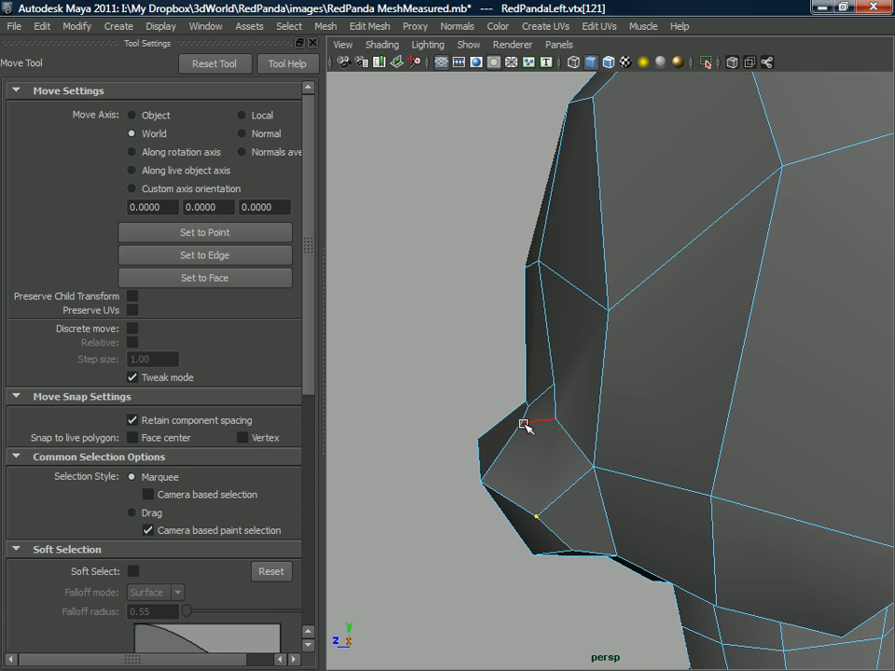
{"action": "left_click", "coordinate": [546, 426]}
{"action": "left_click_drag", "start_coordinate": [573, 417], "coordinate": [511, 434], "text": "alt"}
{"action": "left_click", "coordinate": [133, 377]}
{"action": "left_click_drag", "start_coordinate": [439, 433], "coordinate": [534, 427]}
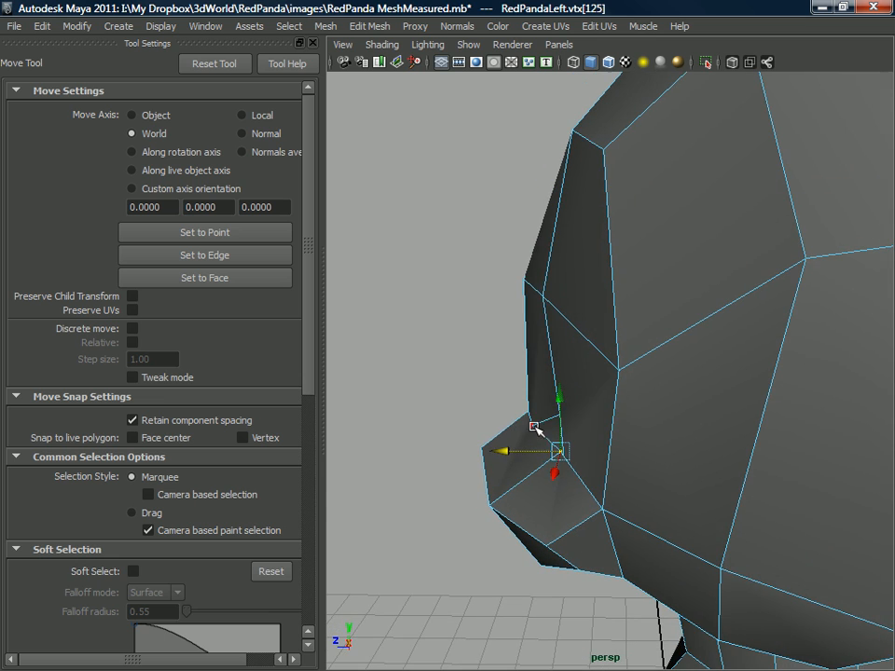
{"action": "left_click", "coordinate": [531, 425]}
{"action": "left_click_drag", "start_coordinate": [473, 425], "coordinate": [490, 425]}
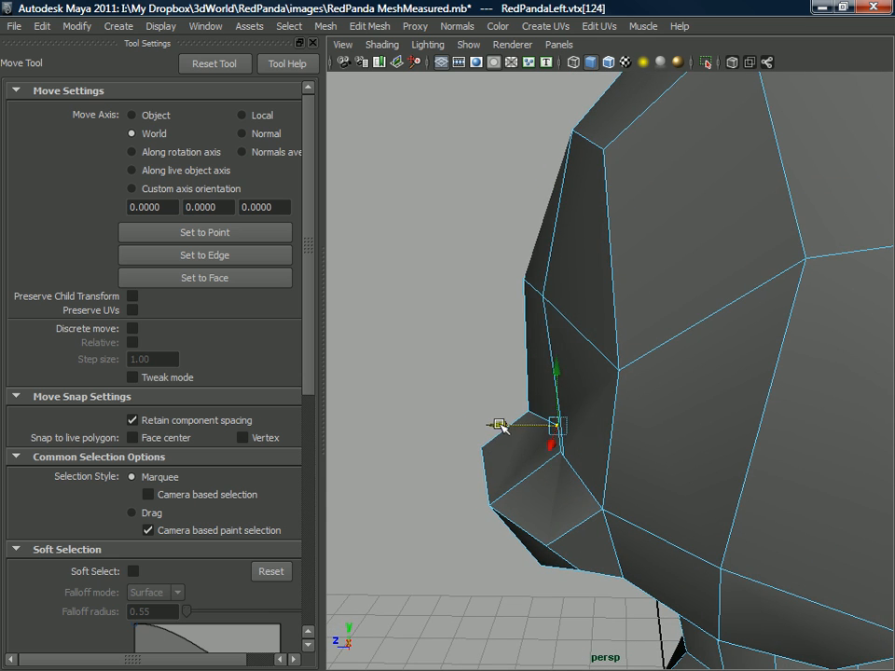
Adjust the vertex where the muzzle meets the cheek along the depth axis.
{"action": "left_click_drag", "start_coordinate": [592, 411], "coordinate": [711, 461], "text": "alt"}
{"action": "left_click_drag", "start_coordinate": [739, 423], "coordinate": [634, 417], "text": "alt"}
{"action": "left_click", "coordinate": [733, 446]}
{"action": "left_click_drag", "start_coordinate": [730, 444], "coordinate": [580, 419], "text": "alt"}
{"action": "left_click", "coordinate": [576, 413]}
{"action": "left_click_drag", "start_coordinate": [509, 413], "coordinate": [714, 320]}
{"action": "right_click_drag", "start_coordinate": [714, 320], "coordinate": [663, 341], "text": "alt"}
{"action": "left_click_drag", "start_coordinate": [662, 341], "coordinate": [668, 378], "text": "alt"}
{"action": "right_click_drag", "start_coordinate": [667, 378], "coordinate": [669, 354], "text": "alt"}
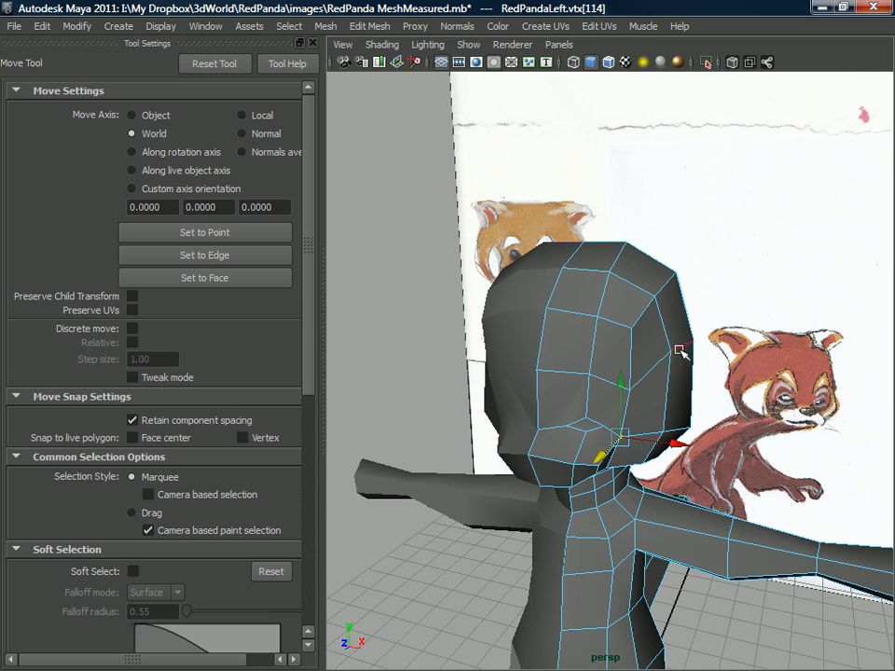
Adjust the height of the vertex on the side of the head above the cheek, checking it against the reference.
{"action": "left_click", "coordinate": [672, 352]}
{"action": "left_click_drag", "start_coordinate": [674, 355], "coordinate": [640, 306], "text": "alt"}
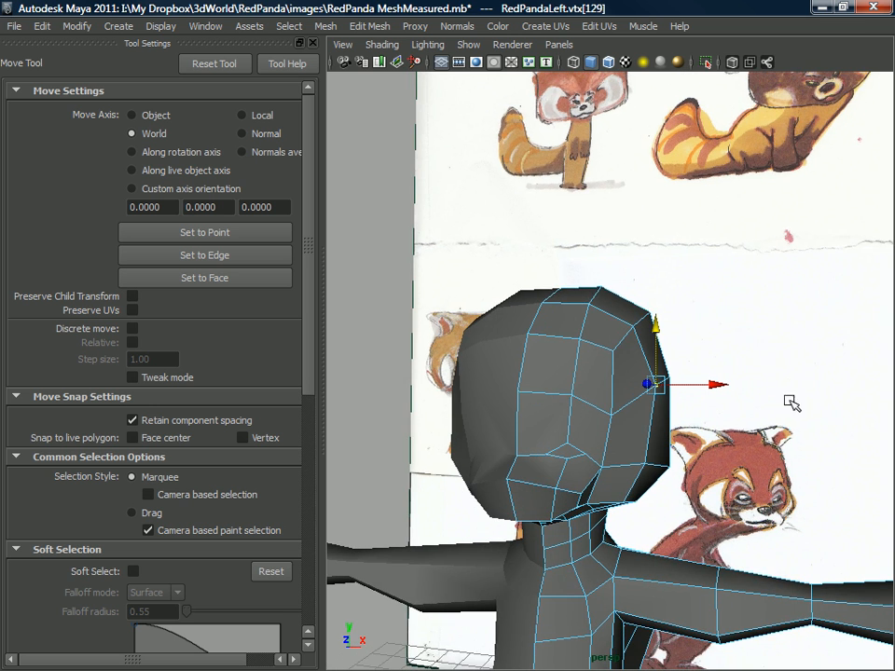
{"action": "mouse_move", "coordinate": [680, 419]}
{"action": "left_mouse_down", "text": "alt"}
{"action": "mouse_move", "coordinate": [623, 350]}
{"action": "mouse_move", "coordinate": [601, 344]}
{"action": "mouse_move", "coordinate": [738, 389]}
{"action": "left_mouse_up", "text": "alt"}
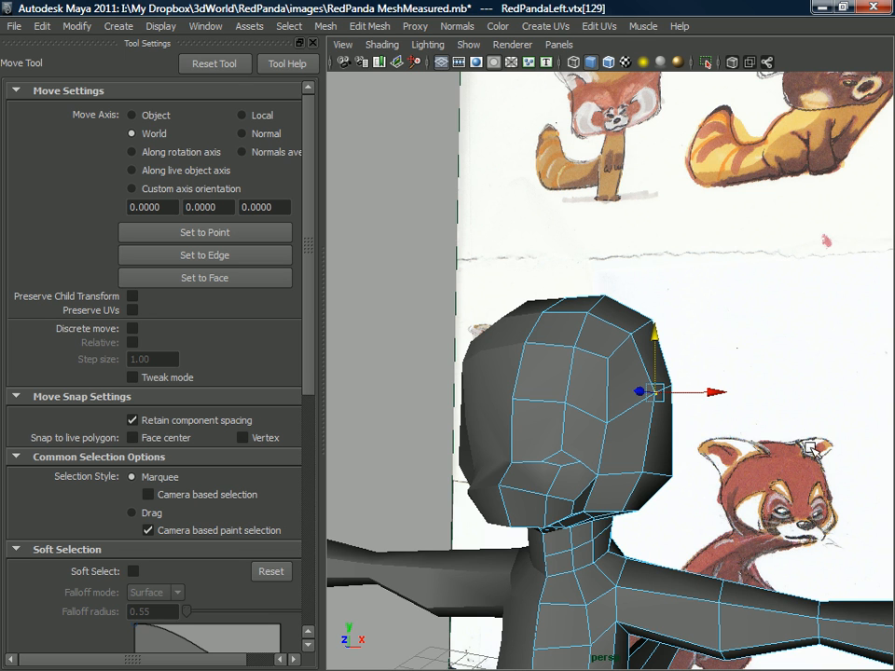
{"action": "left_click_drag", "start_coordinate": [599, 409], "coordinate": [812, 382], "text": "alt"}
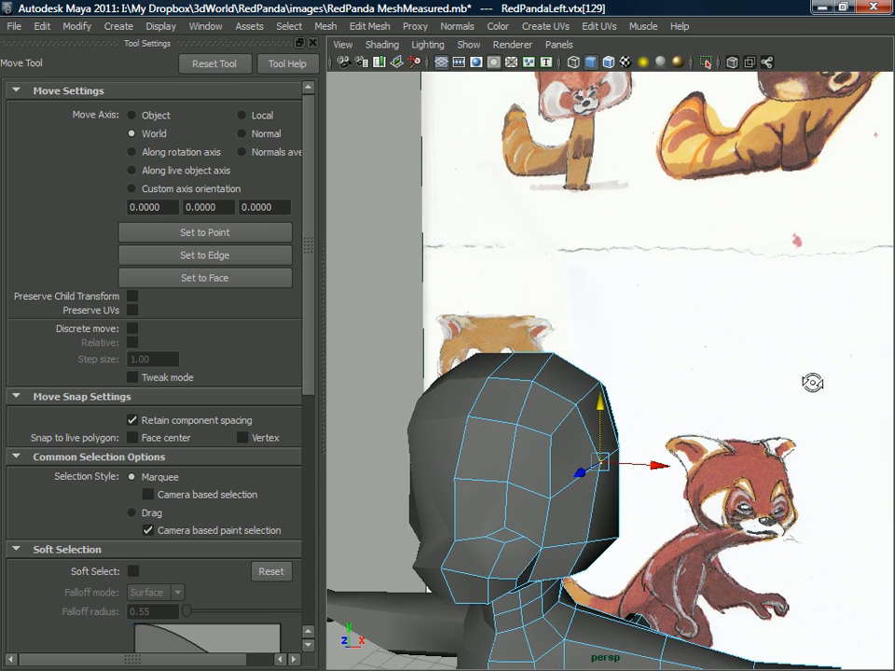
{"action": "left_click", "coordinate": [697, 485]}
Start a Split Polygon cut on the upper back of the head.
{"action": "left_click_drag", "start_coordinate": [684, 434], "coordinate": [641, 379], "text": "alt"}
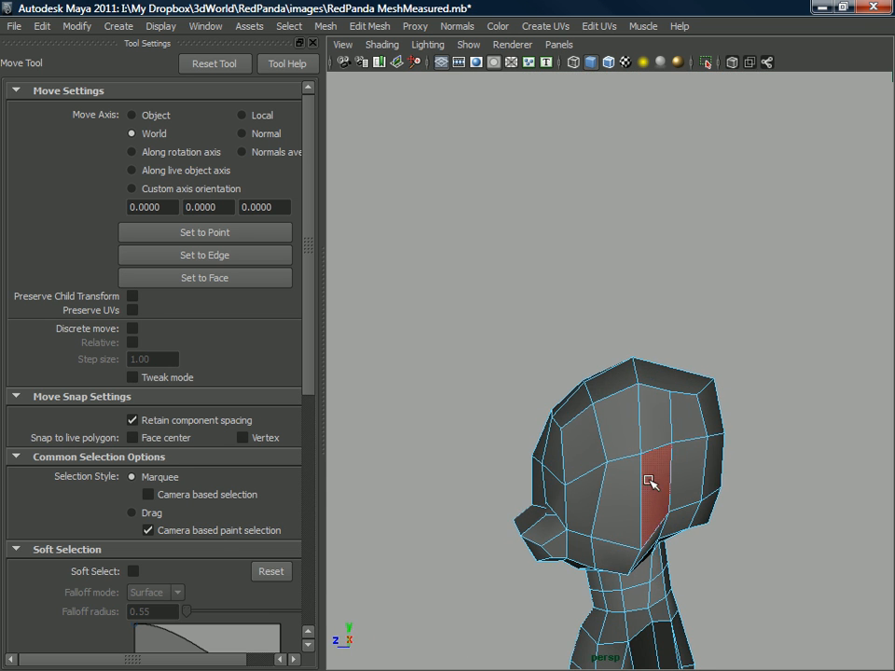
{"action": "left_click_drag", "start_coordinate": [648, 439], "coordinate": [625, 419], "text": "alt"}
{"action": "right_click_drag", "start_coordinate": [625, 336], "coordinate": [538, 385]}
{"action": "left_click", "coordinate": [615, 384]}
{"action": "right_click_drag", "start_coordinate": [624, 337], "coordinate": [682, 324]}
{"action": "key", "text": "w"}
{"action": "left_click", "coordinate": [617, 375]}
{"action": "right_click_drag", "start_coordinate": [612, 369], "coordinate": [529, 367], "text": "shift"}
{"action": "left_click", "coordinate": [616, 437]}
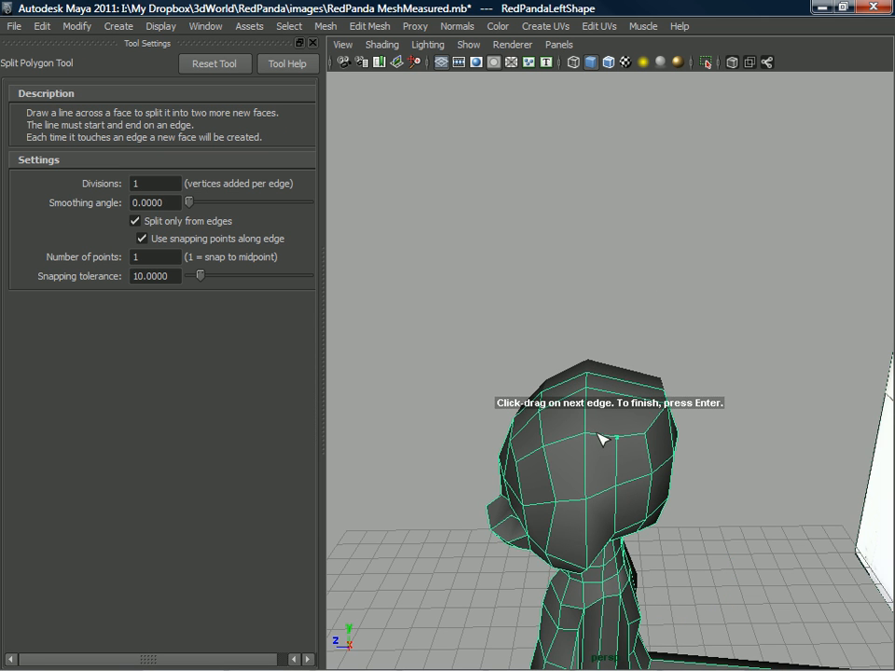
{"action": "left_click_drag", "start_coordinate": [620, 378], "coordinate": [548, 419], "text": "alt"}
Extrude the faces on the upper side of the head upward to start the ear.
{"action": "right_click_drag", "start_coordinate": [547, 418], "coordinate": [552, 430]}
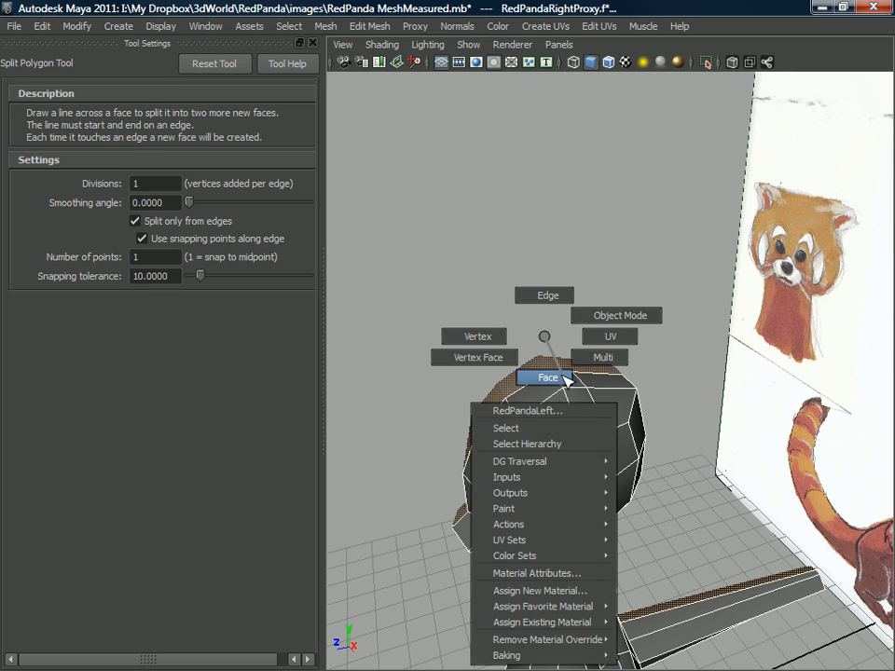
{"action": "right_click_drag", "start_coordinate": [567, 381], "coordinate": [568, 380]}
{"action": "key", "text": "w"}
{"action": "left_click_drag", "start_coordinate": [526, 444], "coordinate": [564, 456], "text": "alt"}
{"action": "left_click", "coordinate": [530, 462]}
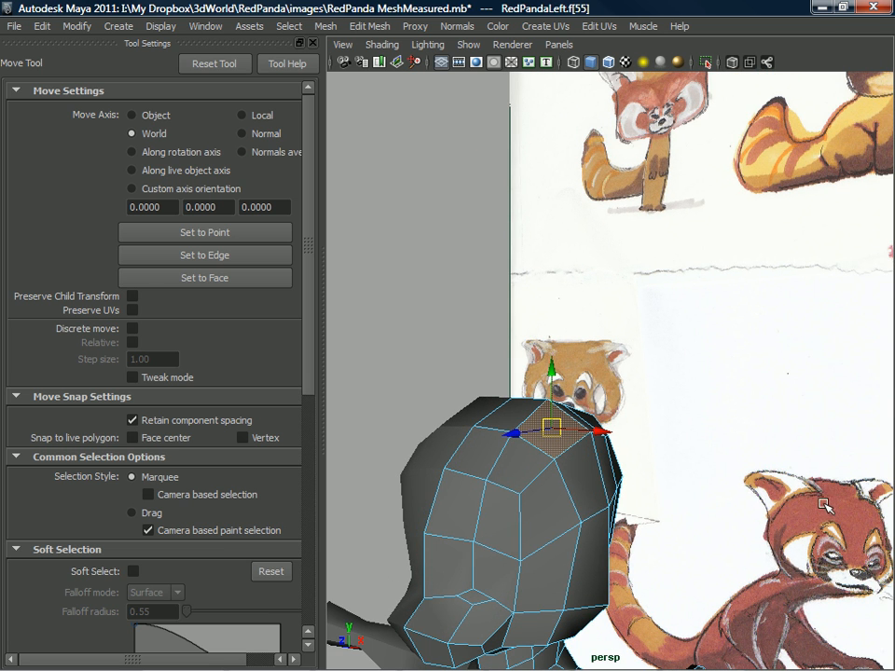
{"action": "left_click_drag", "start_coordinate": [481, 571], "coordinate": [538, 539], "text": "alt"}
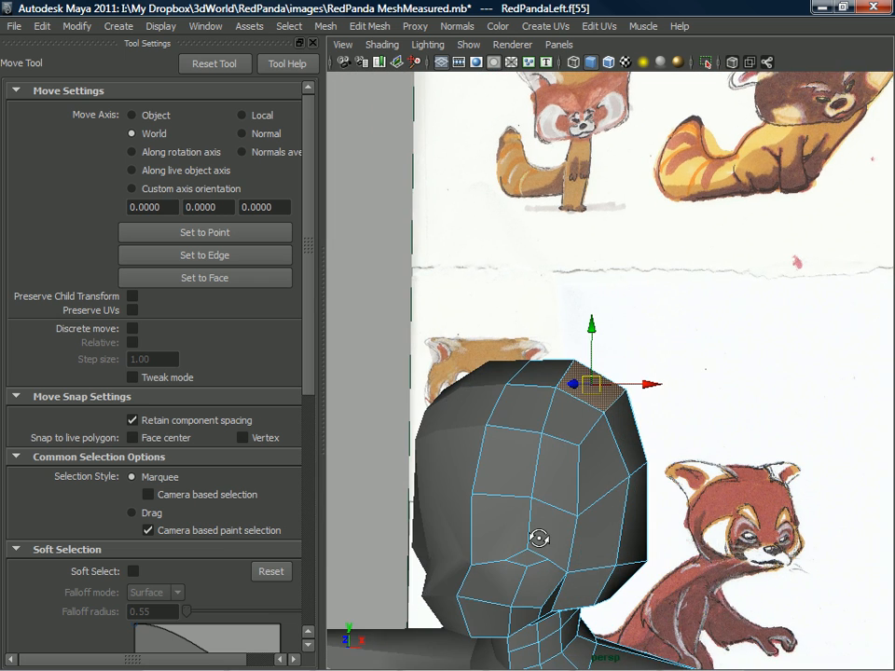
{"action": "left_click_drag", "start_coordinate": [745, 532], "coordinate": [551, 487], "text": "alt"}
{"action": "left_click_drag", "start_coordinate": [579, 393], "coordinate": [619, 407], "text": "alt"}
{"action": "right_click_drag", "start_coordinate": [595, 382], "coordinate": [589, 417], "text": "shift"}
{"action": "key", "text": "w"}
{"action": "left_click_drag", "start_coordinate": [563, 386], "coordinate": [579, 344], "text": "alt"}
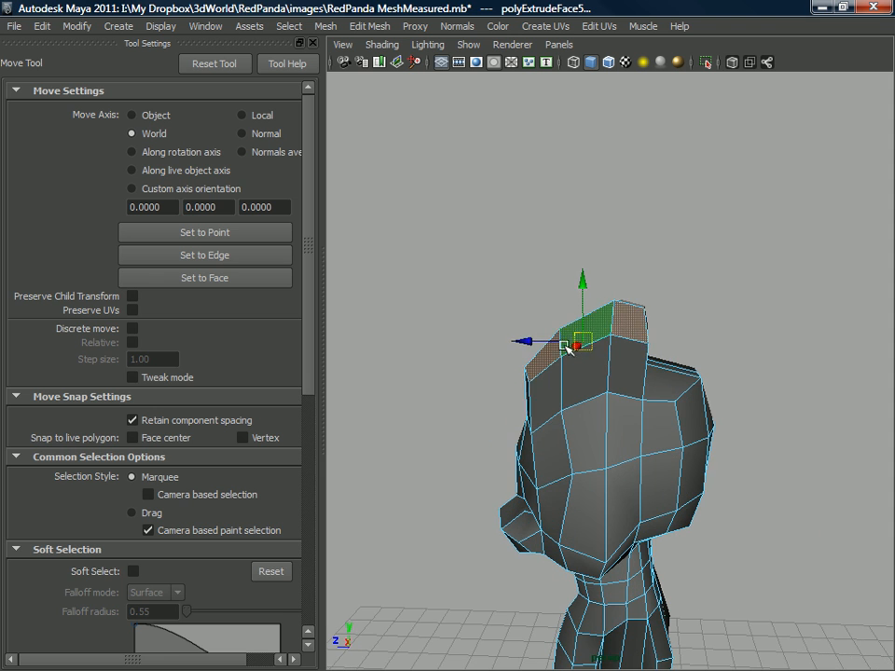
Rotate, scale and reposition the ear's extruded top faces to shape its tip.
{"action": "key", "text": "e"}
{"action": "left_click_drag", "start_coordinate": [586, 278], "coordinate": [604, 266]}
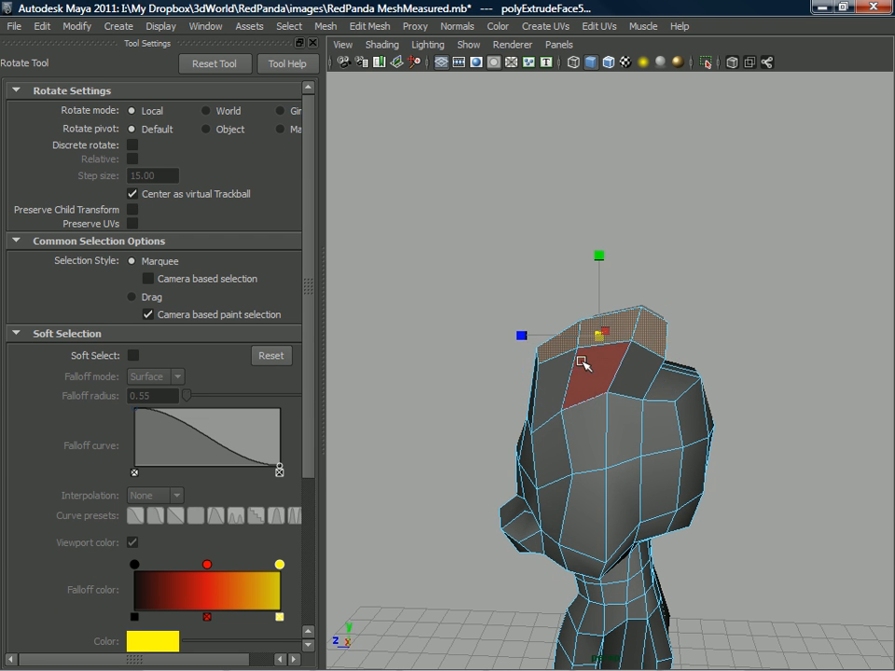
{"action": "key", "text": "r"}
{"action": "mouse_move", "coordinate": [597, 338]}
{"action": "left_mouse_down", "text": "alt"}
{"action": "mouse_move", "coordinate": [566, 341]}
{"action": "mouse_move", "coordinate": [865, 316]}
{"action": "mouse_move", "coordinate": [701, 320]}
{"action": "mouse_move", "coordinate": [611, 341]}
{"action": "left_mouse_up", "text": "alt"}
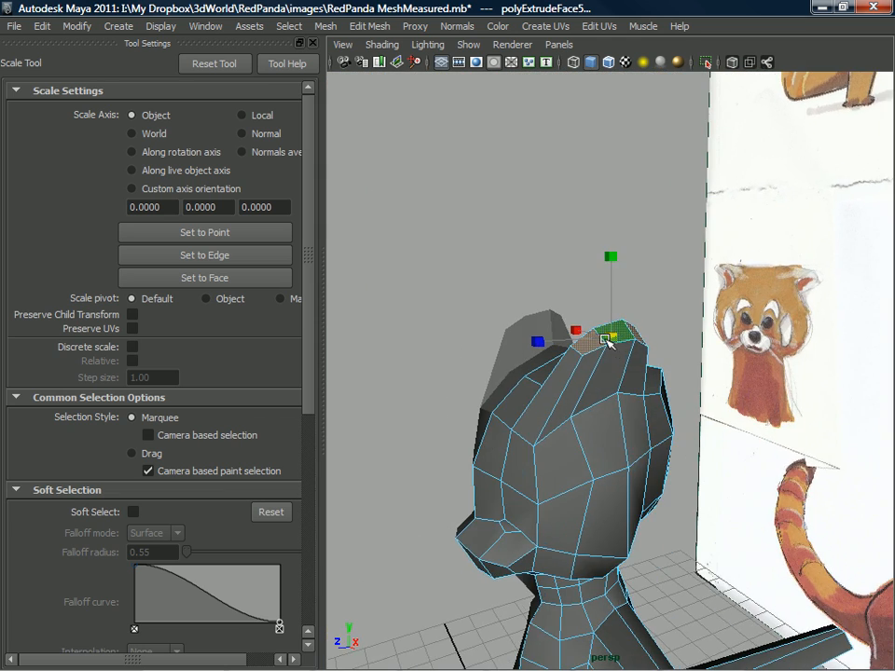
{"action": "key", "text": "w"}
{"action": "key", "text": "e"}
{"action": "left_click_drag", "start_coordinate": [569, 277], "coordinate": [584, 272]}
{"action": "key", "text": "w"}
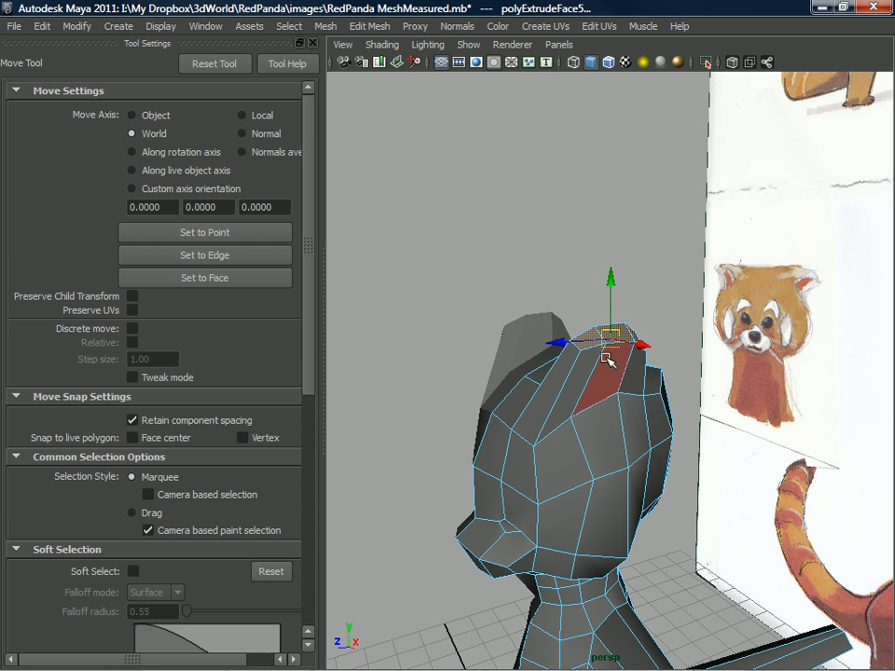
Switch to vertex editing and reposition the outer vertices at the base of the ear.
{"action": "left_click_drag", "start_coordinate": [582, 394], "coordinate": [634, 387], "text": "alt"}
{"action": "right_click_drag", "start_coordinate": [635, 386], "coordinate": [561, 334]}
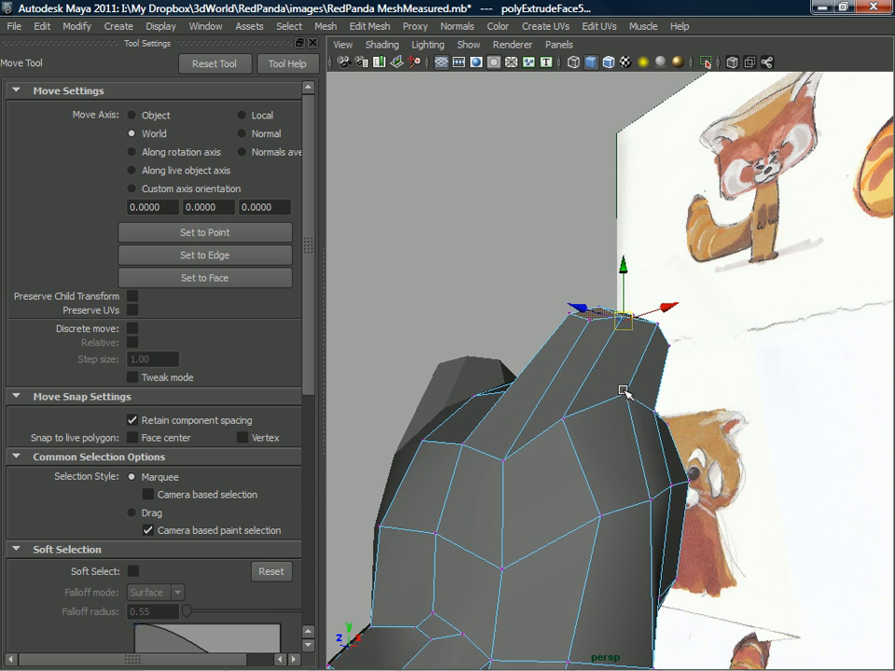
{"action": "left_click", "coordinate": [627, 394]}
{"action": "left_click_drag", "start_coordinate": [626, 394], "coordinate": [737, 463], "text": "alt"}
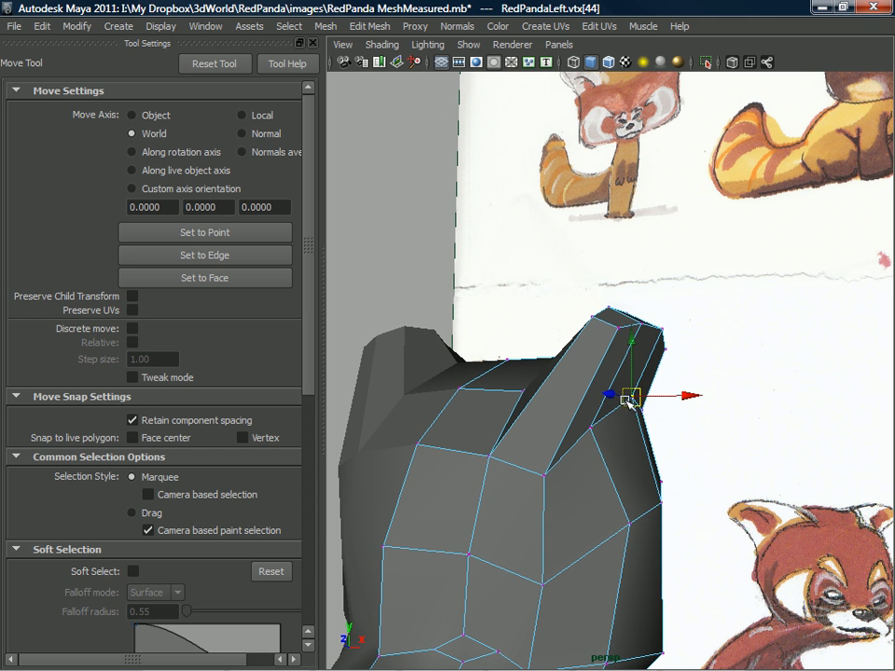
{"action": "left_click", "coordinate": [591, 430]}
{"action": "left_click_drag", "start_coordinate": [592, 430], "coordinate": [551, 434], "text": "alt"}
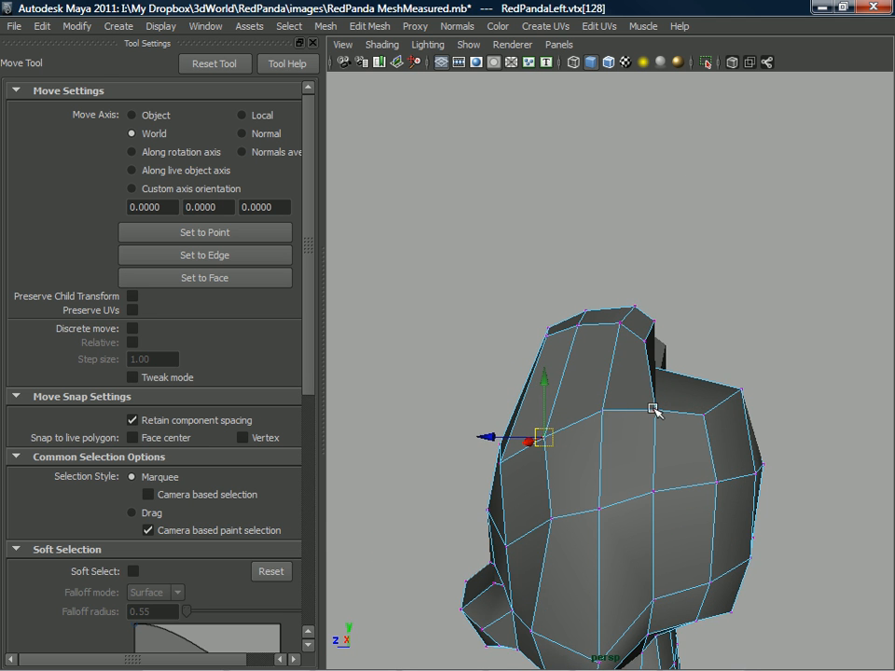
Adjust the rear vertex at the ear base and move the upper back-of-head vertices forward along the depth axis.
{"action": "mouse_move", "coordinate": [662, 409]}
{"action": "left_mouse_down", "text": "alt"}
{"action": "mouse_move", "coordinate": [599, 411]}
{"action": "mouse_move", "coordinate": [629, 427]}
{"action": "mouse_move", "coordinate": [668, 379]}
{"action": "mouse_move", "coordinate": [667, 399]}
{"action": "left_mouse_up", "text": "alt"}
{"action": "left_click", "coordinate": [669, 382]}
{"action": "left_click", "coordinate": [718, 427]}
{"action": "left_click_drag", "start_coordinate": [718, 428], "coordinate": [749, 389], "text": "alt"}
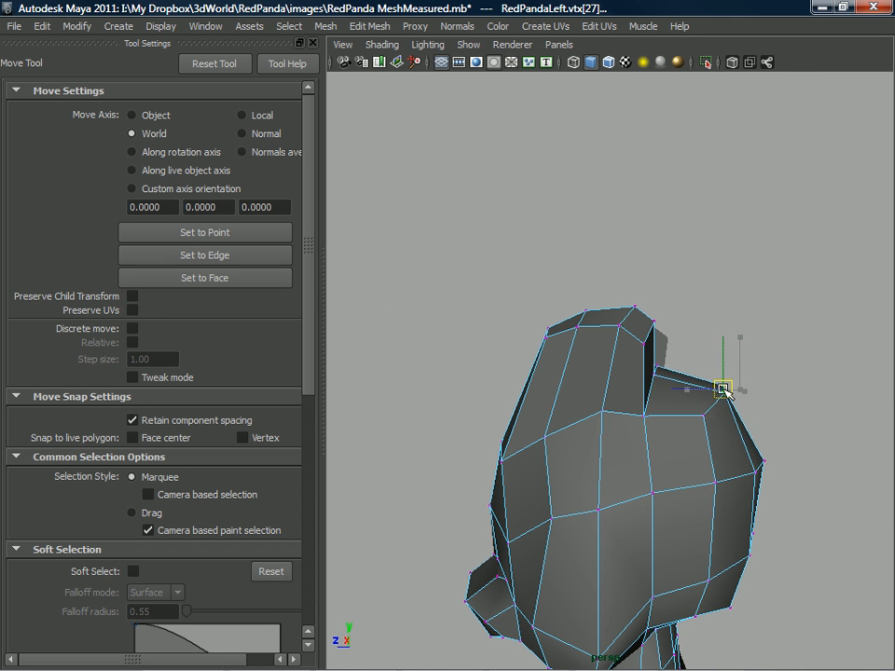
{"action": "left_click_drag", "start_coordinate": [724, 396], "coordinate": [693, 350], "text": "alt"}
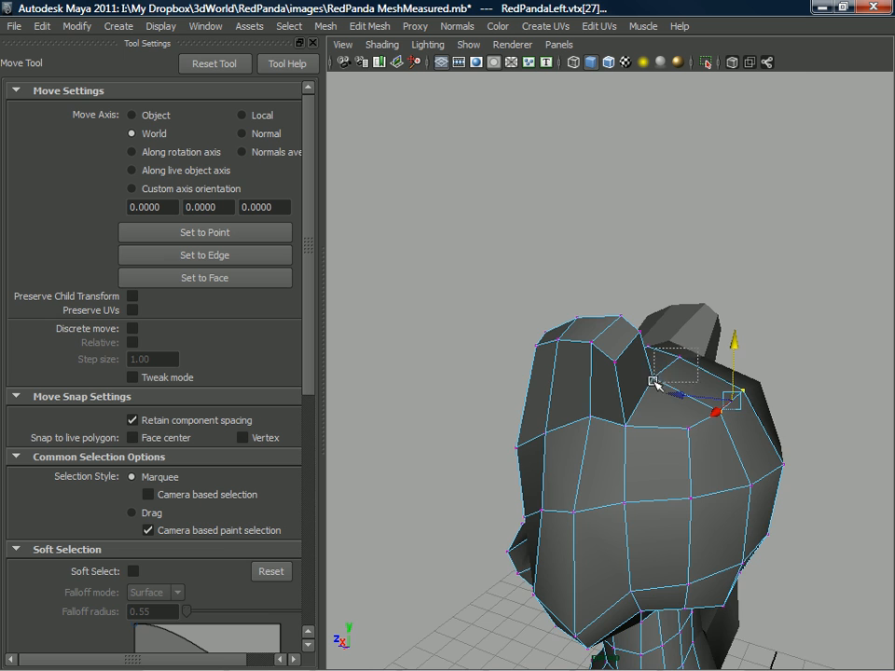
Adjust the two vertices on top of the head just behind the ear.
{"action": "left_click_drag", "start_coordinate": [648, 380], "coordinate": [701, 385], "text": "alt"}
{"action": "right_click_drag", "start_coordinate": [701, 386], "coordinate": [667, 371], "text": "alt"}
{"action": "left_click_drag", "start_coordinate": [668, 372], "coordinate": [556, 402], "text": "alt"}
{"action": "right_click_drag", "start_coordinate": [556, 401], "coordinate": [631, 399], "text": "alt"}
{"action": "left_click_drag", "start_coordinate": [631, 400], "coordinate": [589, 396], "text": "alt"}
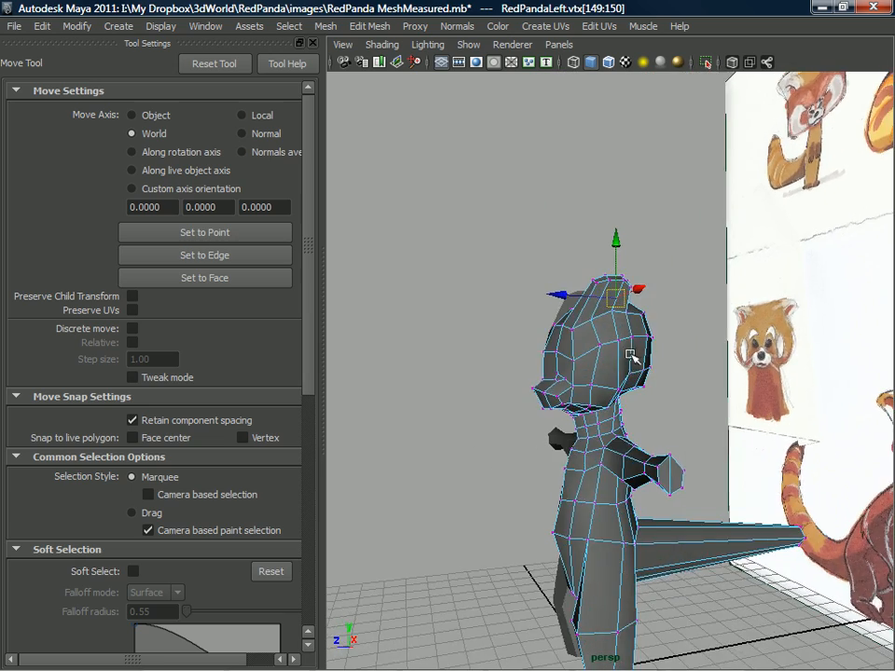
Split the polygons from the side of the waist down the outer thigh to the foot.
{"action": "left_click_drag", "start_coordinate": [643, 368], "coordinate": [591, 360], "text": "alt"}
{"action": "right_click_drag", "start_coordinate": [587, 337], "coordinate": [481, 343], "text": "shift"}
{"action": "left_click_drag", "start_coordinate": [540, 324], "coordinate": [609, 334], "text": "alt"}
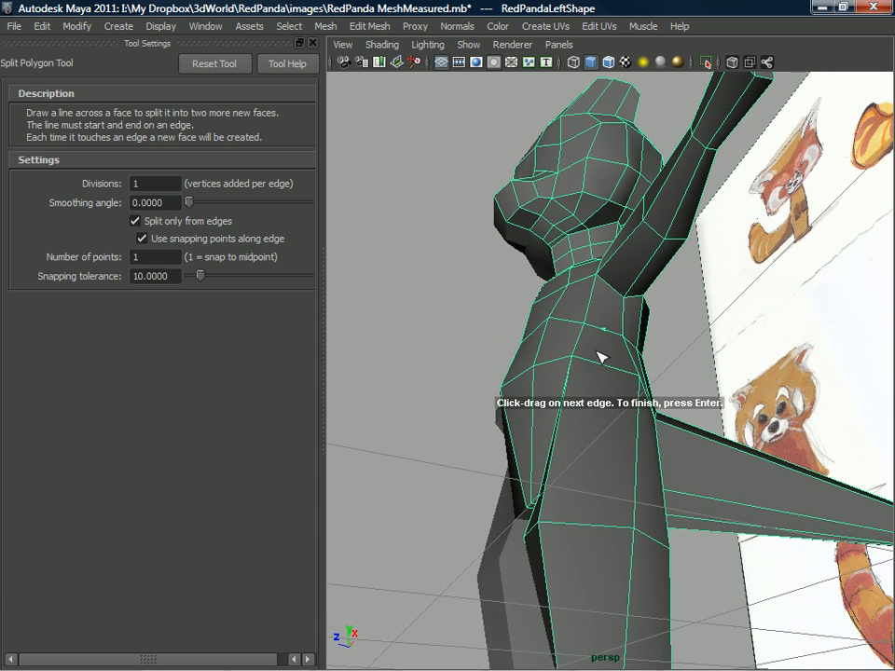
{"action": "left_click_drag", "start_coordinate": [584, 538], "coordinate": [631, 468], "text": "alt"}
{"action": "key", "text": "Return"}
{"action": "left_click_drag", "start_coordinate": [605, 511], "coordinate": [619, 449], "text": "alt"}
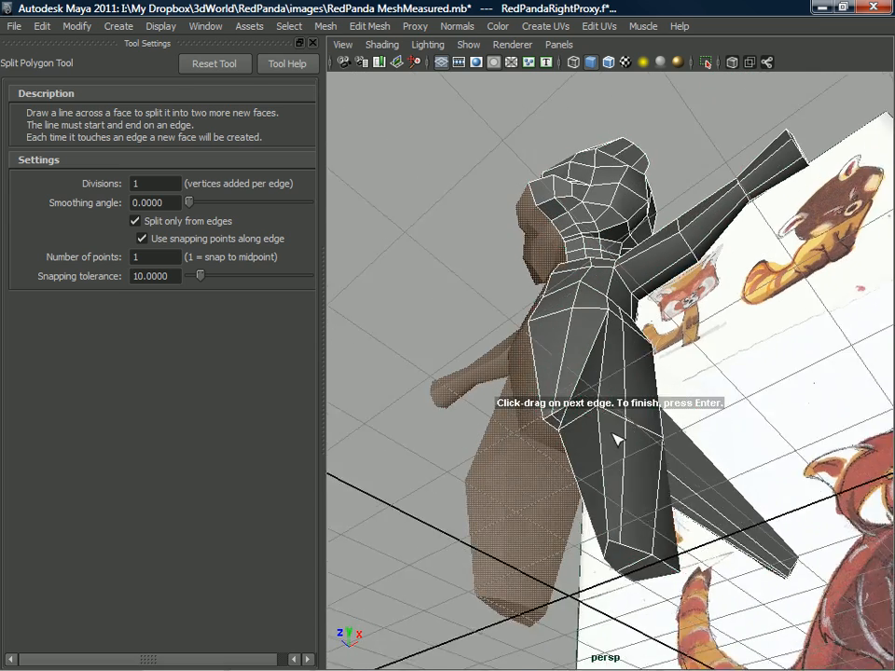
Select and reposition the new edge on the outer thigh to round out the hip.
{"action": "right_click_drag", "start_coordinate": [618, 449], "coordinate": [621, 360], "text": "alt"}
{"action": "key", "text": "w"}
{"action": "left_click", "coordinate": [626, 333]}
{"action": "left_click_drag", "start_coordinate": [627, 336], "coordinate": [706, 427], "text": "alt"}
{"action": "left_click_drag", "start_coordinate": [577, 299], "coordinate": [635, 325], "text": "alt"}
{"action": "right_click_drag", "start_coordinate": [625, 386], "coordinate": [575, 334]}
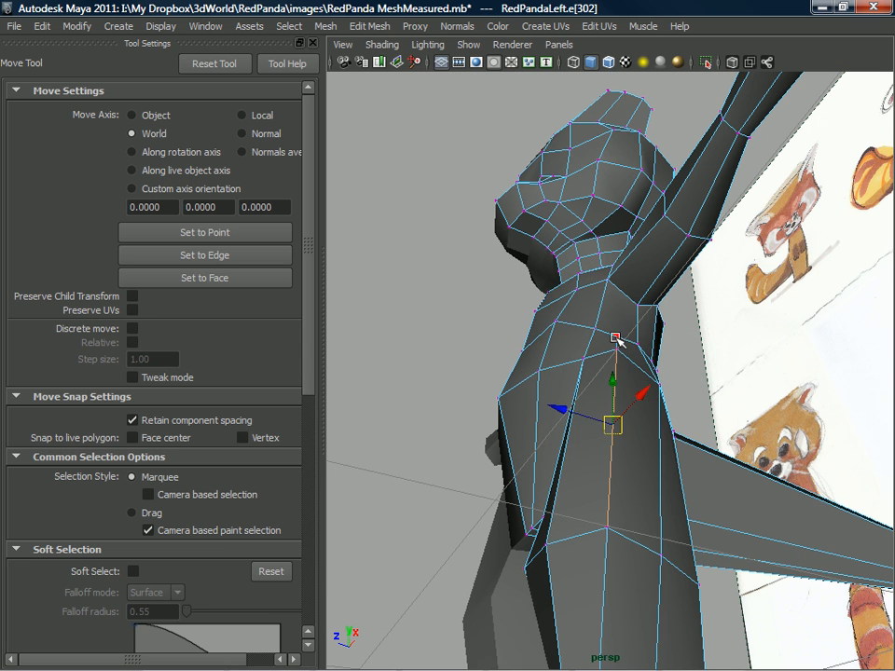
Adjust the new vertices down the side of the leg, from the hip to the knee and foot.
{"action": "left_click", "coordinate": [604, 357]}
{"action": "left_click_drag", "start_coordinate": [604, 357], "coordinate": [581, 372], "text": "alt"}
{"action": "left_click_drag", "start_coordinate": [674, 262], "coordinate": [626, 421], "text": "alt"}
{"action": "left_click", "coordinate": [595, 470]}
{"action": "left_click_drag", "start_coordinate": [627, 421], "coordinate": [617, 344], "text": "alt"}
{"action": "left_click", "coordinate": [617, 345]}
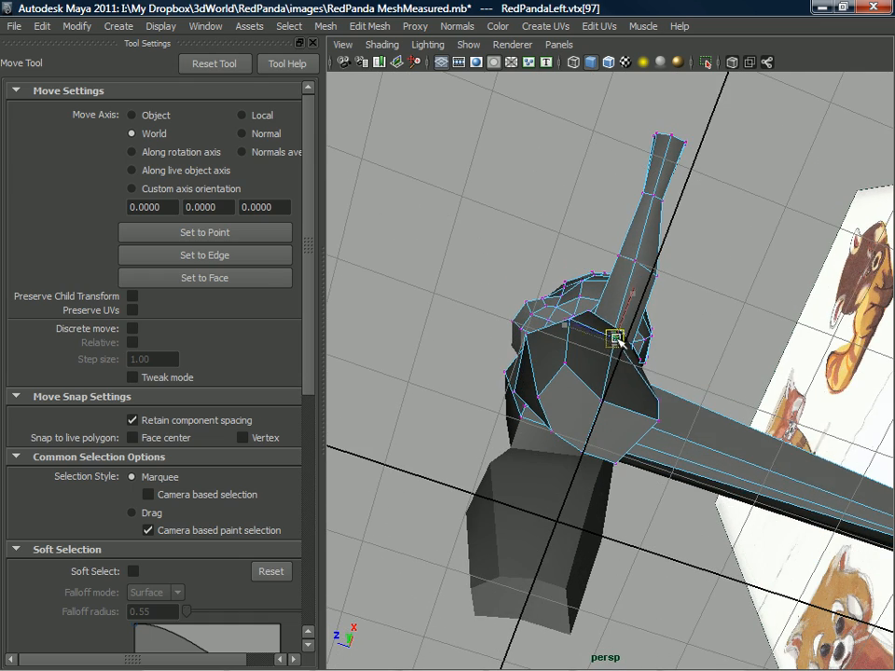
{"action": "left_click", "coordinate": [601, 404]}
Select the vertices at the bottom of the leg and scale them flat vertically.
{"action": "left_click_drag", "start_coordinate": [601, 404], "coordinate": [635, 442], "text": "alt"}
{"action": "middle_click_drag", "start_coordinate": [634, 442], "coordinate": [620, 384], "text": "alt"}
{"action": "left_click_drag", "start_coordinate": [621, 384], "coordinate": [626, 447], "text": "alt"}
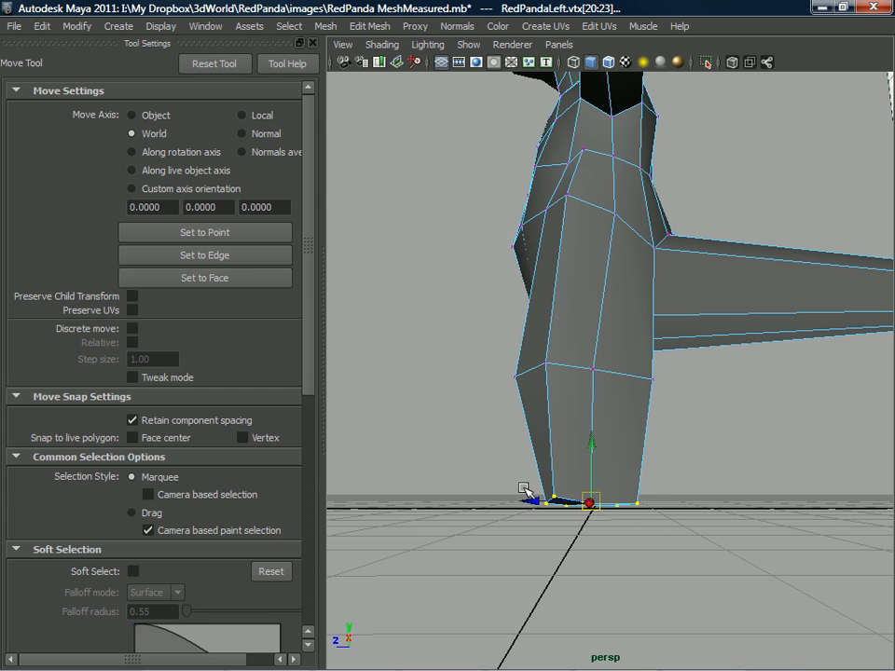
{"action": "key", "text": "r"}
{"action": "left_click_drag", "start_coordinate": [591, 594], "coordinate": [603, 534]}
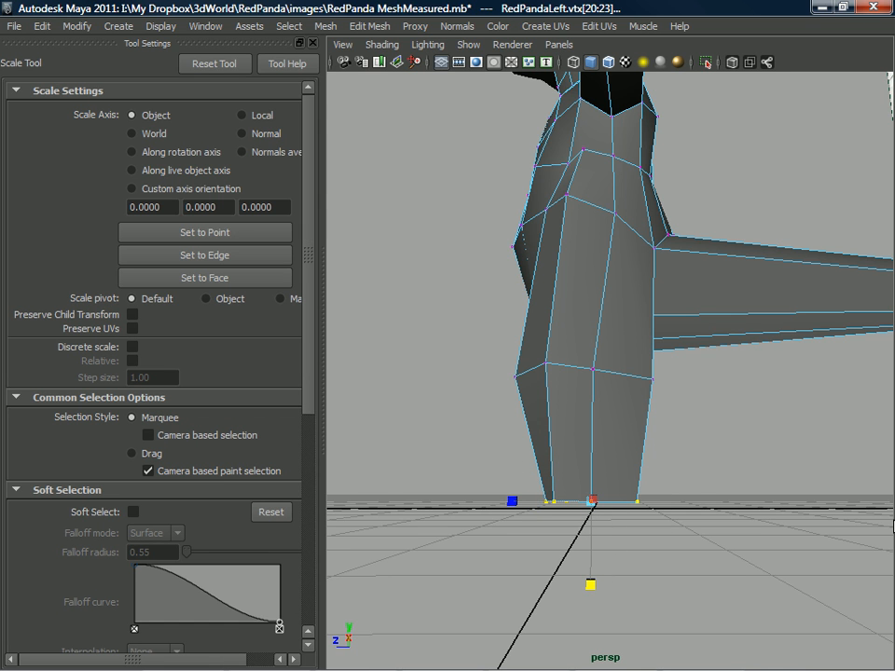
Adjust the ring of vertices around the knee and scale it flat vertically.
{"action": "left_click", "coordinate": [592, 368]}
{"action": "left_click_drag", "start_coordinate": [592, 368], "coordinate": [715, 373], "text": "alt"}
{"action": "key", "text": "w"}
{"action": "left_click", "coordinate": [630, 320]}
{"action": "left_click_drag", "start_coordinate": [569, 438], "coordinate": [568, 438]}
{"action": "left_click_drag", "start_coordinate": [567, 438], "coordinate": [668, 362], "text": "alt"}
{"action": "key", "text": "r"}
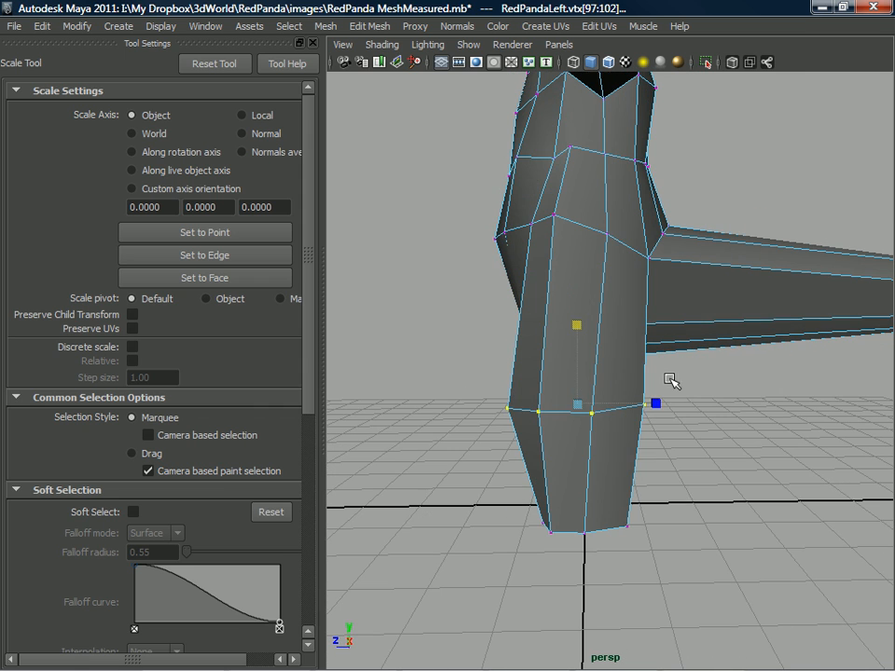
{"action": "left_click_drag", "start_coordinate": [623, 424], "coordinate": [671, 390]}
Add a new row of edges around the upper thigh below the hip.
{"action": "key", "text": "w"}
{"action": "right_click_drag", "start_coordinate": [587, 323], "coordinate": [524, 339]}
{"action": "left_click", "coordinate": [587, 319]}
{"action": "mouse_move", "coordinate": [593, 368]}
{"action": "left_mouse_down", "text": "alt"}
{"action": "mouse_move", "coordinate": [565, 353]}
{"action": "mouse_move", "coordinate": [644, 351]}
{"action": "mouse_move", "coordinate": [702, 337]}
{"action": "mouse_move", "coordinate": [627, 357]}
{"action": "mouse_move", "coordinate": [661, 352]}
{"action": "mouse_move", "coordinate": [642, 362]}
{"action": "left_mouse_up", "text": "alt"}
{"action": "key", "text": "r"}
{"action": "right_click_drag", "start_coordinate": [641, 362], "coordinate": [650, 360]}
{"action": "left_click_drag", "start_coordinate": [650, 359], "coordinate": [599, 335], "text": "alt"}
{"action": "key", "text": "w"}
Reposition the vertices of the new upper-thigh row, including the rear ones beside the tail base.
{"action": "right_click_drag", "start_coordinate": [599, 335], "coordinate": [523, 333]}
{"action": "left_click", "coordinate": [602, 338]}
{"action": "left_click", "coordinate": [603, 339]}
{"action": "left_click_drag", "start_coordinate": [603, 338], "coordinate": [578, 317], "text": "alt"}
{"action": "left_click", "coordinate": [617, 359]}
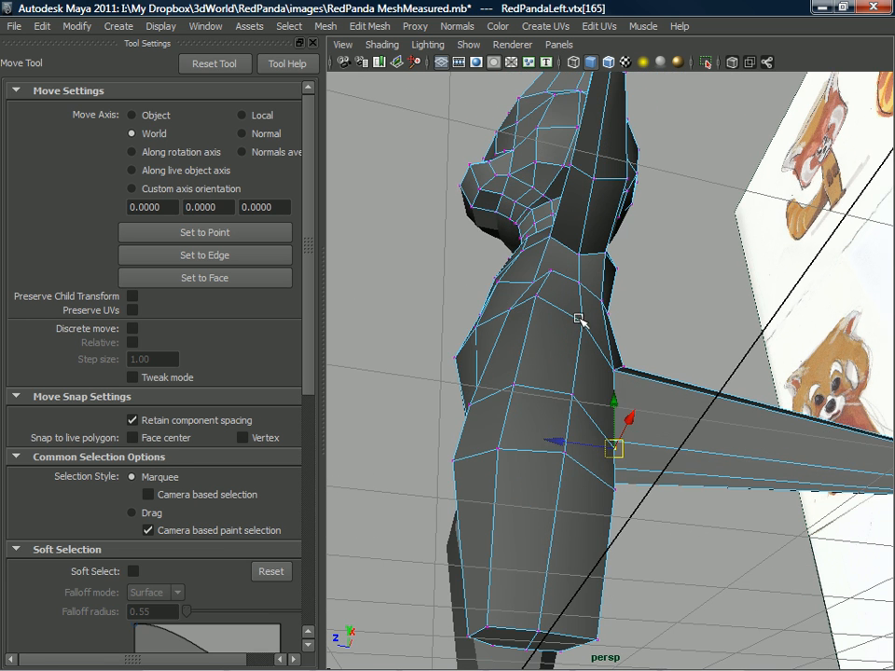
{"action": "left_click", "coordinate": [573, 395]}
{"action": "left_click_drag", "start_coordinate": [573, 395], "coordinate": [535, 373], "text": "alt"}
{"action": "left_click", "coordinate": [639, 446]}
Try to insert an edge loop around the hips just above the tail.
{"action": "left_click_drag", "start_coordinate": [593, 357], "coordinate": [627, 361], "text": "alt"}
{"action": "left_click_drag", "start_coordinate": [509, 533], "coordinate": [569, 362], "text": "alt"}
{"action": "right_click_drag", "start_coordinate": [597, 354], "coordinate": [633, 329]}
{"action": "left_click", "coordinate": [571, 345]}
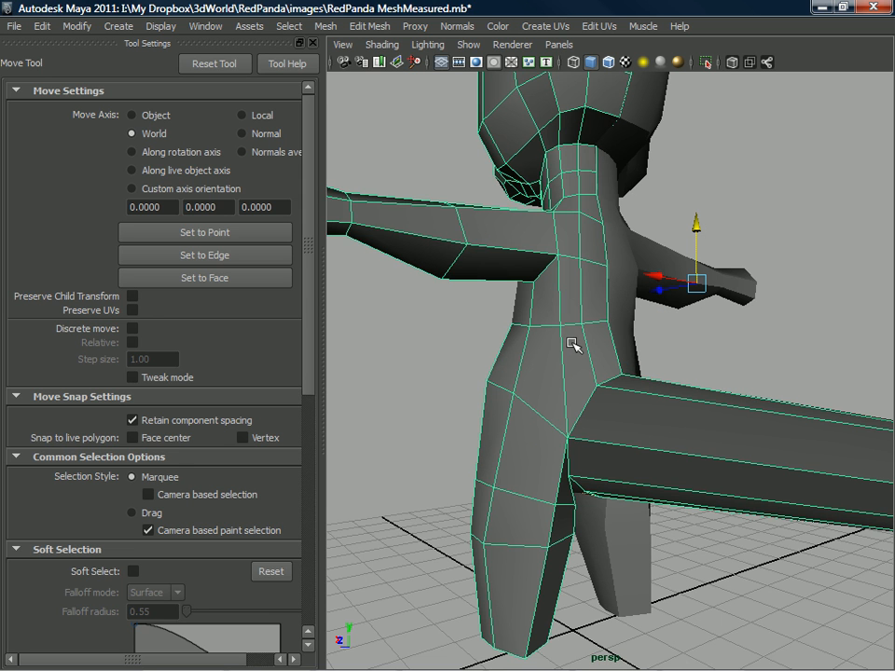
{"action": "left_click", "coordinate": [369, 26]}
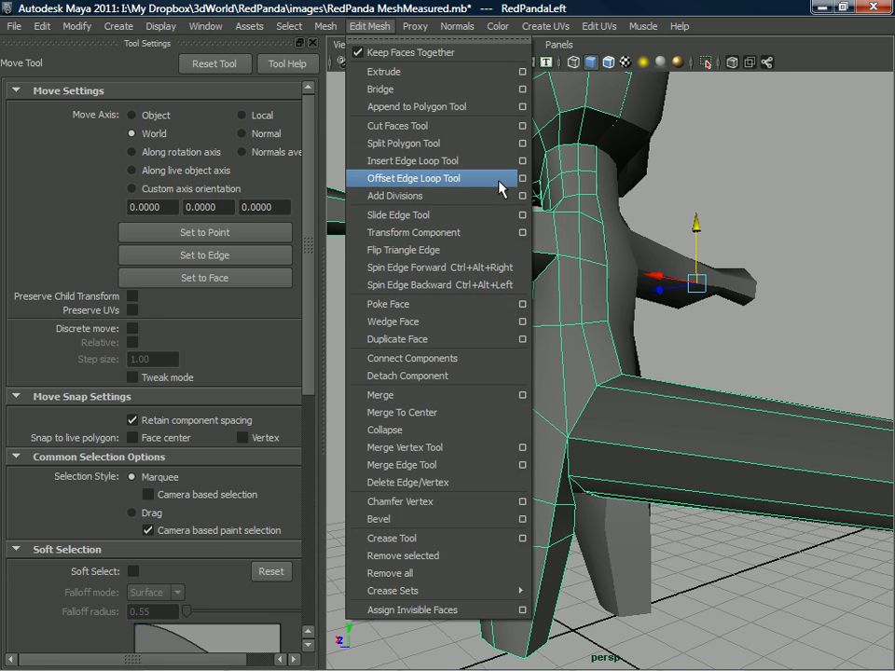
{"action": "left_click", "coordinate": [430, 160]}
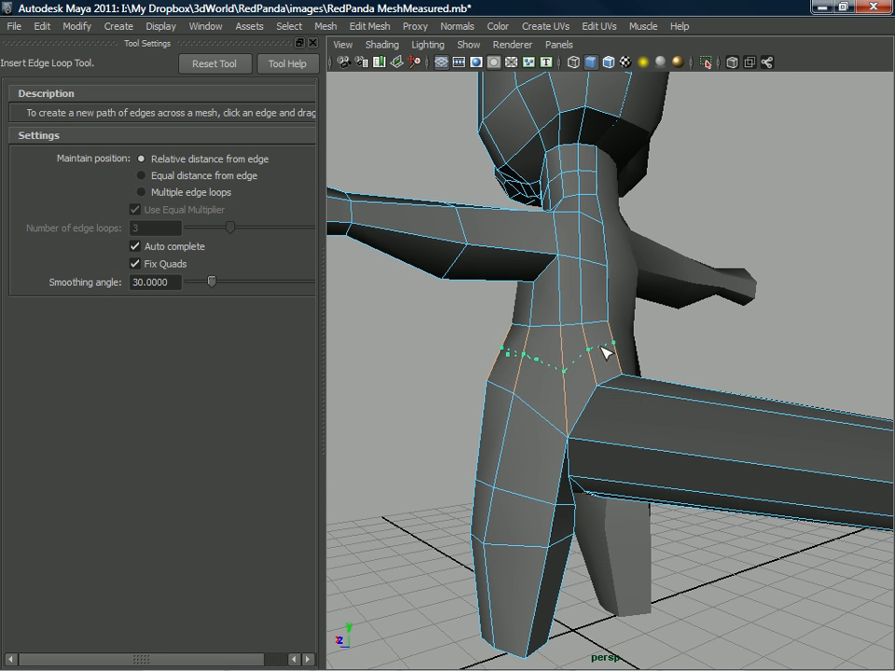
{"action": "left_click_drag", "start_coordinate": [588, 364], "coordinate": [580, 365]}
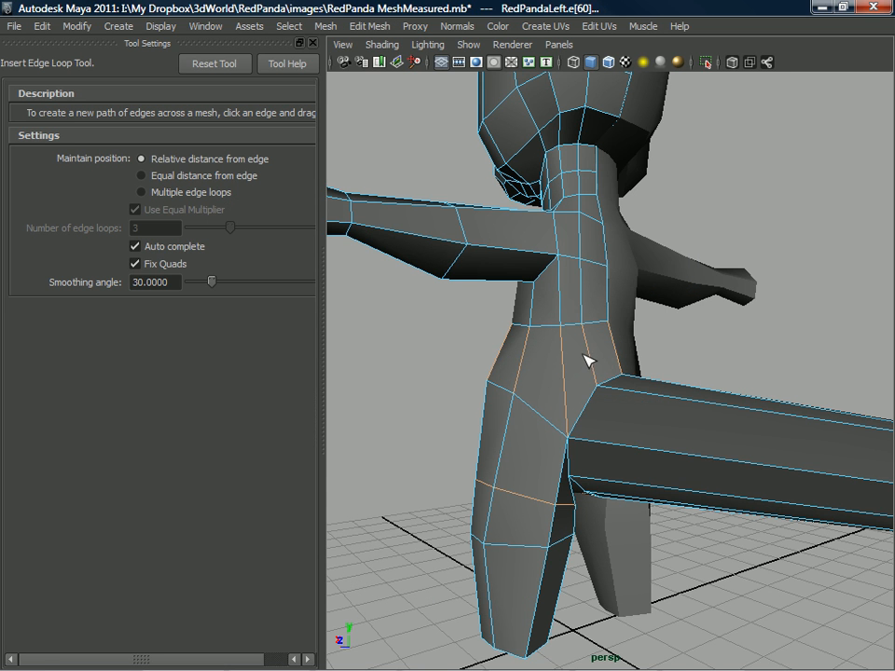
Split the polygons from the lower back above the tail across the hip and down the back of the thigh.
{"action": "right_click_drag", "start_coordinate": [583, 336], "coordinate": [501, 352]}
{"action": "key", "text": "w"}
{"action": "left_click", "coordinate": [597, 361]}
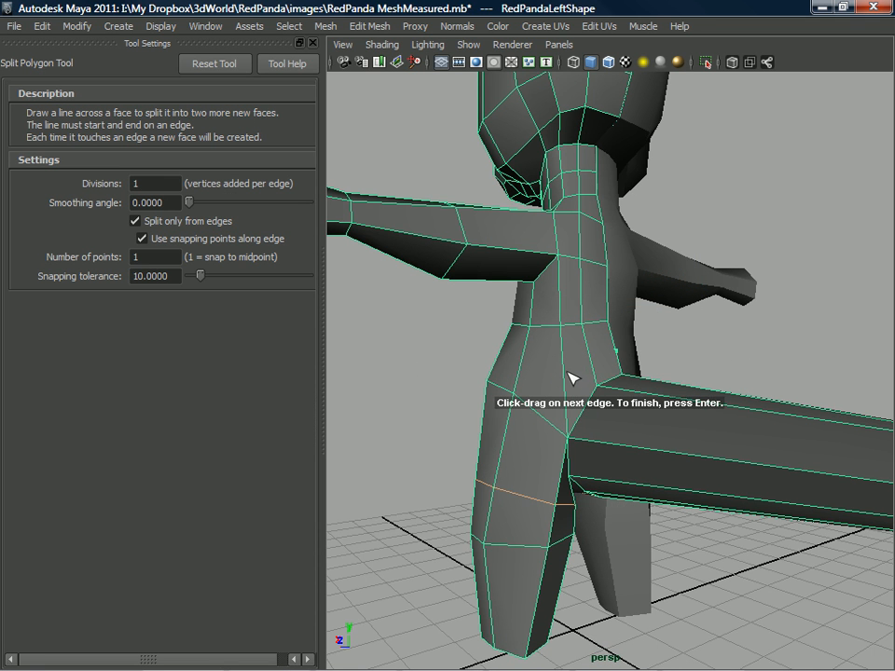
{"action": "left_click", "coordinate": [518, 549]}
{"action": "key", "text": "Return"}
Switch to edge editing and adjust the new diagonal edge on the hip beside the tail base.
{"action": "left_click_drag", "start_coordinate": [545, 434], "coordinate": [610, 379], "text": "alt"}
{"action": "right_click_drag", "start_coordinate": [595, 336], "coordinate": [600, 378]}
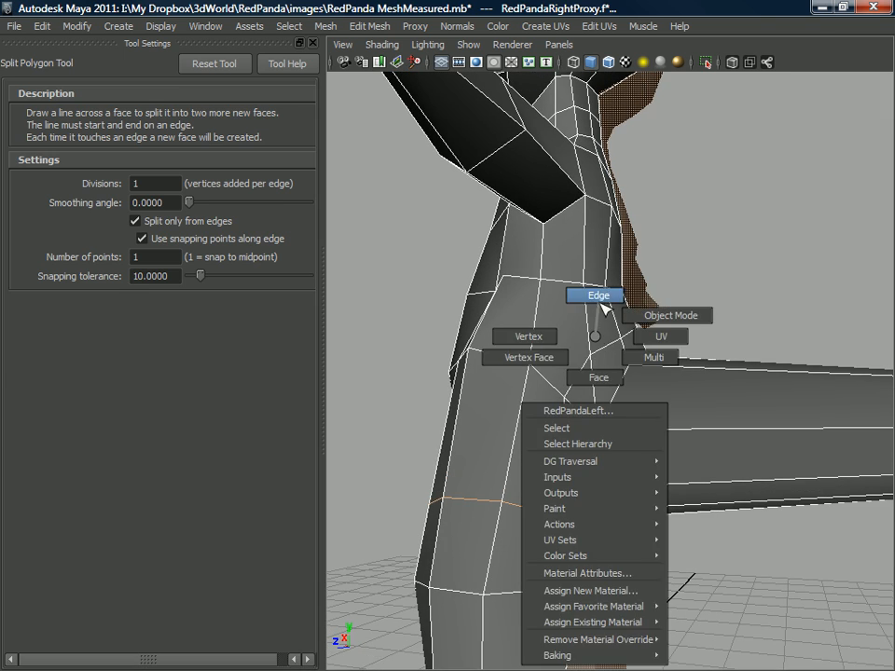
{"action": "right_click_drag", "start_coordinate": [599, 304], "coordinate": [599, 300]}
{"action": "key", "text": "w"}
{"action": "left_click_drag", "start_coordinate": [756, 248], "coordinate": [749, 300], "text": "alt"}
{"action": "left_click", "coordinate": [748, 300]}
{"action": "right_click_drag", "start_coordinate": [589, 377], "coordinate": [589, 347]}
{"action": "left_click_drag", "start_coordinate": [589, 352], "coordinate": [697, 259], "text": "alt"}
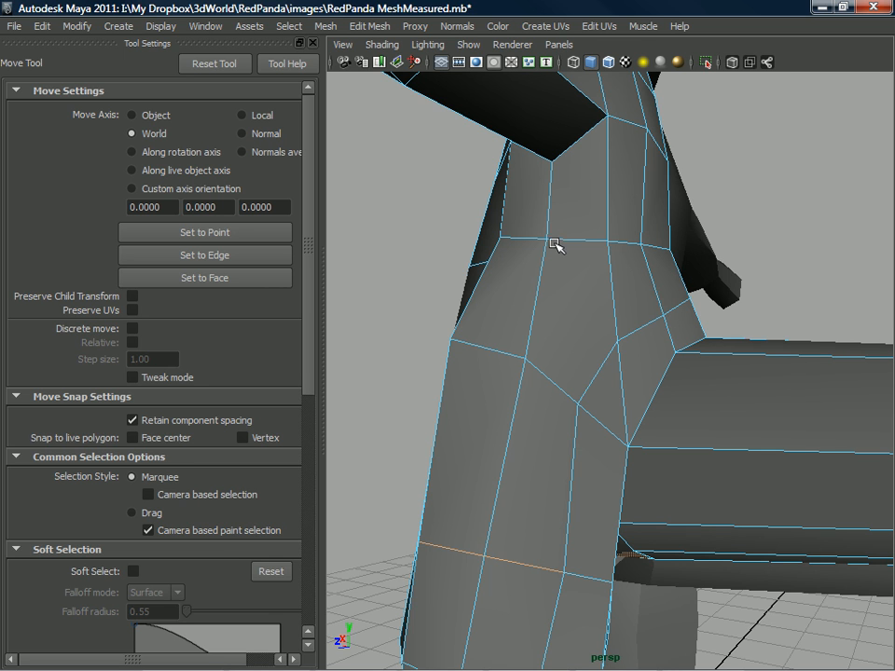
{"action": "left_click", "coordinate": [599, 369]}
{"action": "left_click_drag", "start_coordinate": [600, 369], "coordinate": [602, 368], "text": "alt"}
Check the hip from below and reposition the outer vertex where the tail meets the thigh.
{"action": "right_click_drag", "start_coordinate": [603, 368], "coordinate": [690, 325], "text": "shift"}
{"action": "left_click_drag", "start_coordinate": [603, 348], "coordinate": [620, 392], "text": "alt"}
{"action": "right_click_drag", "start_coordinate": [624, 337], "coordinate": [565, 335]}
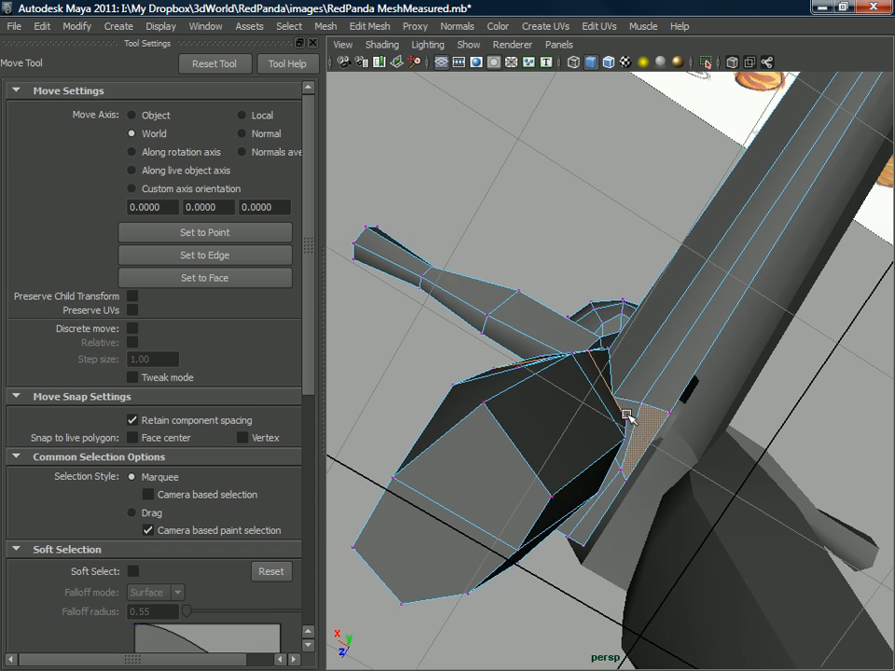
{"action": "left_click_drag", "start_coordinate": [625, 390], "coordinate": [571, 339], "text": "alt"}
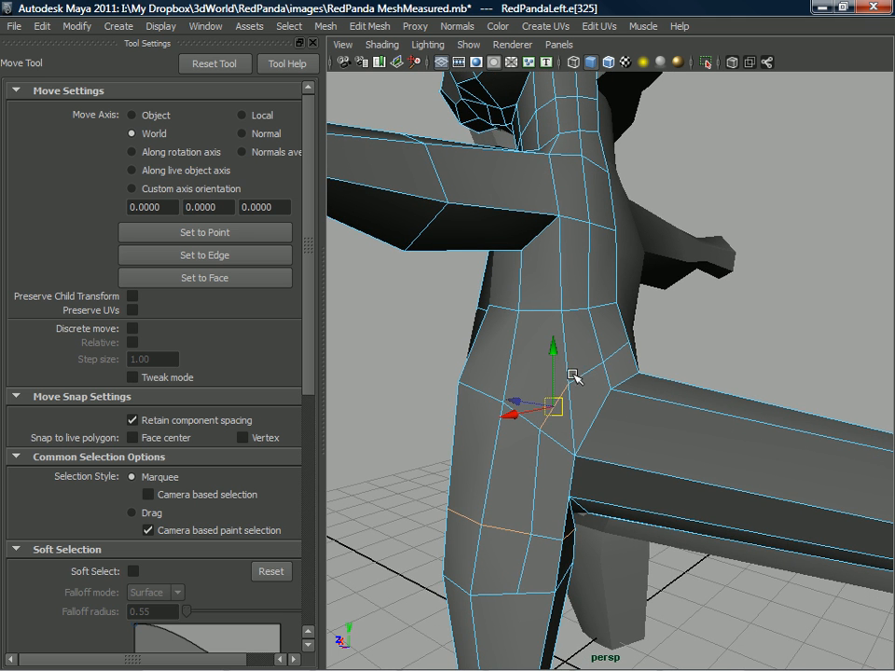
{"action": "mouse_move", "coordinate": [565, 414]}
{"action": "left_mouse_down", "text": "alt"}
{"action": "mouse_move", "coordinate": [579, 361]}
{"action": "mouse_move", "coordinate": [593, 400]}
{"action": "mouse_move", "coordinate": [601, 400]}
{"action": "mouse_move", "coordinate": [571, 442]}
{"action": "mouse_move", "coordinate": [554, 417]}
{"action": "left_mouse_up", "text": "alt"}
{"action": "right_click_drag", "start_coordinate": [556, 337], "coordinate": [518, 368]}
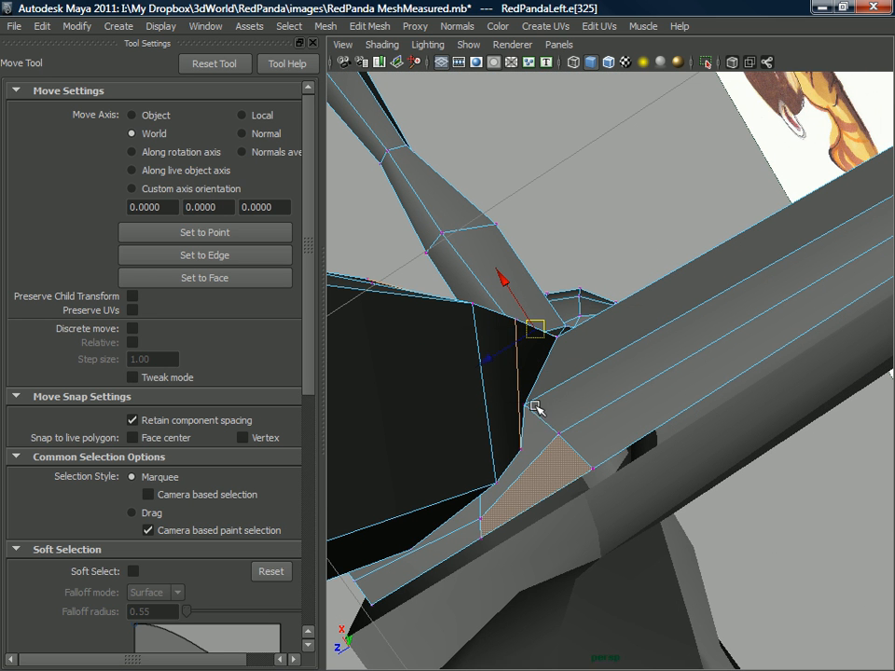
{"action": "left_click", "coordinate": [525, 403]}
{"action": "left_click_drag", "start_coordinate": [525, 404], "coordinate": [621, 350]}
Split the polygons from the hip across to the tail base and along the side of the tail to its tip.
{"action": "right_click_drag", "start_coordinate": [617, 336], "coordinate": [655, 317]}
{"action": "mouse_move", "coordinate": [570, 359]}
{"action": "right_mouse_down", "text": "shift"}
{"action": "mouse_move", "coordinate": [551, 362]}
{"action": "mouse_move", "coordinate": [573, 370]}
{"action": "right_mouse_up", "text": "shift"}
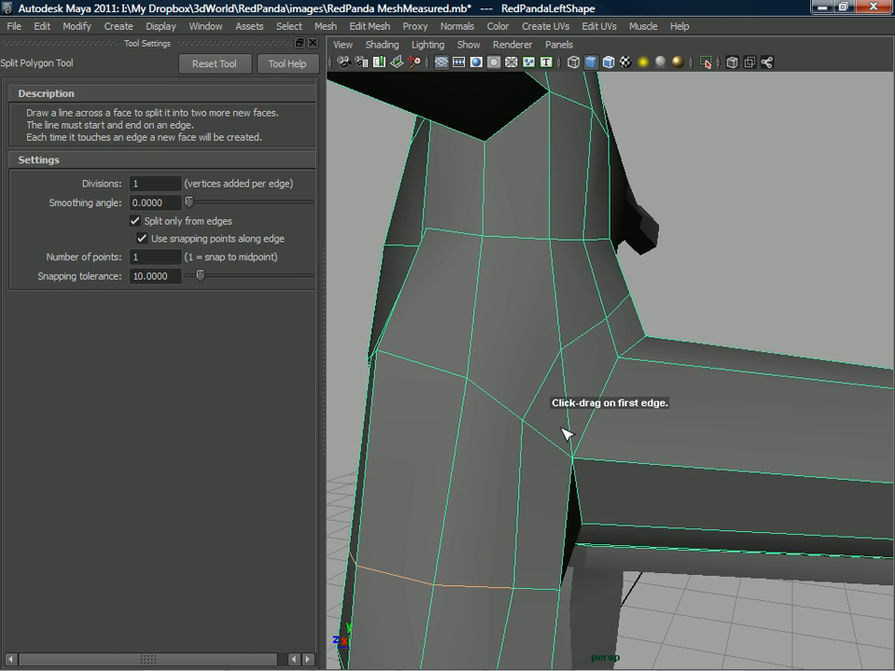
{"action": "left_click_drag", "start_coordinate": [572, 367], "coordinate": [573, 352], "text": "alt"}
{"action": "left_click", "coordinate": [556, 393]}
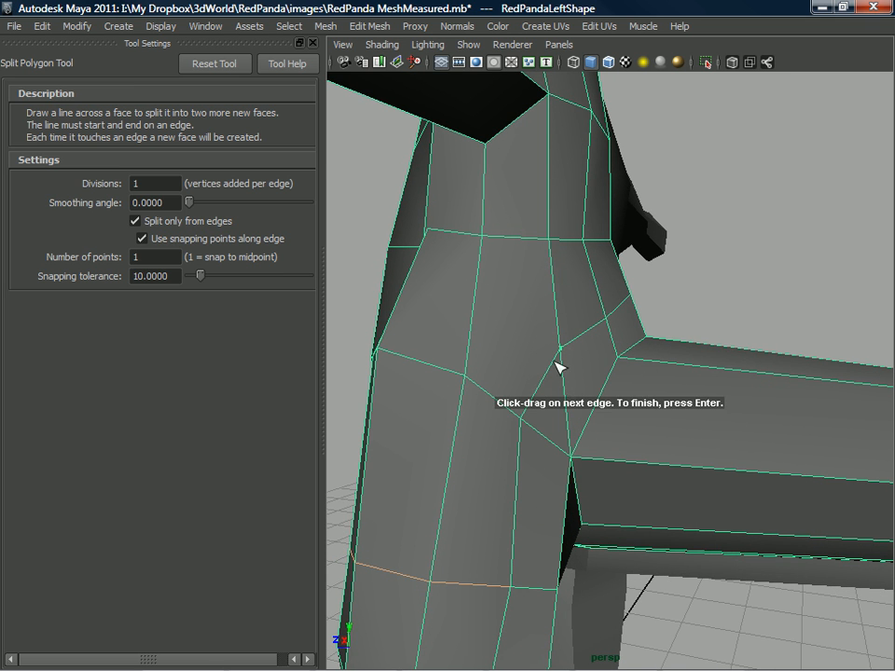
{"action": "left_click_drag", "start_coordinate": [669, 419], "coordinate": [867, 443], "text": "alt"}
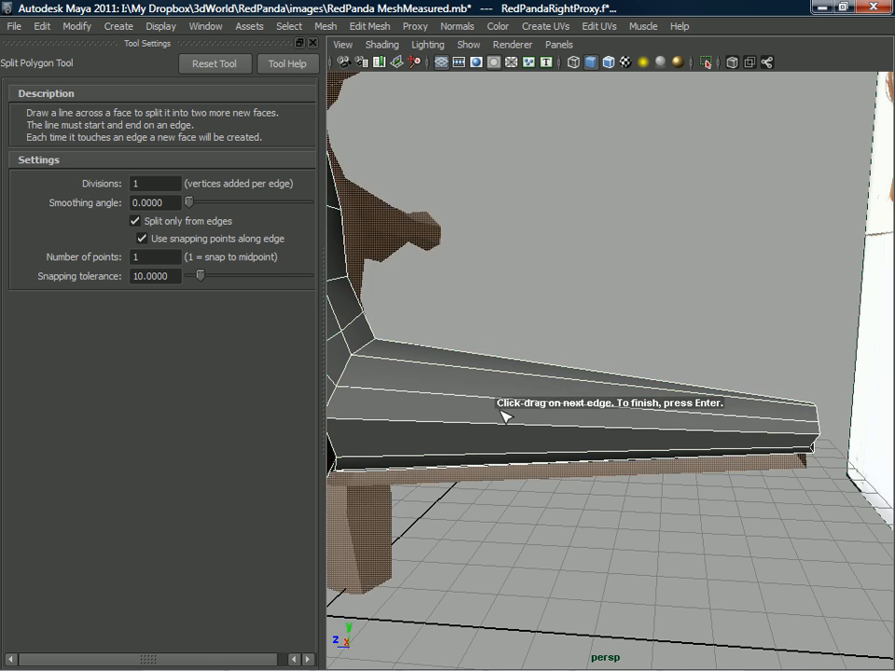
{"action": "left_click_drag", "start_coordinate": [505, 411], "coordinate": [518, 376], "text": "alt"}
Switch to edge editing and delete the edge crossing the hip diamond beside the tail base.
{"action": "right_click_drag", "start_coordinate": [473, 380], "coordinate": [473, 337]}
{"action": "key", "text": "w"}
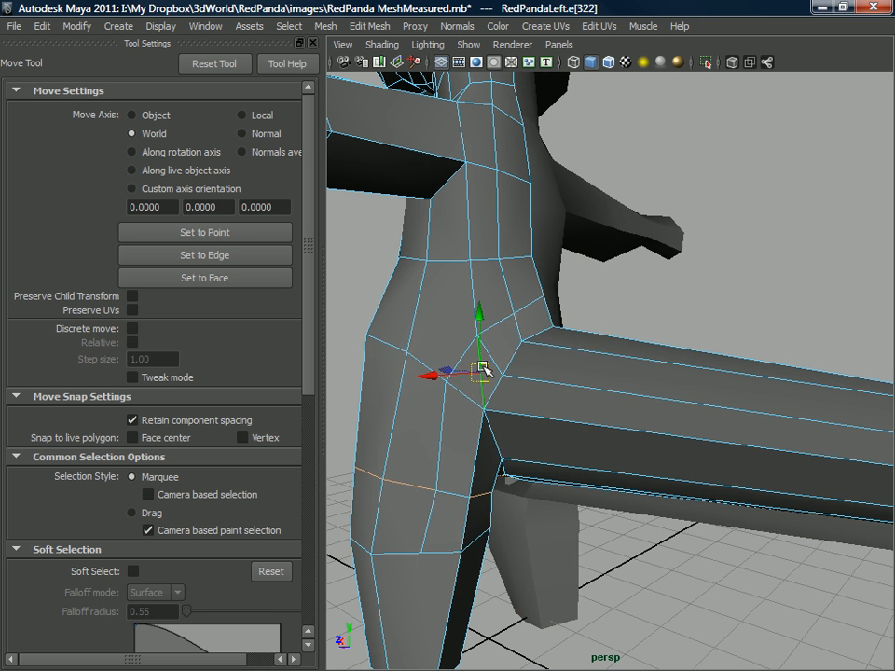
{"action": "right_click_drag", "start_coordinate": [463, 369], "coordinate": [410, 387], "text": "shift"}
{"action": "left_click_drag", "start_coordinate": [515, 403], "coordinate": [512, 347], "text": "alt"}
{"action": "scroll", "coordinate": [514, 349], "scroll_direction": "up", "scroll_amount": 3}
Switch to vertex editing and reposition the hip vertices around the tail base to even out the faces.
{"action": "right_click_drag", "start_coordinate": [518, 337], "coordinate": [449, 339]}
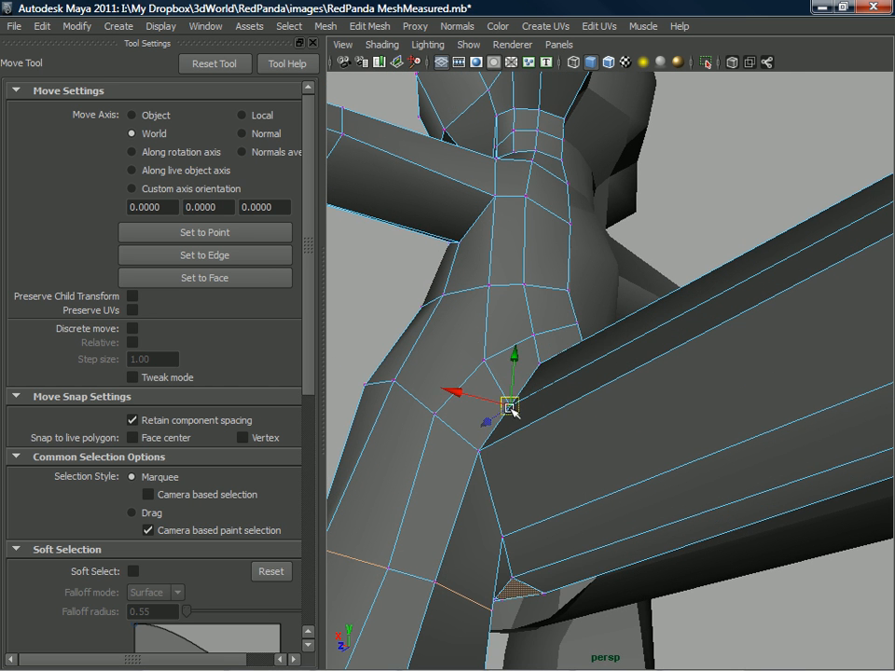
{"action": "left_click_drag", "start_coordinate": [514, 408], "coordinate": [487, 383]}
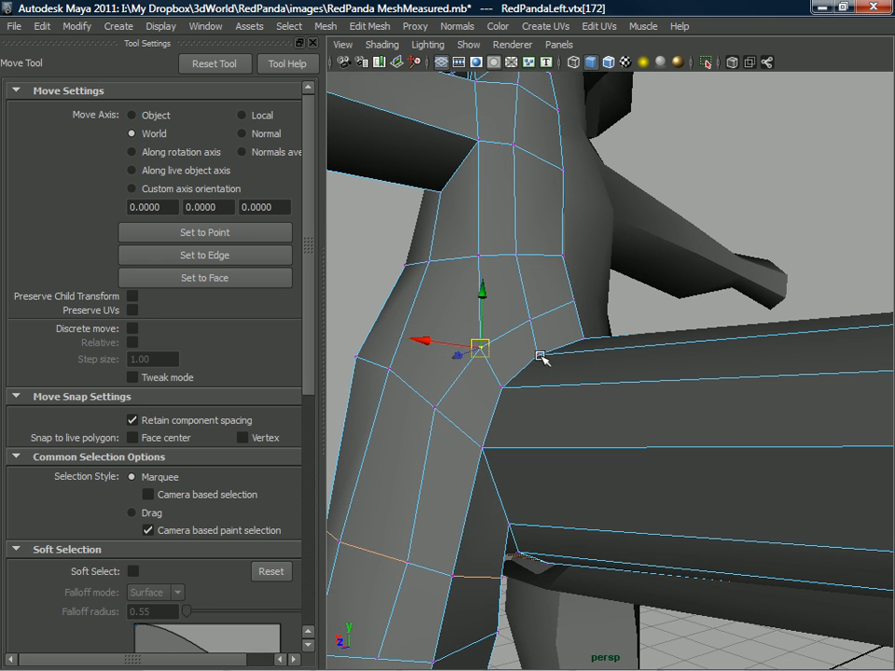
{"action": "left_click_drag", "start_coordinate": [540, 355], "coordinate": [491, 384], "text": "alt"}
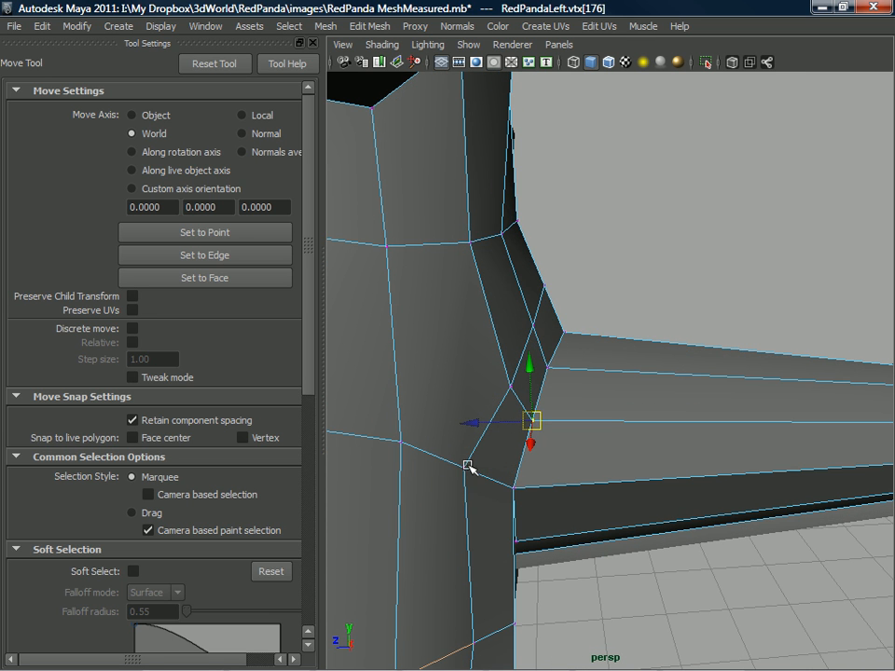
{"action": "left_click", "coordinate": [464, 467]}
{"action": "left_click", "coordinate": [512, 487], "text": "shift"}
{"action": "left_click_drag", "start_coordinate": [486, 477], "coordinate": [536, 410]}
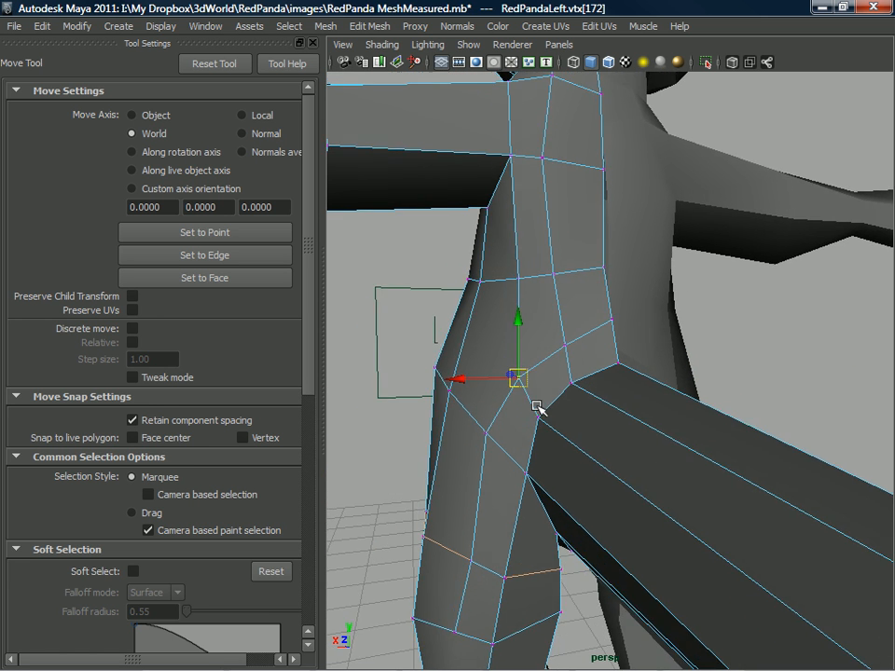
{"action": "left_click", "coordinate": [540, 419]}
{"action": "left_click", "coordinate": [563, 346]}
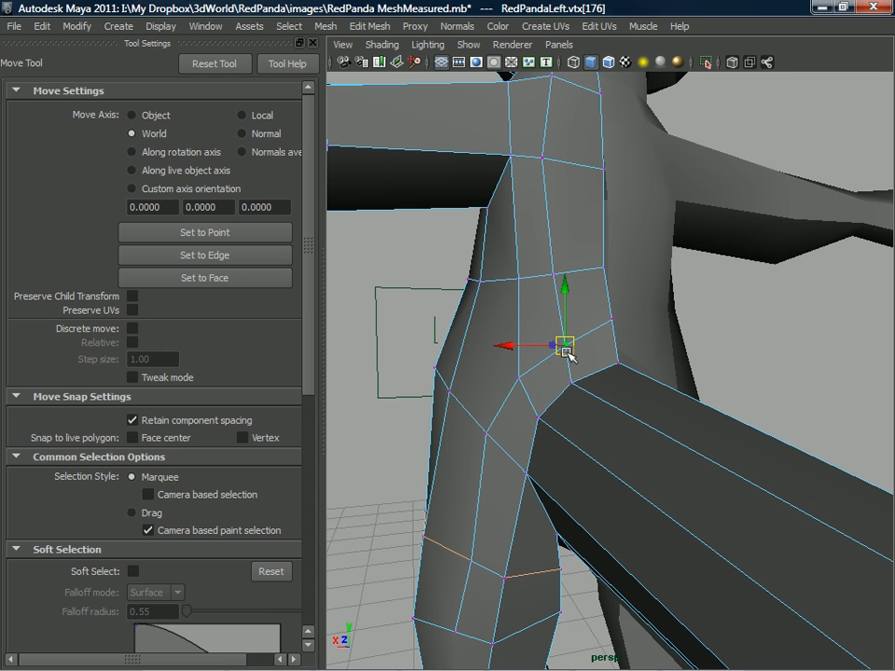
Adjust the vertices on the back of the thigh and up to the waist.
{"action": "left_click_drag", "start_coordinate": [497, 385], "coordinate": [490, 440], "text": "alt"}
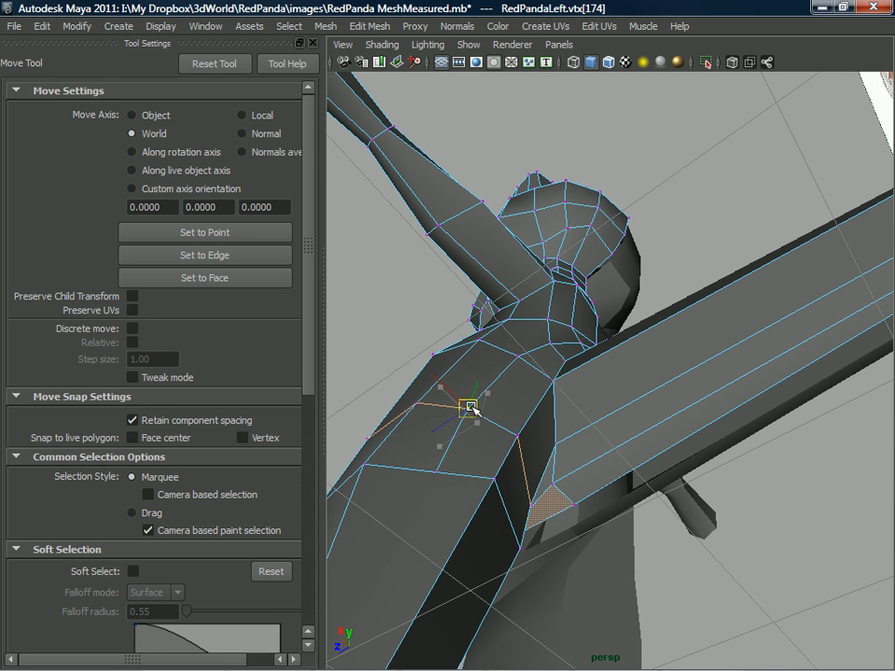
{"action": "left_click", "coordinate": [438, 473]}
{"action": "left_click_drag", "start_coordinate": [426, 464], "coordinate": [528, 380], "text": "alt"}
{"action": "left_click", "coordinate": [531, 398]}
{"action": "left_click_drag", "start_coordinate": [529, 431], "coordinate": [610, 366], "text": "alt"}
Try to split the polygons across the side of the hip from the front of the thigh to the tail base.
{"action": "right_click_drag", "start_coordinate": [610, 365], "coordinate": [659, 330]}
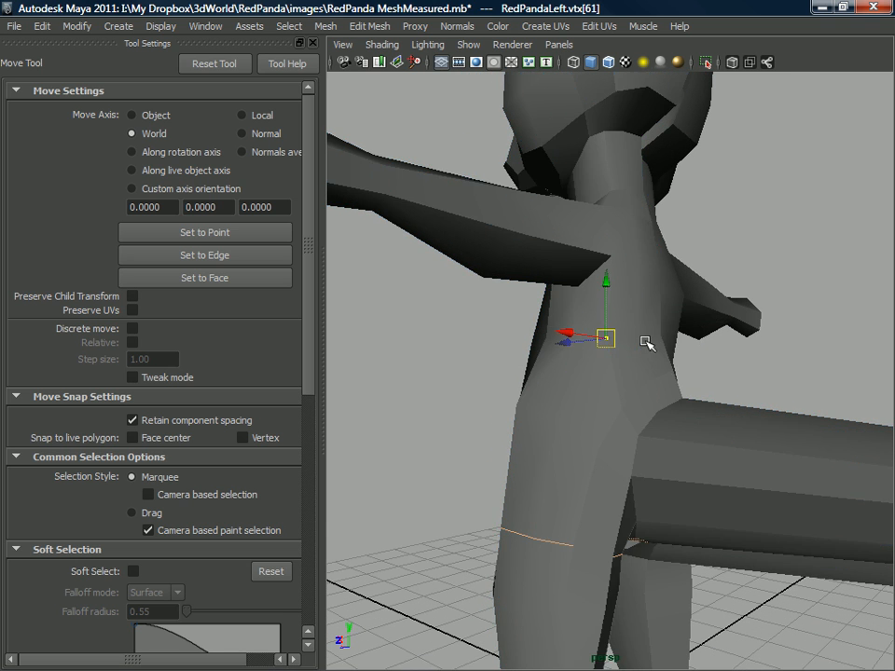
{"action": "right_click_drag", "start_coordinate": [617, 375], "coordinate": [565, 365], "text": "shift"}
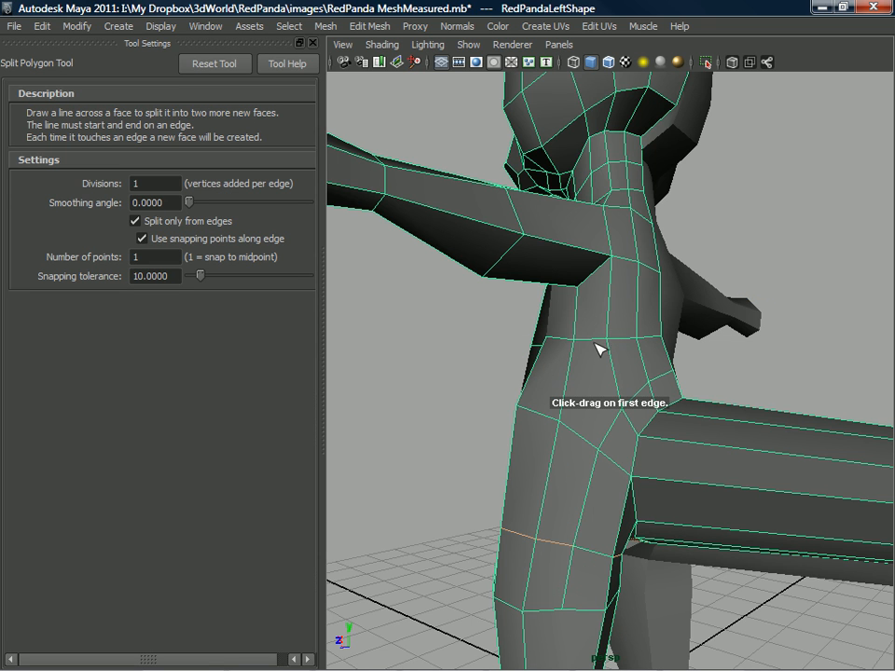
{"action": "left_click_drag", "start_coordinate": [559, 554], "coordinate": [643, 350], "text": "alt"}
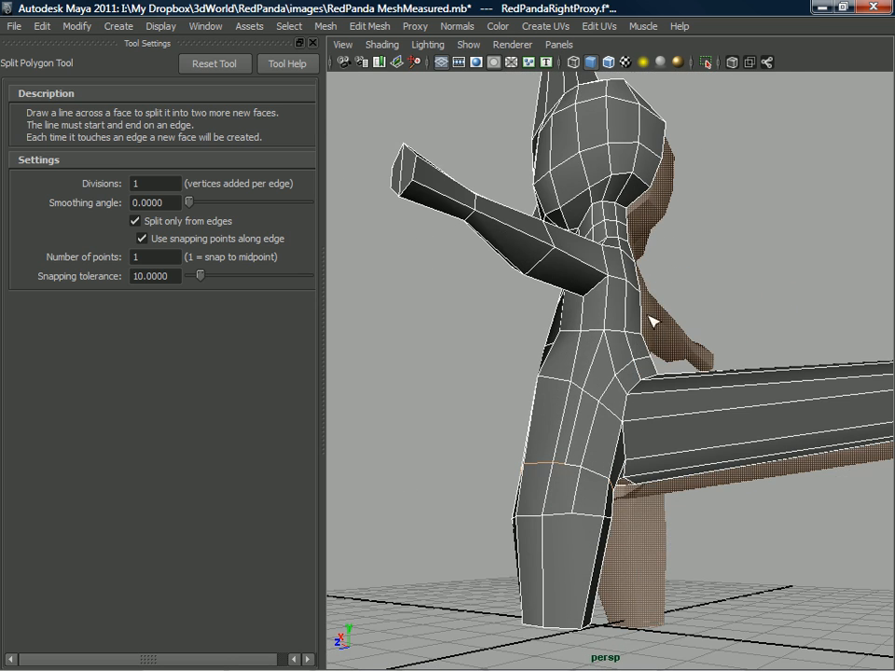
{"action": "key", "text": "ctrl+z"}
{"action": "left_click_drag", "start_coordinate": [585, 373], "coordinate": [581, 403], "text": "alt"}
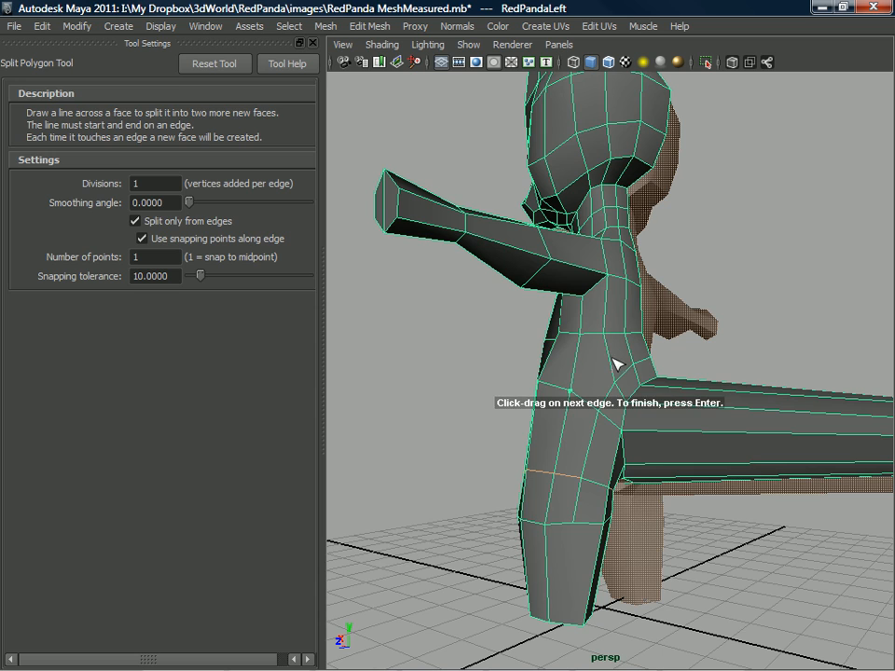
{"action": "left_click_drag", "start_coordinate": [649, 349], "coordinate": [595, 394], "text": "alt"}
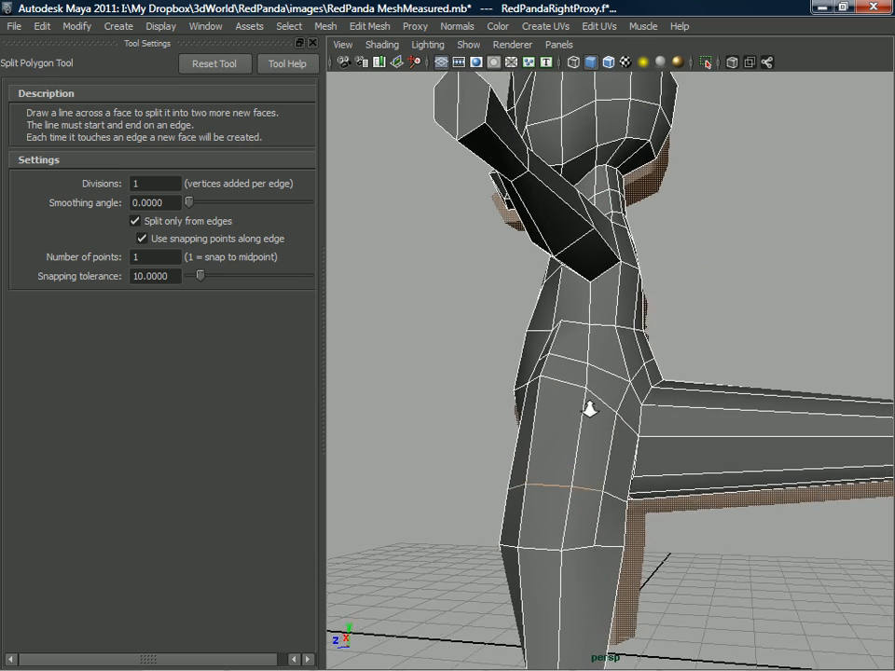
Try to reposition the middle vertex of the new hip split, and undo back past the split.
{"action": "right_click_drag", "start_coordinate": [599, 339], "coordinate": [573, 355]}
{"action": "key", "text": "q"}
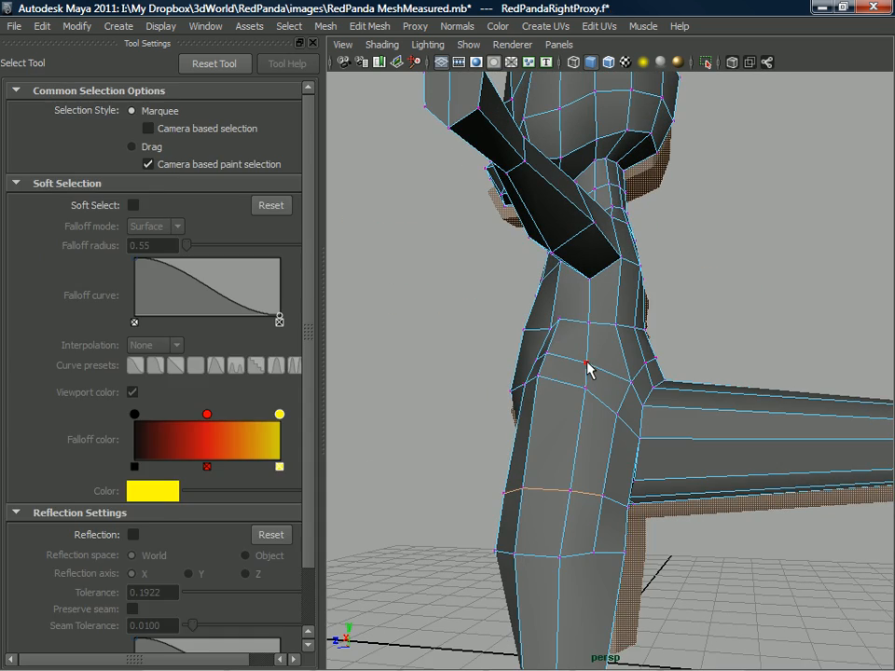
{"action": "left_click", "coordinate": [591, 353]}
{"action": "key", "text": "w"}
{"action": "left_click_drag", "start_coordinate": [598, 354], "coordinate": [668, 372], "text": "alt"}
{"action": "key", "text": "F8"}
{"action": "left_click_drag", "start_coordinate": [587, 392], "coordinate": [604, 354], "text": "alt"}
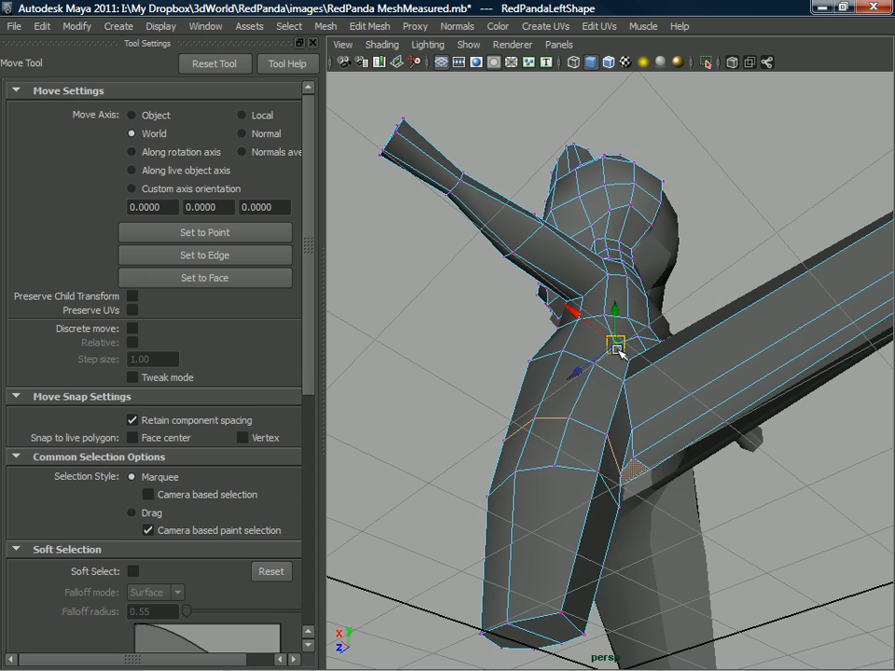
{"action": "left_click_drag", "start_coordinate": [615, 349], "coordinate": [591, 362], "text": "alt"}
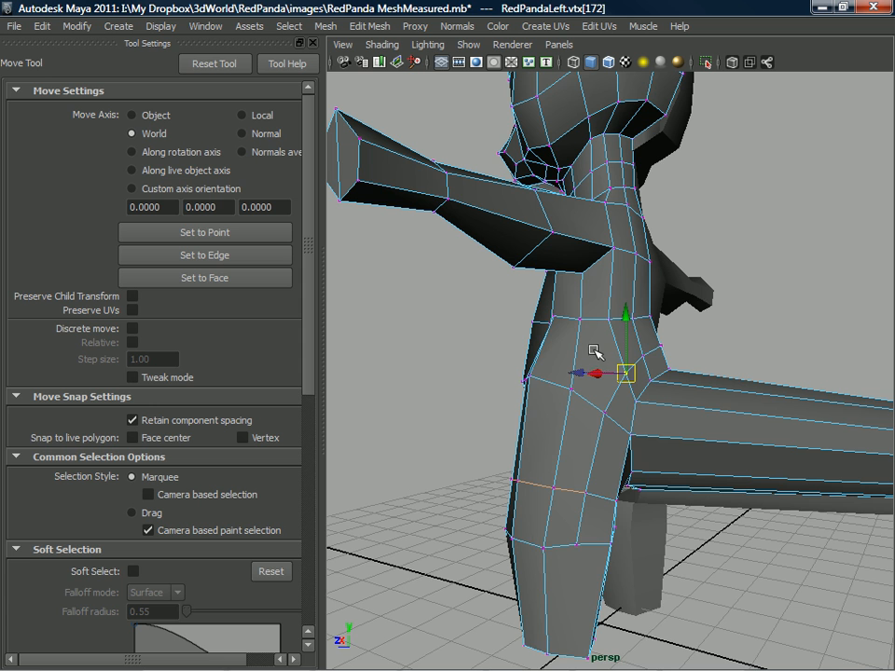
Try to split the hip polygons from the waist down to the side of the tail base.
{"action": "right_click_drag", "start_coordinate": [618, 341], "coordinate": [652, 321]}
{"action": "right_click_drag", "start_coordinate": [599, 339], "coordinate": [553, 339], "text": "shift"}
{"action": "left_click_drag", "start_coordinate": [657, 407], "coordinate": [632, 418], "text": "alt"}
{"action": "key", "text": "Return"}
{"action": "mouse_move", "coordinate": [668, 385]}
{"action": "left_mouse_down", "text": "alt"}
{"action": "mouse_move", "coordinate": [606, 393]}
{"action": "mouse_move", "coordinate": [638, 376]}
{"action": "mouse_move", "coordinate": [668, 376]}
{"action": "mouse_move", "coordinate": [687, 360]}
{"action": "mouse_move", "coordinate": [607, 354]}
{"action": "mouse_move", "coordinate": [596, 376]}
{"action": "mouse_move", "coordinate": [628, 395]}
{"action": "mouse_move", "coordinate": [713, 380]}
{"action": "mouse_move", "coordinate": [619, 409]}
{"action": "mouse_move", "coordinate": [699, 380]}
{"action": "mouse_move", "coordinate": [669, 386]}
{"action": "left_mouse_up", "text": "alt"}
Try to adjust the vertices where the hip meets the tail, and undo back past the waist-to-tail split.
{"action": "right_click_drag", "start_coordinate": [624, 336], "coordinate": [590, 375]}
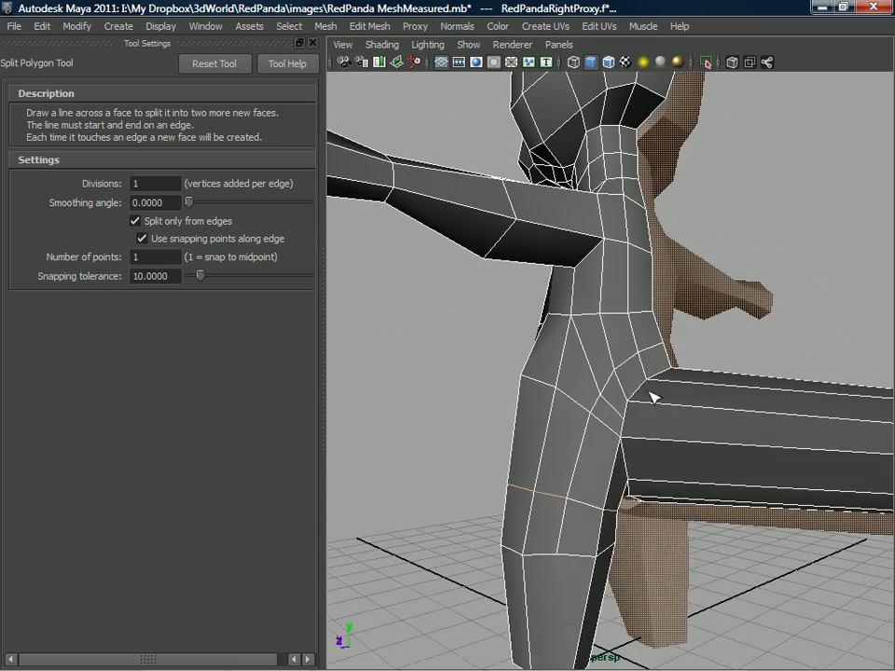
{"action": "key", "text": "q"}
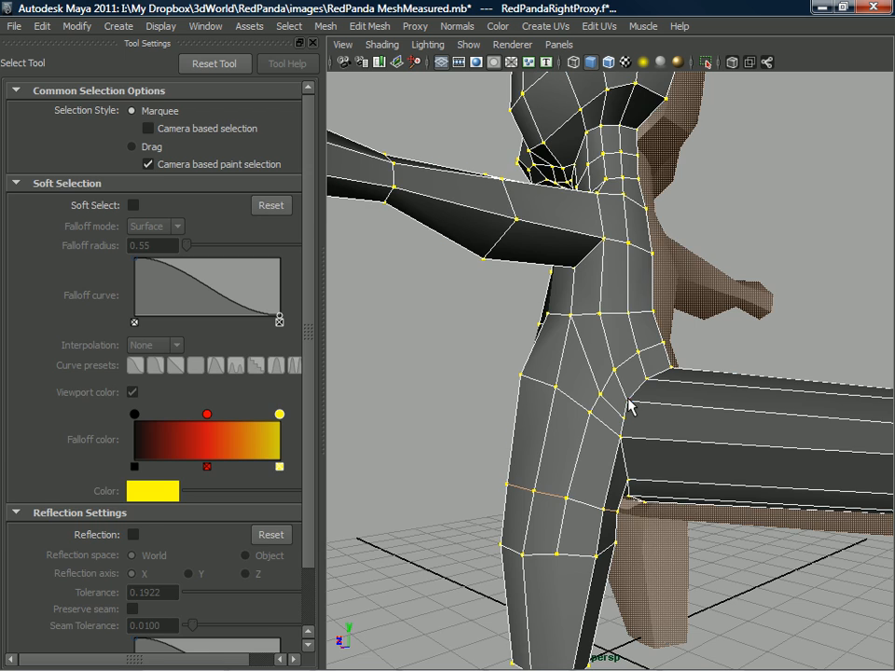
{"action": "left_click", "coordinate": [623, 404]}
{"action": "key", "text": "w"}
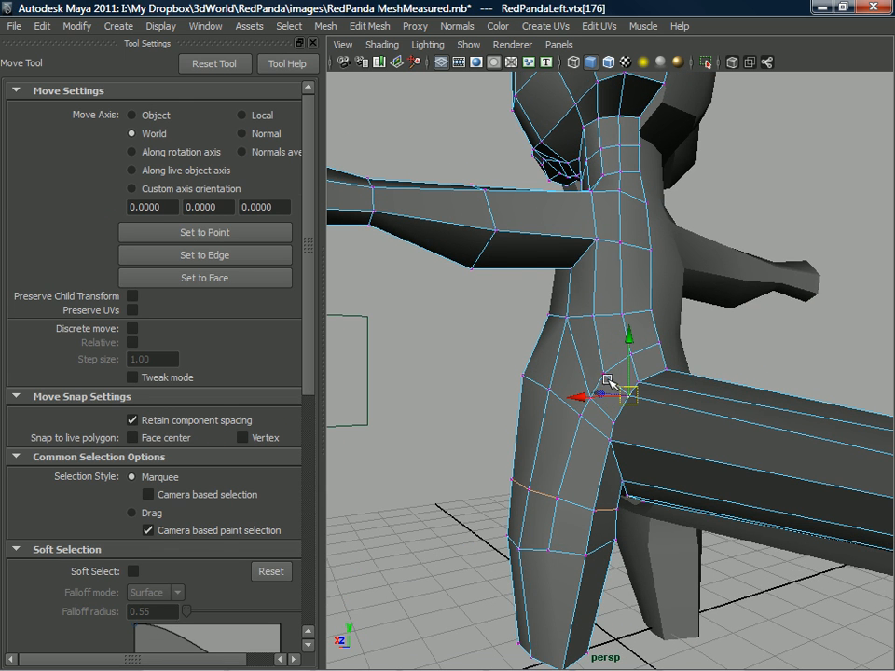
{"action": "left_click_drag", "start_coordinate": [609, 374], "coordinate": [618, 268], "text": "alt"}
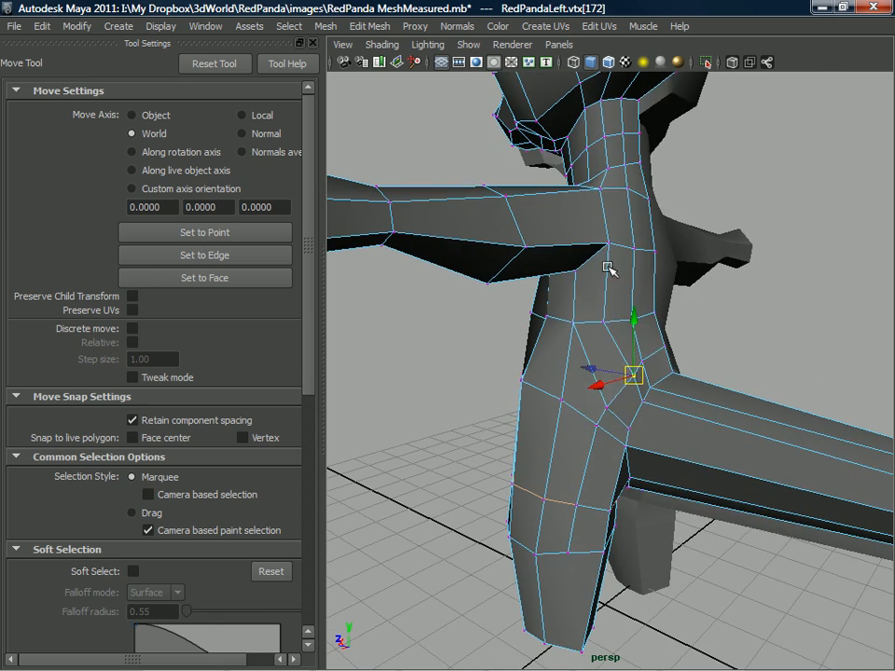
{"action": "key", "text": "z"}
{"action": "key", "text": "z"}
{"action": "key", "text": "z"}
{"action": "key", "text": "z"}
Reposition the vertices on the outer hip and the back of the thigh while viewing the leg from below.
{"action": "mouse_move", "coordinate": [620, 332]}
{"action": "left_mouse_down", "text": "alt"}
{"action": "mouse_move", "coordinate": [627, 335]}
{"action": "mouse_move", "coordinate": [615, 345]}
{"action": "mouse_move", "coordinate": [645, 308]}
{"action": "mouse_move", "coordinate": [685, 299]}
{"action": "mouse_move", "coordinate": [629, 332]}
{"action": "mouse_move", "coordinate": [626, 352]}
{"action": "left_mouse_up", "text": "alt"}
{"action": "right_click_drag", "start_coordinate": [625, 337], "coordinate": [561, 337]}
{"action": "left_click_drag", "start_coordinate": [614, 353], "coordinate": [617, 398], "text": "alt"}
{"action": "left_click", "coordinate": [620, 363]}
{"action": "left_click", "coordinate": [608, 408]}
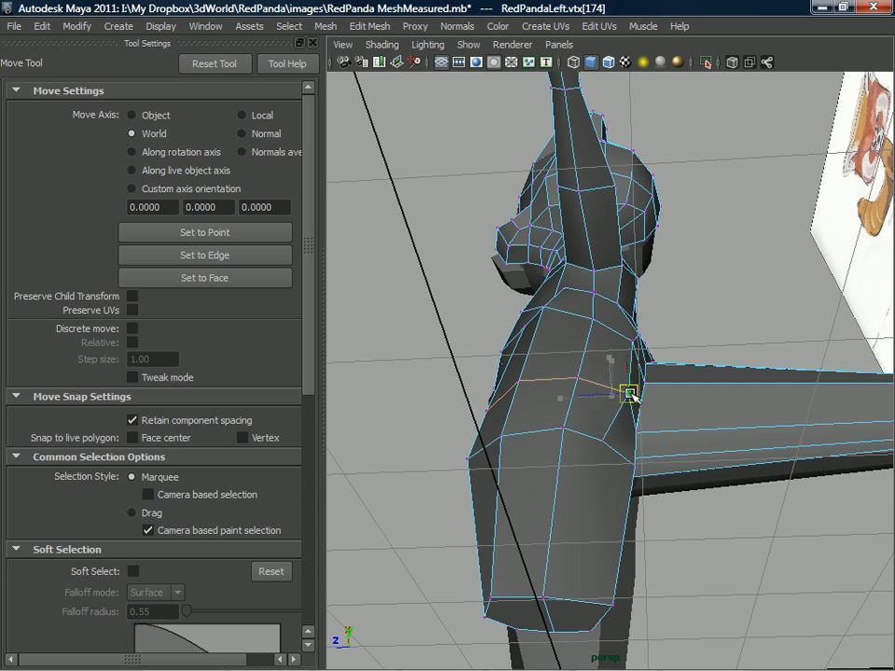
{"action": "left_click_drag", "start_coordinate": [604, 440], "coordinate": [590, 322], "text": "alt"}
{"action": "left_click", "coordinate": [629, 350]}
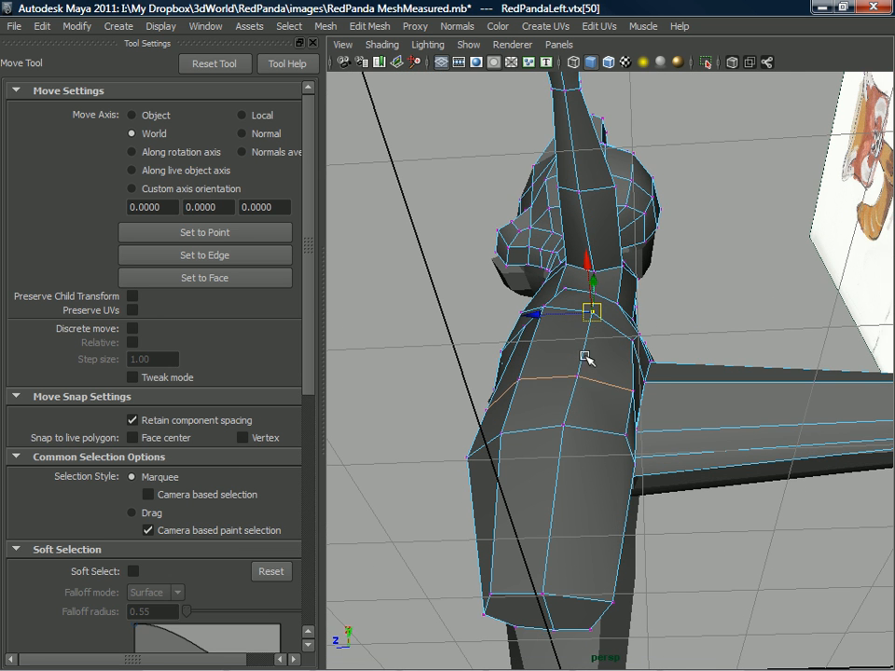
Reposition the front vertices of the thigh and hip to smooth the leg's side profile.
{"action": "left_click_drag", "start_coordinate": [578, 371], "coordinate": [658, 426], "text": "alt"}
{"action": "right_click_drag", "start_coordinate": [658, 426], "coordinate": [634, 419], "text": "alt"}
{"action": "left_click_drag", "start_coordinate": [634, 420], "coordinate": [514, 486], "text": "alt"}
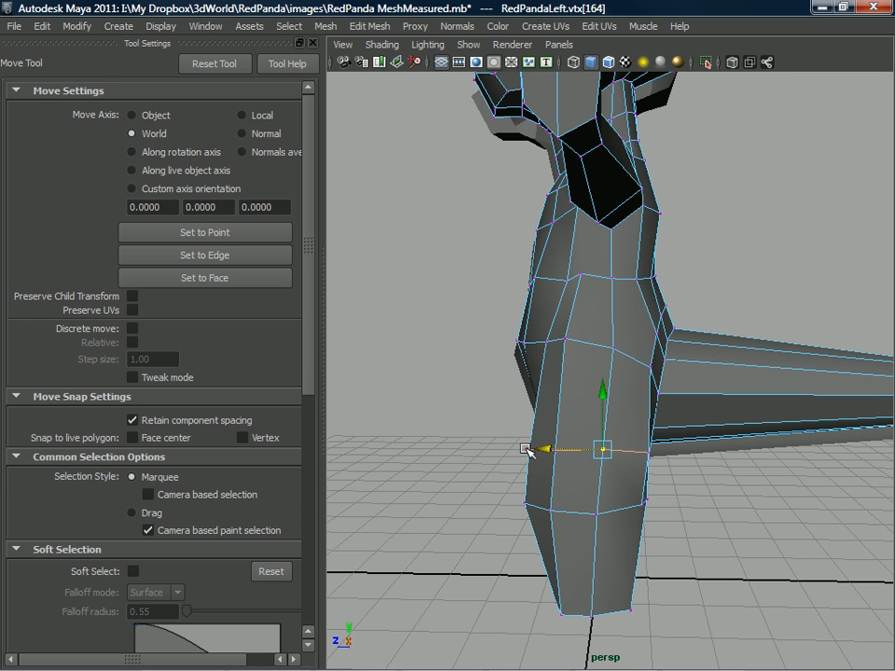
{"action": "left_click", "coordinate": [529, 450]}
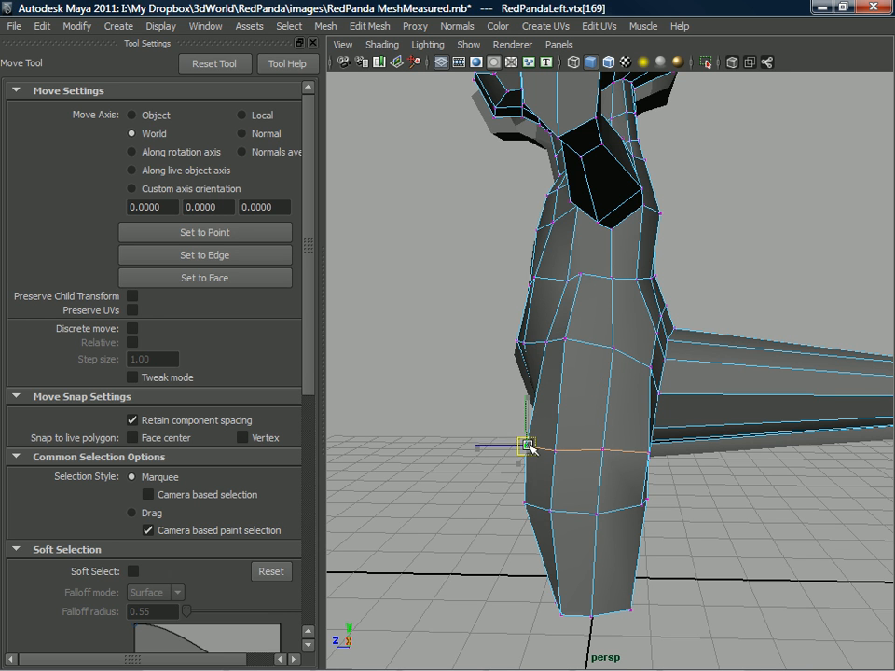
{"action": "left_click_drag", "start_coordinate": [547, 447], "coordinate": [549, 361], "text": "alt"}
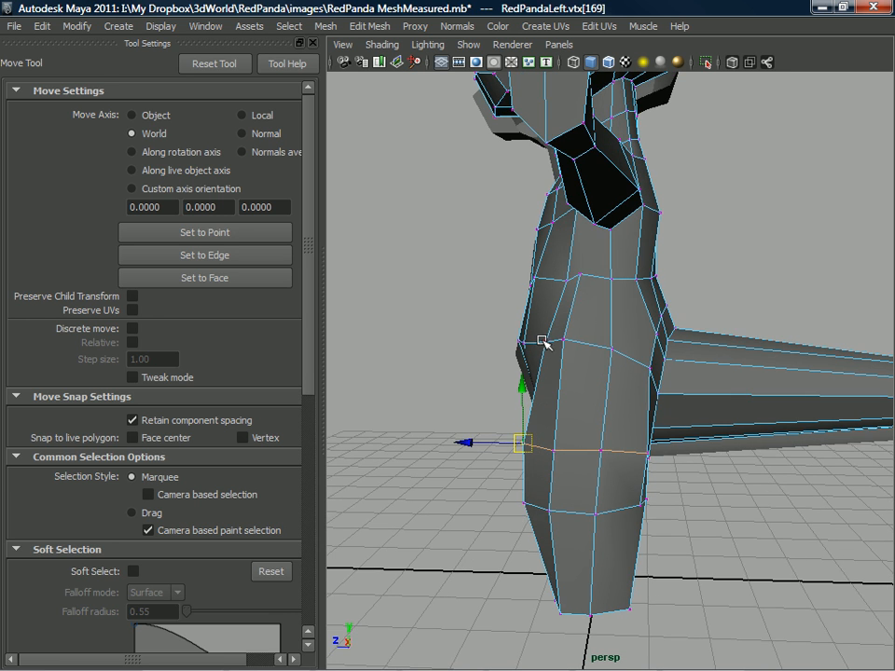
{"action": "left_click", "coordinate": [546, 342]}
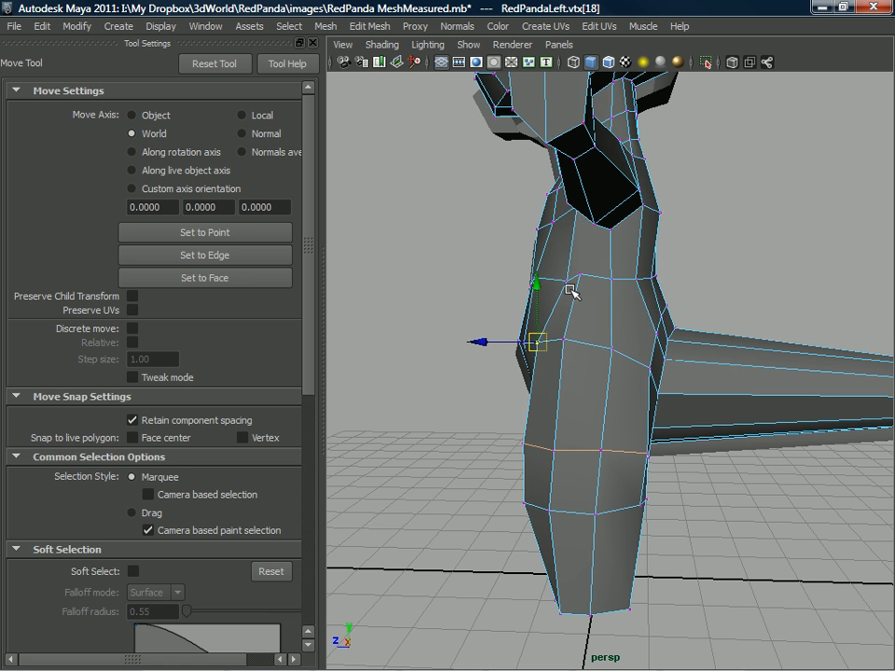
{"action": "middle_click_drag", "start_coordinate": [551, 451], "coordinate": [558, 453]}
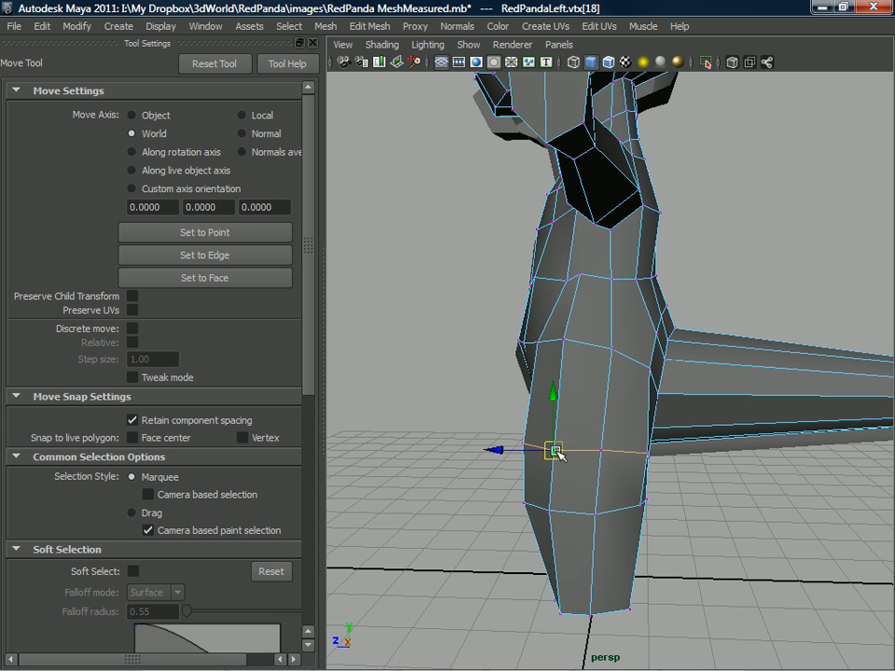
Adjust the vertex on the outer side of the thigh to round the leg.
{"action": "left_click_drag", "start_coordinate": [546, 453], "coordinate": [645, 323], "text": "alt"}
{"action": "left_click", "coordinate": [663, 410]}
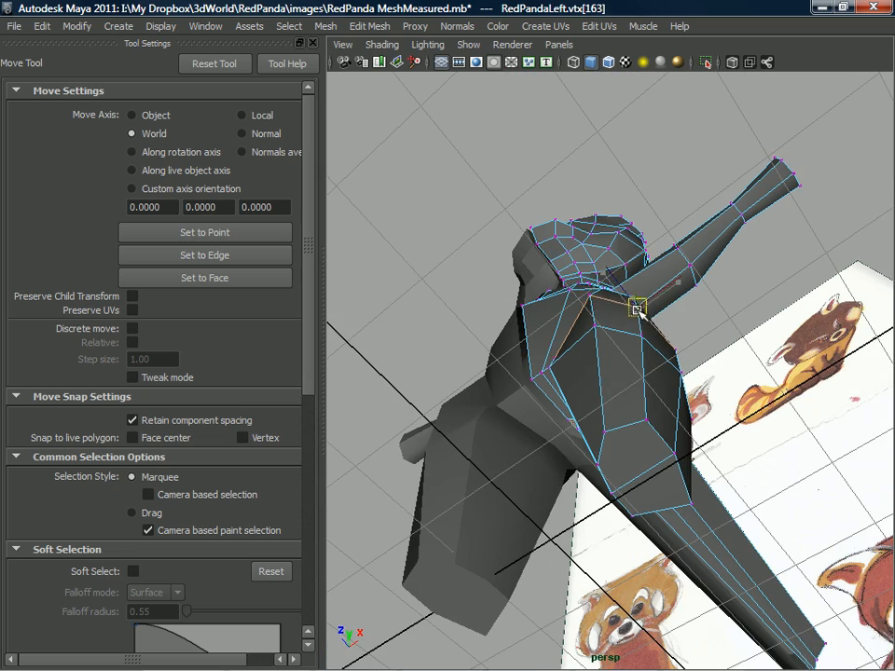
{"action": "mouse_move", "coordinate": [633, 303]}
{"action": "left_mouse_down", "text": "alt"}
{"action": "mouse_move", "coordinate": [499, 388]}
{"action": "mouse_move", "coordinate": [543, 397]}
{"action": "mouse_move", "coordinate": [575, 379]}
{"action": "mouse_move", "coordinate": [778, 351]}
{"action": "mouse_move", "coordinate": [884, 353]}
{"action": "mouse_move", "coordinate": [654, 392]}
{"action": "mouse_move", "coordinate": [599, 317]}
{"action": "mouse_move", "coordinate": [547, 334]}
{"action": "mouse_move", "coordinate": [574, 351]}
{"action": "mouse_move", "coordinate": [496, 343]}
{"action": "mouse_move", "coordinate": [575, 372]}
{"action": "mouse_move", "coordinate": [642, 306]}
{"action": "left_mouse_up", "text": "alt"}
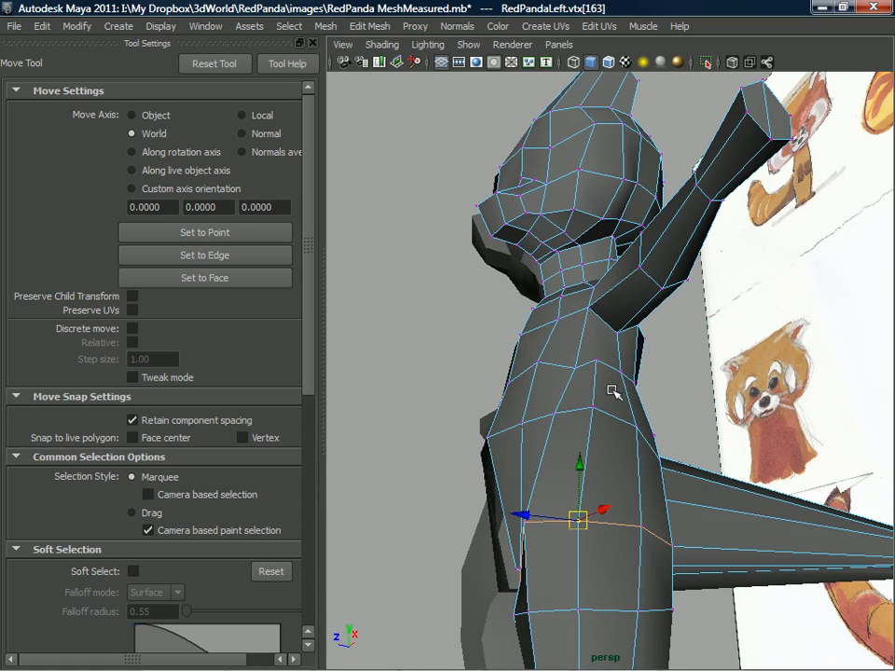
{"action": "scroll", "coordinate": [589, 353], "scroll_direction": "down", "scroll_amount": 5}
{"action": "left_click_drag", "start_coordinate": [644, 414], "coordinate": [652, 321], "text": "alt"}
{"action": "right_click_drag", "start_coordinate": [608, 383], "coordinate": [609, 392], "text": "alt"}
{"action": "left_click_drag", "start_coordinate": [609, 391], "coordinate": [601, 296], "text": "alt"}
{"action": "left_click_drag", "start_coordinate": [714, 342], "coordinate": [599, 454]}
{"action": "left_click_drag", "start_coordinate": [644, 399], "coordinate": [650, 375]}
{"action": "key", "text": "ctrl+z"}
Return to object mode and select the left half of the red panda.
{"action": "right_click_drag", "start_coordinate": [651, 375], "coordinate": [599, 431], "text": "alt"}
{"action": "right_click_drag", "start_coordinate": [609, 336], "coordinate": [699, 315]}
{"action": "left_click", "coordinate": [597, 417]}
{"action": "left_click_drag", "start_coordinate": [598, 418], "coordinate": [607, 447], "text": "alt"}
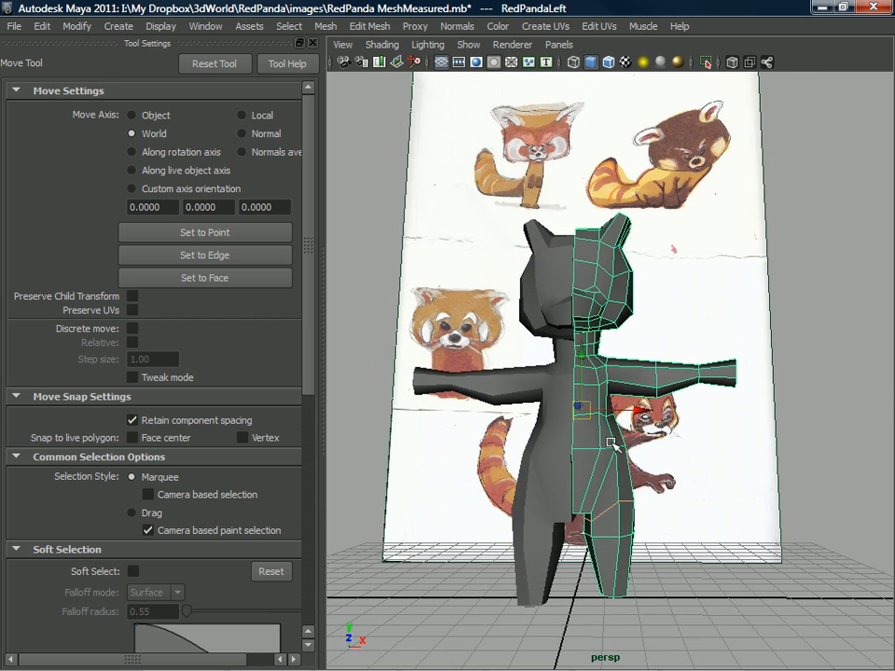
Show the channel box and compare the transform values of the left half and the mirrored right proxy.
{"action": "key", "text": "ctrl+a"}
{"action": "key", "text": "ctrl+a"}
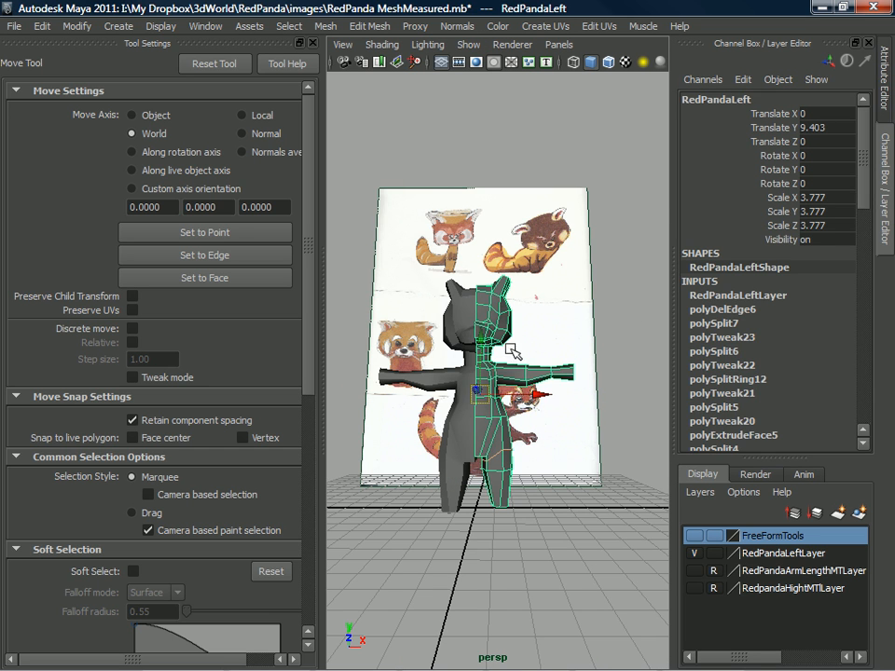
{"action": "left_click", "coordinate": [470, 326]}
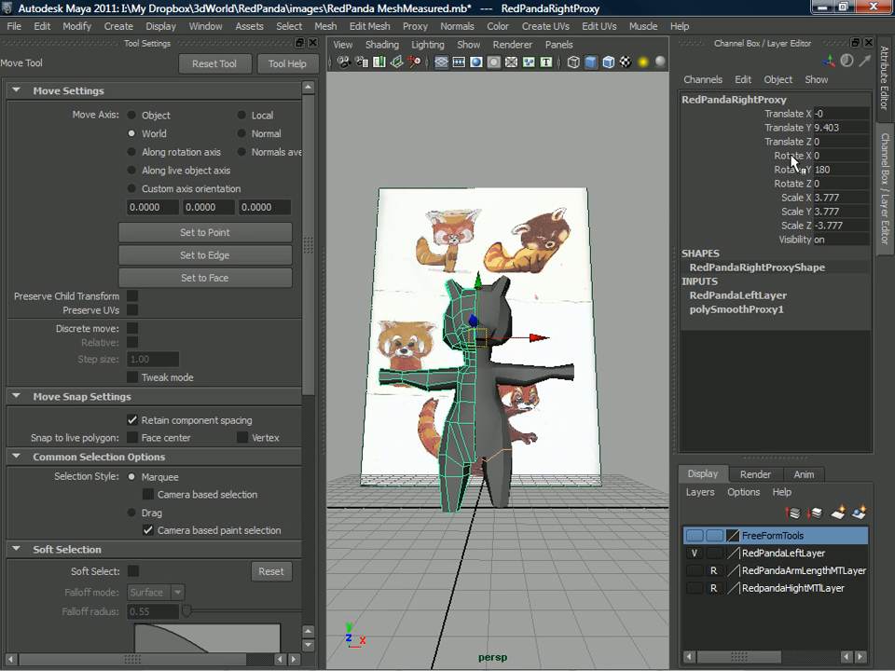
{"action": "left_click", "coordinate": [509, 310]}
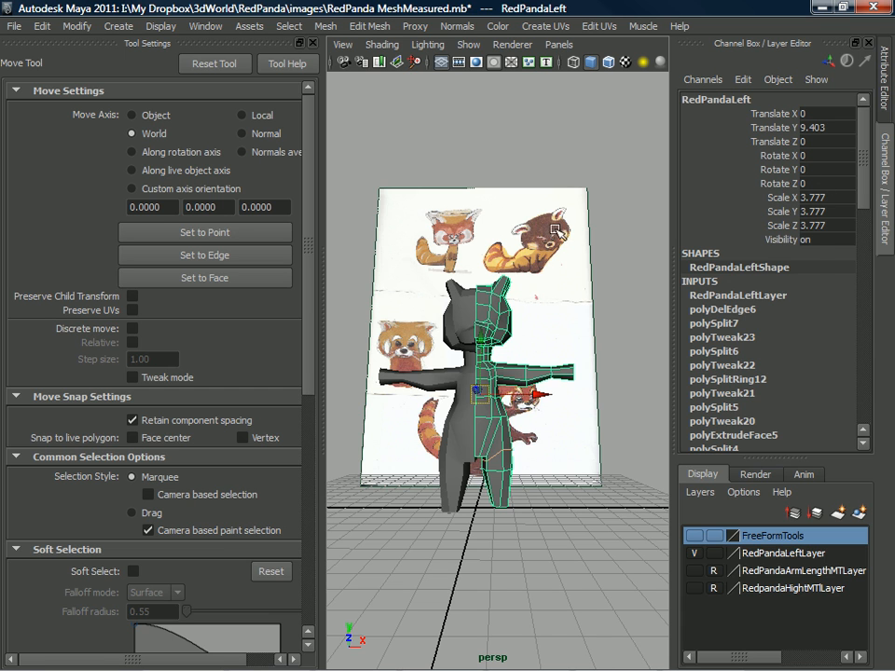
{"action": "left_click", "coordinate": [463, 301]}
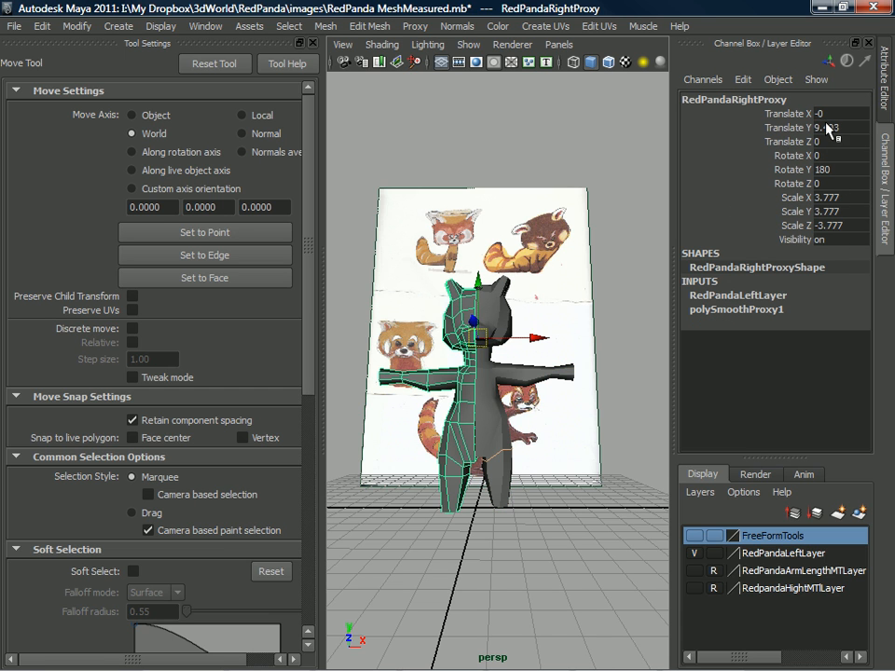
{"action": "left_click", "coordinate": [504, 304]}
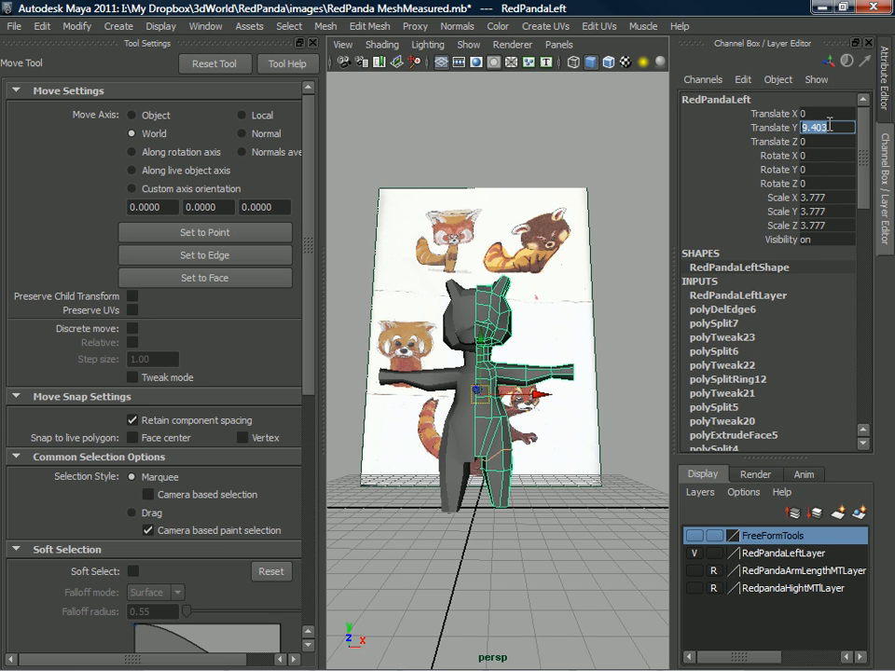
Try moving the left half of the red panda, and undo each move.
{"action": "left_click_drag", "start_coordinate": [634, 329], "coordinate": [565, 354], "text": "alt"}
{"action": "mouse_move", "coordinate": [565, 354]}
{"action": "right_mouse_down", "text": "alt"}
{"action": "mouse_move", "coordinate": [556, 375]}
{"action": "mouse_move", "coordinate": [573, 352]}
{"action": "right_mouse_up", "text": "alt"}
{"action": "left_click_drag", "start_coordinate": [573, 353], "coordinate": [507, 345], "text": "alt"}
{"action": "left_click_drag", "start_coordinate": [550, 284], "coordinate": [551, 293]}
{"action": "key", "text": "ctrl+z"}
{"action": "left_click_drag", "start_coordinate": [501, 330], "coordinate": [476, 340], "text": "alt"}
{"action": "left_click_drag", "start_coordinate": [555, 282], "coordinate": [535, 233]}
{"action": "key", "text": "ctrl+z"}
Return to object mode and reselect the left half of the body.
{"action": "left_click_drag", "start_coordinate": [505, 271], "coordinate": [500, 317], "text": "alt"}
{"action": "left_click_drag", "start_coordinate": [434, 387], "coordinate": [521, 326], "text": "alt"}
{"action": "right_click_drag", "start_coordinate": [536, 223], "coordinate": [579, 192]}
{"action": "left_click", "coordinate": [438, 125]}
{"action": "left_click", "coordinate": [498, 180]}
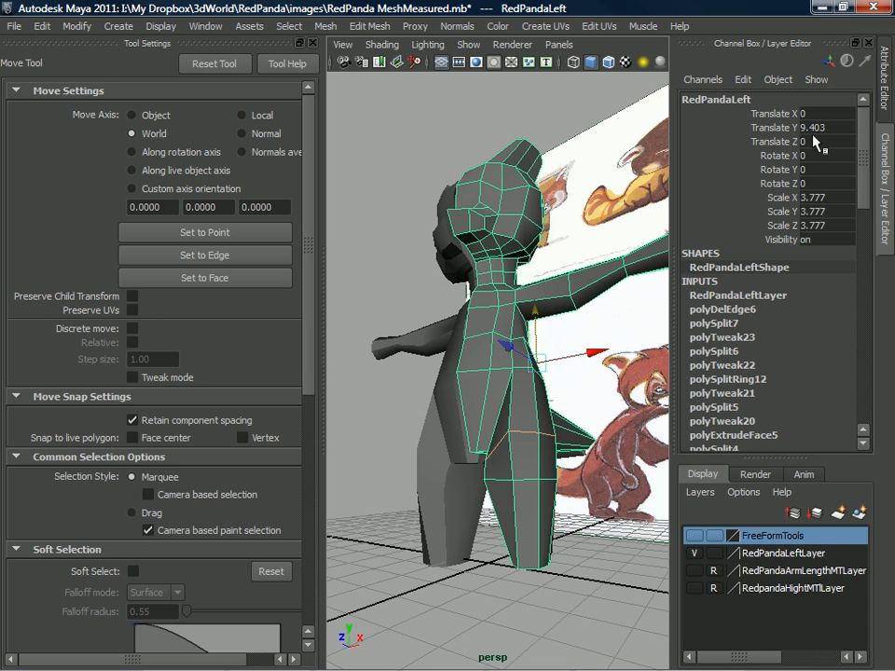
Move the mirrored right proxy to X -0.029, Y 9.672, Z -0.071 against the left half's centre seam.
{"action": "left_click", "coordinate": [420, 340]}
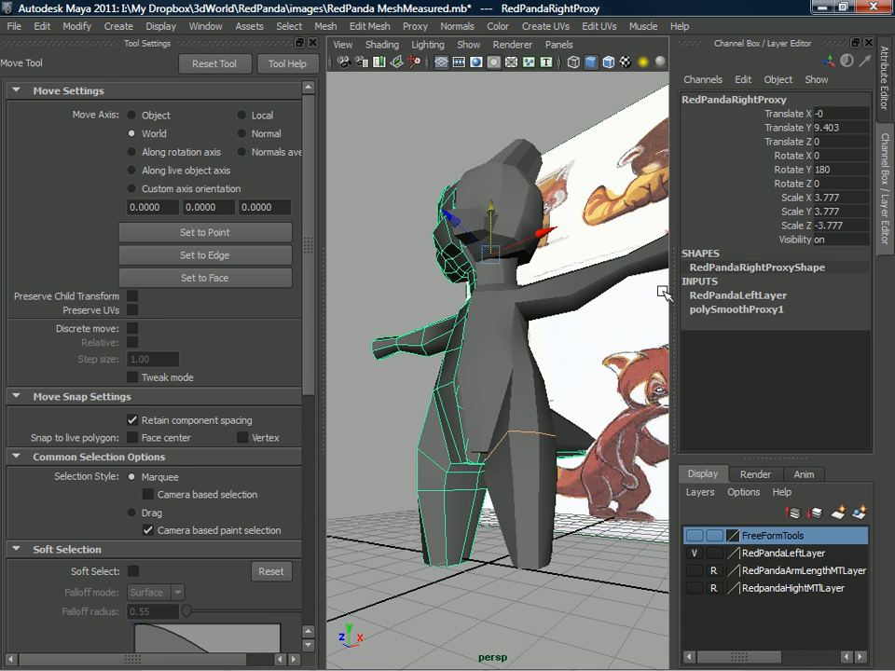
{"action": "left_click", "coordinate": [510, 219]}
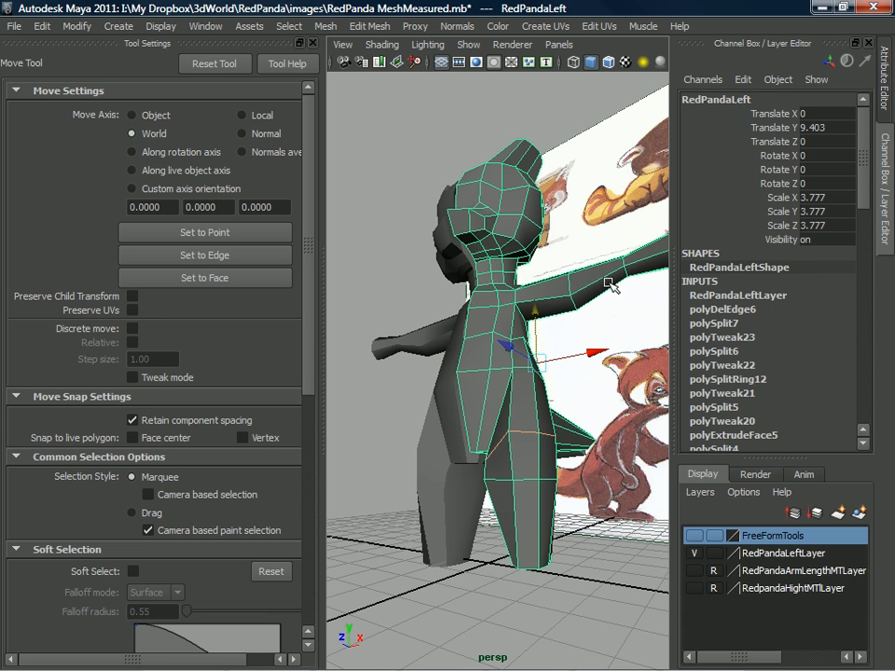
{"action": "left_click", "coordinate": [435, 230]}
{"action": "left_click_drag", "start_coordinate": [435, 230], "coordinate": [453, 369], "text": "alt"}
{"action": "right_click_drag", "start_coordinate": [522, 238], "coordinate": [578, 219]}
{"action": "left_click", "coordinate": [621, 285]}
{"action": "scroll", "coordinate": [503, 334], "scroll_direction": "down", "scroll_amount": 8}
{"action": "scroll", "coordinate": [479, 369], "scroll_direction": "up", "scroll_amount": 8}
{"action": "left_click_drag", "start_coordinate": [479, 369], "coordinate": [458, 369], "text": "alt"}
{"action": "left_click", "coordinate": [457, 369]}
{"action": "mouse_move", "coordinate": [532, 280]}
{"action": "left_mouse_down", "text": "alt"}
{"action": "mouse_move", "coordinate": [520, 288]}
{"action": "mouse_move", "coordinate": [541, 282]}
{"action": "left_mouse_up", "text": "alt"}
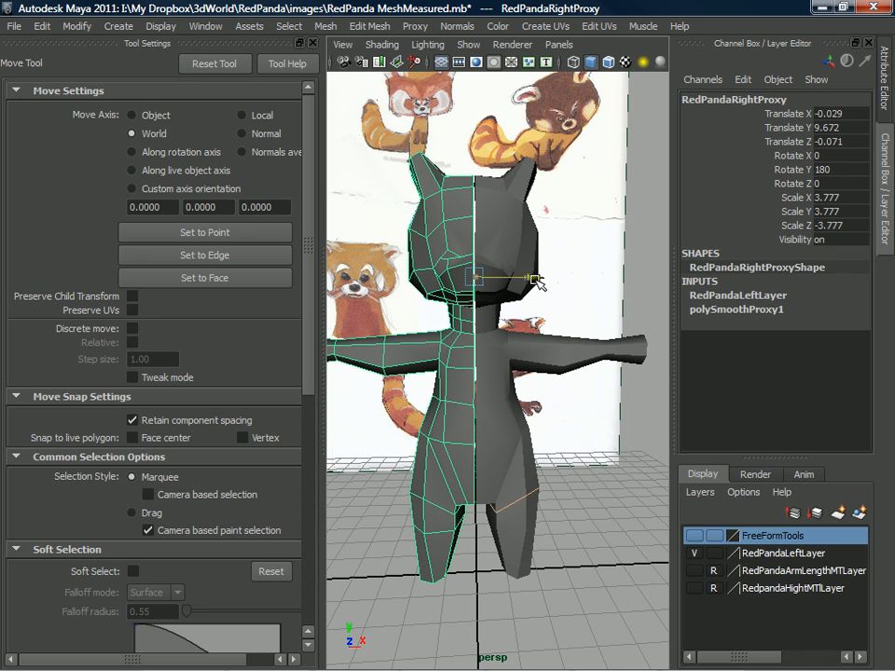
Deselect the model and switch to a maximized perspective view with the side panels hidden.
{"action": "left_click", "coordinate": [500, 335]}
{"action": "left_click_drag", "start_coordinate": [500, 317], "coordinate": [493, 388], "text": "alt"}
{"action": "left_click", "coordinate": [642, 247]}
{"action": "scroll", "coordinate": [522, 318], "scroll_direction": "down", "scroll_amount": 5}
{"action": "scroll", "coordinate": [512, 320], "scroll_direction": "up", "scroll_amount": 5}
{"action": "middle_click_drag", "start_coordinate": [493, 388], "coordinate": [499, 399], "text": "alt"}
{"action": "key", "text": "space"}
{"action": "key", "text": "space"}
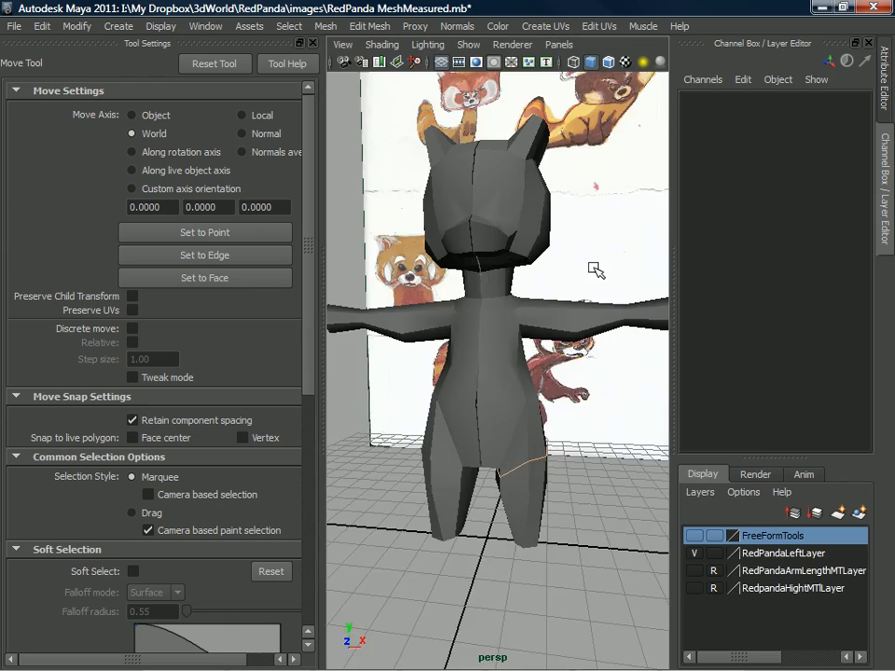
{"action": "key", "text": "ctrl+space"}
{"action": "key", "text": "space"}
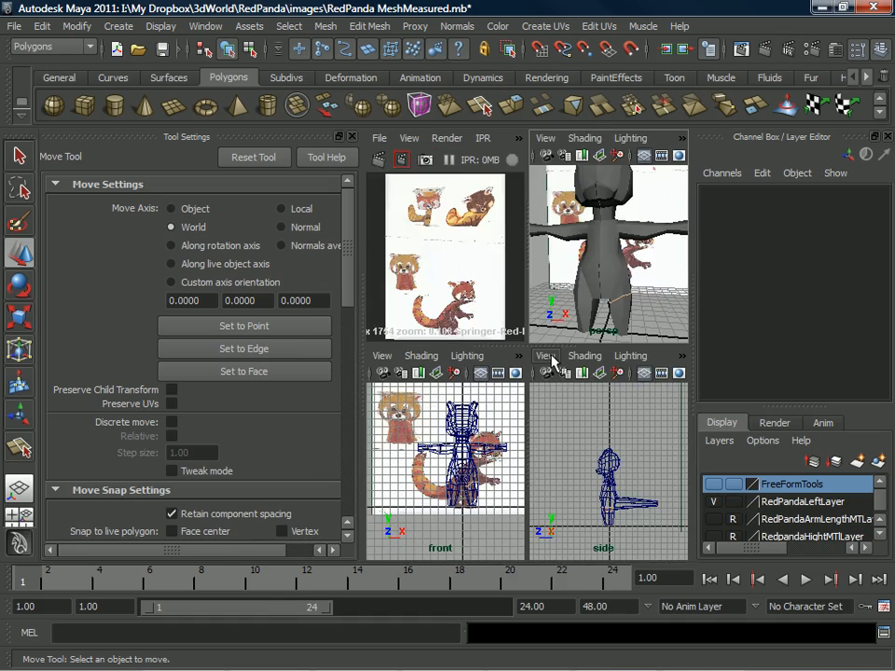
{"action": "key", "text": "ctrl+space"}
{"action": "key", "text": "space"}
Insert an edge loop around the lower end of the left leg to mark the ankle.
{"action": "left_click_drag", "start_coordinate": [622, 258], "coordinate": [479, 383], "text": "alt"}
{"action": "left_click", "coordinate": [452, 416]}
{"action": "right_click_drag", "start_coordinate": [454, 368], "coordinate": [385, 395], "text": "shift"}
{"action": "left_click_drag", "start_coordinate": [385, 394], "coordinate": [442, 486], "text": "alt"}
{"action": "left_click_drag", "start_coordinate": [442, 486], "coordinate": [484, 452], "text": "alt"}
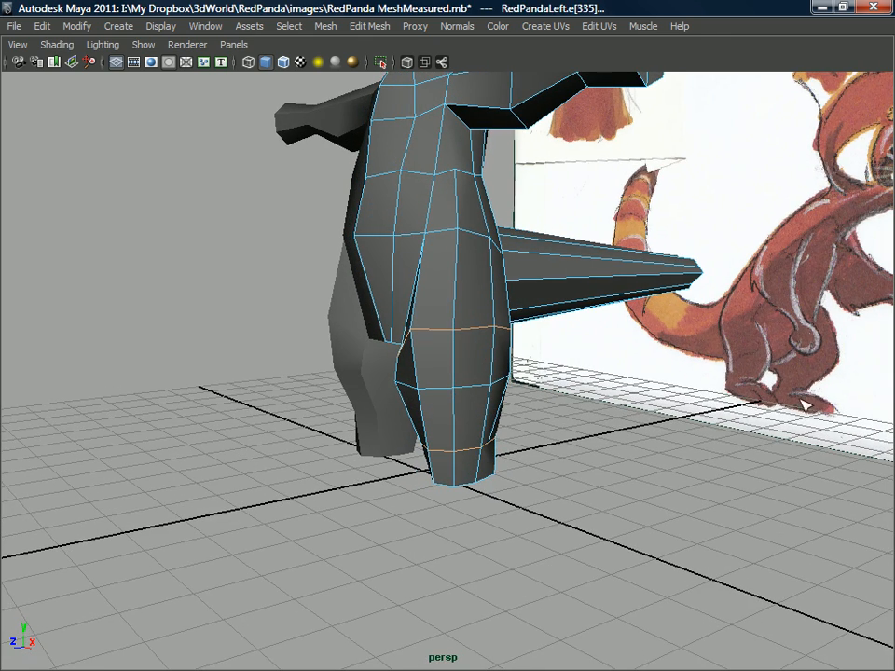
{"action": "left_click_drag", "start_coordinate": [484, 452], "coordinate": [449, 410], "text": "alt"}
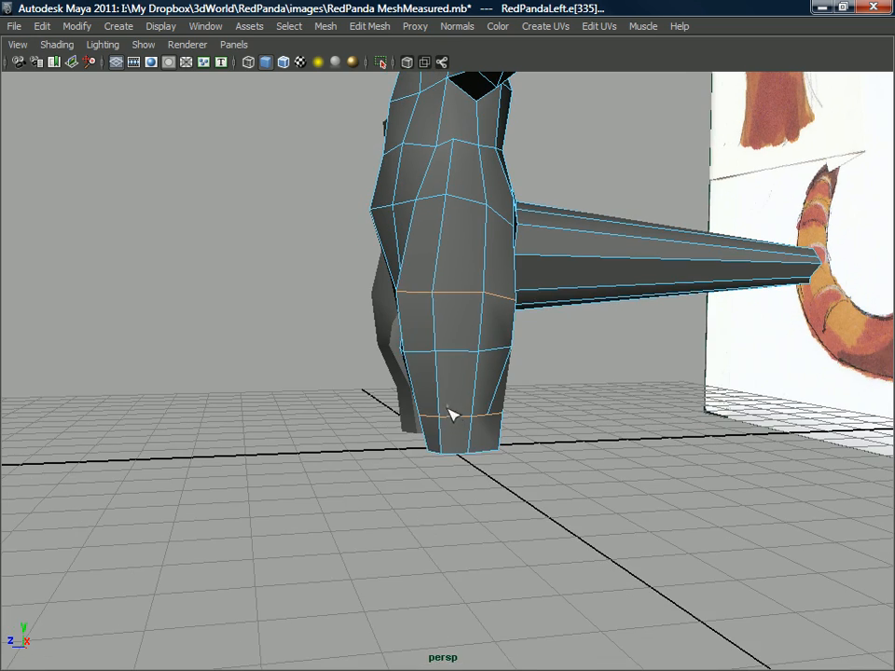
Extrude the front faces below the ankle loop forward to form the left foot.
{"action": "right_click", "coordinate": [450, 410]}
{"action": "right_click_drag", "start_coordinate": [452, 404], "coordinate": [451, 378]}
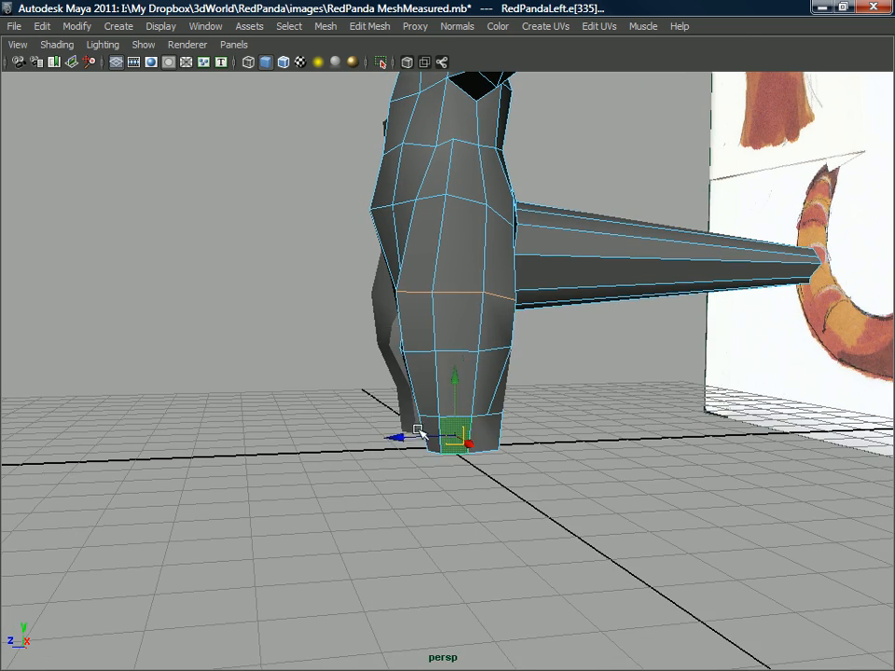
{"action": "left_click_drag", "start_coordinate": [405, 435], "coordinate": [538, 445], "text": "alt"}
{"action": "left_click_drag", "start_coordinate": [492, 404], "coordinate": [472, 409], "text": "alt"}
{"action": "right_click_drag", "start_coordinate": [472, 410], "coordinate": [497, 435], "text": "shift"}
{"action": "mouse_move", "coordinate": [497, 435]}
{"action": "left_mouse_down", "text": "alt"}
{"action": "mouse_move", "coordinate": [479, 455]}
{"action": "mouse_move", "coordinate": [367, 478]}
{"action": "mouse_move", "coordinate": [436, 421]}
{"action": "mouse_move", "coordinate": [465, 463]}
{"action": "mouse_move", "coordinate": [531, 458]}
{"action": "mouse_move", "coordinate": [507, 472]}
{"action": "mouse_move", "coordinate": [492, 460]}
{"action": "left_mouse_up", "text": "alt"}
Reposition the vertices of the extruded foot around the front of the ankle to shape its top.
{"action": "right_click_drag", "start_coordinate": [463, 335], "coordinate": [436, 415]}
{"action": "right_click_drag", "start_coordinate": [406, 336], "coordinate": [403, 336]}
{"action": "left_click_drag", "start_coordinate": [449, 396], "coordinate": [458, 420], "text": "alt"}
{"action": "left_click_drag", "start_coordinate": [519, 442], "coordinate": [450, 403], "text": "alt"}
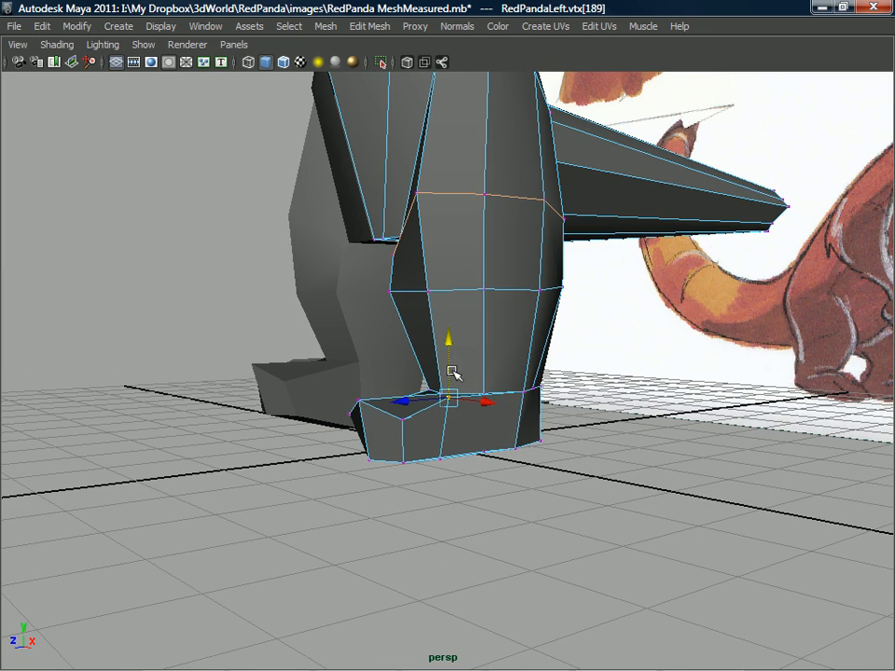
{"action": "mouse_move", "coordinate": [451, 373]}
{"action": "left_mouse_down", "text": "alt"}
{"action": "mouse_move", "coordinate": [440, 415]}
{"action": "mouse_move", "coordinate": [415, 433]}
{"action": "mouse_move", "coordinate": [420, 411]}
{"action": "mouse_move", "coordinate": [444, 407]}
{"action": "mouse_move", "coordinate": [451, 260]}
{"action": "mouse_move", "coordinate": [465, 262]}
{"action": "mouse_move", "coordinate": [483, 319]}
{"action": "mouse_move", "coordinate": [471, 367]}
{"action": "mouse_move", "coordinate": [436, 420]}
{"action": "mouse_move", "coordinate": [565, 443]}
{"action": "mouse_move", "coordinate": [696, 337]}
{"action": "mouse_move", "coordinate": [451, 325]}
{"action": "mouse_move", "coordinate": [459, 372]}
{"action": "mouse_move", "coordinate": [439, 334]}
{"action": "mouse_move", "coordinate": [465, 389]}
{"action": "mouse_move", "coordinate": [461, 437]}
{"action": "mouse_move", "coordinate": [449, 376]}
{"action": "left_mouse_up", "text": "alt"}
Split the left foot across its middle and collapse the short surplus edge on its top.
{"action": "right_click", "coordinate": [448, 357]}
{"action": "right_click_drag", "start_coordinate": [500, 337], "coordinate": [443, 352]}
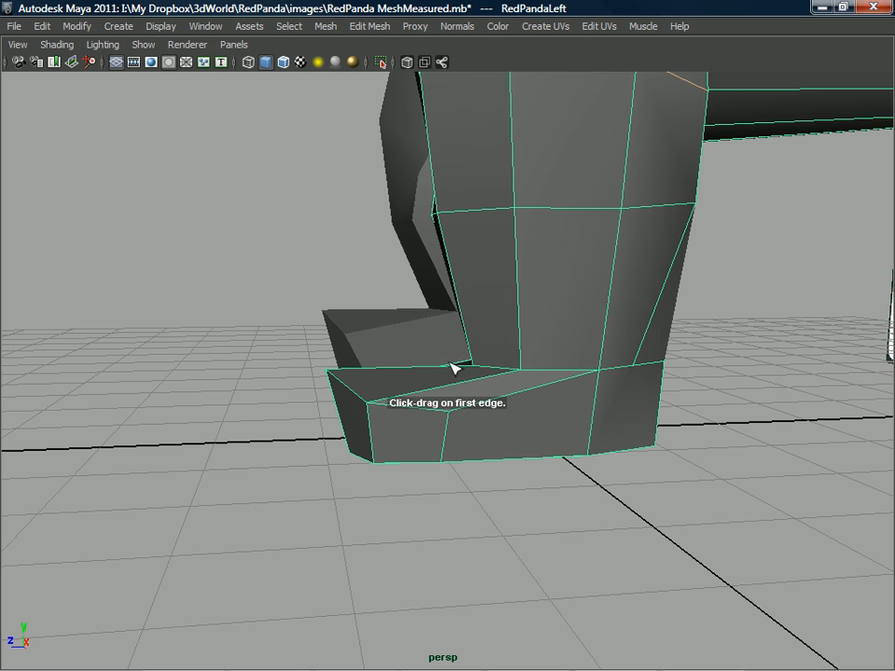
{"action": "left_click_drag", "start_coordinate": [438, 421], "coordinate": [494, 379], "text": "alt"}
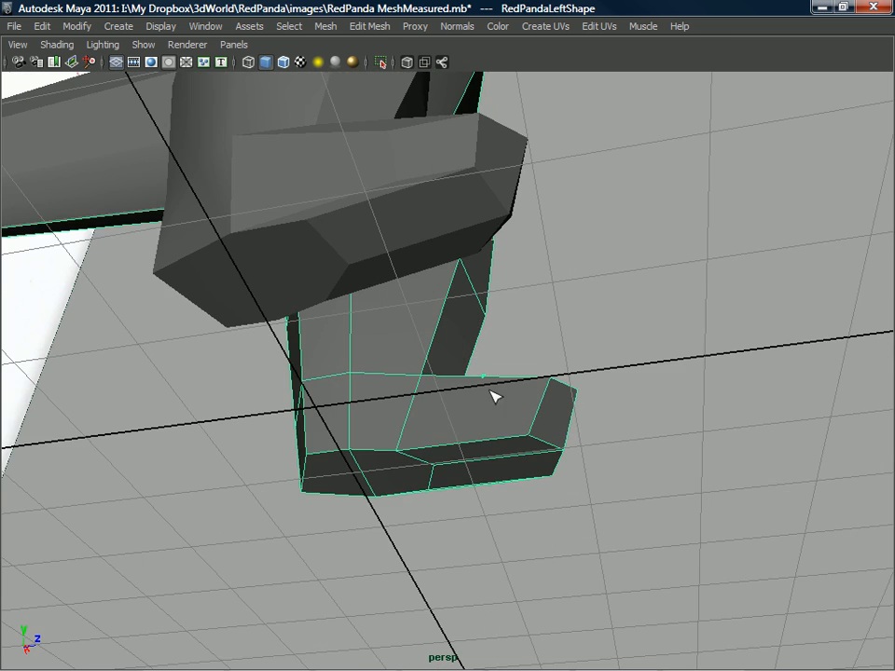
{"action": "left_click_drag", "start_coordinate": [485, 438], "coordinate": [463, 435], "text": "alt"}
{"action": "key", "text": "Return"}
{"action": "right_click_drag", "start_coordinate": [463, 435], "coordinate": [442, 296]}
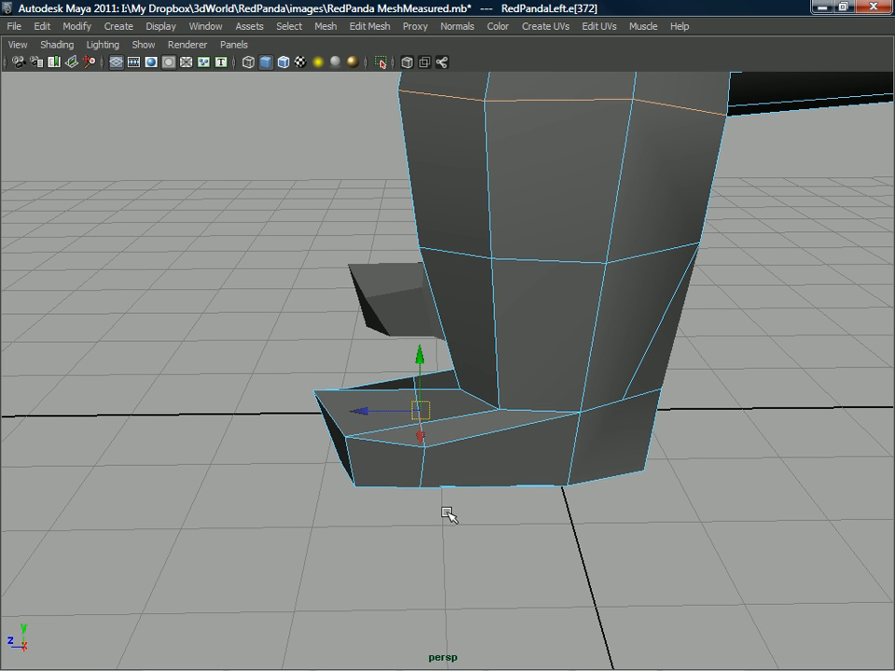
{"action": "right_click_drag", "start_coordinate": [407, 392], "coordinate": [471, 396], "text": "shift"}
Delete the stray vertices and edges in the sole of the left foot, leaving one large underside face.
{"action": "left_click_drag", "start_coordinate": [477, 400], "coordinate": [500, 301], "text": "alt"}
{"action": "left_click_drag", "start_coordinate": [503, 391], "coordinate": [516, 294], "text": "alt"}
{"action": "right_click_drag", "start_coordinate": [516, 303], "coordinate": [459, 302]}
{"action": "left_click", "coordinate": [504, 319]}
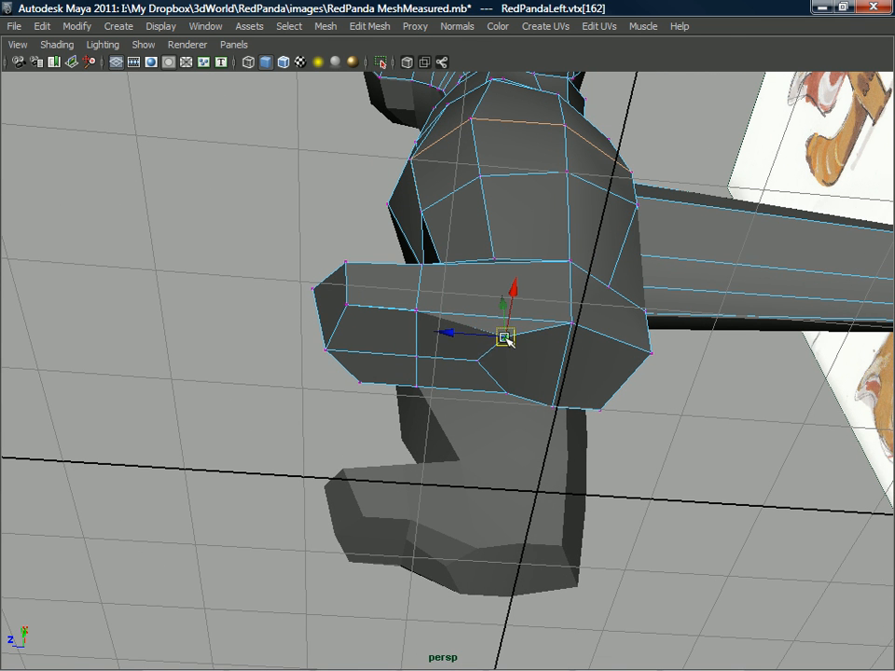
{"action": "left_click", "coordinate": [491, 348]}
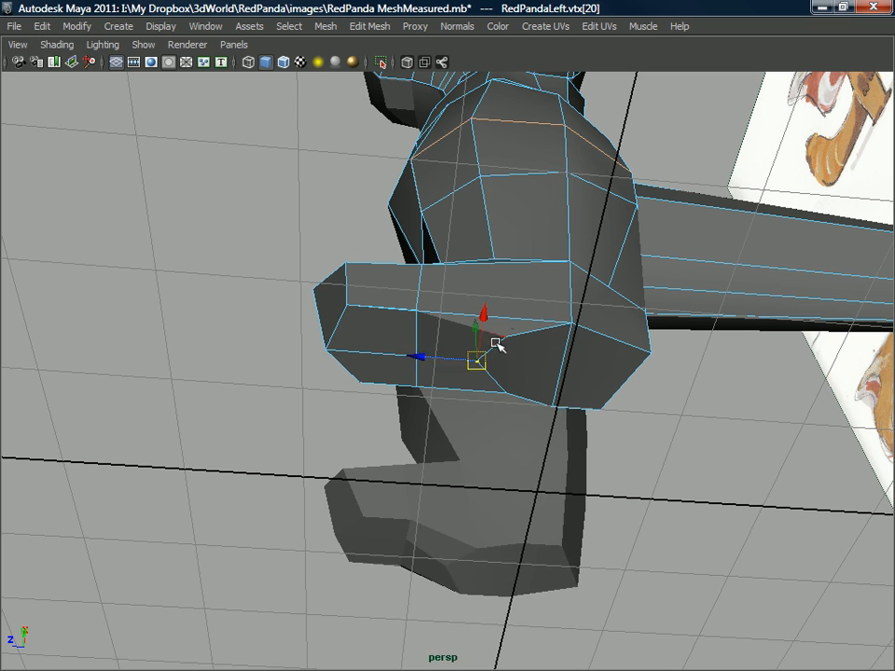
{"action": "right_click_drag", "start_coordinate": [462, 360], "coordinate": [382, 380], "text": "shift"}
{"action": "left_click_drag", "start_coordinate": [479, 365], "coordinate": [516, 361], "text": "alt"}
Examine the sole face and the middle edge on the inner side of the left foot.
{"action": "right_click_drag", "start_coordinate": [535, 330], "coordinate": [535, 369]}
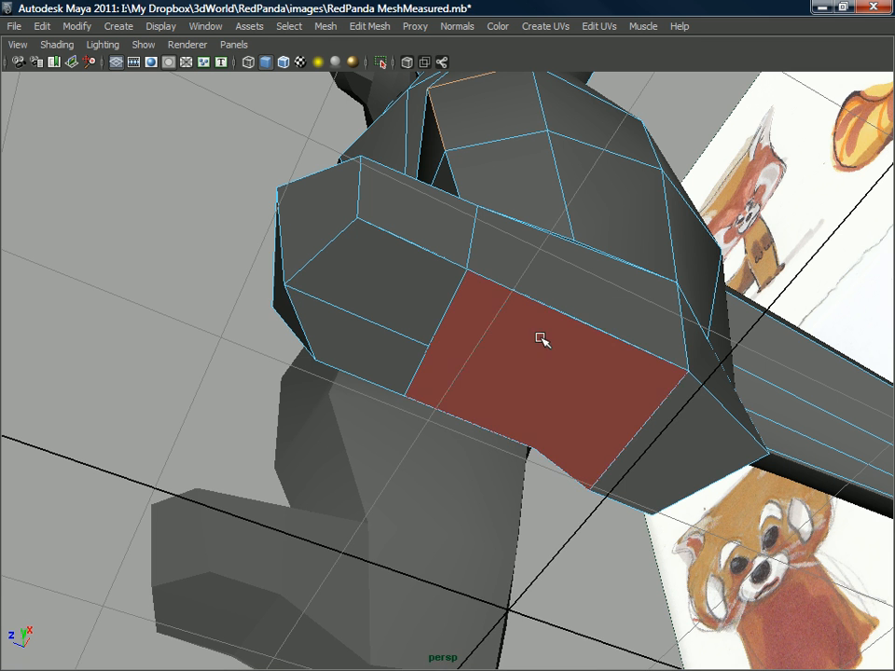
{"action": "left_click", "coordinate": [540, 341]}
{"action": "left_click_drag", "start_coordinate": [536, 389], "coordinate": [447, 291]}
{"action": "right_click_drag", "start_coordinate": [450, 287], "coordinate": [450, 248]}
{"action": "left_click", "coordinate": [454, 276]}
{"action": "left_click", "coordinate": [454, 271]}
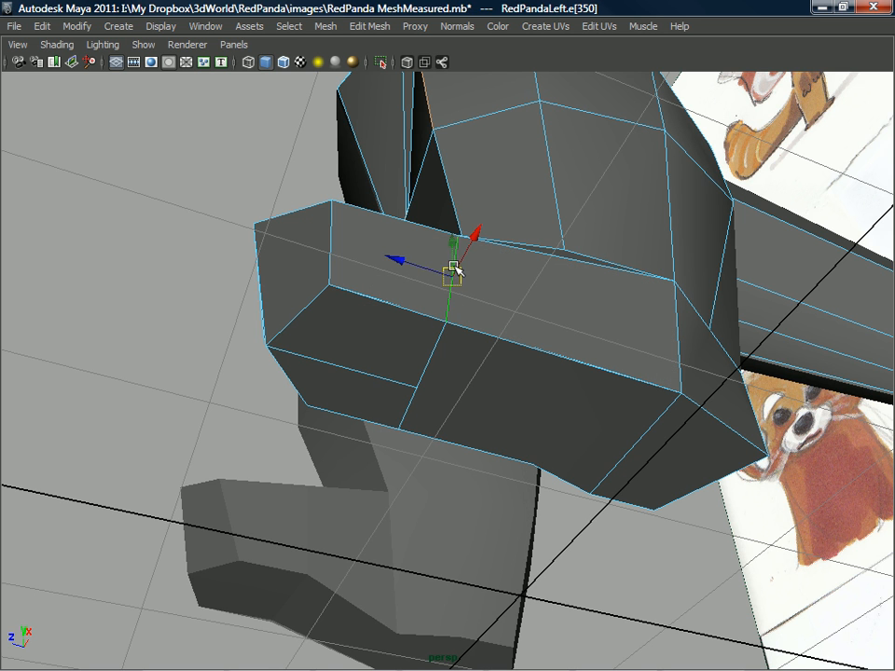
{"action": "left_click_drag", "start_coordinate": [453, 331], "coordinate": [470, 336]}
{"action": "right_click_drag", "start_coordinate": [468, 298], "coordinate": [434, 473], "text": "alt"}
Preview the left half smoothed and return it to the unsmoothed display.
{"action": "right_click_drag", "start_coordinate": [469, 315], "coordinate": [512, 285]}
{"action": "left_click", "coordinate": [473, 306]}
{"action": "left_click", "coordinate": [475, 306]}
{"action": "left_click_drag", "start_coordinate": [511, 285], "coordinate": [571, 374], "text": "alt"}
{"action": "key", "text": "3"}
{"action": "key", "text": "1"}
{"action": "right_click_drag", "start_coordinate": [575, 336], "coordinate": [528, 366]}
{"action": "left_click_drag", "start_coordinate": [528, 366], "coordinate": [611, 414], "text": "alt"}
{"action": "left_click_drag", "start_coordinate": [533, 250], "coordinate": [591, 239], "text": "alt"}
{"action": "right_click_drag", "start_coordinate": [591, 239], "coordinate": [588, 280]}
{"action": "left_click", "coordinate": [591, 252]}
{"action": "right_click_drag", "start_coordinate": [567, 232], "coordinate": [526, 254], "text": "shift"}
{"action": "left_click_drag", "start_coordinate": [525, 254], "coordinate": [547, 199], "text": "alt"}
{"action": "left_click_drag", "start_coordinate": [699, 272], "coordinate": [606, 301], "text": "alt"}
{"action": "left_click_drag", "start_coordinate": [522, 441], "coordinate": [630, 375], "text": "alt"}
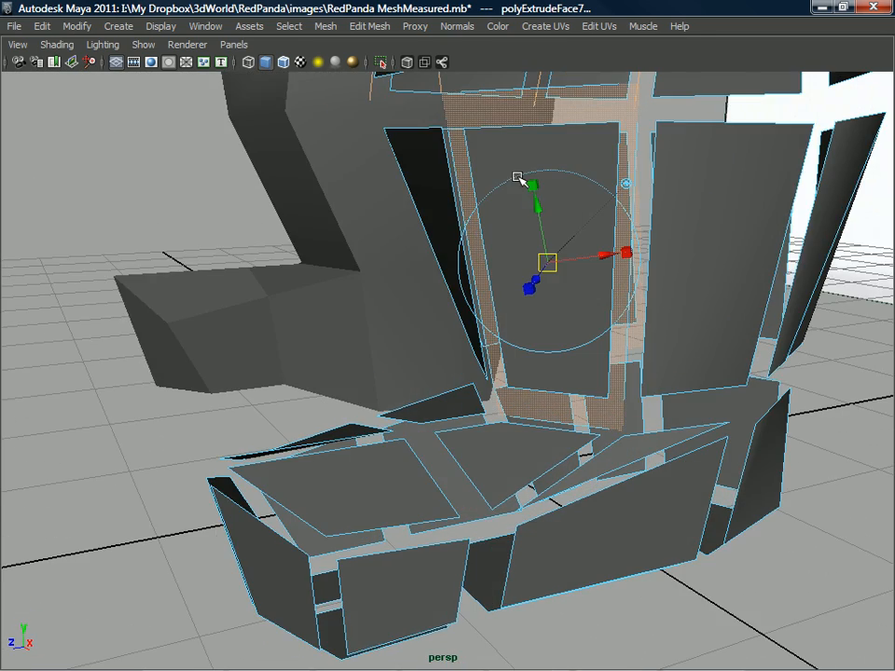
{"action": "key", "text": "ctrl+z"}
{"action": "key", "text": "ctrl+z"}
{"action": "key", "text": "ctrl+z"}
{"action": "key", "text": "ctrl+z"}
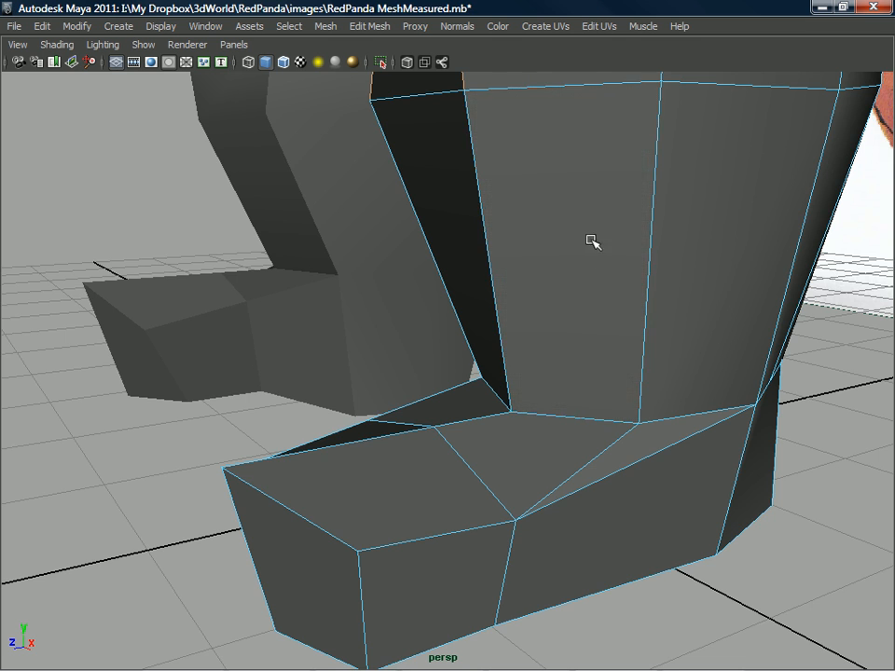
{"action": "key", "text": "ctrl+z"}
{"action": "key", "text": "ctrl+z"}
{"action": "key", "text": "ctrl+z"}
{"action": "key", "text": "ctrl+z"}
Split the left foot vertically below the front of the ankle, down the outer side and across the sole to the inner side.
{"action": "right_click_drag", "start_coordinate": [575, 292], "coordinate": [485, 299]}
{"action": "left_click", "coordinate": [602, 278]}
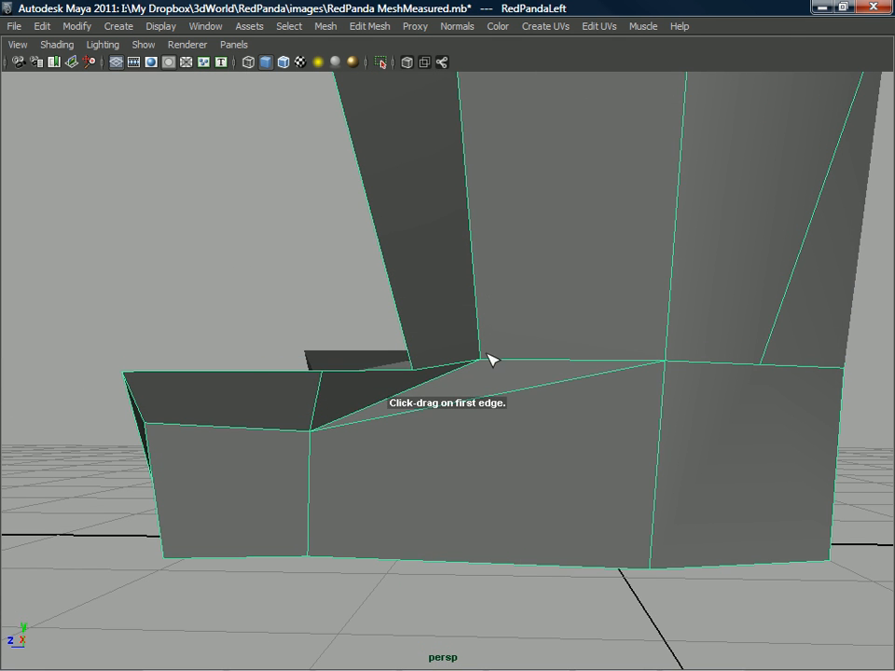
{"action": "left_click_drag", "start_coordinate": [485, 355], "coordinate": [464, 362]}
{"action": "left_click", "coordinate": [498, 362]}
{"action": "left_click_drag", "start_coordinate": [474, 362], "coordinate": [485, 457], "text": "alt"}
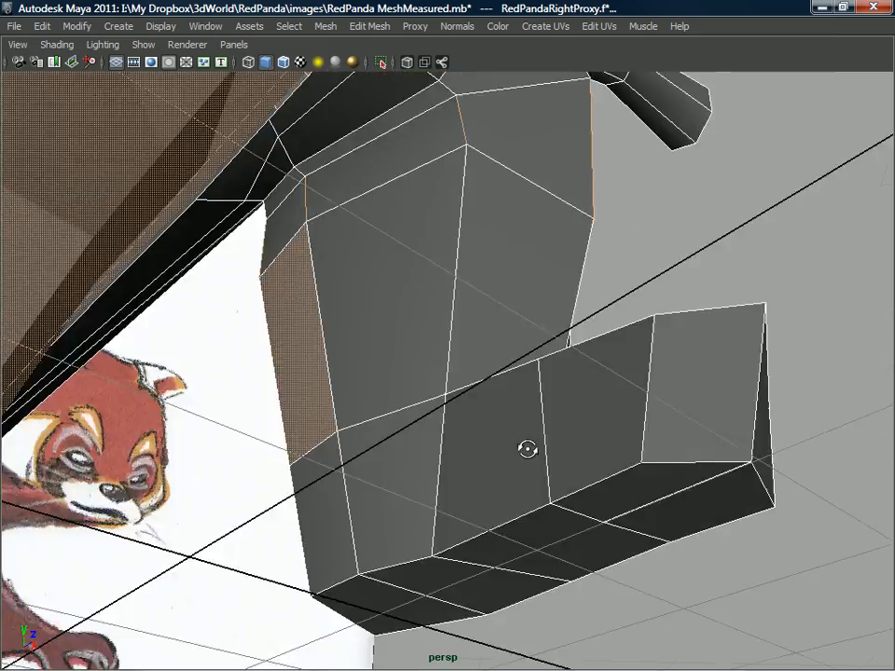
{"action": "left_click_drag", "start_coordinate": [527, 451], "coordinate": [473, 415], "text": "alt"}
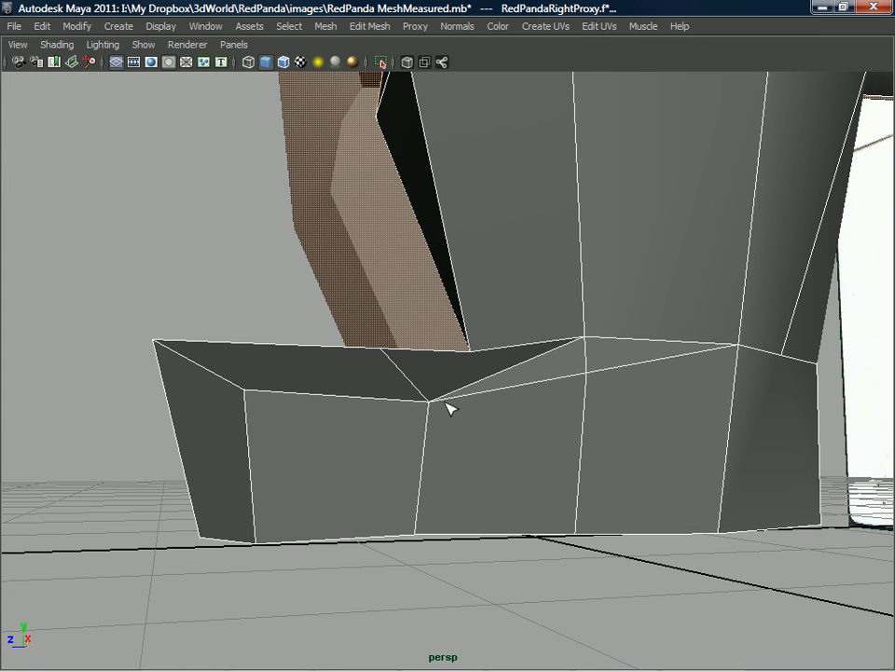
Split the side of the left foot horizontally from the mid-foot corner back around the heel.
{"action": "left_click", "coordinate": [431, 404]}
{"action": "left_click_drag", "start_coordinate": [550, 422], "coordinate": [734, 404], "text": "alt"}
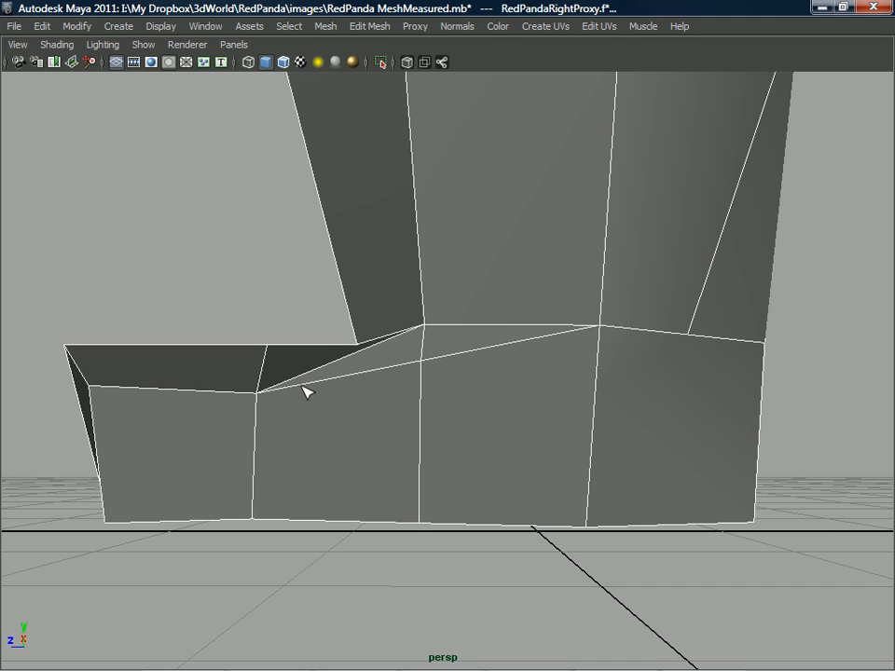
{"action": "left_click", "coordinate": [258, 394]}
{"action": "left_click_drag", "start_coordinate": [764, 414], "coordinate": [513, 380], "text": "alt"}
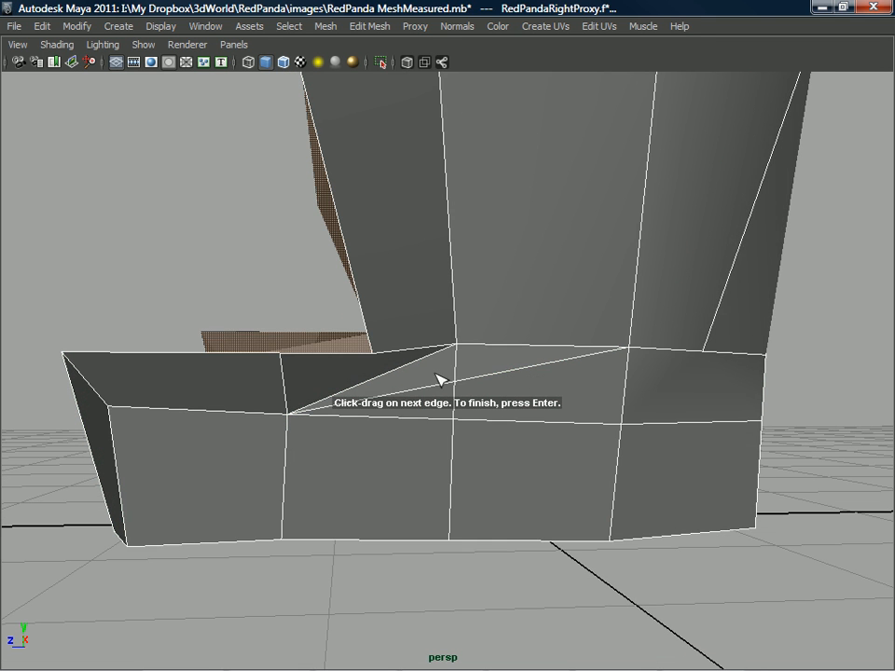
Delete both segments of the long diagonal edge running from the mid-foot corner to the rear ankle vertex.
{"action": "right_click_drag", "start_coordinate": [438, 336], "coordinate": [442, 380]}
{"action": "right_click_drag", "start_coordinate": [447, 292], "coordinate": [447, 290]}
{"action": "left_click", "coordinate": [435, 381]}
{"action": "left_click", "coordinate": [487, 376], "text": "shift"}
{"action": "right_click_drag", "start_coordinate": [487, 376], "coordinate": [426, 395], "text": "shift"}
Examine the new feet and the leg proportions from the side, front and above.
{"action": "scroll", "coordinate": [435, 376], "scroll_direction": "down", "scroll_amount": 4}
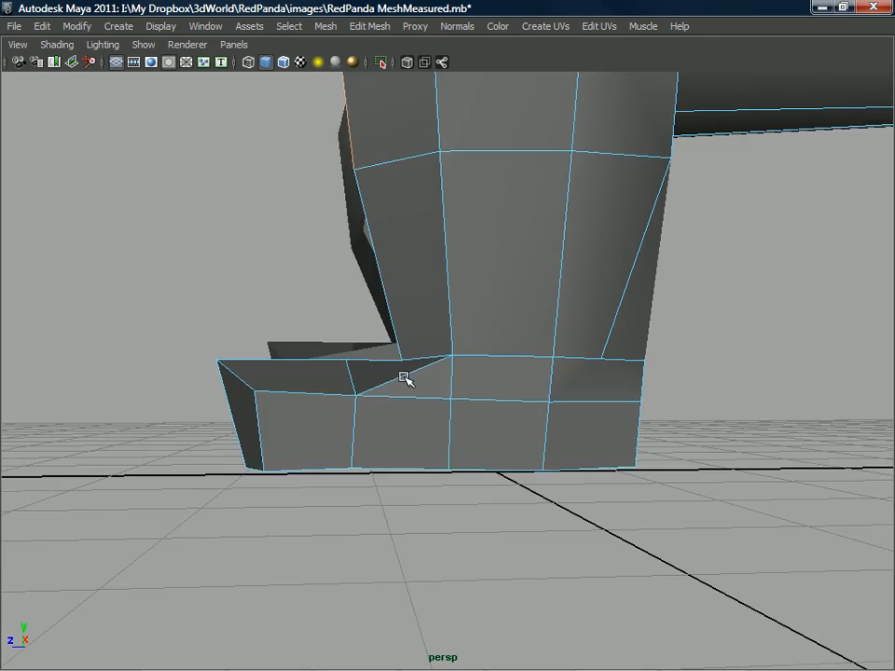
{"action": "left_click_drag", "start_coordinate": [436, 375], "coordinate": [443, 403], "text": "alt"}
{"action": "scroll", "coordinate": [442, 401], "scroll_direction": "down", "scroll_amount": 6}
{"action": "left_click_drag", "start_coordinate": [415, 348], "coordinate": [503, 380], "text": "alt"}
{"action": "middle_click_drag", "start_coordinate": [466, 349], "coordinate": [445, 395], "text": "alt"}
{"action": "left_click_drag", "start_coordinate": [446, 395], "coordinate": [576, 332], "text": "alt"}
{"action": "scroll", "coordinate": [559, 329], "scroll_direction": "down", "scroll_amount": 3}
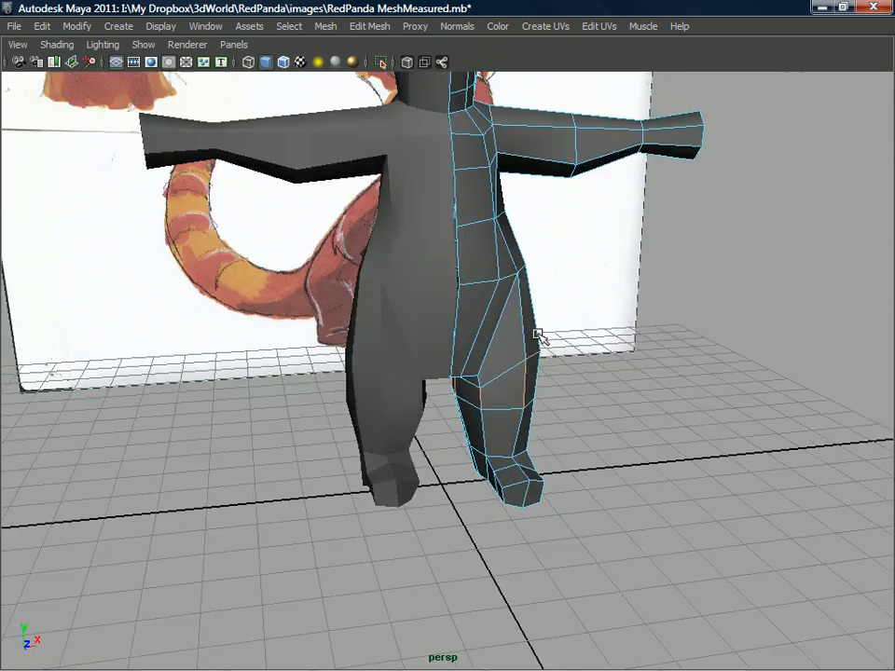
{"action": "middle_click_drag", "start_coordinate": [516, 423], "coordinate": [494, 472], "text": "alt"}
{"action": "scroll", "coordinate": [466, 392], "scroll_direction": "down", "scroll_amount": 4}
{"action": "left_click_drag", "start_coordinate": [437, 312], "coordinate": [498, 269], "text": "alt"}
{"action": "scroll", "coordinate": [481, 365], "scroll_direction": "up", "scroll_amount": 5}
{"action": "left_click_drag", "start_coordinate": [508, 424], "coordinate": [436, 403], "text": "alt"}
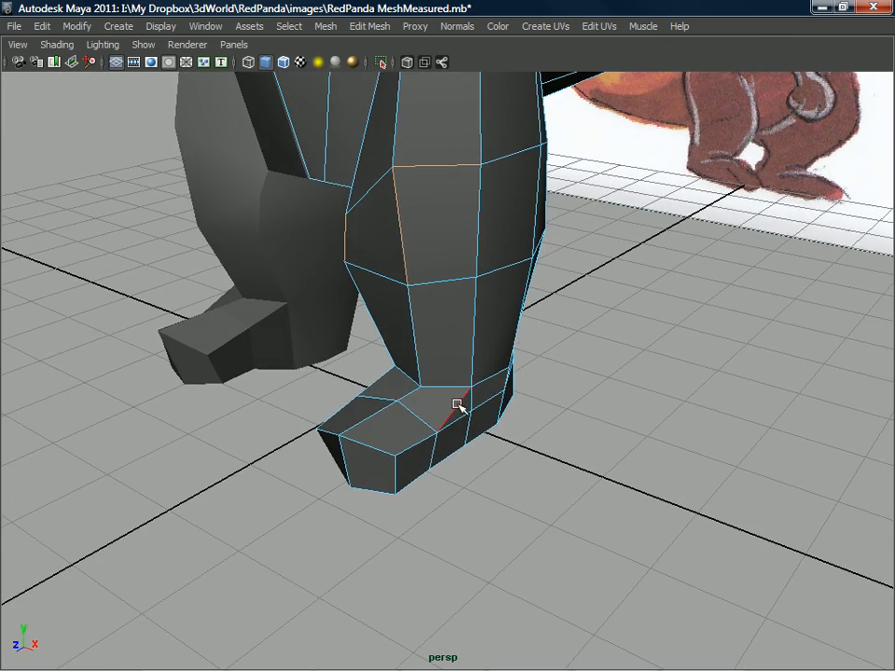
Delete the remaining diagonal edge on the outer top of the left foot, and reselect the left half in object mode.
{"action": "left_click", "coordinate": [456, 402]}
{"action": "right_click", "coordinate": [456, 402], "text": "shift"}
{"action": "left_click", "coordinate": [410, 423]}
{"action": "left_click_drag", "start_coordinate": [449, 362], "coordinate": [406, 271], "text": "alt"}
{"action": "right_click_drag", "start_coordinate": [407, 270], "coordinate": [479, 248]}
{"action": "left_click_drag", "start_coordinate": [479, 262], "coordinate": [320, 265], "text": "alt"}
{"action": "left_click", "coordinate": [407, 346]}
Save the scene under the new name RedPanda BlockOut as Maya Binary in the images folder.
{"action": "left_click", "coordinate": [13, 26]}
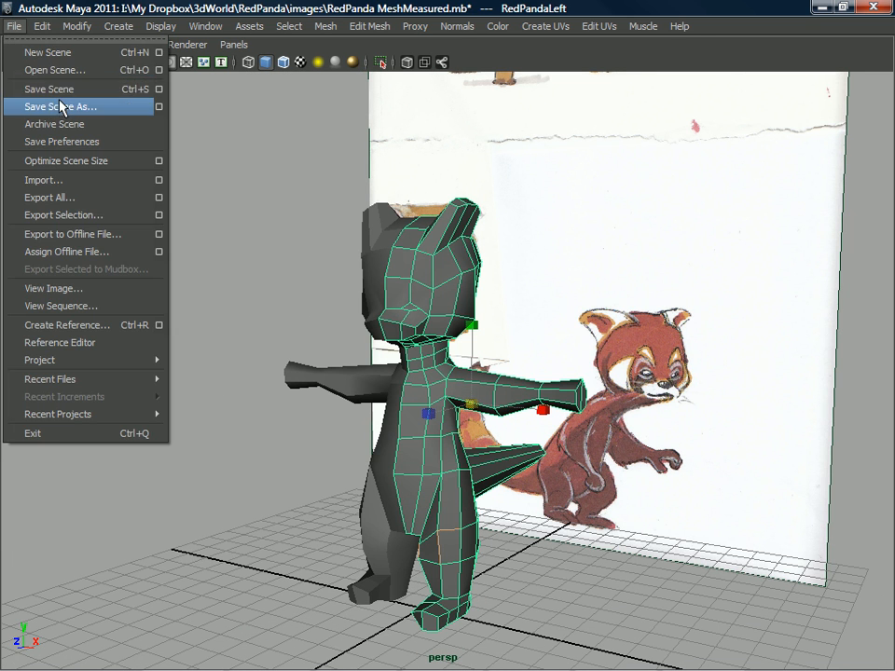
{"action": "key", "text": "Escape"}
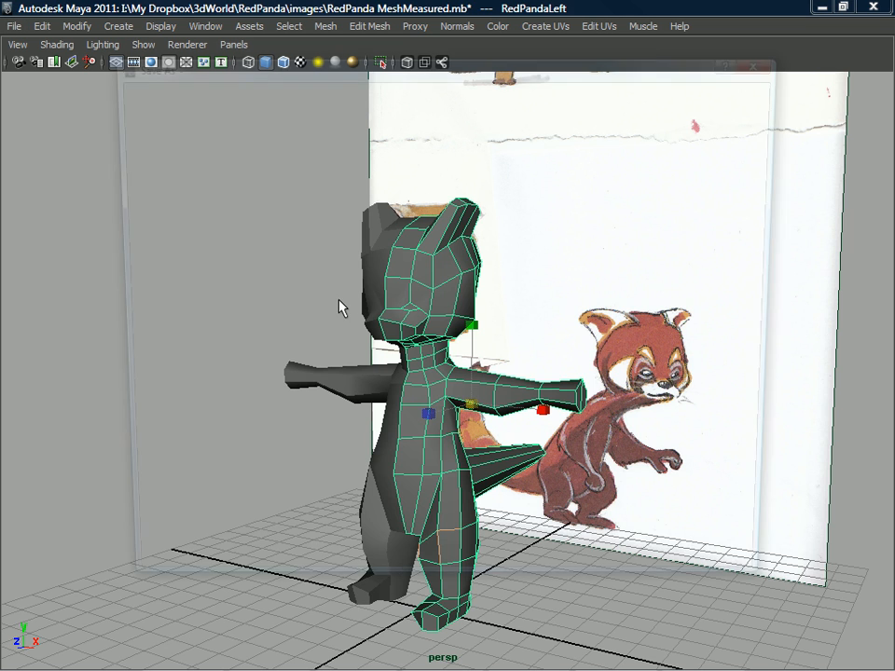
{"action": "key", "text": "ctrl+shift+s"}
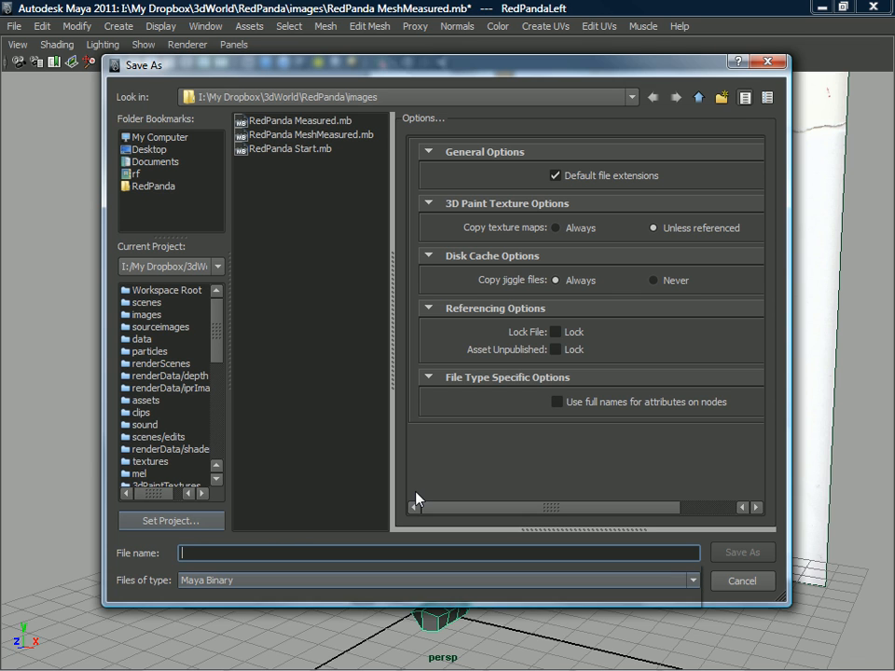
{"action": "type", "text": "RedP"}
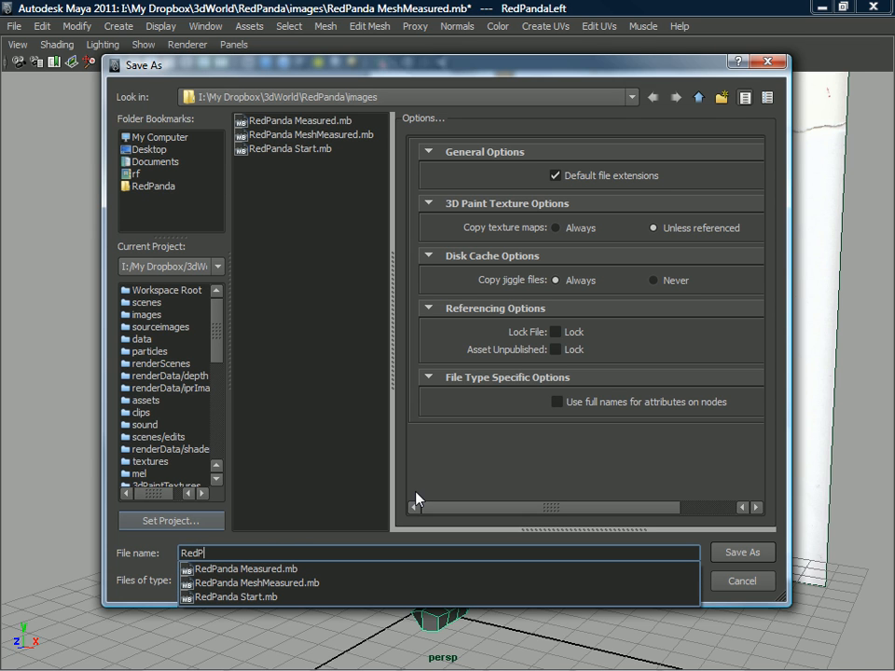
{"action": "type", "text": "anda BlockOut"}
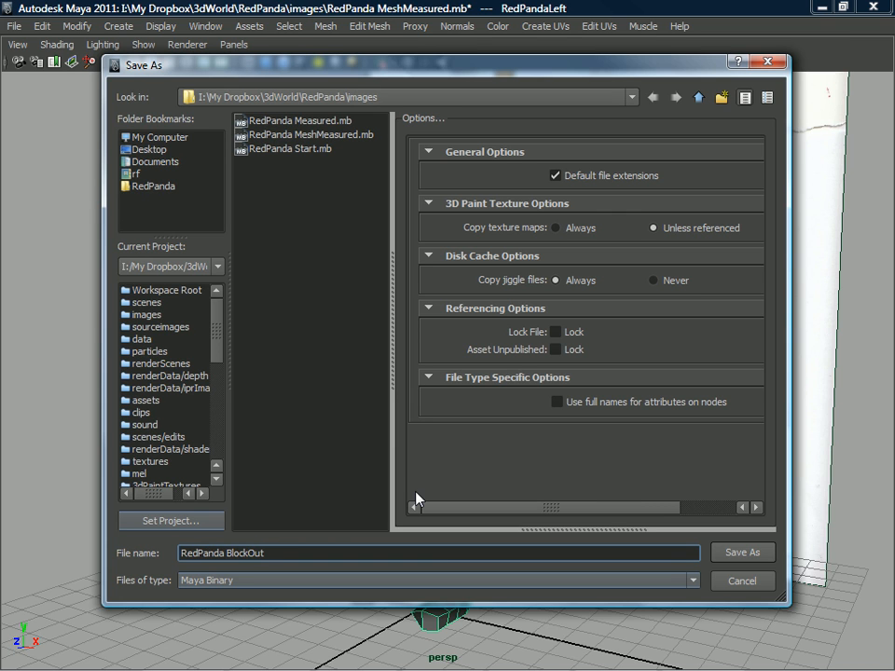
{"action": "left_click", "coordinate": [742, 552]}
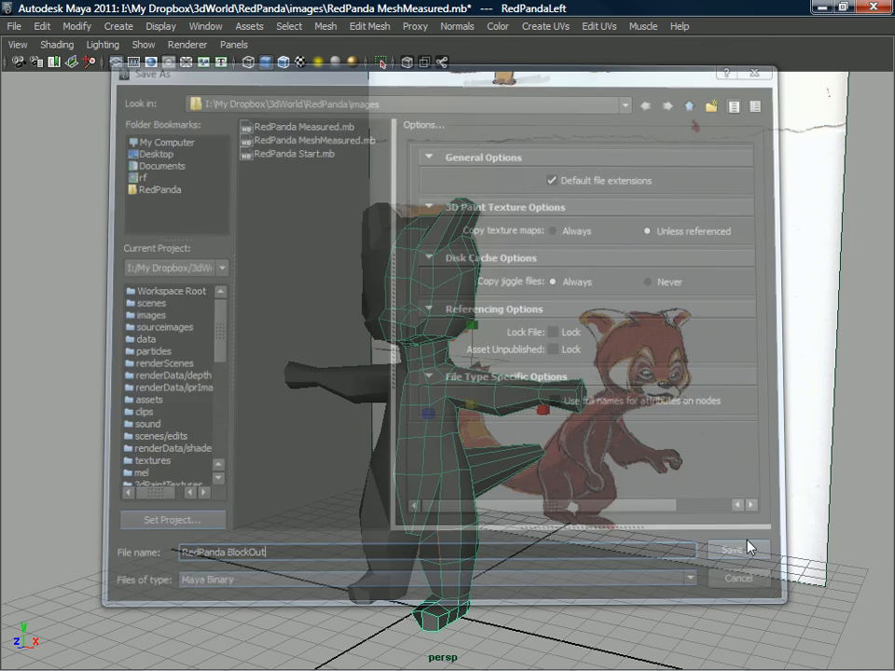